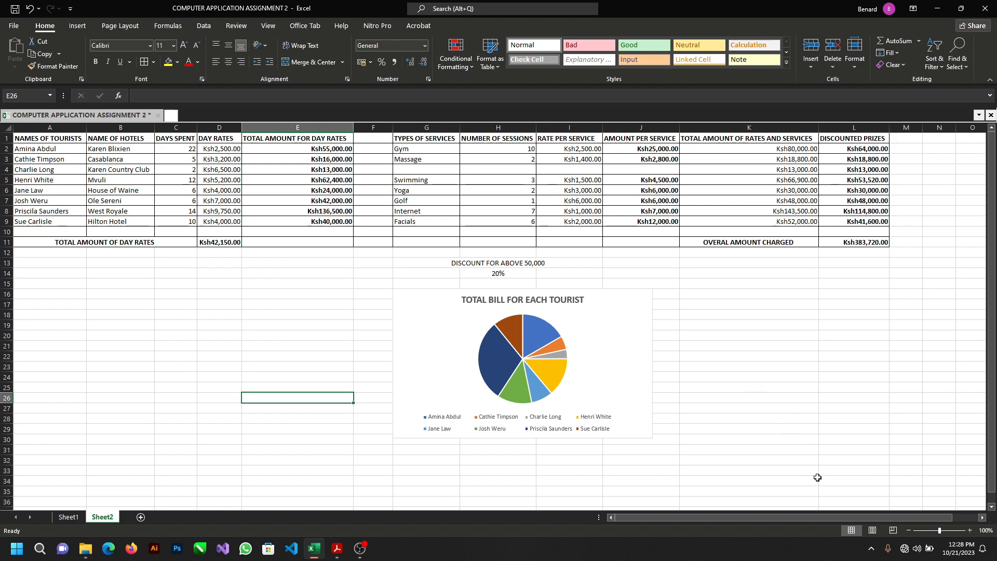
Step: Switch to the assignment PDF in Adobe Acrobat and read the tourist stays, hotel day rates, discount note and spreadsheet requirements
{"action": "mouse_move", "coordinate": [360, 549]}
{"action": "left_click", "coordinate": [338, 549]}
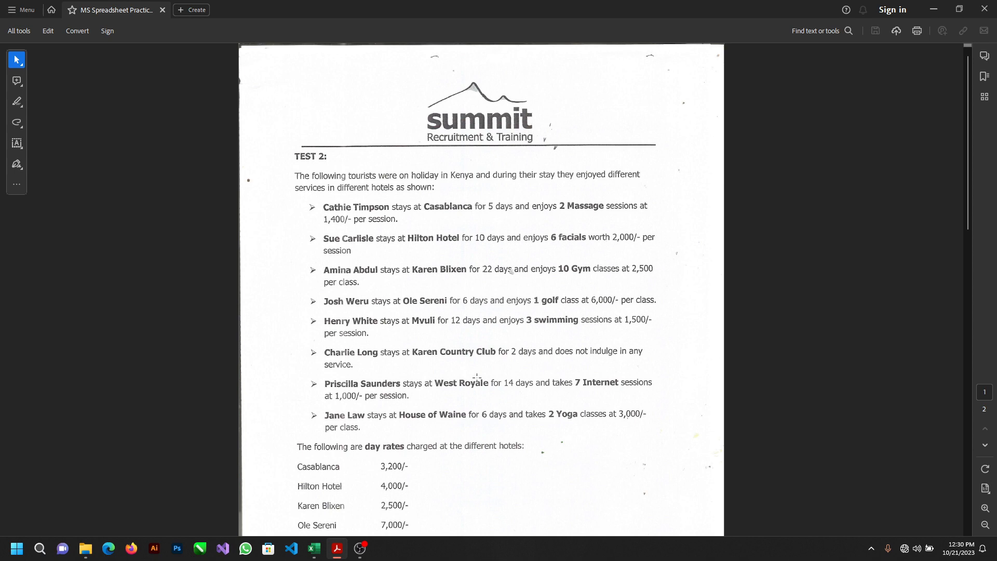
{"action": "scroll", "coordinate": [477, 378], "scroll_direction": "down", "scroll_amount": 3}
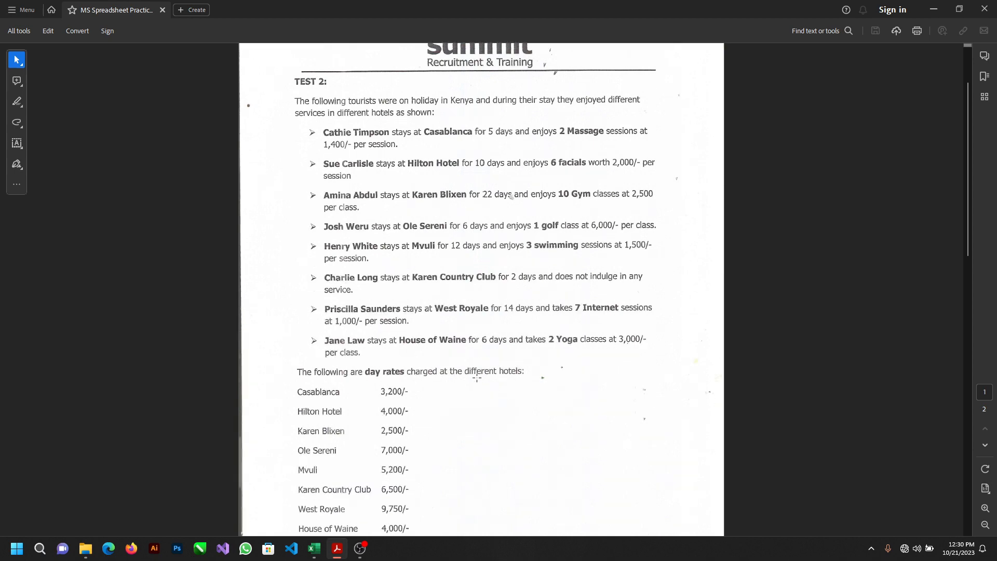
{"action": "scroll", "coordinate": [477, 377], "scroll_direction": "down", "scroll_amount": 1}
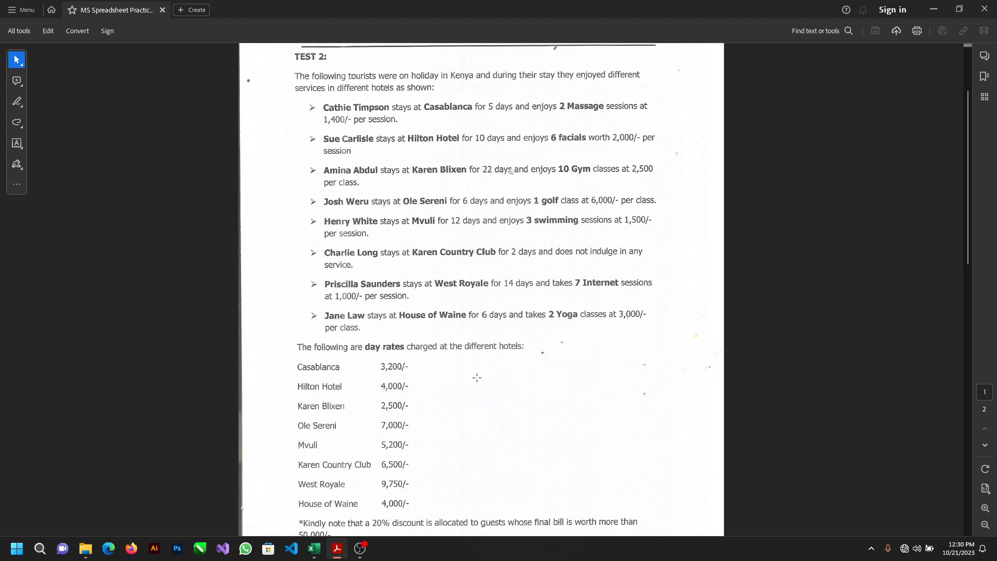
{"action": "scroll", "coordinate": [476, 378], "scroll_direction": "down", "scroll_amount": 1}
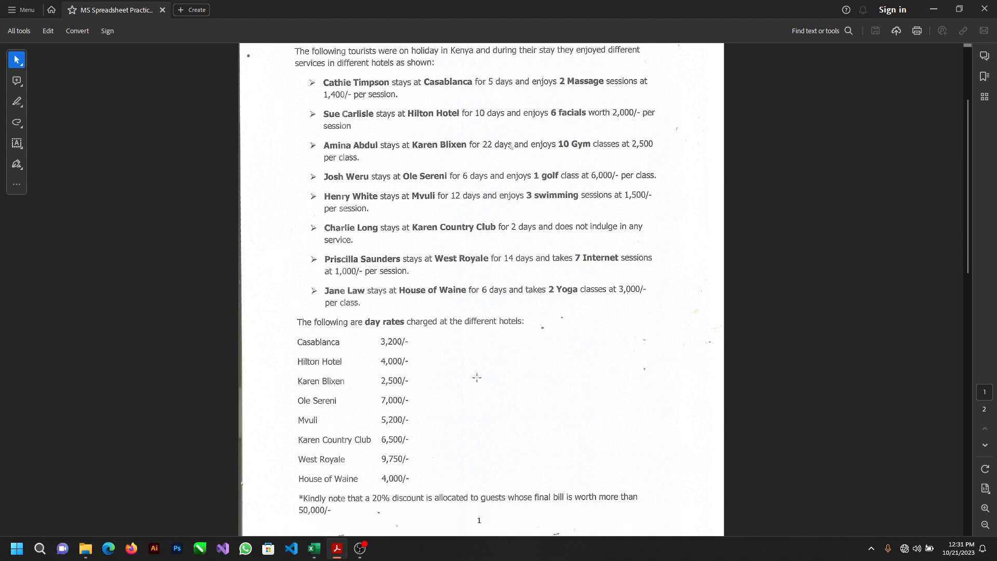
{"action": "scroll", "coordinate": [477, 378], "scroll_direction": "down", "scroll_amount": 1}
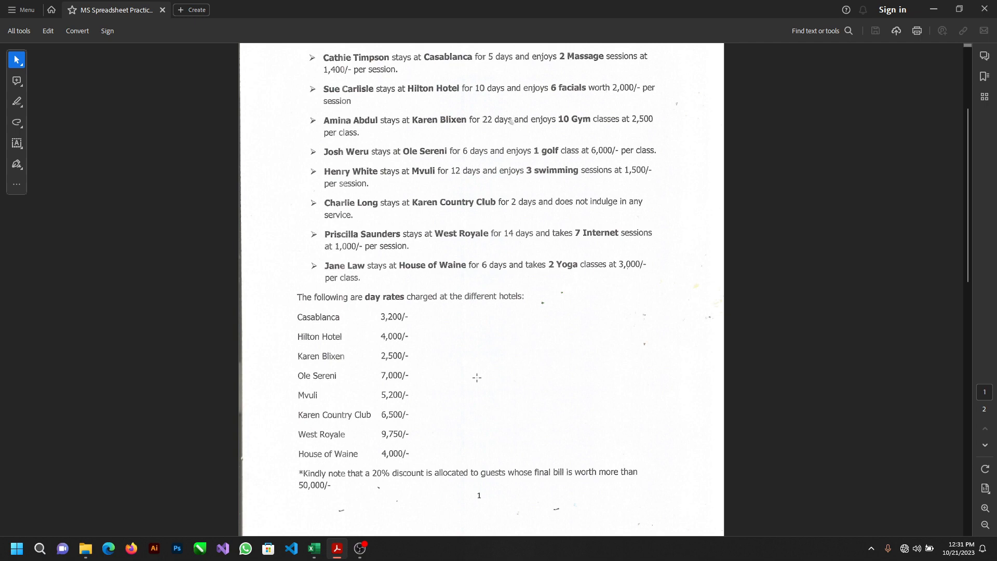
{"action": "scroll", "coordinate": [477, 377], "scroll_direction": "down", "scroll_amount": 5}
{"action": "scroll", "coordinate": [477, 377], "scroll_direction": "down", "scroll_amount": 10}
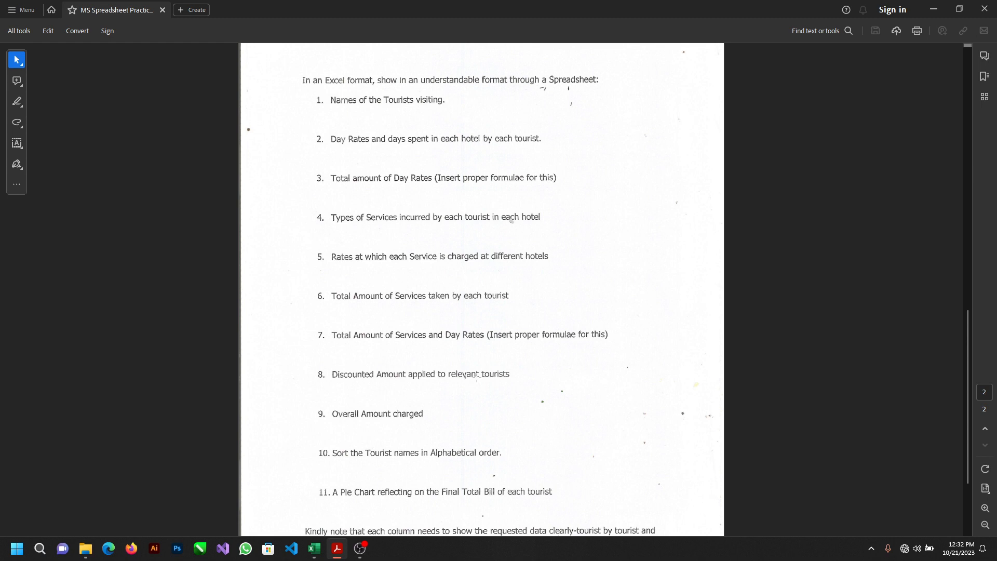
{"action": "scroll", "coordinate": [477, 379], "scroll_direction": "down", "scroll_amount": 1}
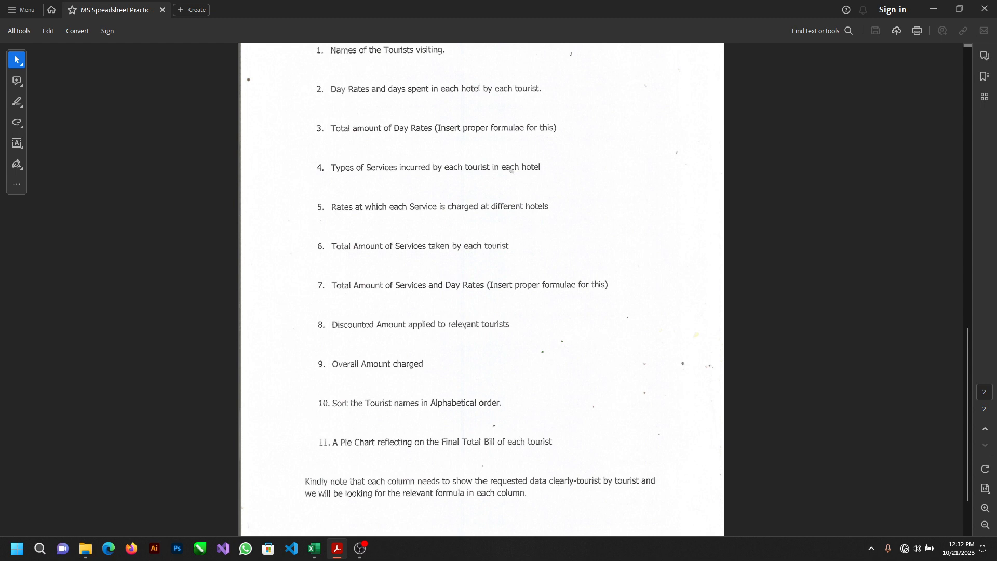
{"action": "scroll", "coordinate": [477, 378], "scroll_direction": "down", "scroll_amount": 1}
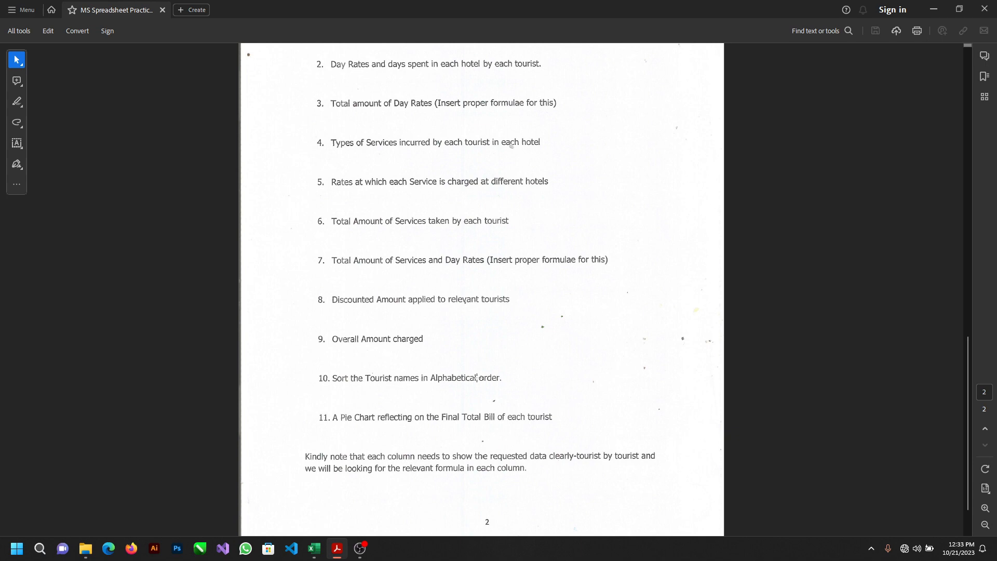
{"action": "scroll", "coordinate": [476, 377], "scroll_direction": "up", "scroll_amount": 10}
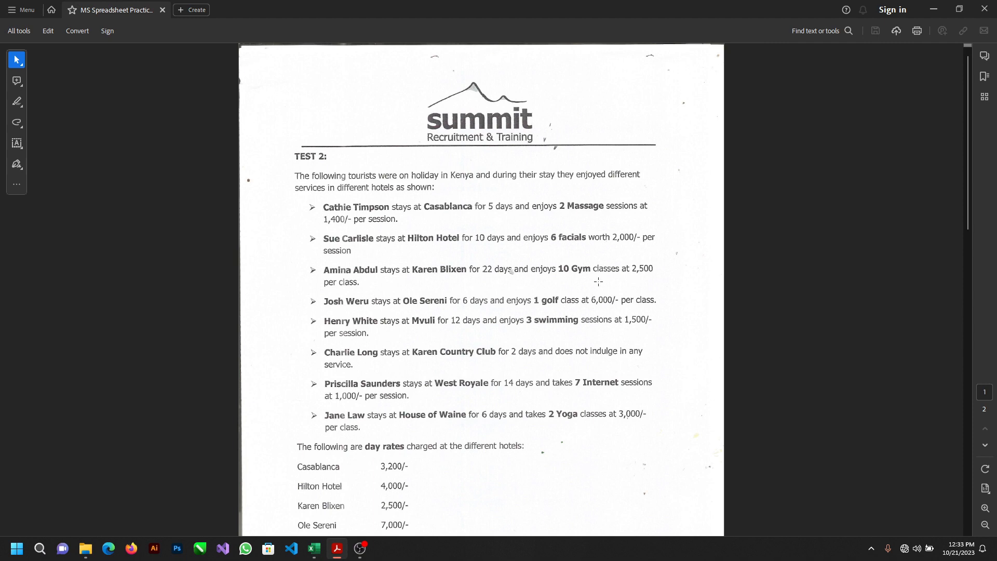
Step: Restore the assignment PDF window to its smaller size, and minimize the finished workbook and the PDF
{"action": "left_click", "coordinate": [958, 9]}
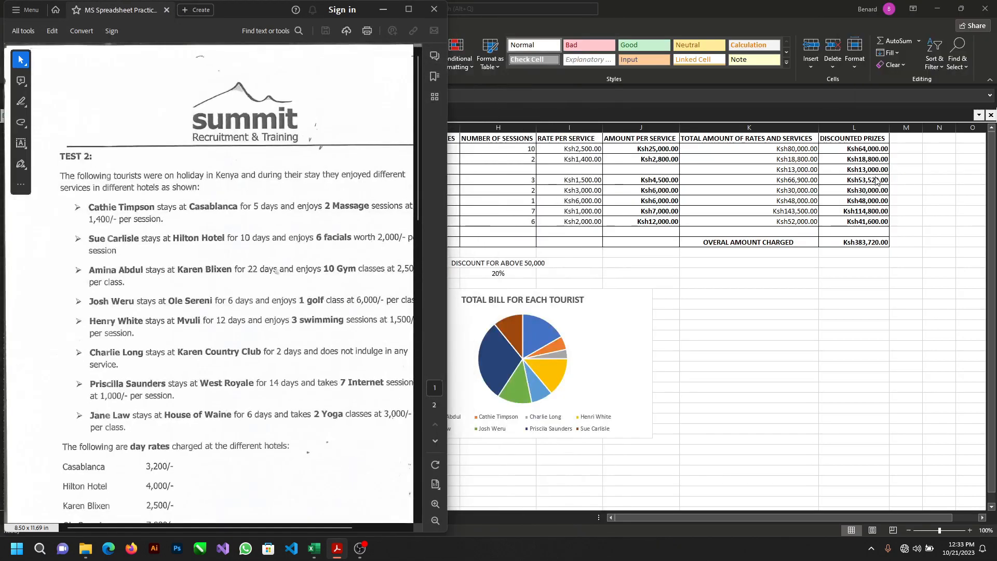
{"action": "left_click", "coordinate": [937, 10]}
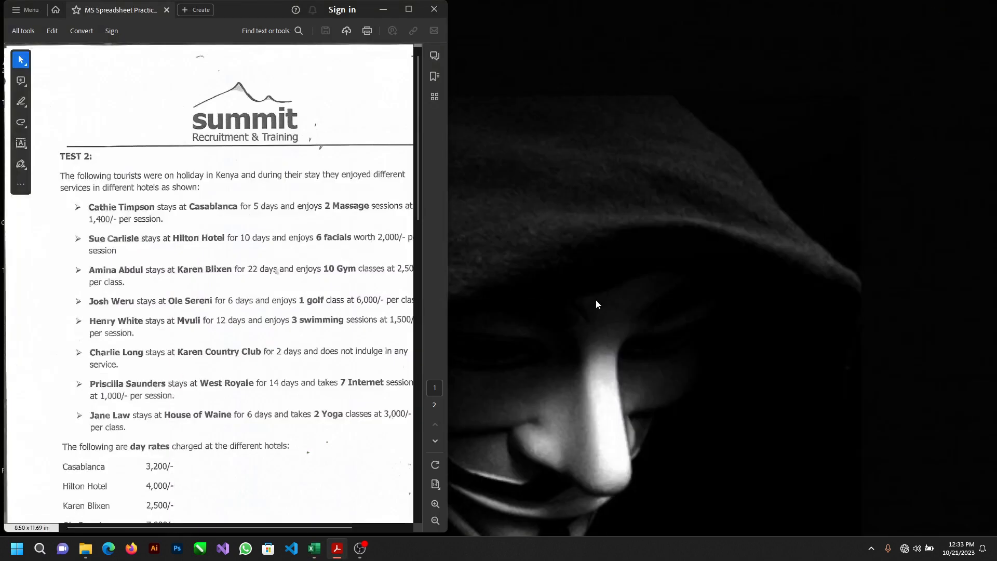
{"action": "left_click", "coordinate": [382, 8]}
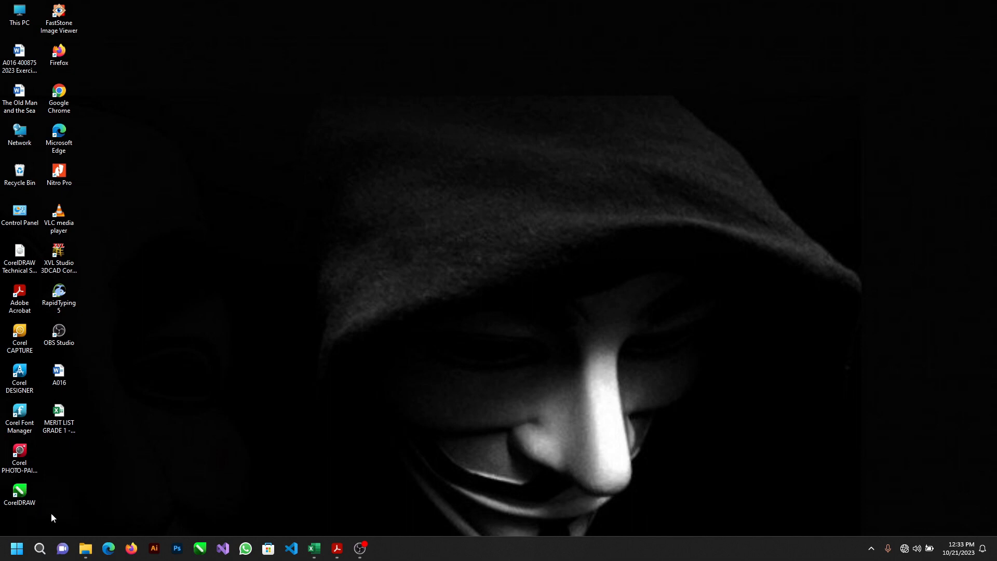
Step: Launch Excel with a new blank workbook and arrange its window side by side with the assignment PDF
{"action": "left_click", "coordinate": [16, 548]}
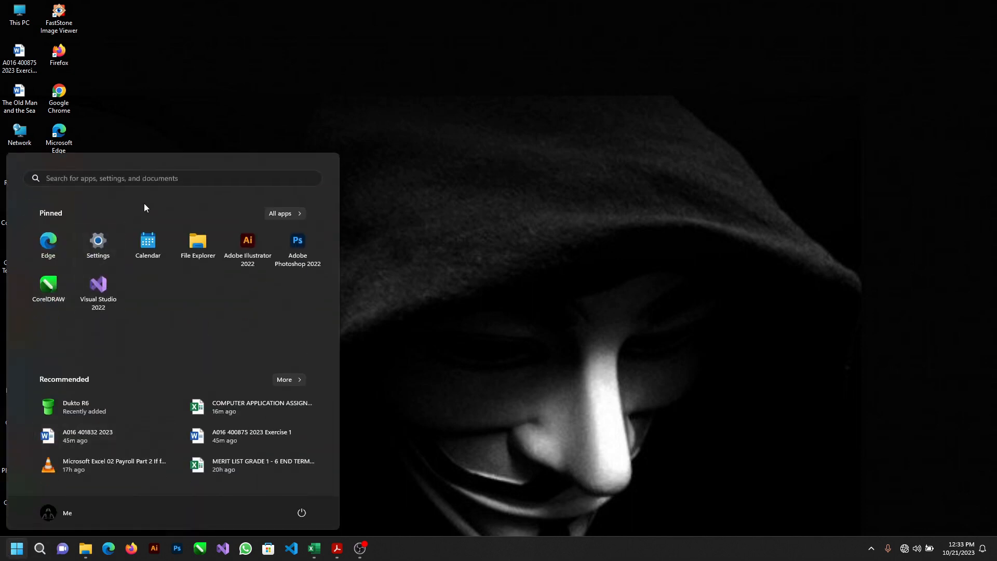
{"action": "type", "text": "exce"}
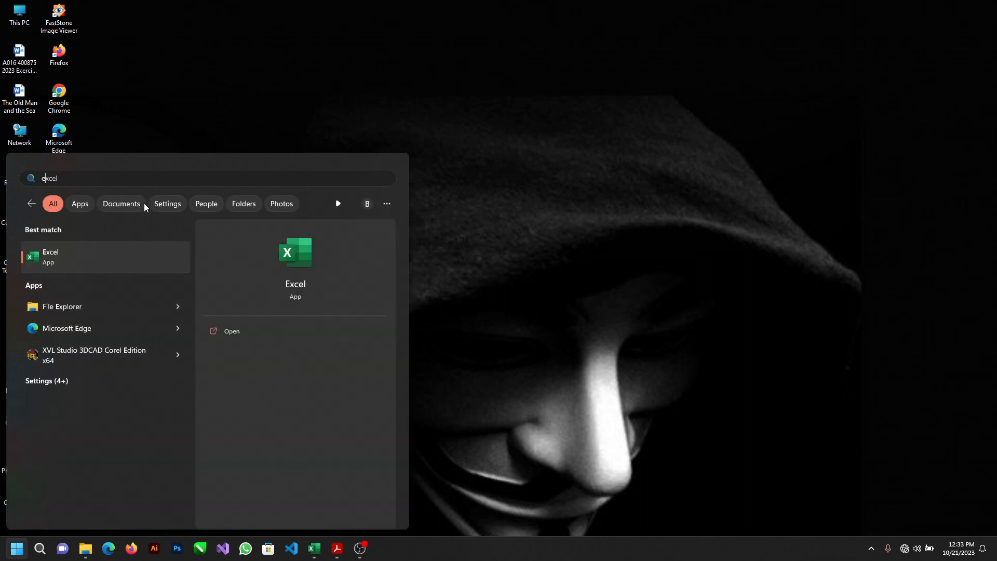
{"action": "type", "text": "l"}
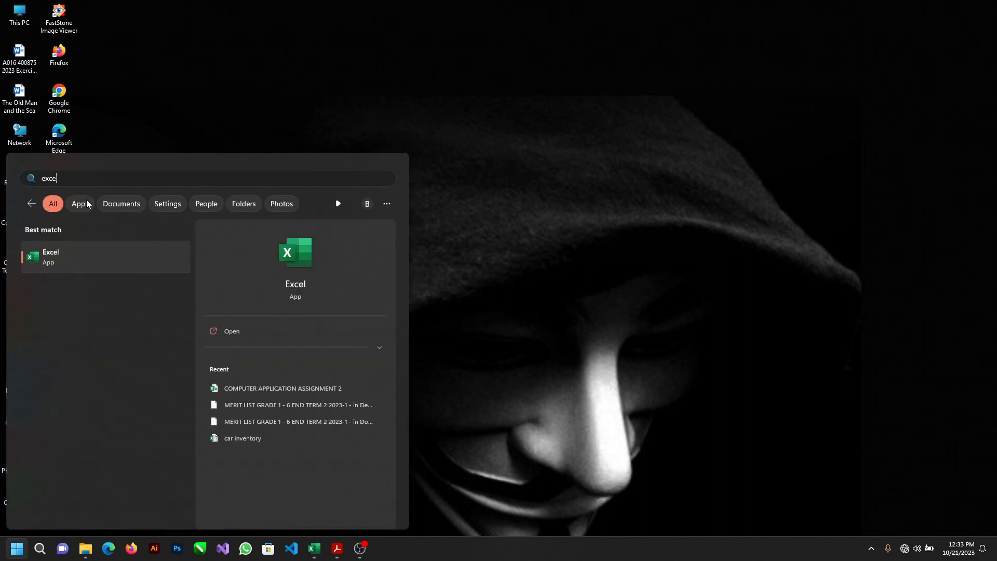
{"action": "left_click", "coordinate": [94, 258]}
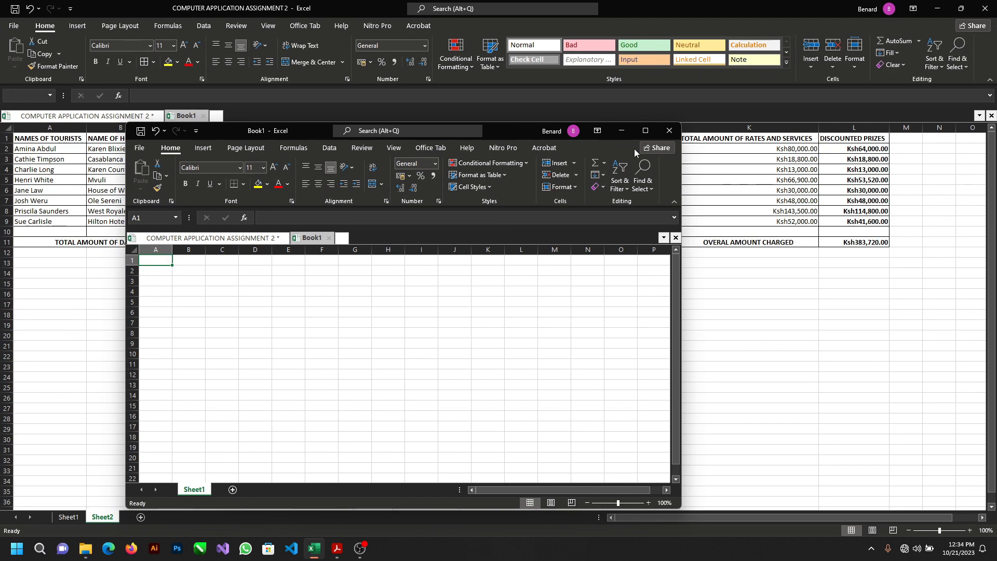
{"action": "left_click", "coordinate": [645, 131]}
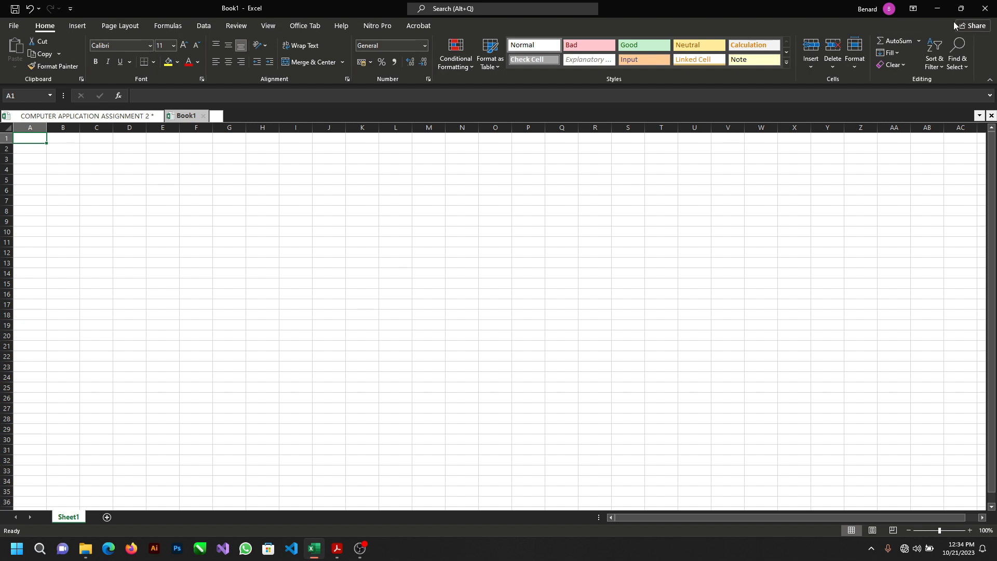
{"action": "mouse_move", "coordinate": [961, 14]}
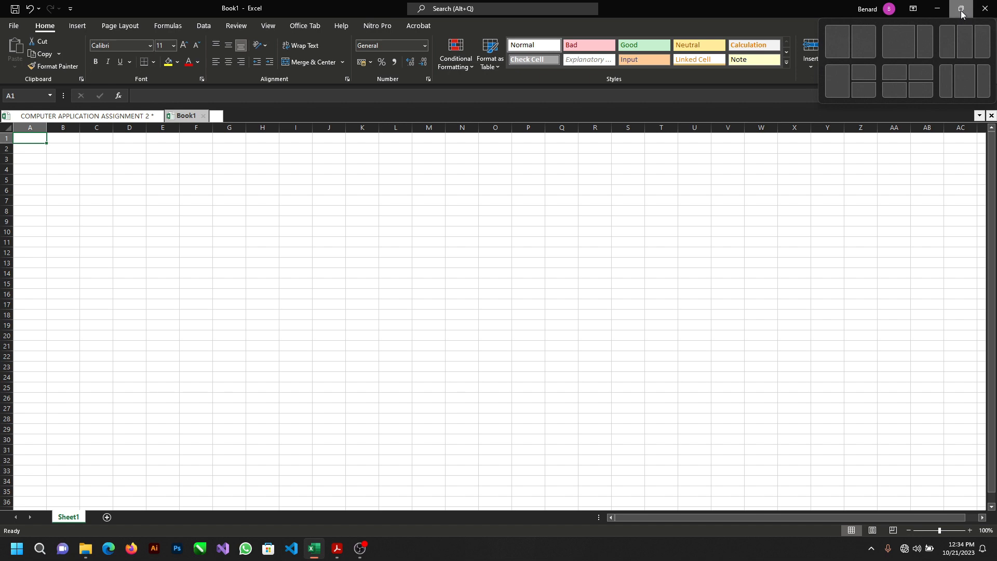
{"action": "left_click", "coordinate": [961, 10]}
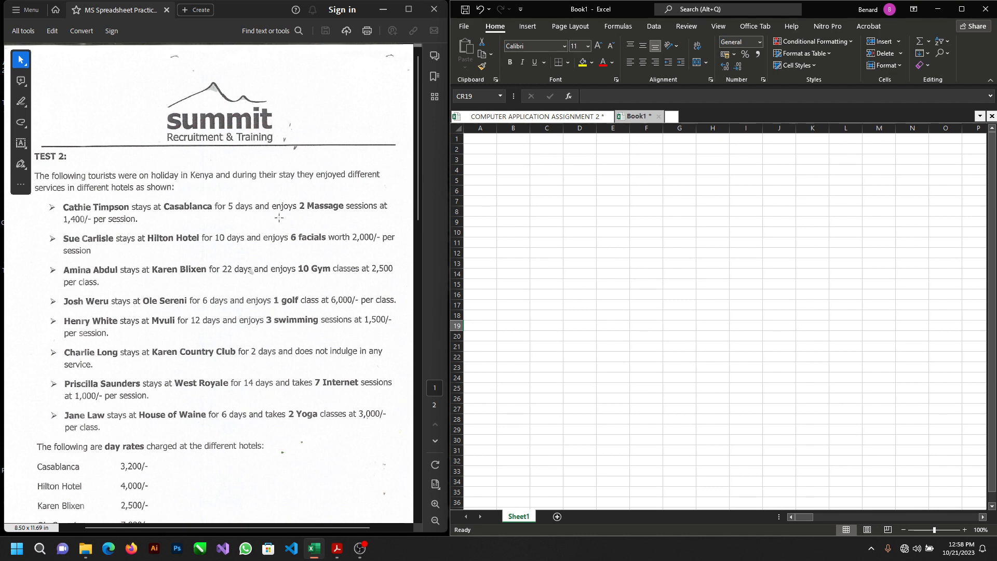
Step: Select cell A1 in the blank sheet and review the day rates and required items in the assignment PDF
{"action": "scroll", "coordinate": [279, 217], "scroll_direction": "down", "scroll_amount": 1}
{"action": "scroll", "coordinate": [279, 217], "scroll_direction": "up", "scroll_amount": 1}
{"action": "left_click", "coordinate": [487, 143]}
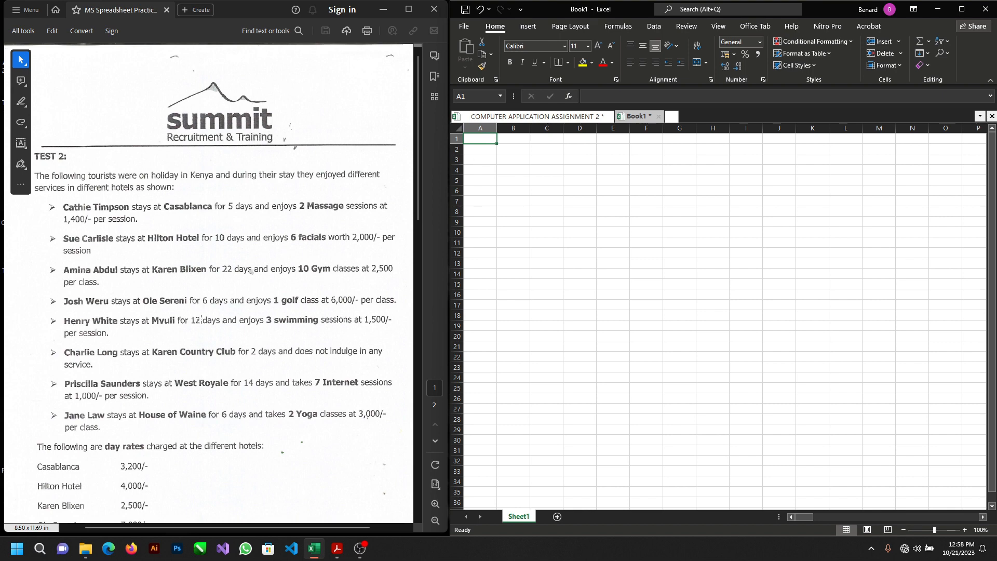
{"action": "scroll", "coordinate": [202, 319], "scroll_direction": "down", "scroll_amount": 10}
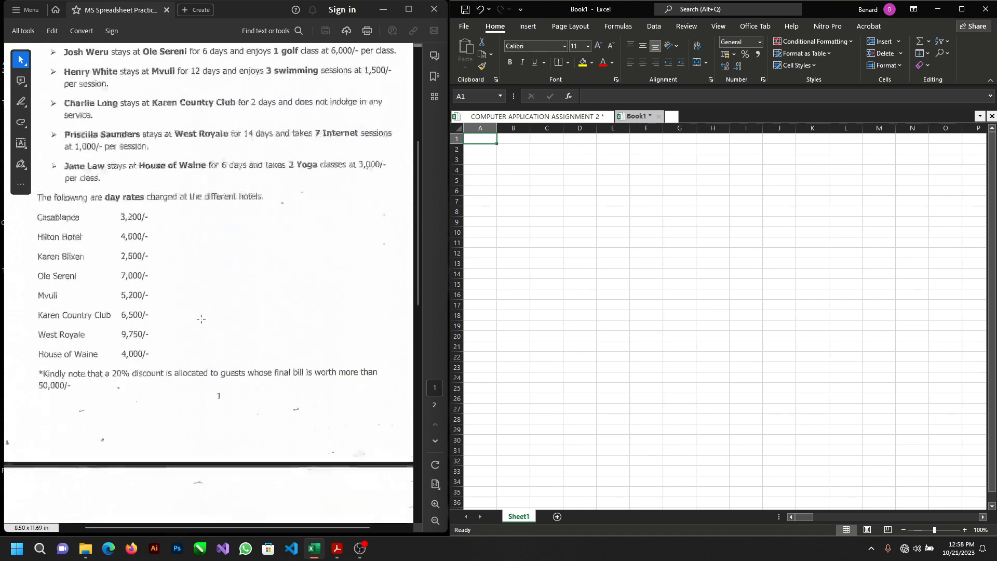
{"action": "scroll", "coordinate": [202, 319], "scroll_direction": "down", "scroll_amount": 4}
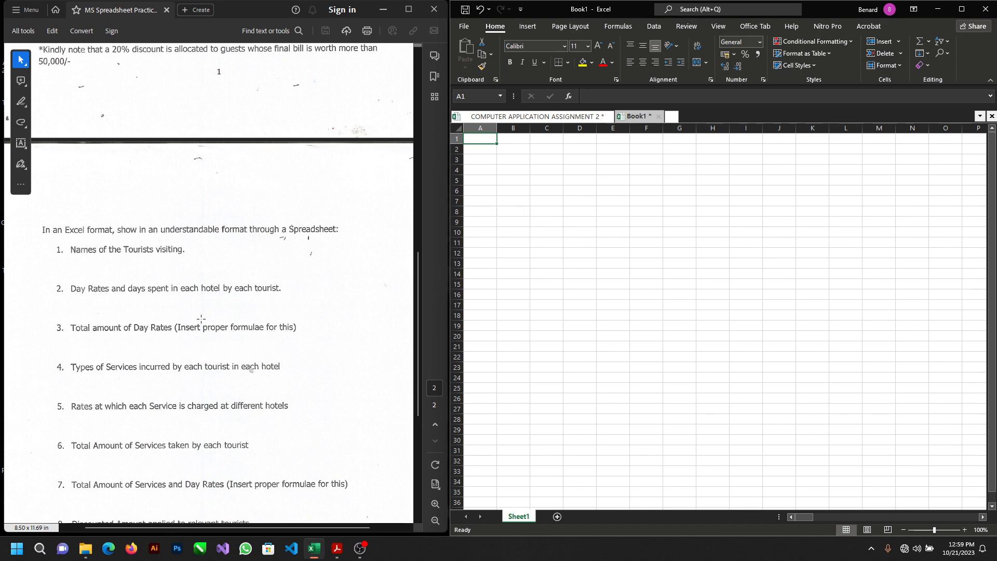
{"action": "scroll", "coordinate": [201, 318], "scroll_direction": "up", "scroll_amount": 10}
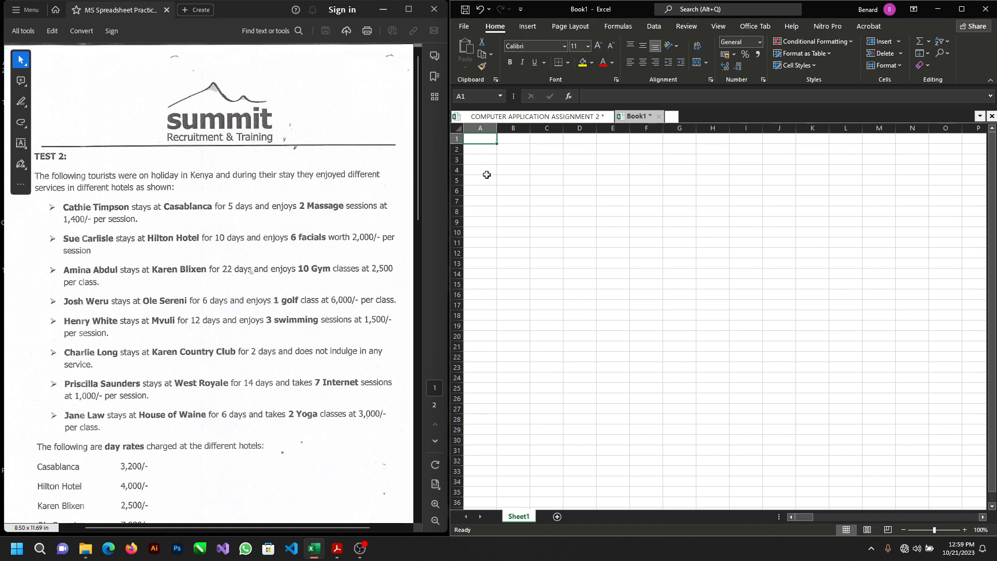
Step: Enter the column header NAME OF TOURISTS in cell A1
{"action": "type", "text": "N"}
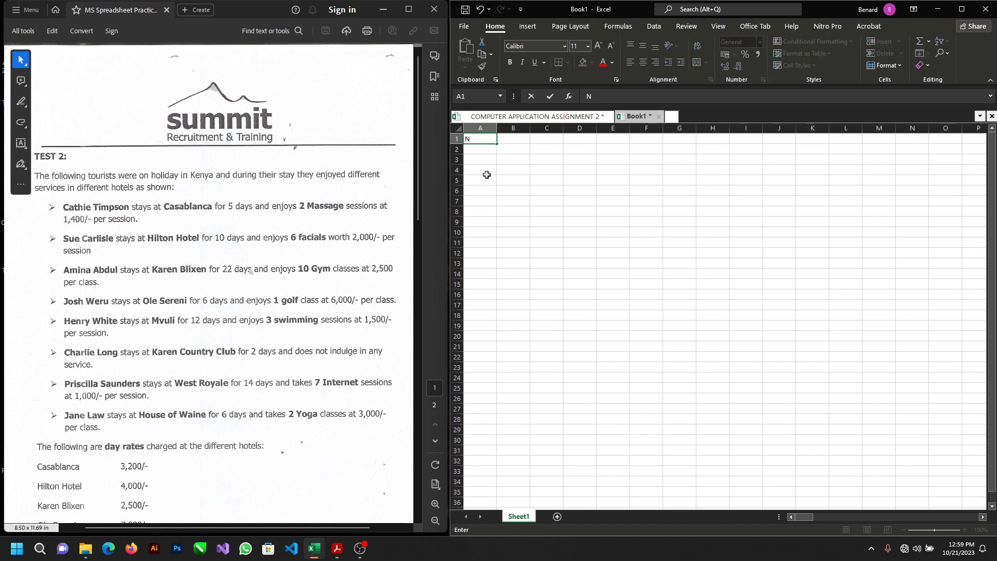
{"action": "type", "text": "ame"}
{"action": "key", "text": "BackSpace"}
{"action": "key", "text": "BackSpace"}
{"action": "key", "text": "BackSpace"}
{"action": "key", "text": "BackSpace"}
{"action": "type", "text": "NAME OF TOURI"}
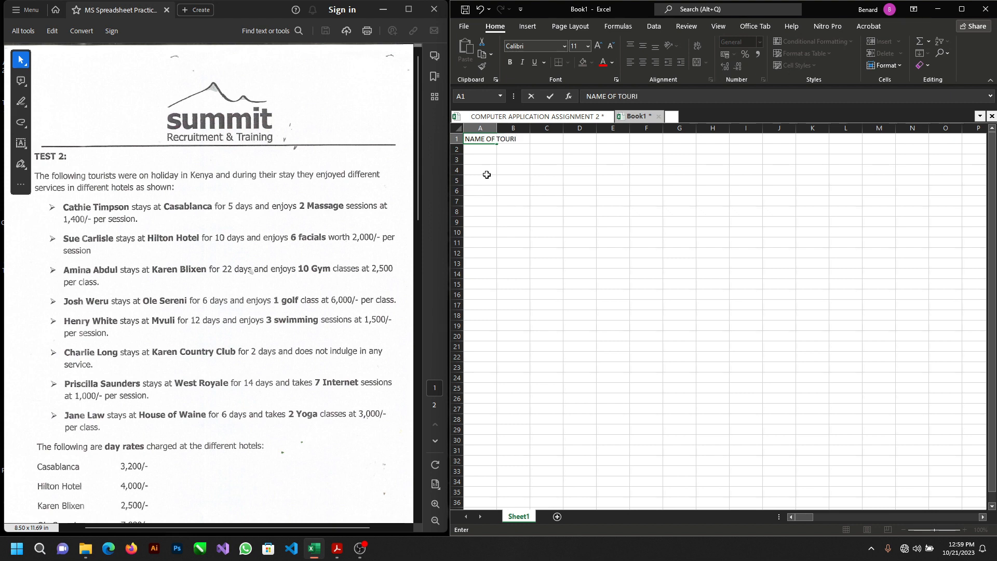
{"action": "type", "text": "STS"}
{"action": "key", "text": "Tab"}
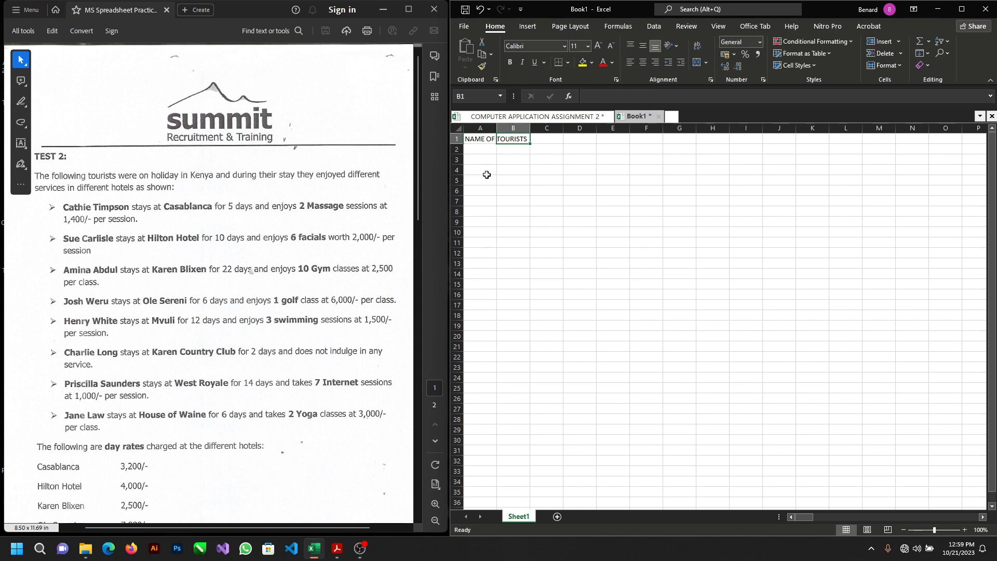
Step: Enter the column header NAME OF HOTELS in cell B1
{"action": "type", "text": "NA"}
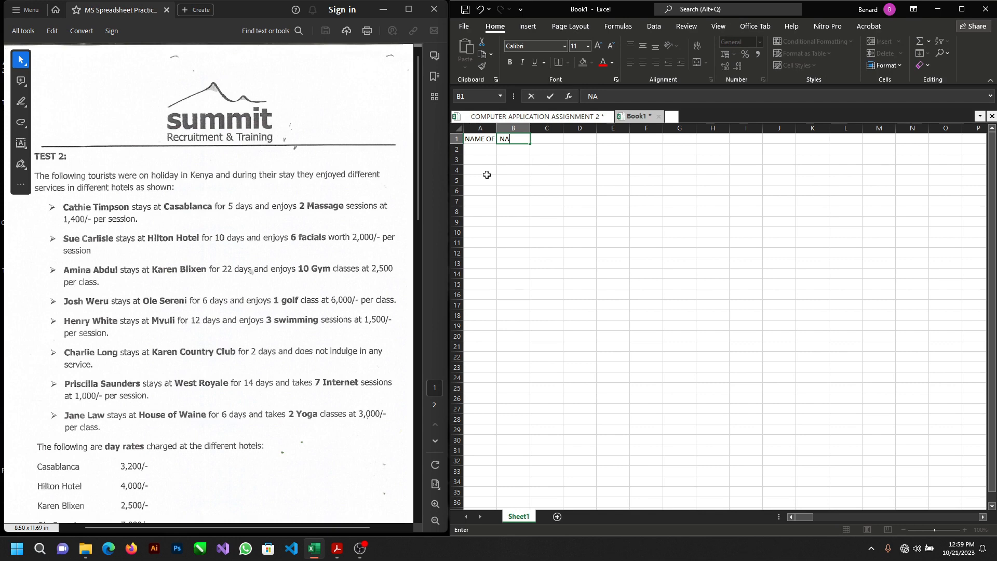
{"action": "type", "text": "ME OF HOTELS"}
{"action": "key", "text": "Tab"}
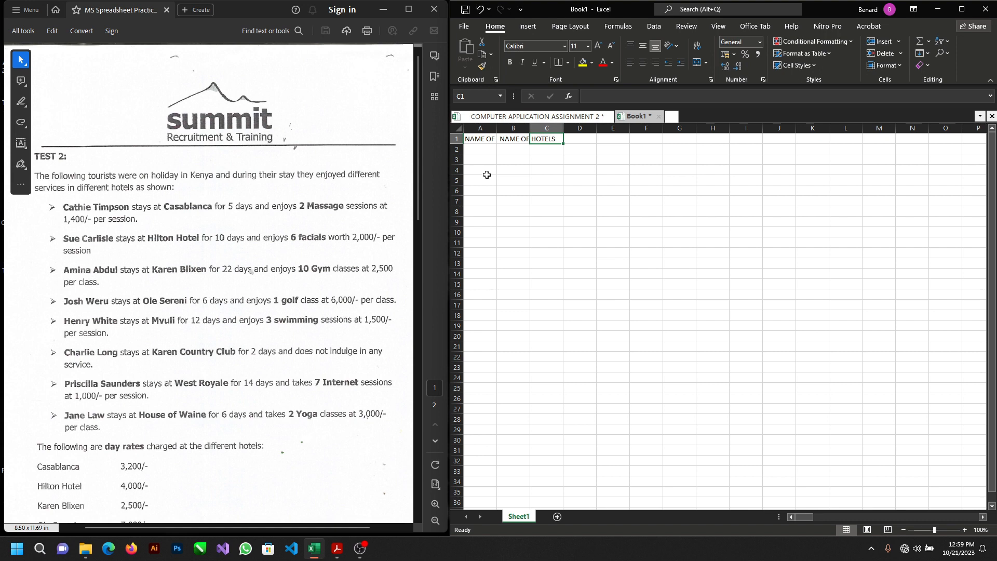
Step: Enter the column headers DAYS SPENT in cell C1 and DAY RATES in cell D1
{"action": "type", "text": "DAYS"}
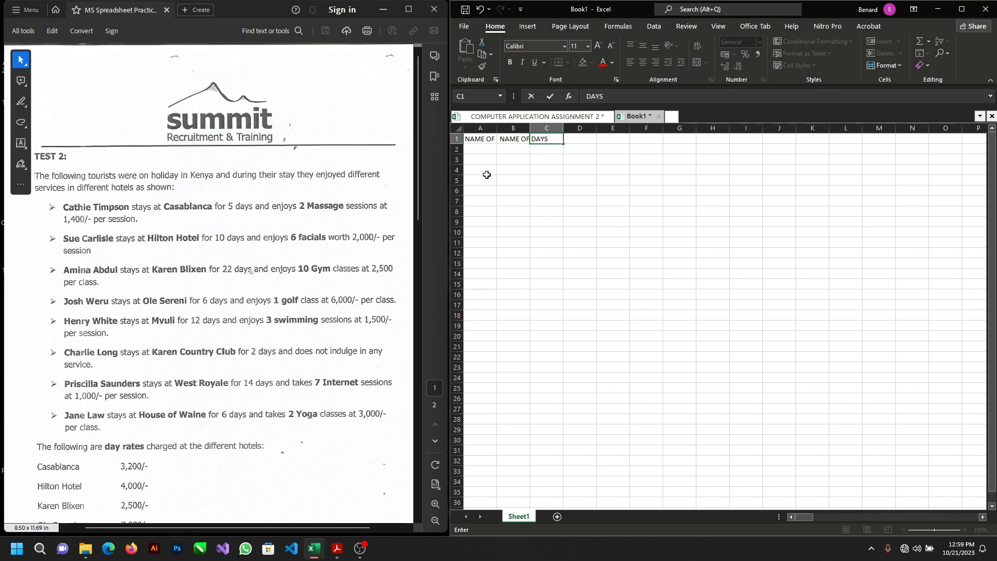
{"action": "type", "text": " SPENT"}
{"action": "key", "text": "Tab"}
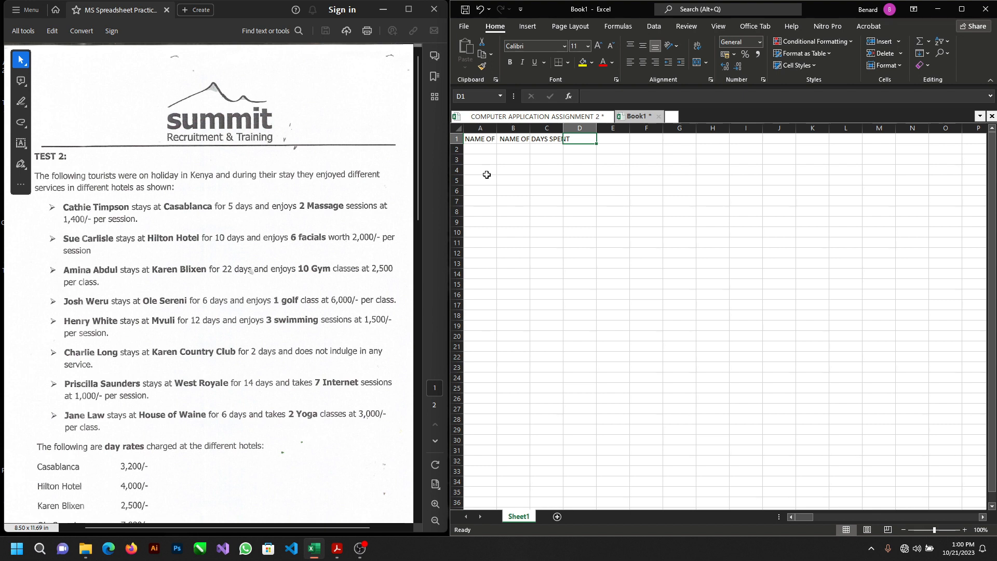
{"action": "type", "text": "DA"}
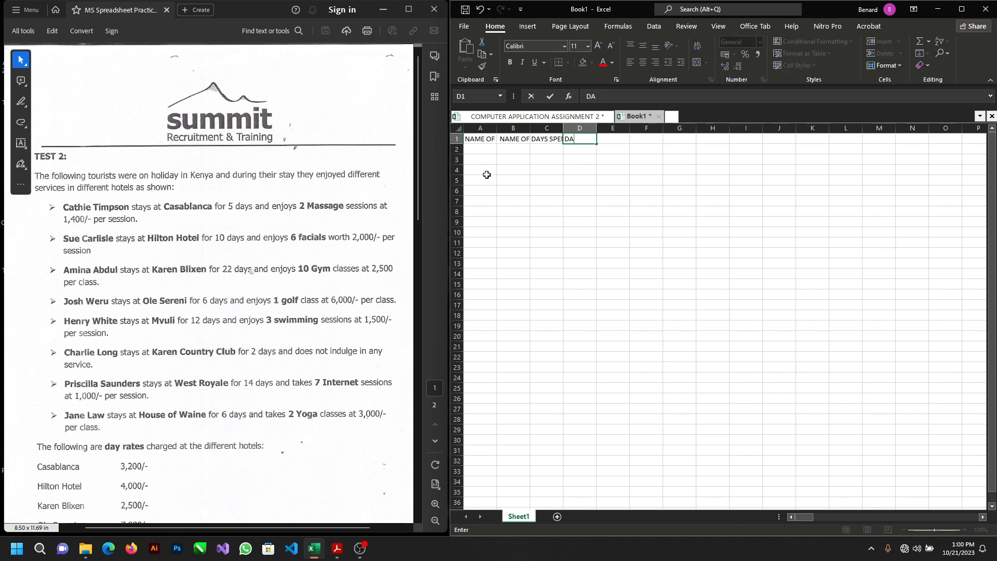
{"action": "type", "text": "TY RATES"}
{"action": "key", "text": "Tab"}
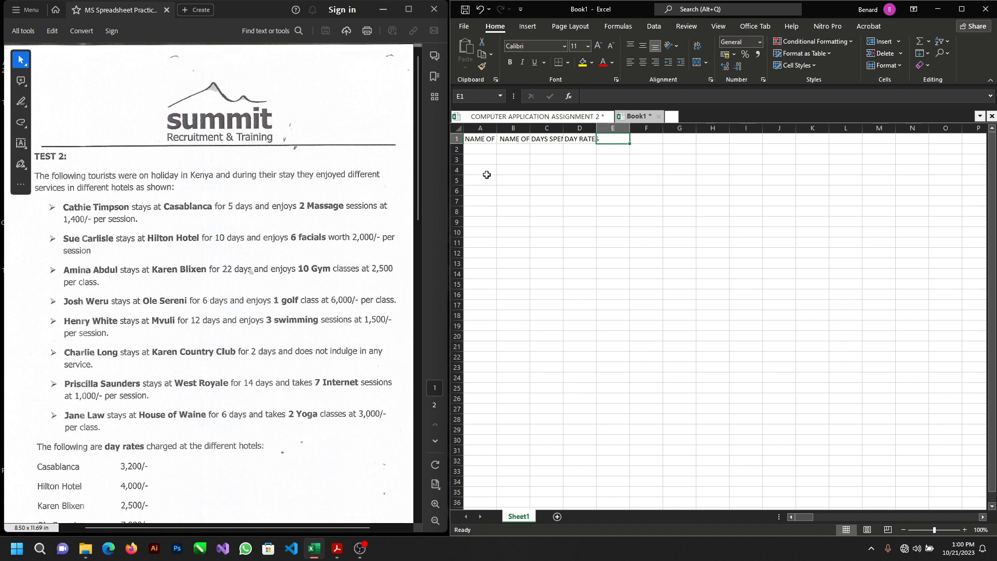
Step: Enter the column header TOTAL AMOUNT FOR DAY RATES in cell E1
{"action": "type", "text": "TOTA"}
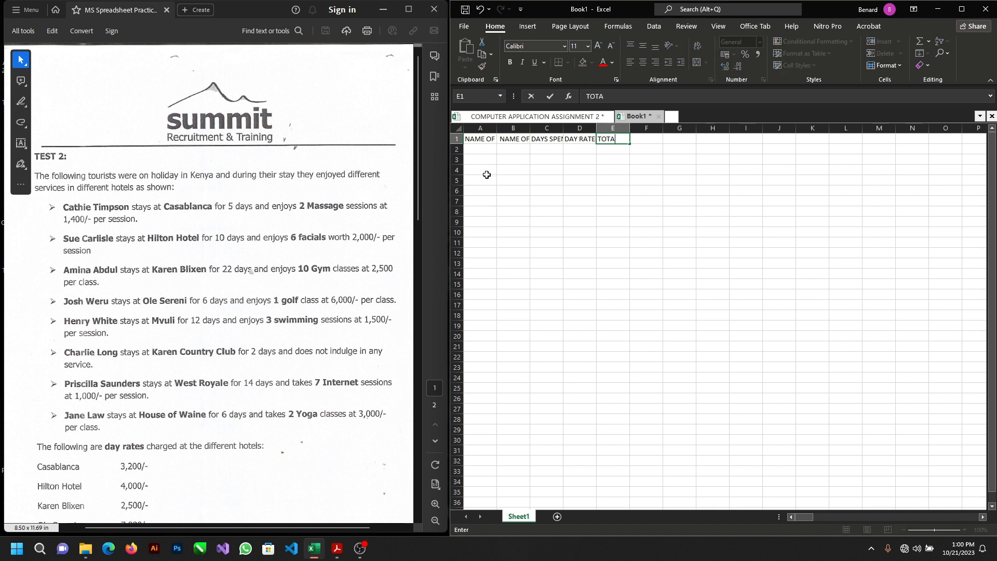
{"action": "type", "text": "L AMOUNT FOR DAY"}
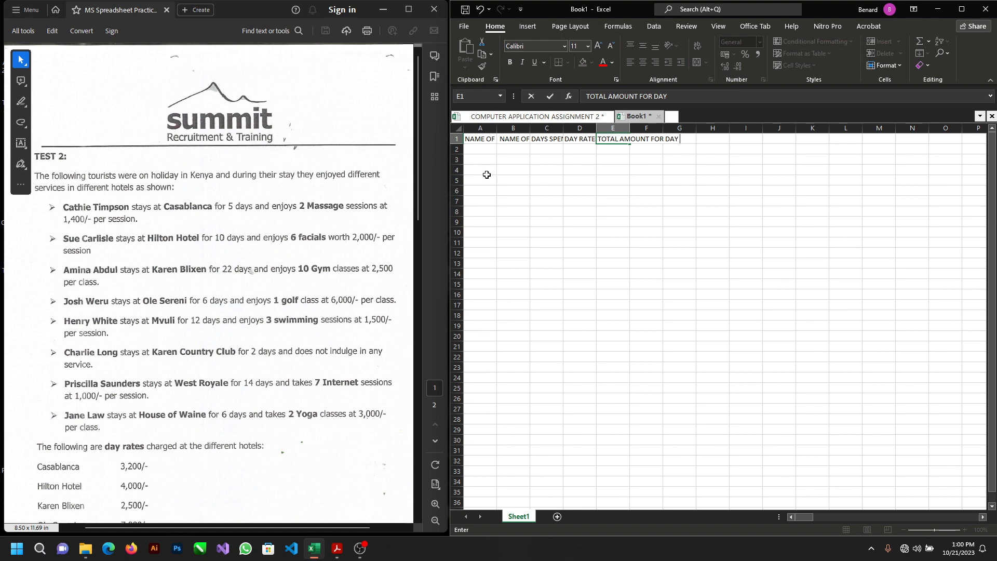
{"action": "type", "text": " RATES"}
{"action": "left_click", "coordinate": [492, 139]}
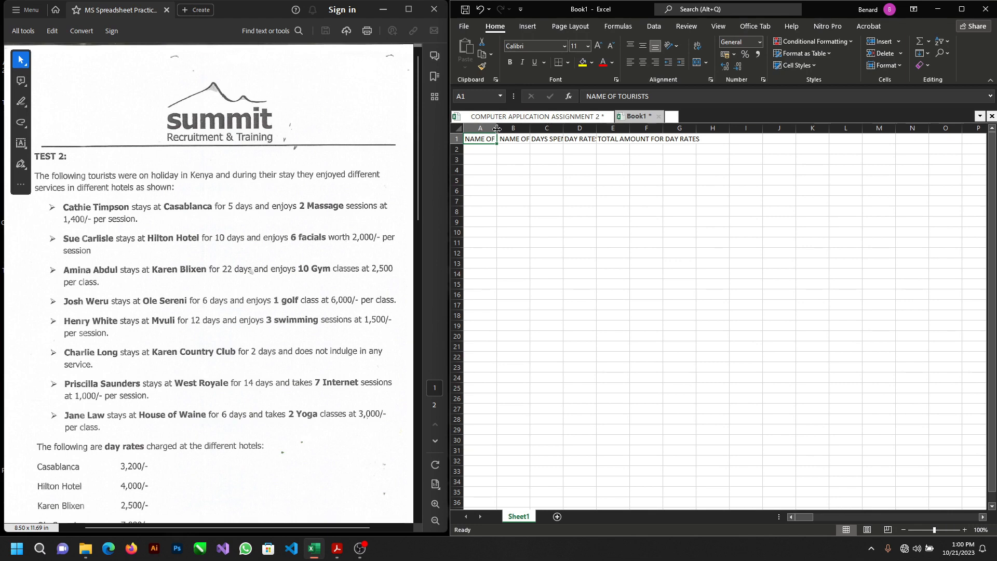
Step: AutoFit the widths of columns A through E to their headers
{"action": "double_click", "coordinate": [497, 129]}
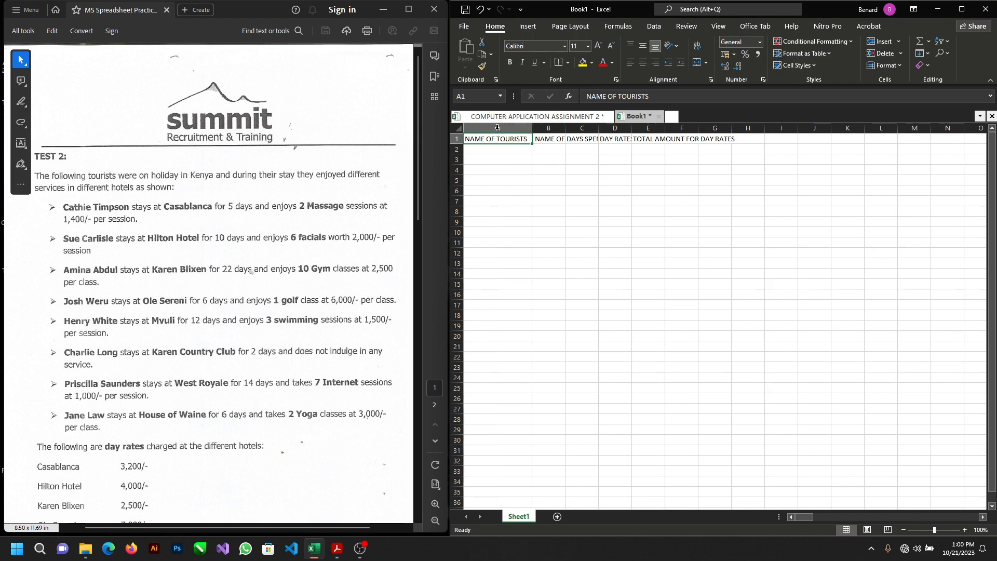
{"action": "double_click", "coordinate": [566, 129]}
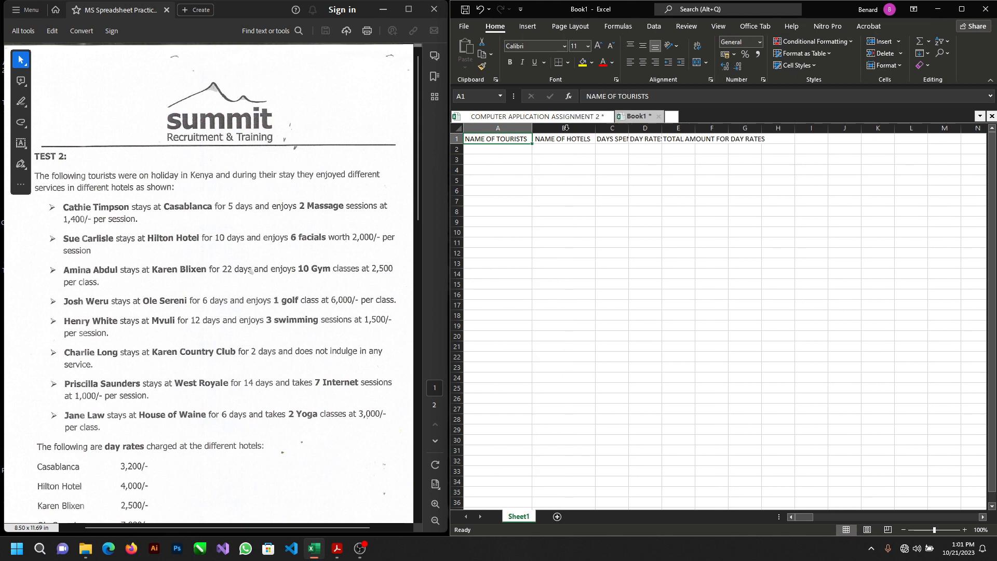
{"action": "double_click", "coordinate": [629, 124]}
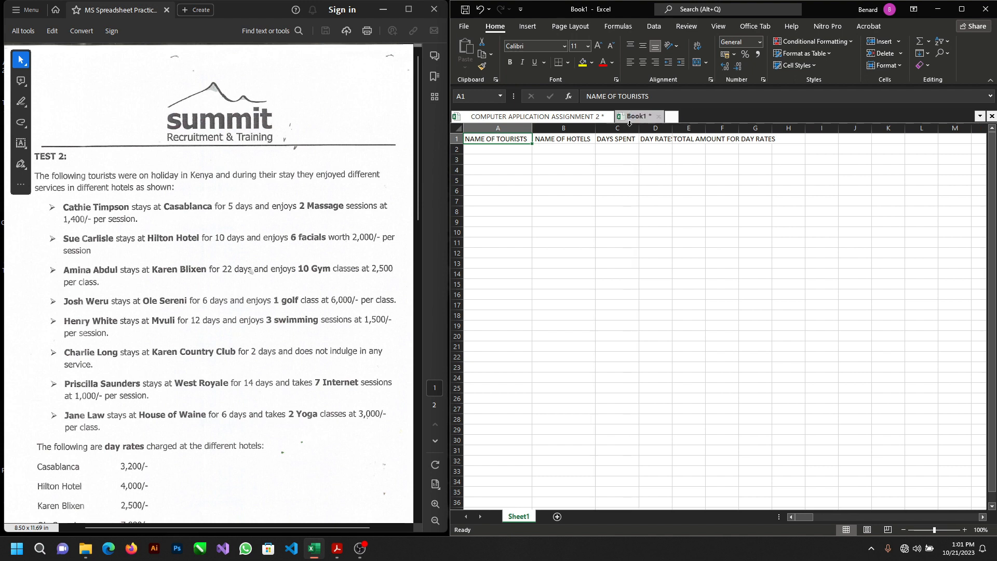
{"action": "double_click", "coordinate": [671, 127]}
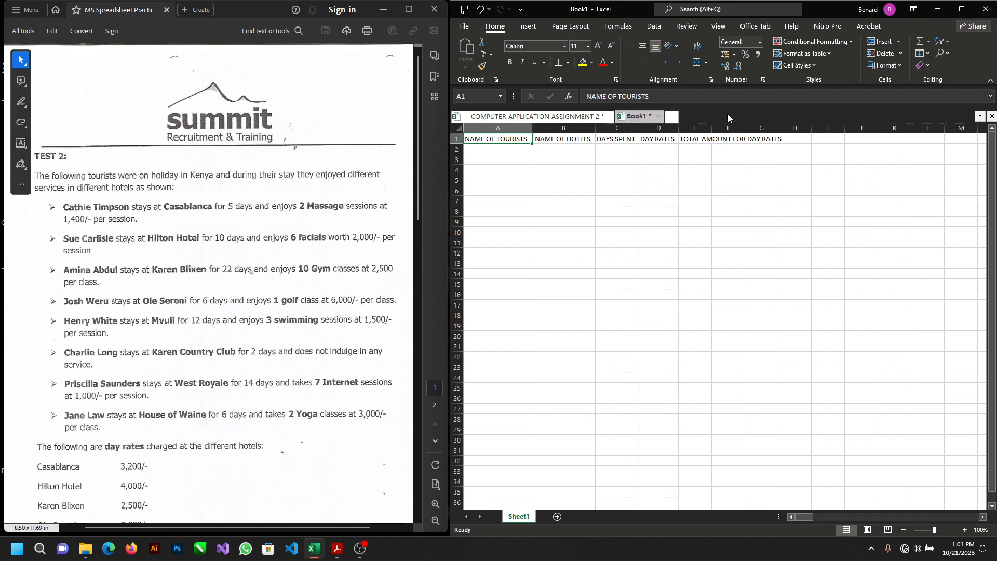
{"action": "double_click", "coordinate": [711, 128]}
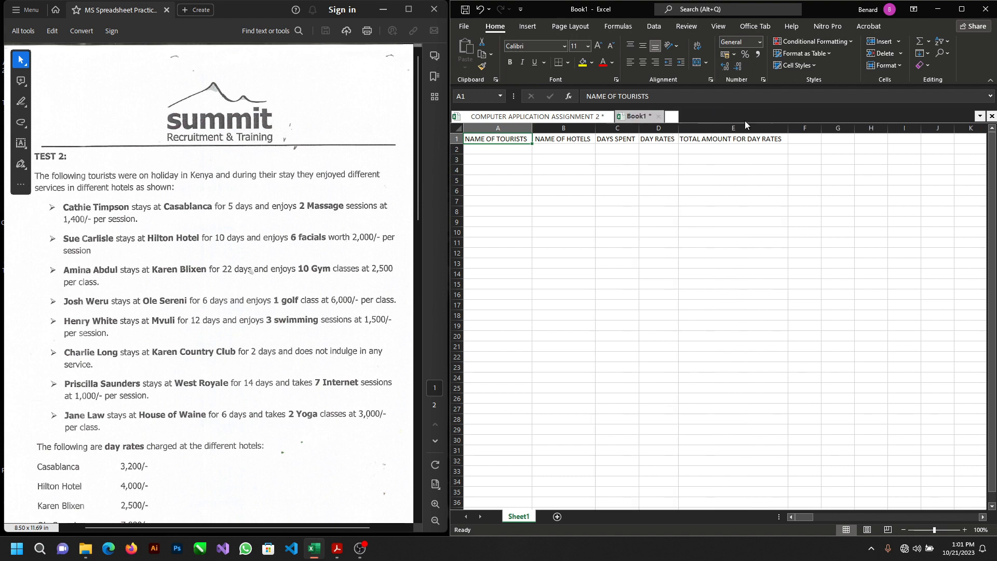
Step: Enter the first listed tourist's full name in cell A2
{"action": "left_click", "coordinate": [505, 151]}
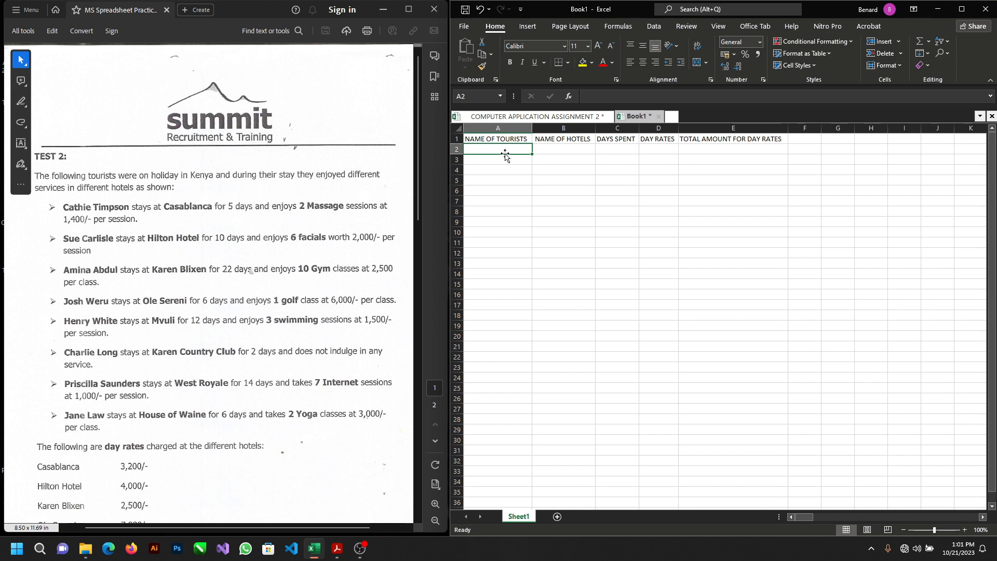
{"action": "type", "text": "Cathie "}
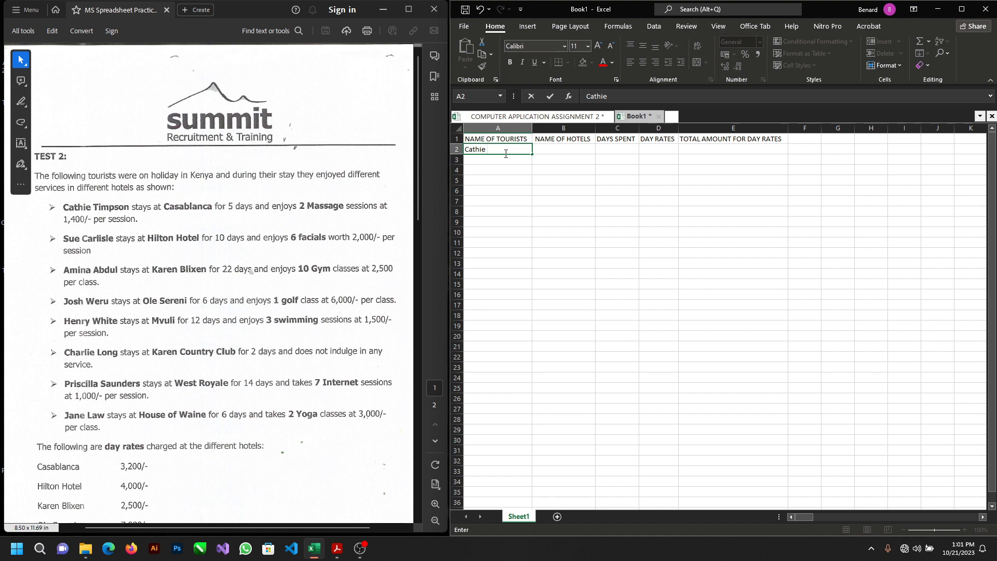
{"action": "type", "text": "Timpson"}
{"action": "key", "text": "Return"}
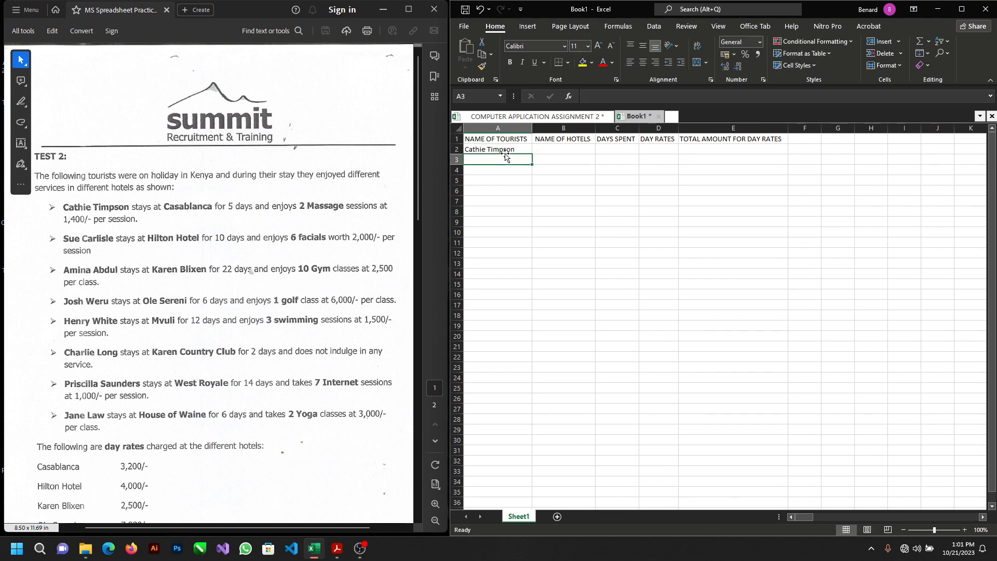
Step: Enter the full names of the second and third listed tourists in cells A3 and A4
{"action": "type", "text": "Sue C"}
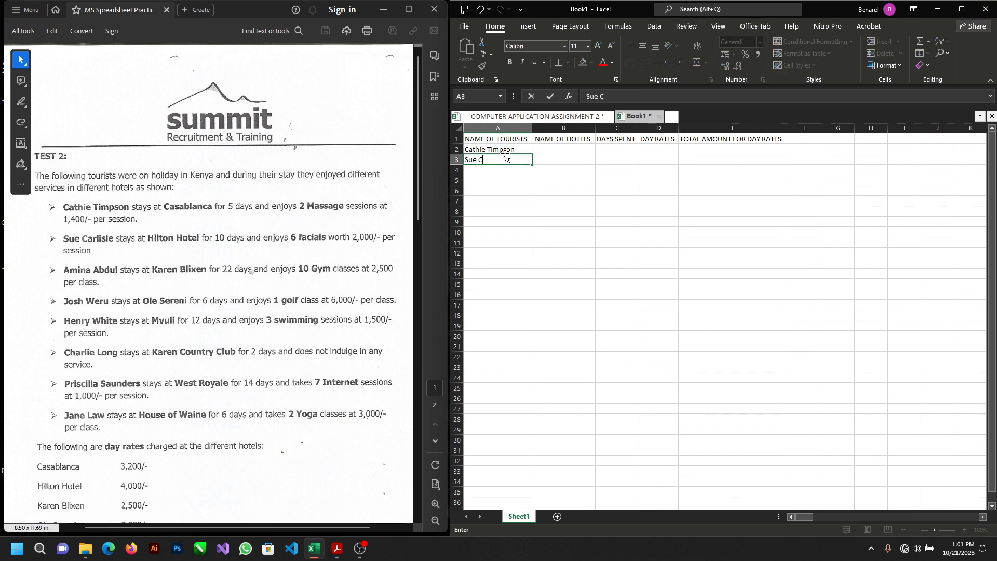
{"action": "type", "text": "arlisle"}
{"action": "key", "text": "Return"}
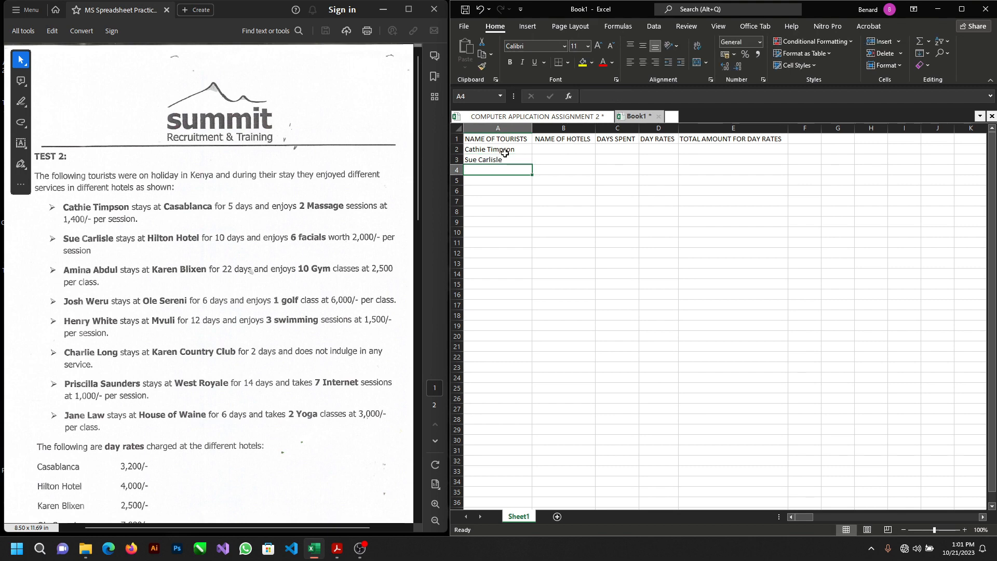
{"action": "type", "text": "Amina Abdul"}
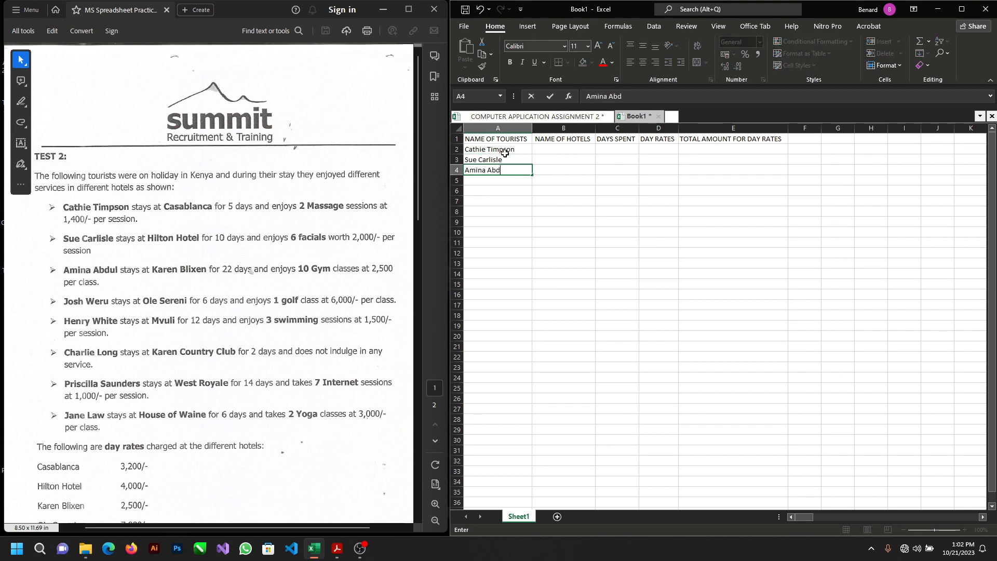
{"action": "key", "text": "Return"}
Step: Enter the full names of the fourth, fifth and sixth listed tourists in cells A5 to A7
{"action": "type", "text": "Josh Weru"}
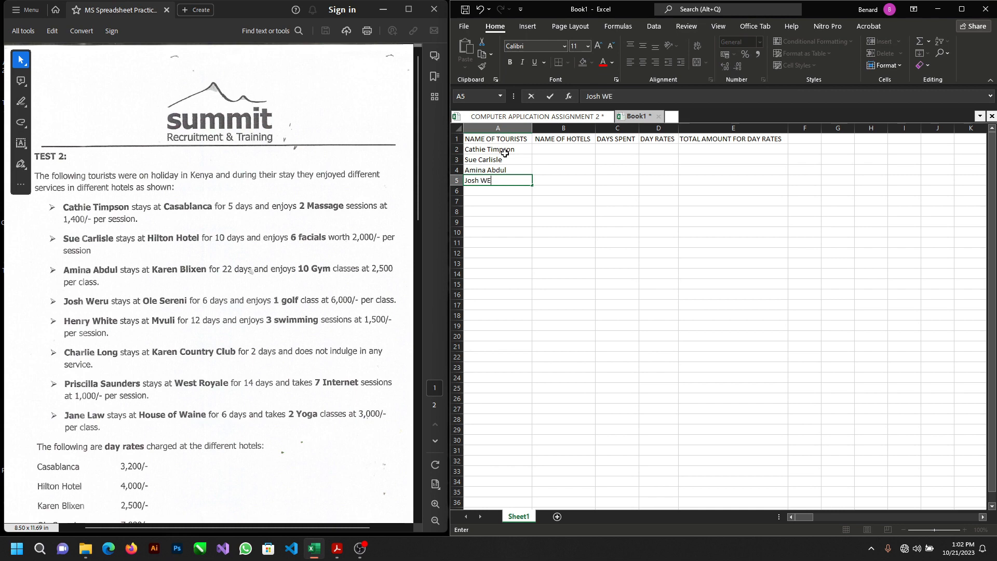
{"action": "key", "text": "Return"}
{"action": "type", "text": "Henry White"}
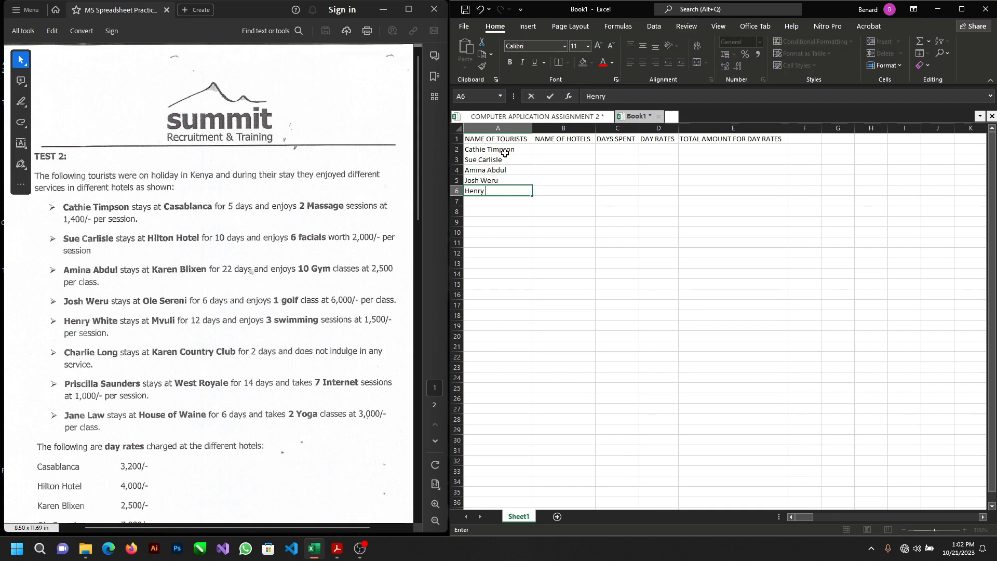
{"action": "key", "text": "Return"}
{"action": "type", "text": "Char"}
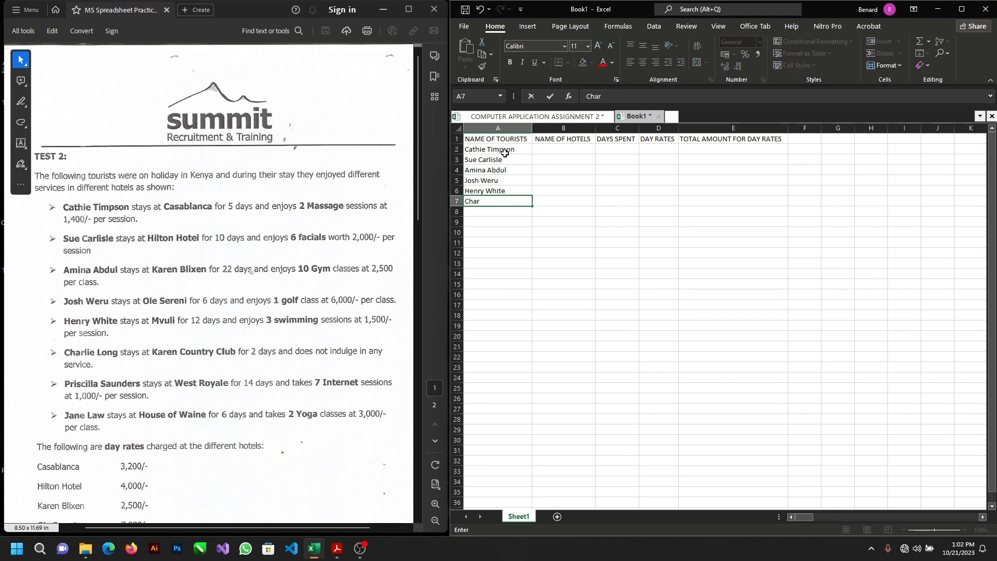
{"action": "type", "text": "lie Long"}
{"action": "key", "text": "Return"}
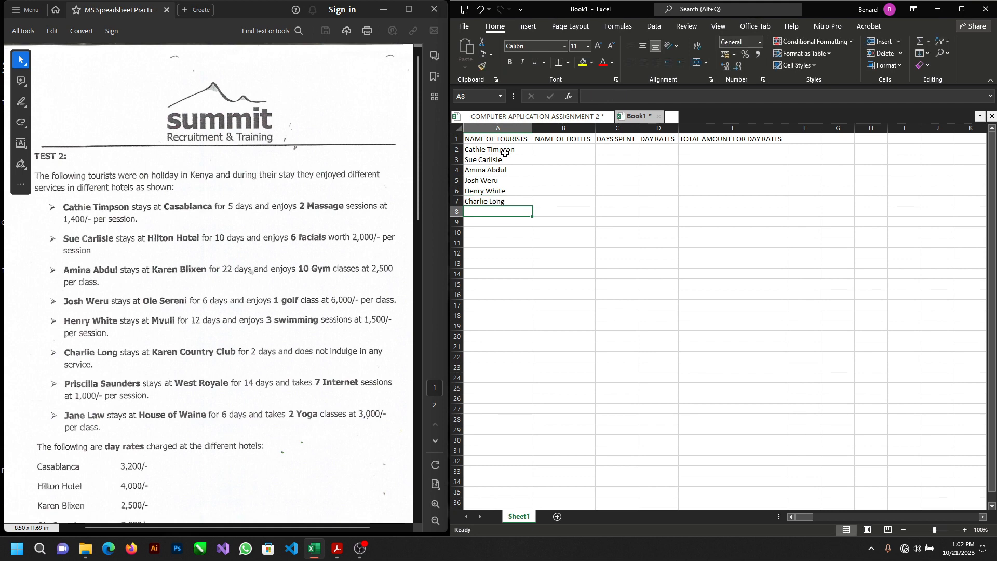
Step: Enter the full names of the last two listed tourists in cells A8 and A9
{"action": "type", "text": "cilla Saun"}
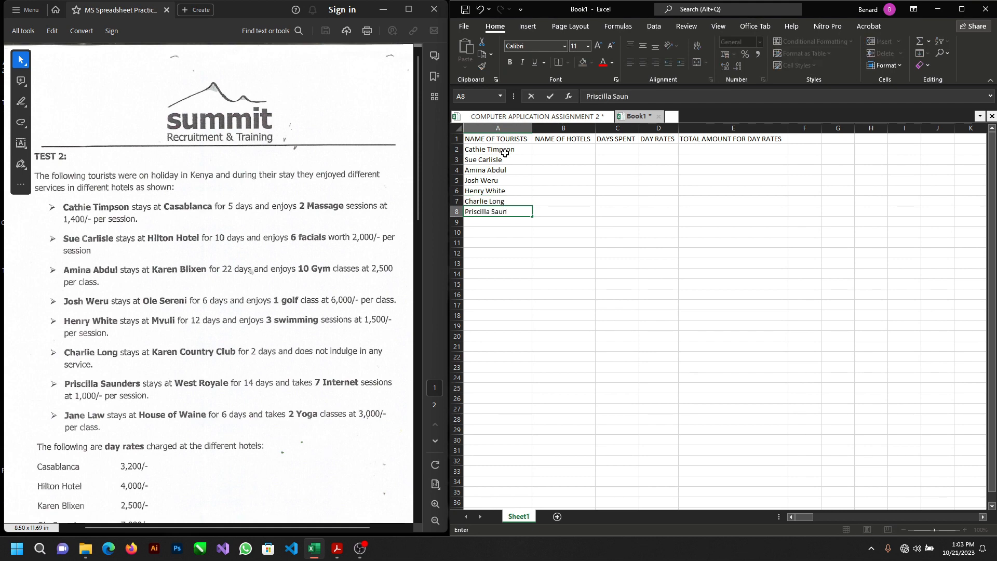
{"action": "type", "text": "ders"}
{"action": "key", "text": "Return"}
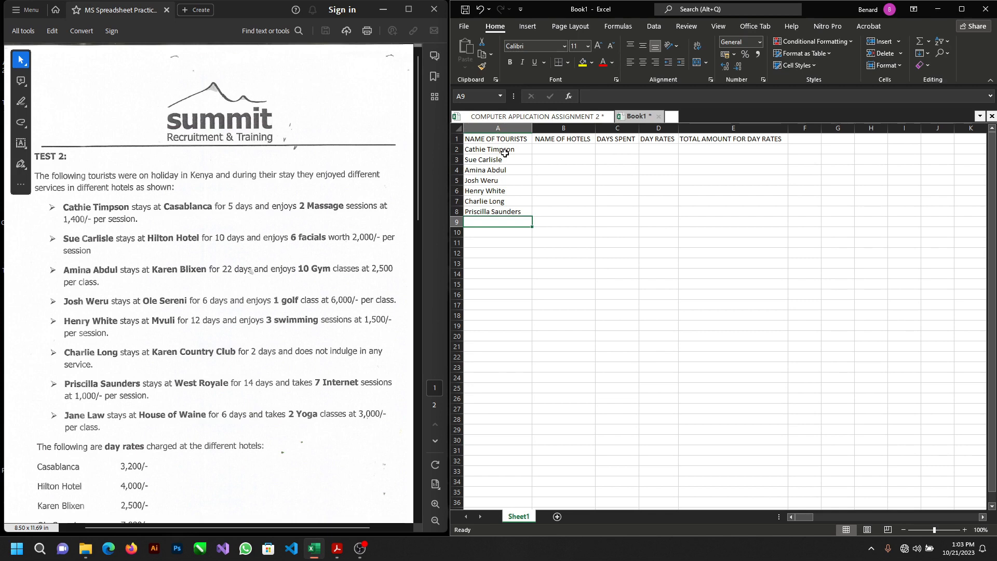
{"action": "type", "text": "Jane"}
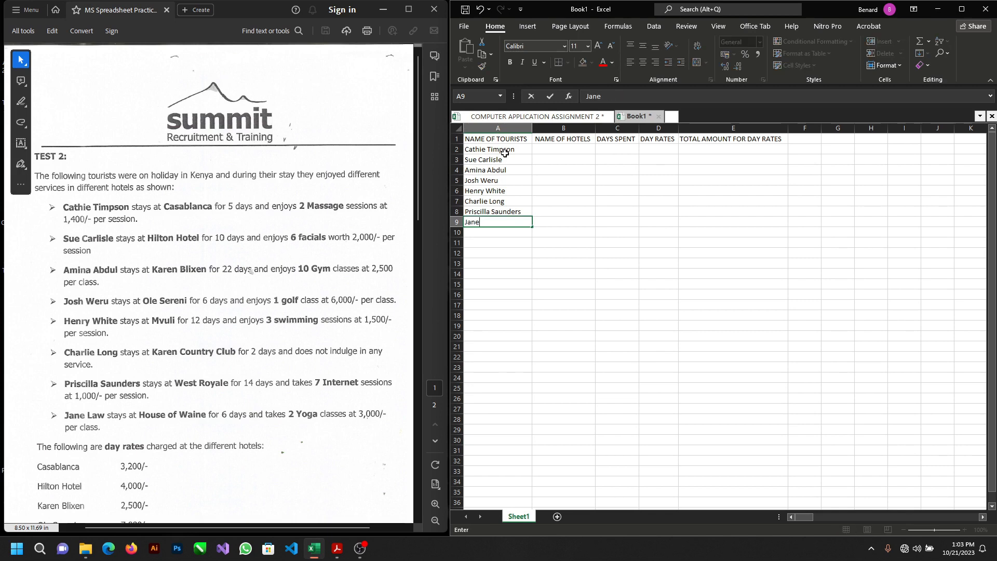
{"action": "type", "text": " Law"}
{"action": "key", "text": "Tab"}
Step: Enter the hotel names Casablenca, Hilton Hotel and Karen Blixen in cells B2 to B4
{"action": "key", "text": "Up"}
{"action": "key", "text": "Up"}
{"action": "key", "text": "Up"}
{"action": "key", "text": "Up"}
{"action": "key", "text": "Up"}
{"action": "key", "text": "Up"}
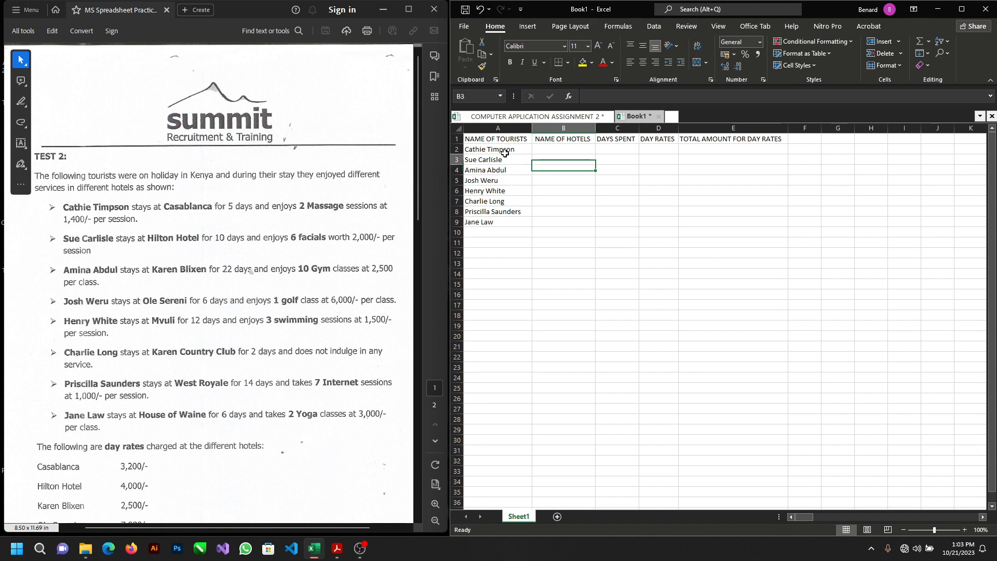
{"action": "key", "text": "Up"}
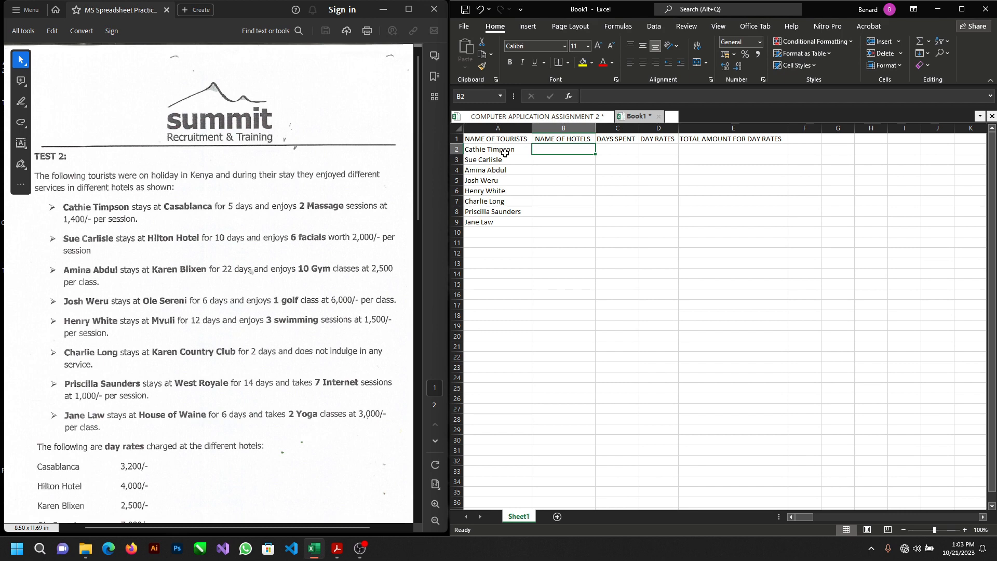
{"action": "type", "text": "Casablenca"}
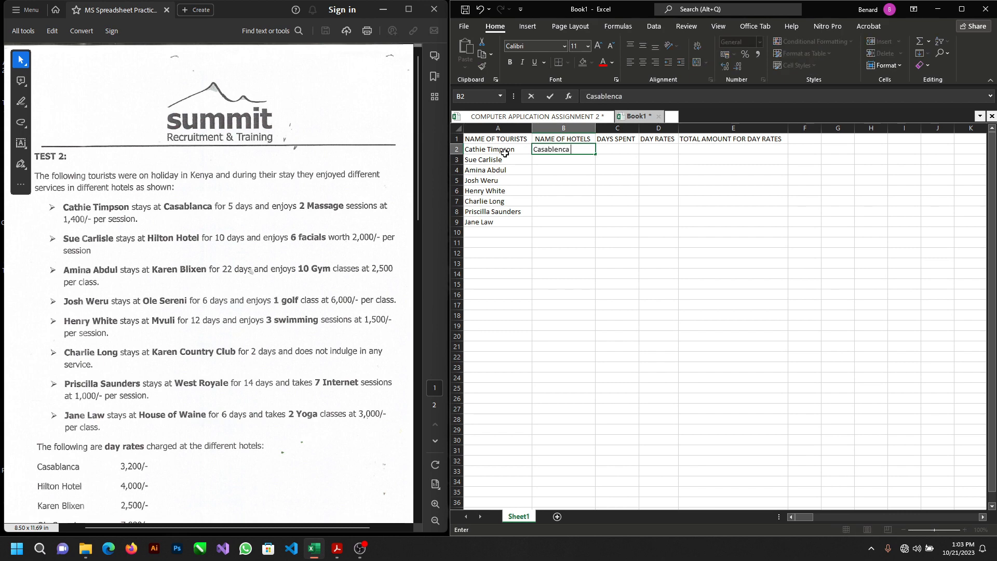
{"action": "key", "text": "Return"}
{"action": "type", "text": "Hilton Hotel"}
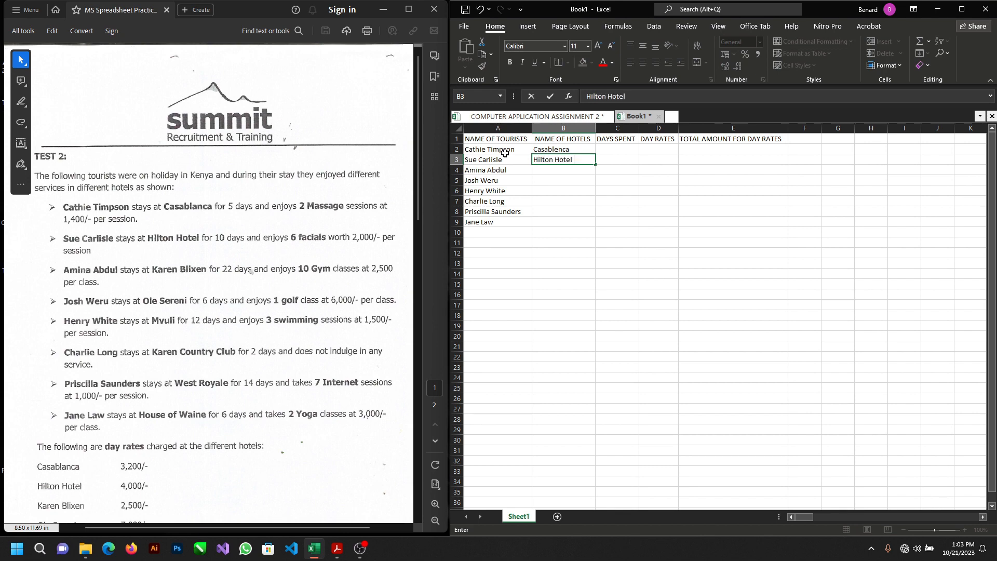
{"action": "key", "text": "Return"}
{"action": "type", "text": "Karen Blixen"}
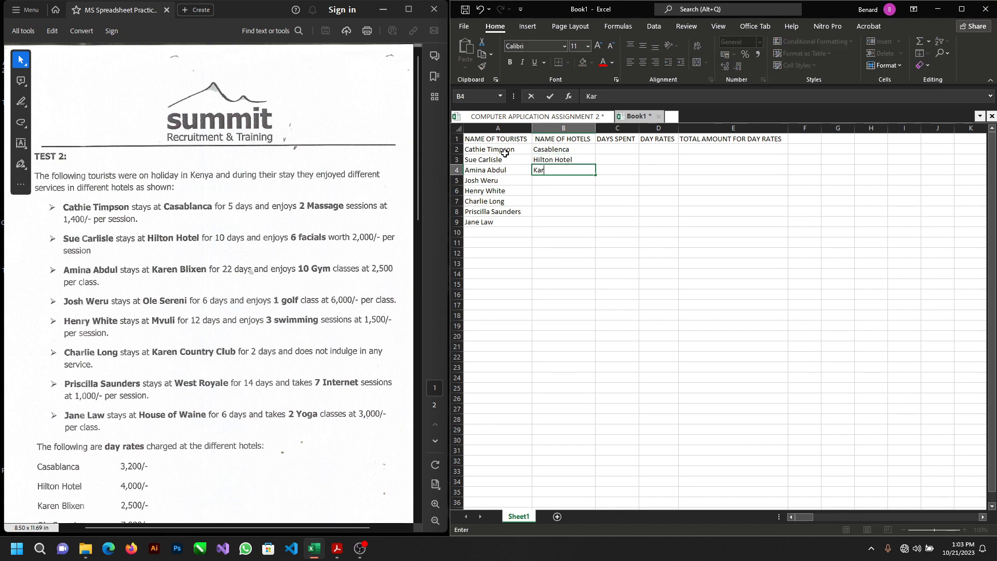
{"action": "key", "text": "Return"}
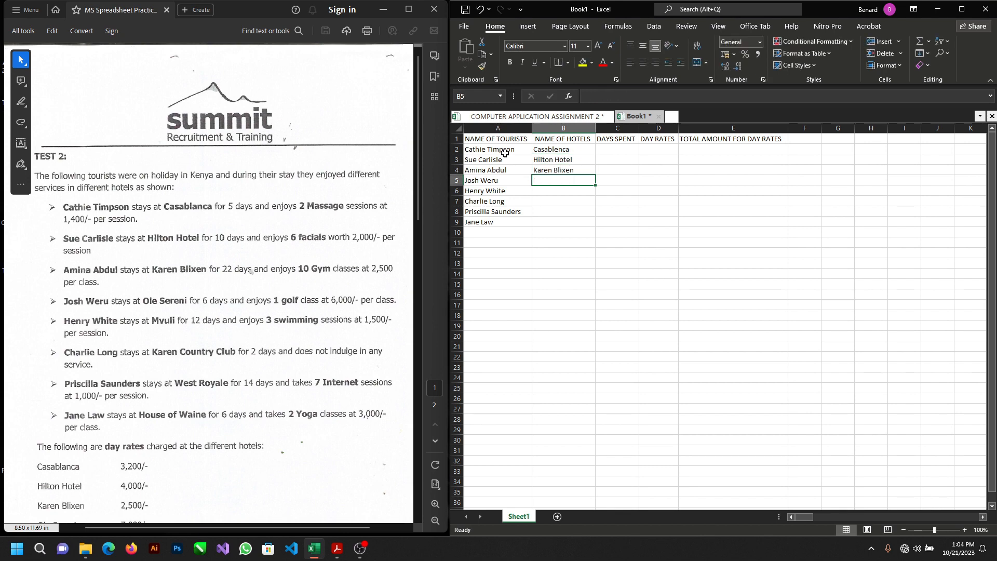
Step: Enter the hotel names Ole Sereni, Mvuli and Karen Country Club in cells B5 to B7
{"action": "type", "text": "Ole Sereni"}
{"action": "key", "text": "Return"}
{"action": "type", "text": "M"}
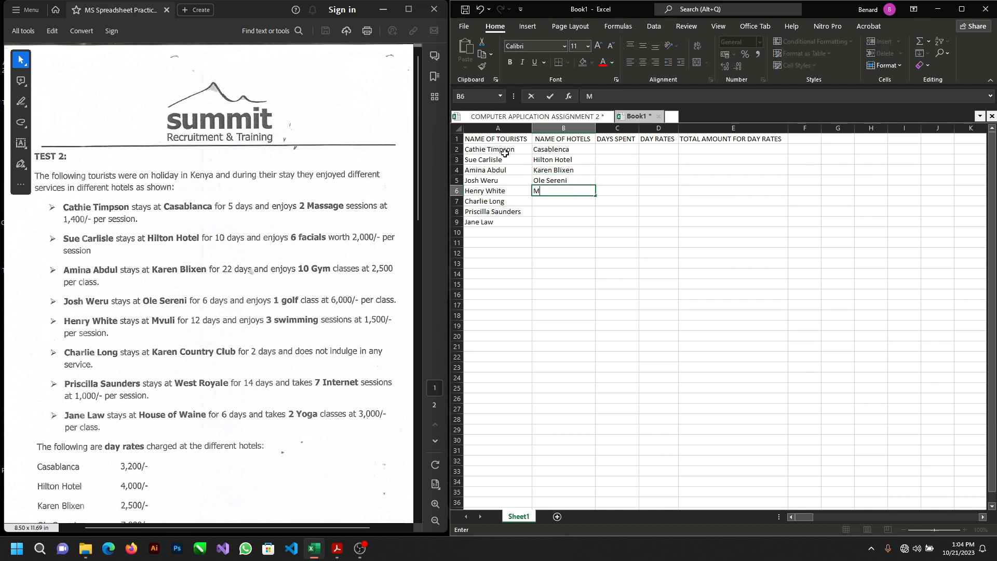
{"action": "type", "text": "vuli"}
{"action": "key", "text": "Return"}
{"action": "type", "text": "Ka"}
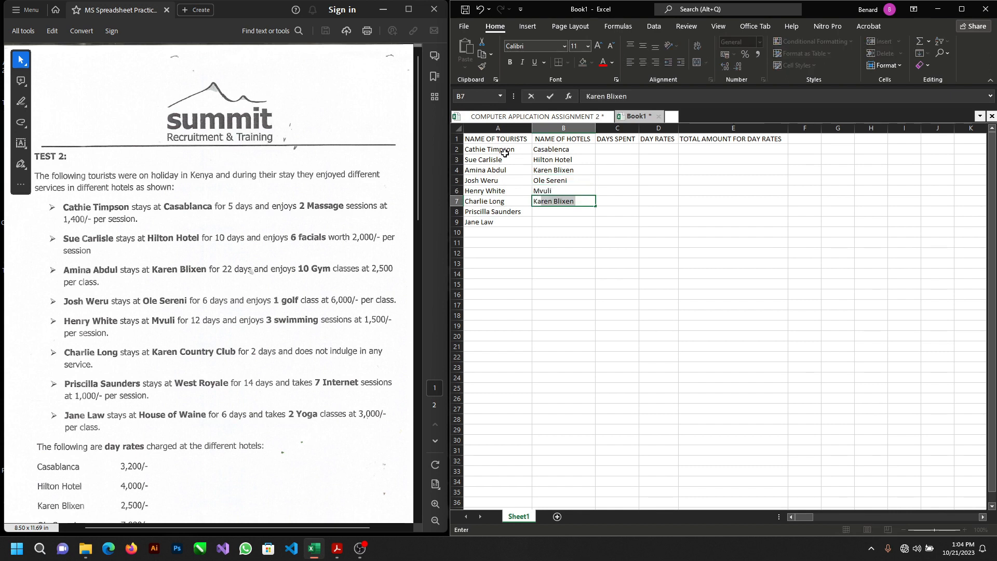
{"action": "type", "text": "ren Country Club"}
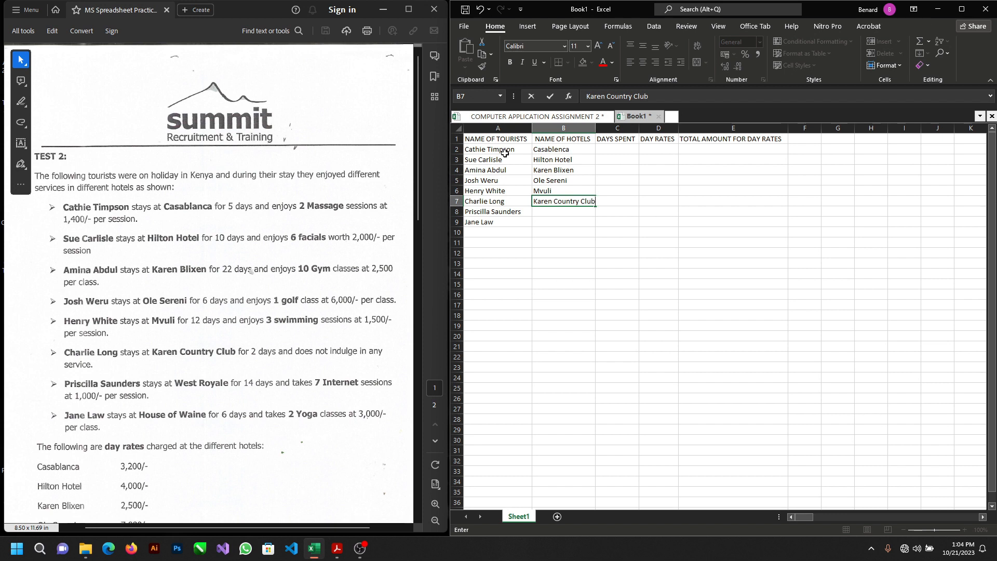
{"action": "key", "text": "Return"}
Step: Enter the hotel names West Royale in cell B8 and House of Waine in cell B9
{"action": "type", "text": "West Royale"}
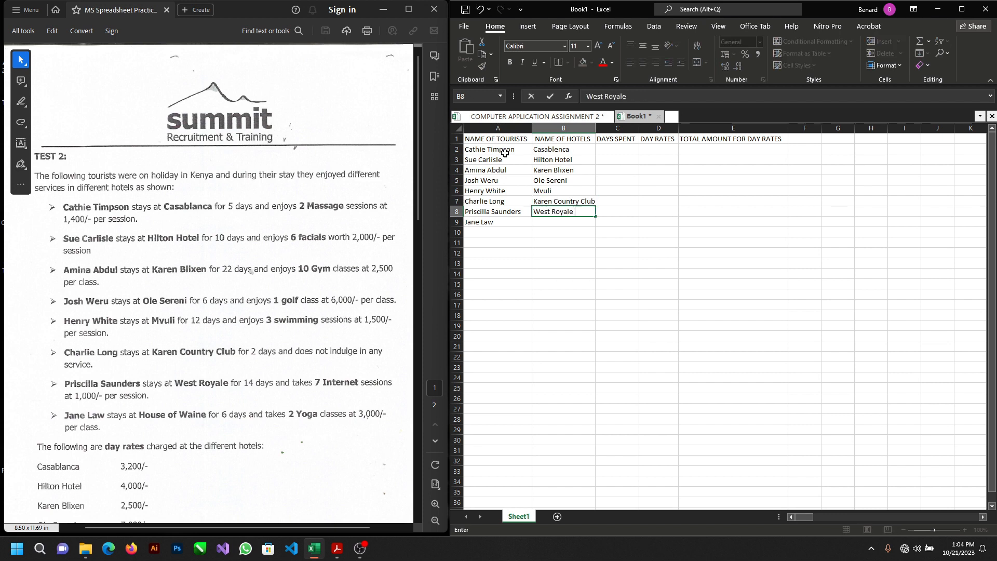
{"action": "key", "text": "Return"}
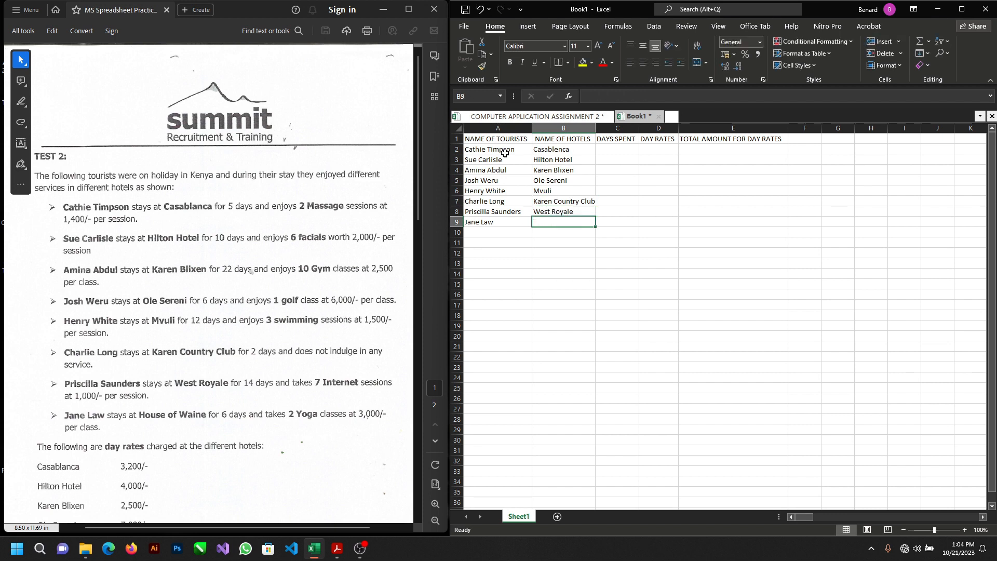
{"action": "type", "text": "H"}
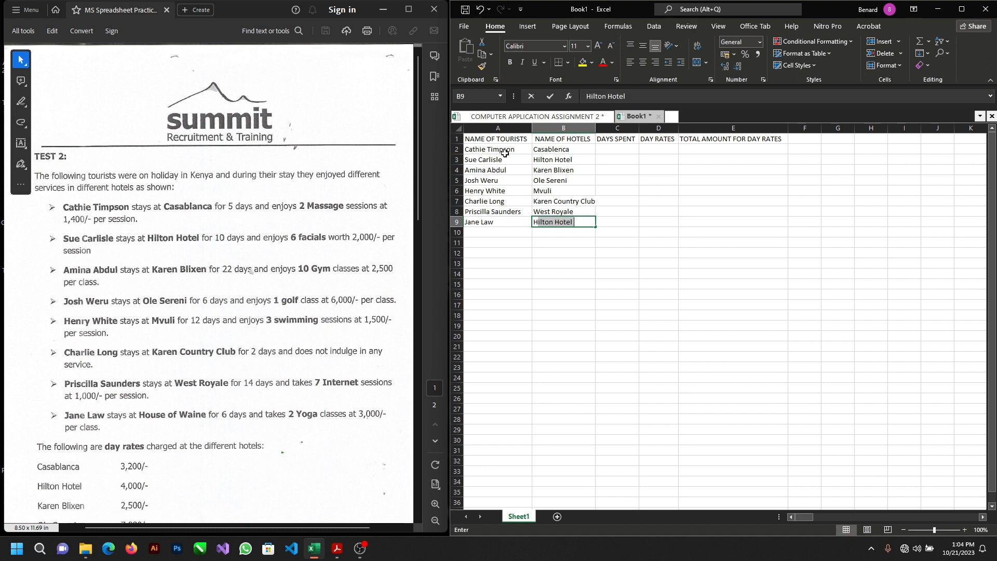
{"action": "type", "text": "ous"}
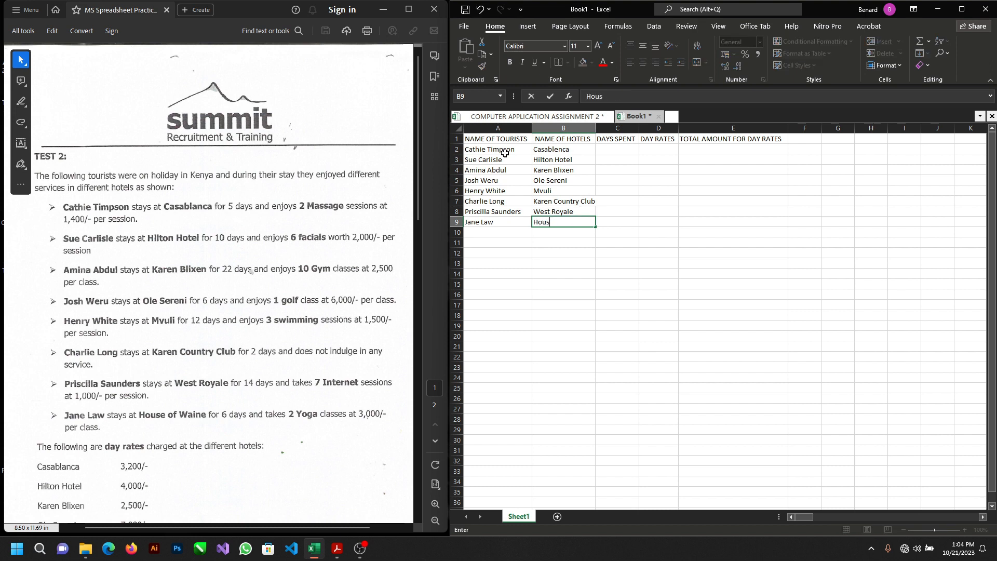
{"action": "type", "text": "e of Waine"}
{"action": "key", "text": "Tab"}
Step: Select cell C2 under DAYS SPENT and widen column B slightly to give the hotel names more room
{"action": "key", "text": "Up"}
{"action": "key", "text": "Up"}
{"action": "key", "text": "Up"}
{"action": "key", "text": "Up"}
{"action": "key", "text": "Up"}
{"action": "key", "text": "Up"}
{"action": "key", "text": "Up"}
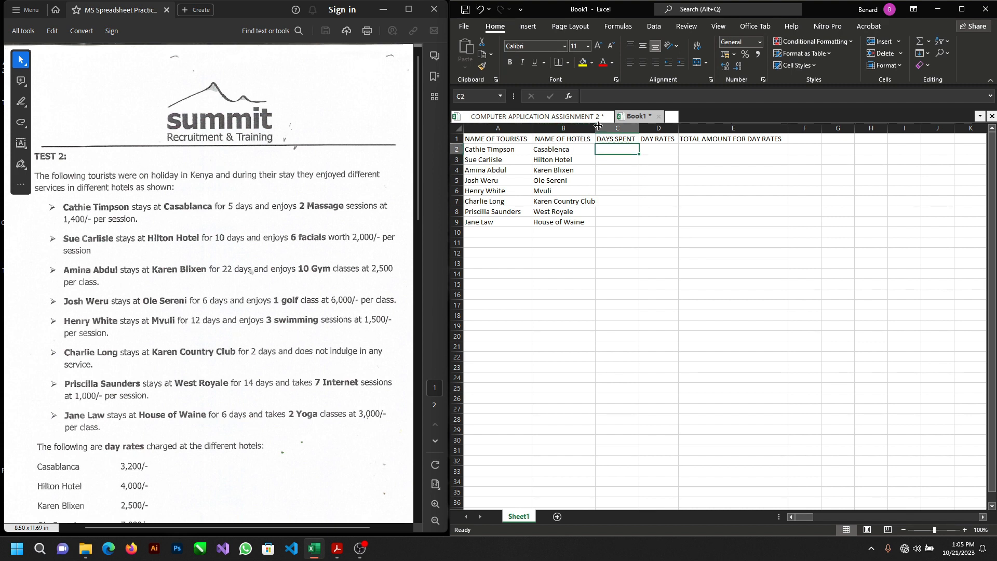
{"action": "left_click_drag", "start_coordinate": [597, 126], "coordinate": [602, 126]}
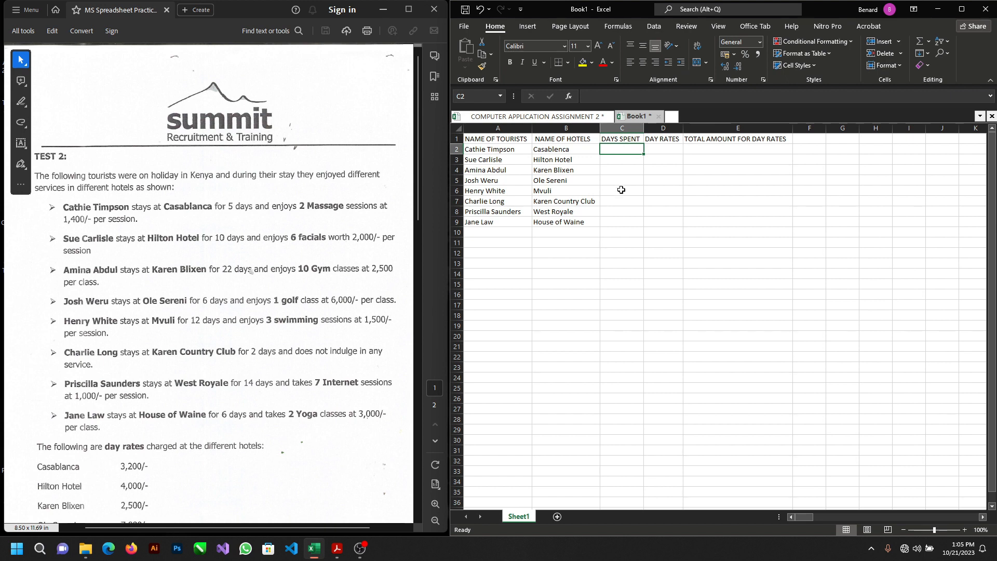
Step: Enter the days spent for the first two tourists: 5 in cell C2 and 10 in cell C3
{"action": "type", "text": "5"}
{"action": "key", "text": "Return"}
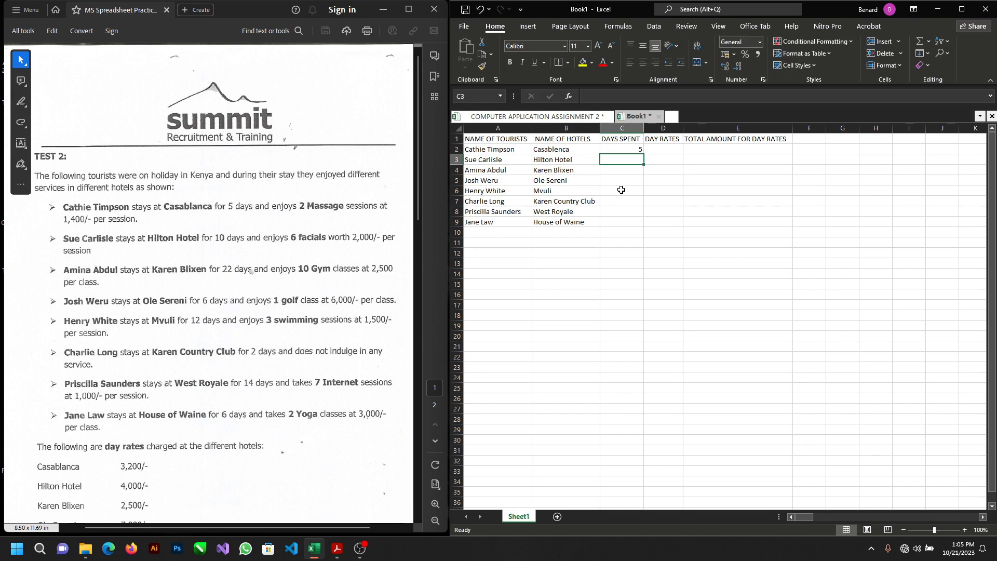
{"action": "type", "text": "10"}
{"action": "key", "text": "Return"}
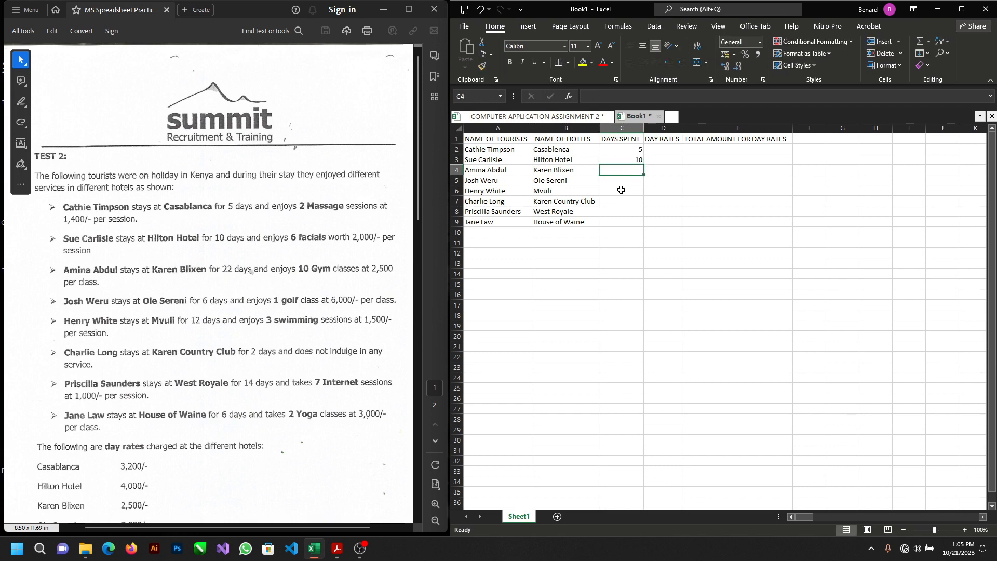
Step: Enter the days spent 22, 6 and 12 in cells C4 to C6
{"action": "type", "text": "22"}
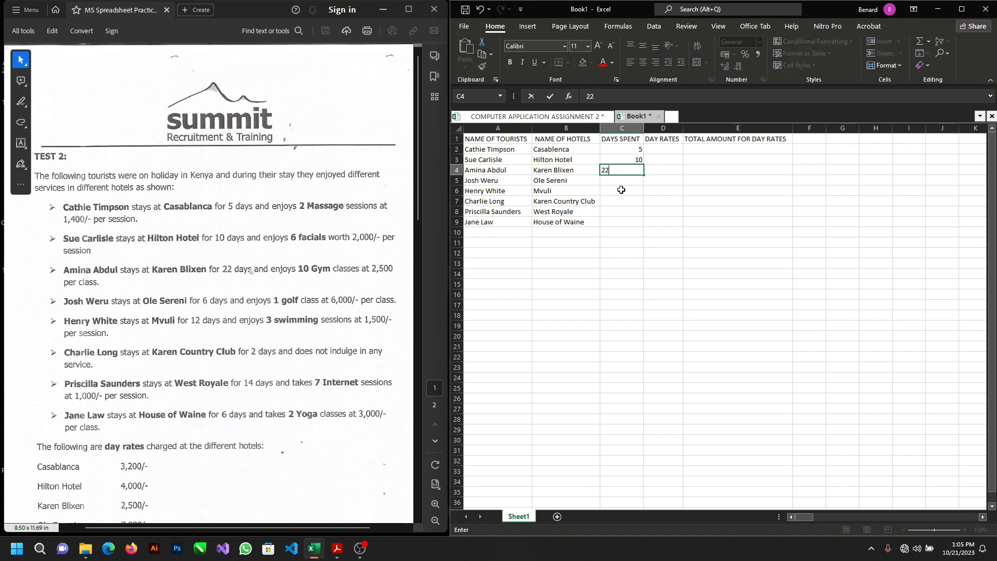
{"action": "key", "text": "Return"}
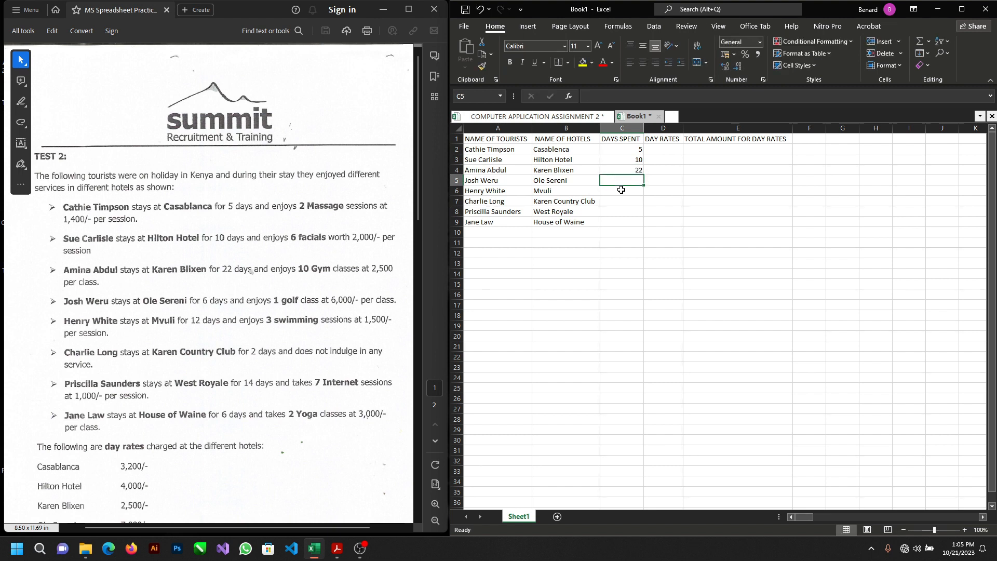
{"action": "type", "text": "6"}
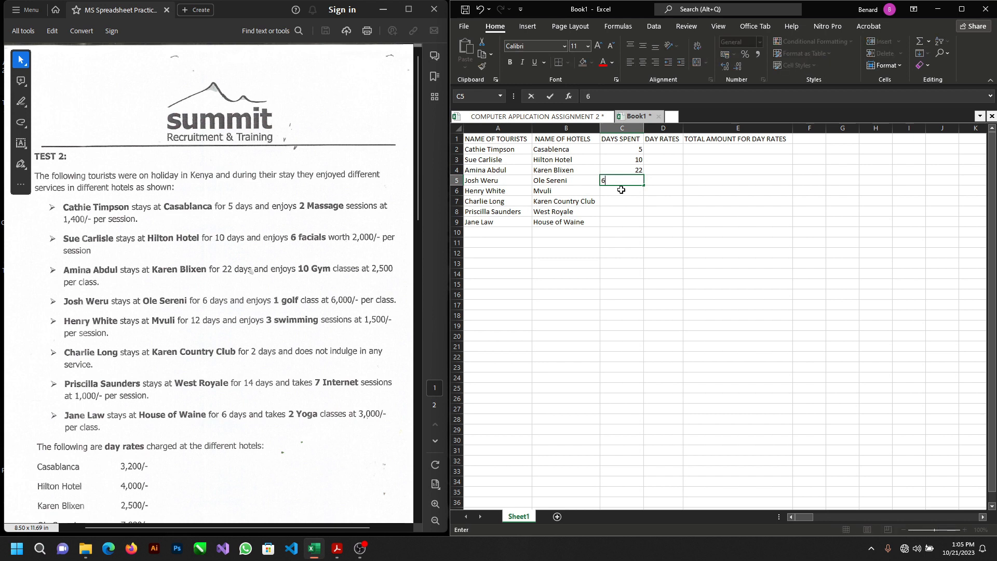
{"action": "key", "text": "Return"}
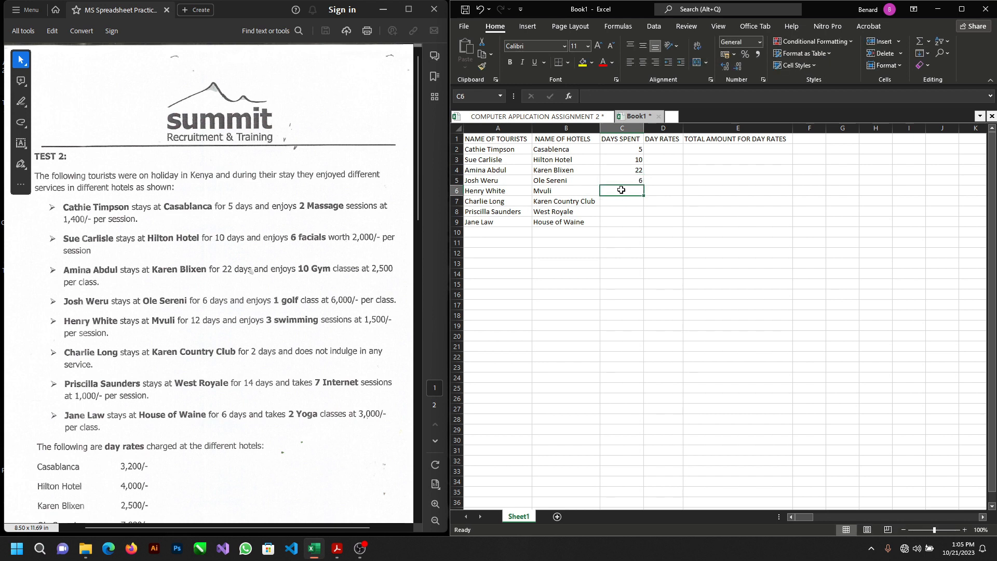
{"action": "type", "text": "12"}
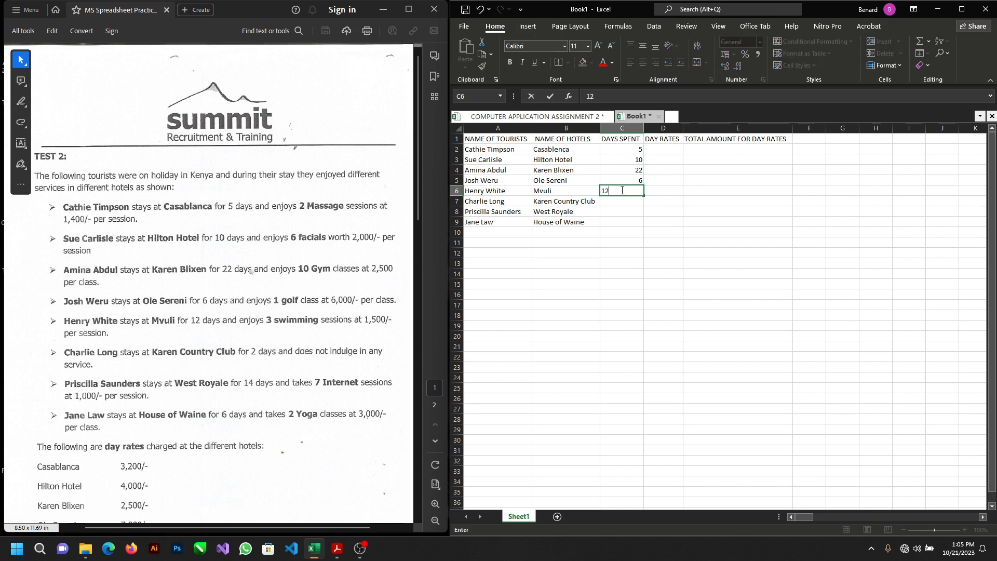
{"action": "key", "text": "Return"}
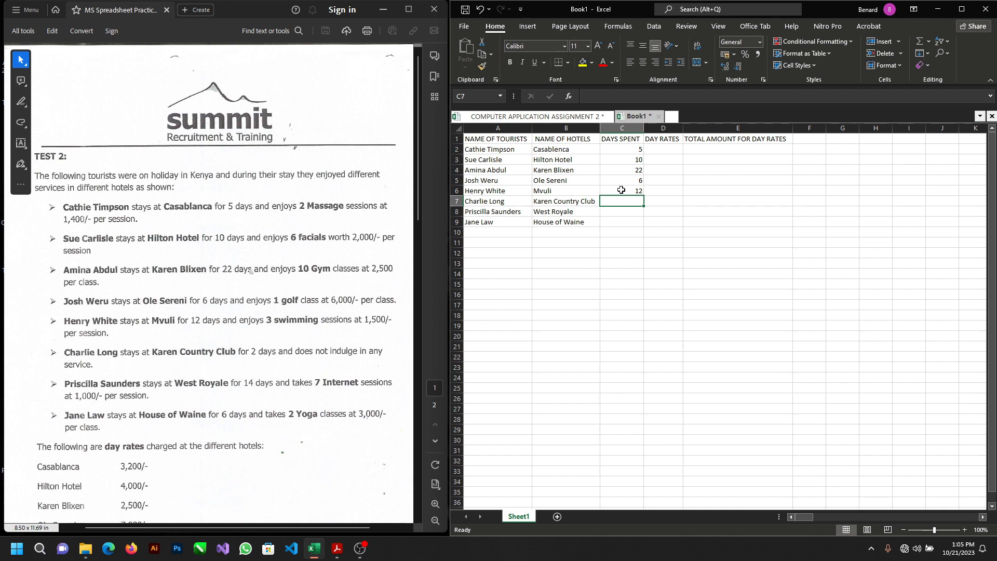
Step: Enter the days spent 2, 14 and 6 in cells C7 to C9
{"action": "type", "text": "2"}
{"action": "key", "text": "Return"}
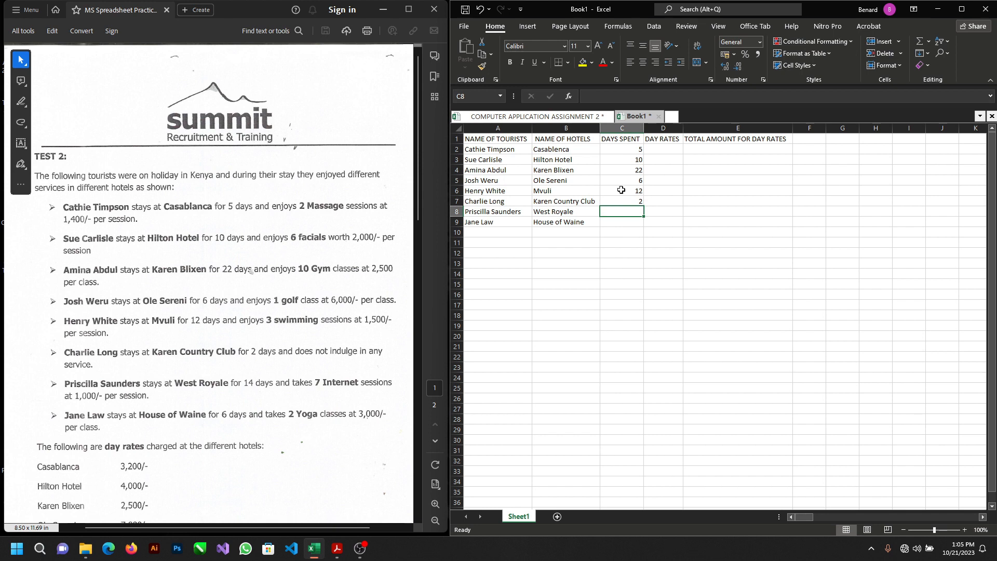
{"action": "type", "text": "14"}
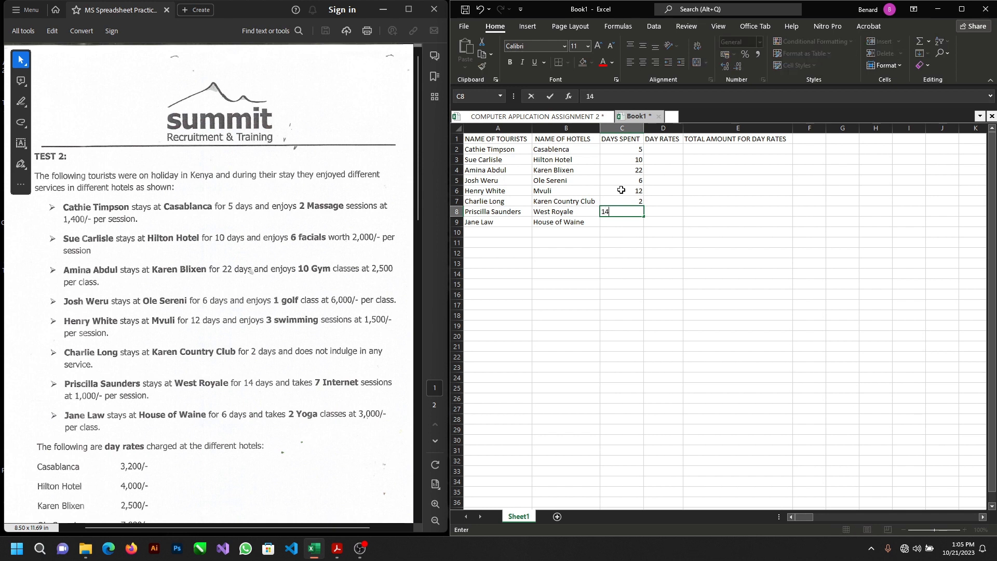
{"action": "key", "text": "Return"}
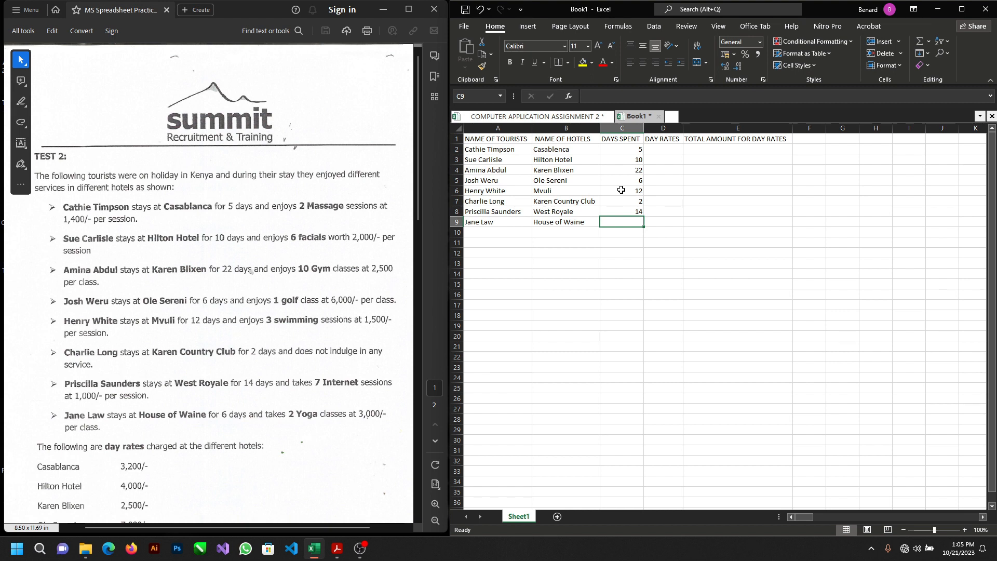
{"action": "type", "text": "6"}
{"action": "key", "text": "Tab"}
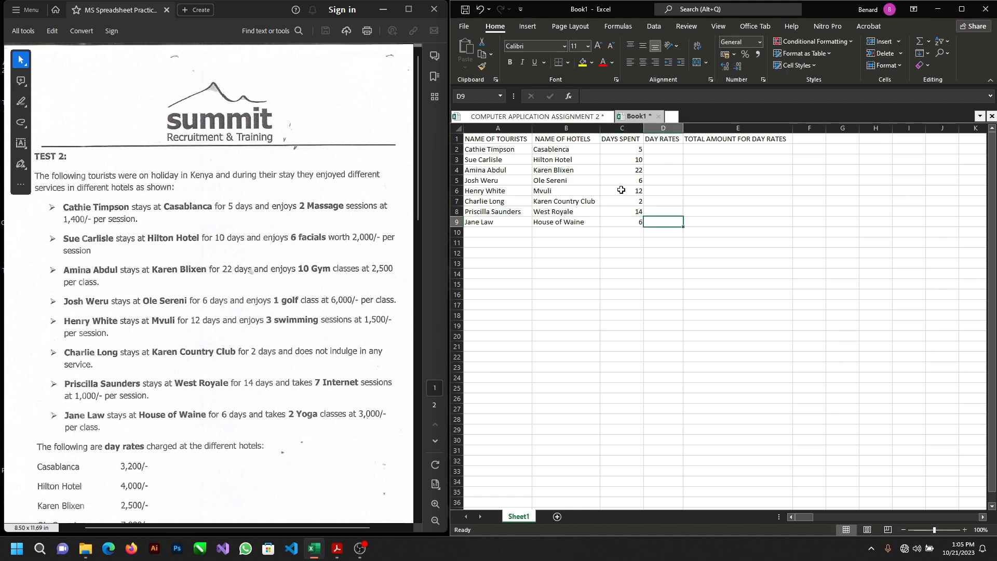
Step: Enter the day rates from the PDF for Casablanca and Hilton Hotel: 3200 in cell D2 and 4000 in cell D3
{"action": "key", "text": "Up"}
{"action": "key", "text": "Up"}
{"action": "key", "text": "Up"}
{"action": "key", "text": "Up"}
{"action": "key", "text": "Up"}
{"action": "key", "text": "Up"}
{"action": "key", "text": "Up"}
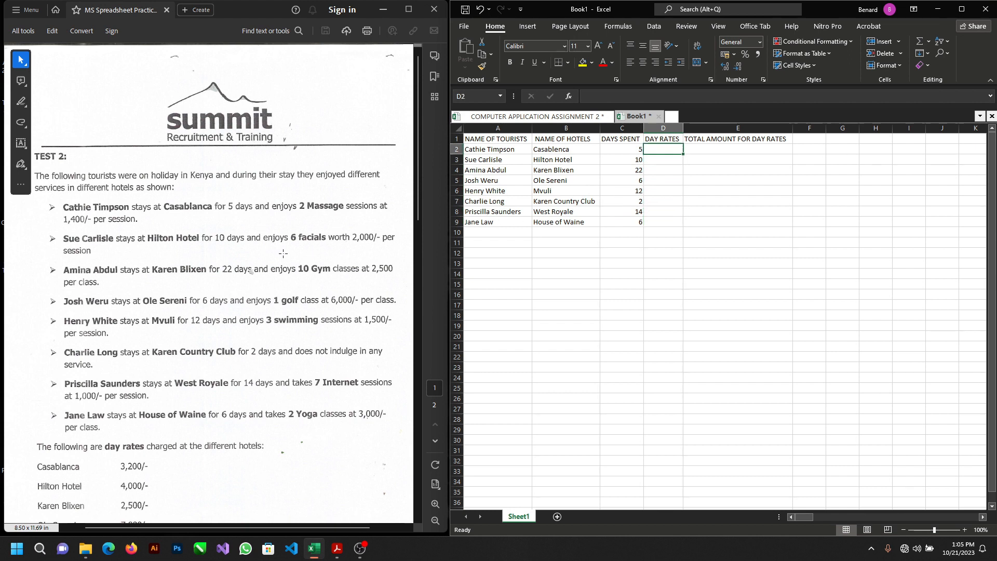
{"action": "scroll", "coordinate": [283, 253], "scroll_direction": "down", "scroll_amount": 3}
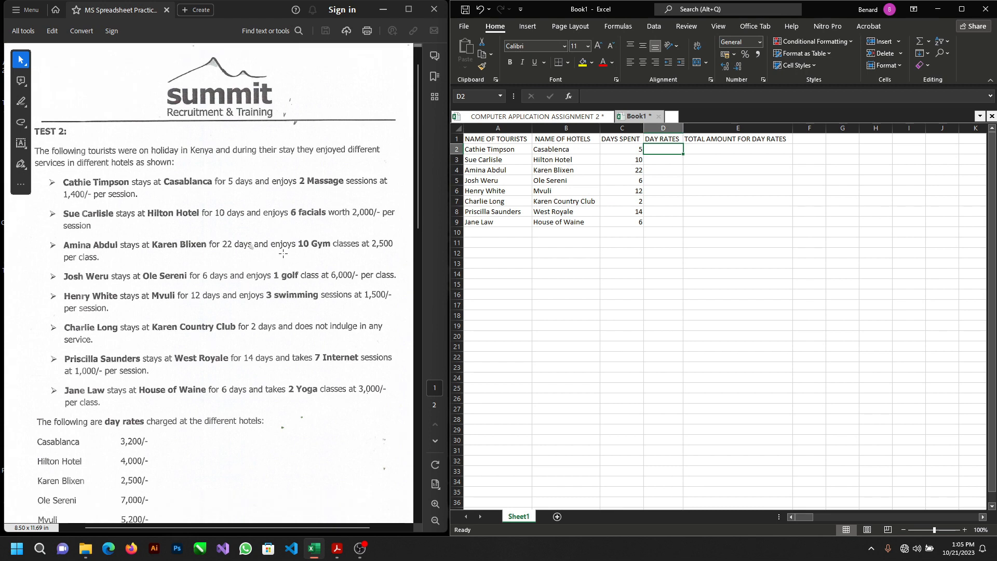
{"action": "scroll", "coordinate": [337, 313], "scroll_direction": "down", "scroll_amount": 4}
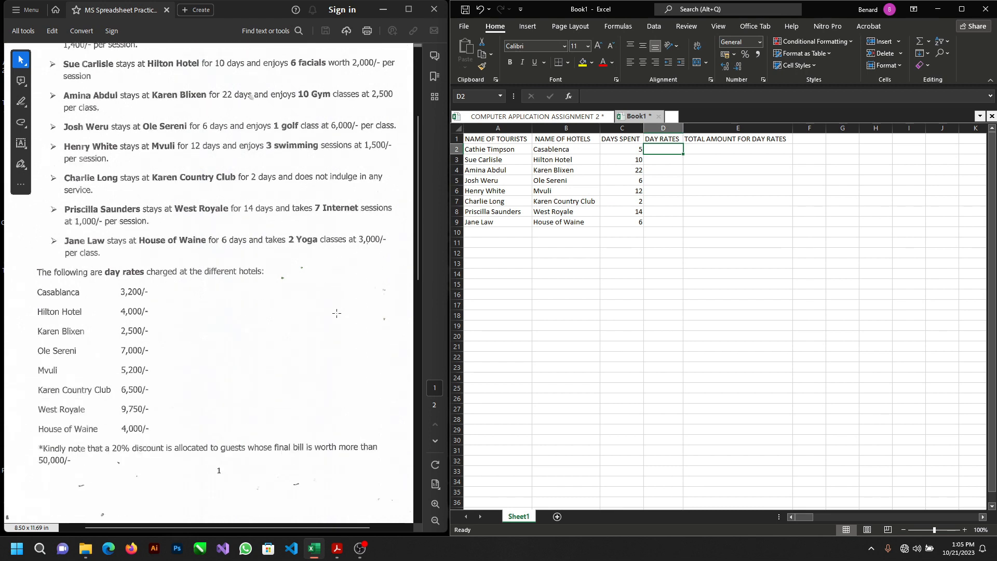
{"action": "scroll", "coordinate": [336, 312], "scroll_direction": "down", "scroll_amount": 1}
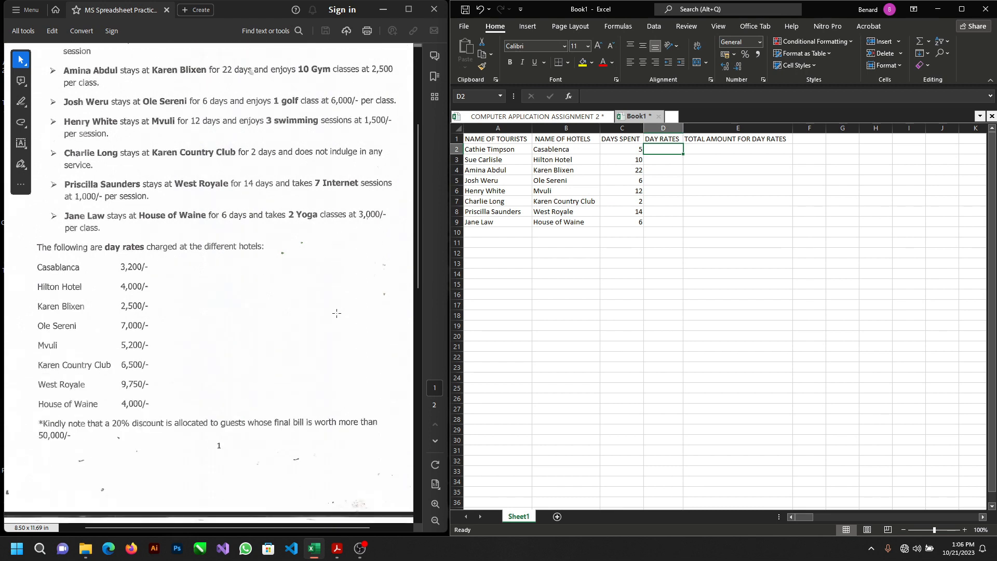
{"action": "type", "text": "32"}
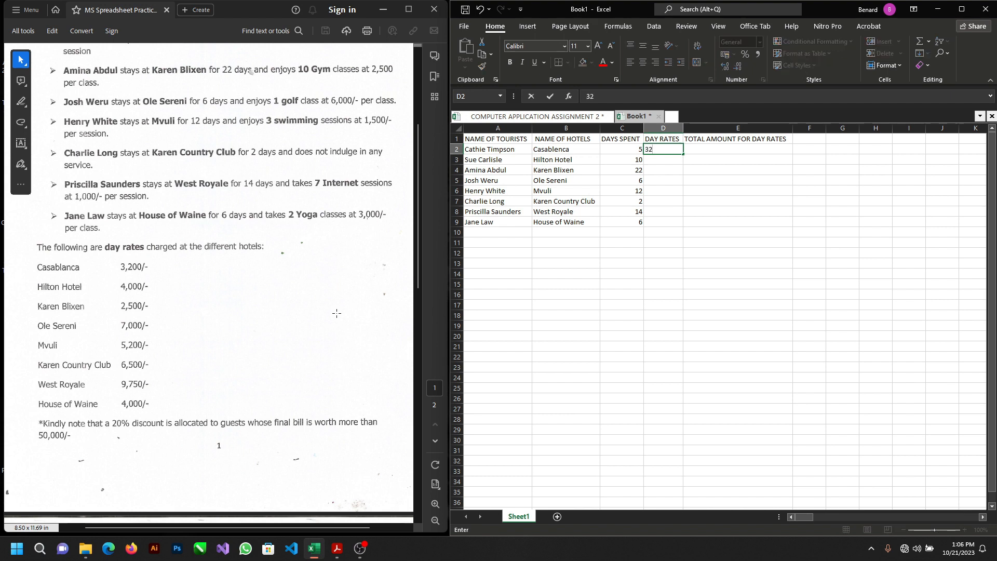
{"action": "type", "text": "00"}
{"action": "key", "text": "Return"}
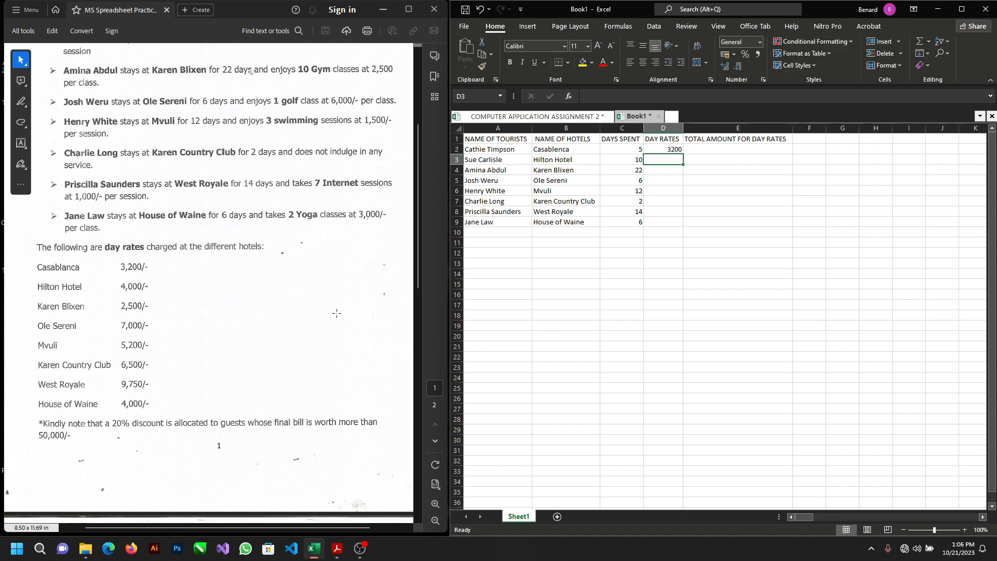
{"action": "type", "text": "4000"}
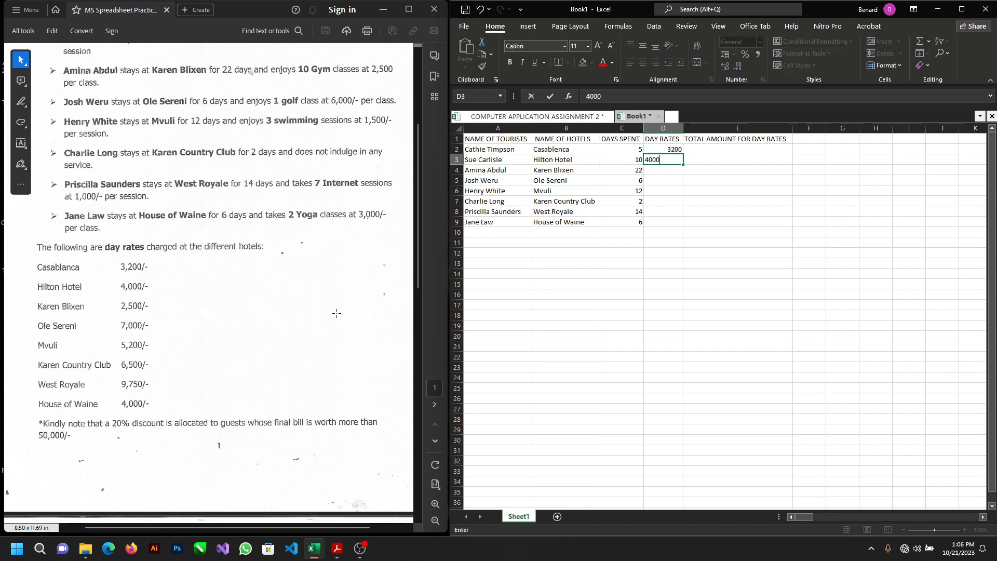
{"action": "key", "text": "Return"}
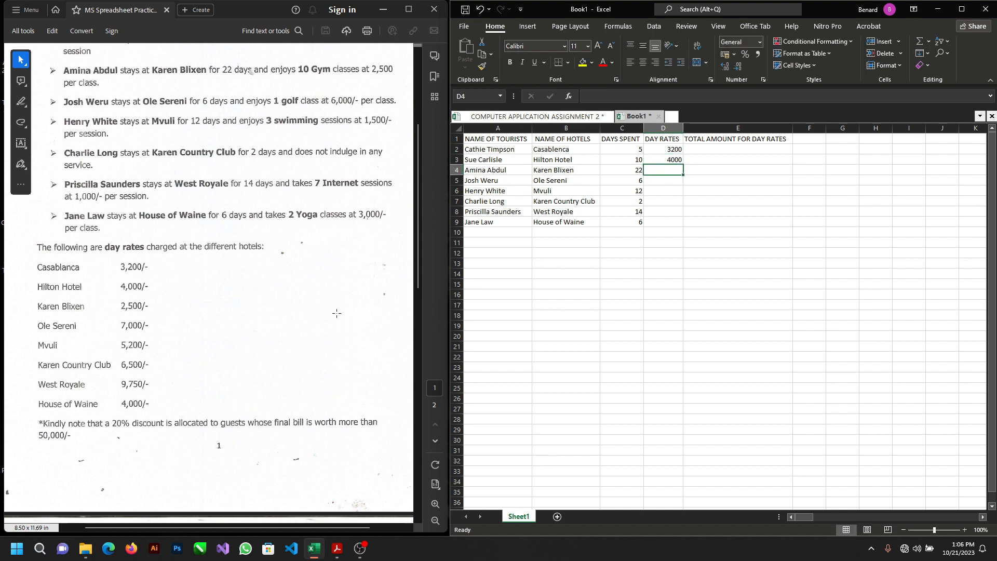
Step: Enter the day rates for Karen Blixen, Ole Sereni and Mvuli: 2500, 7000 and 5200 in cells D4 to D6
{"action": "type", "text": "2500"}
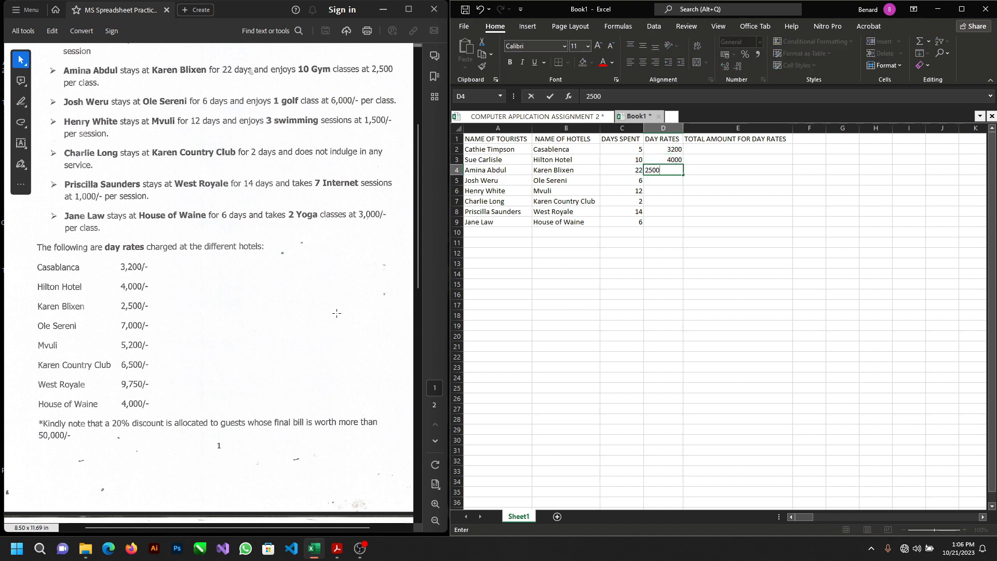
{"action": "key", "text": "Return"}
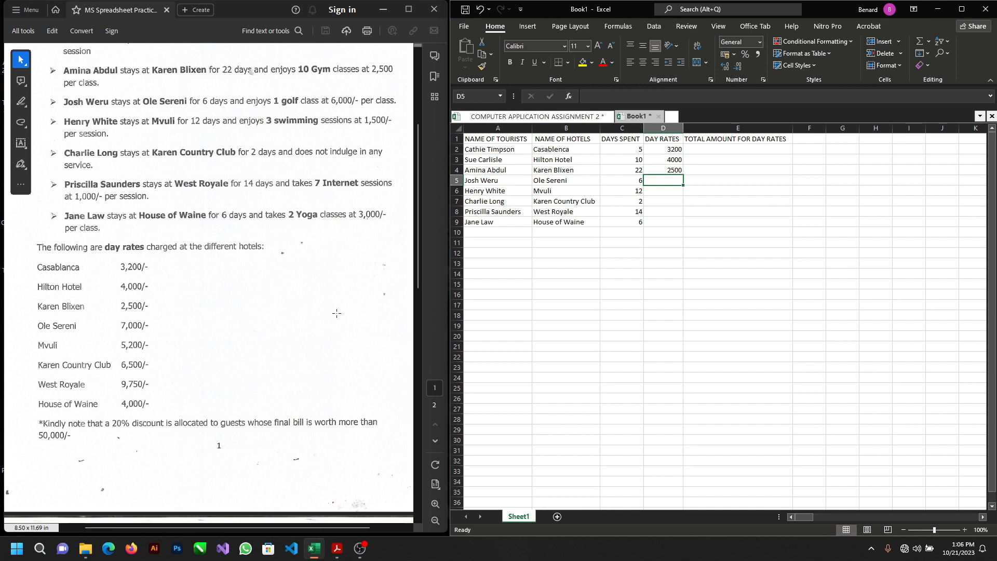
{"action": "type", "text": "7000"}
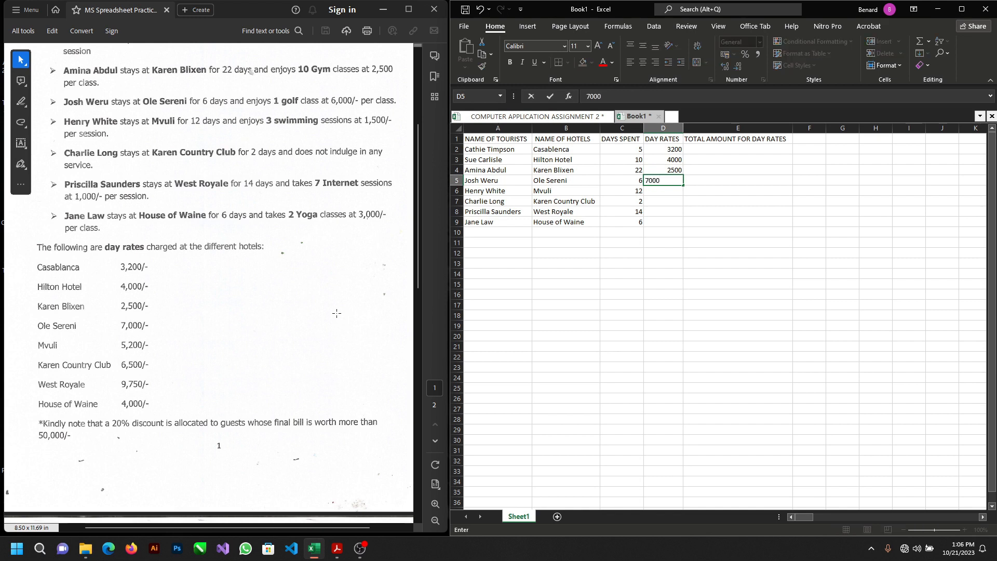
{"action": "key", "text": "Return"}
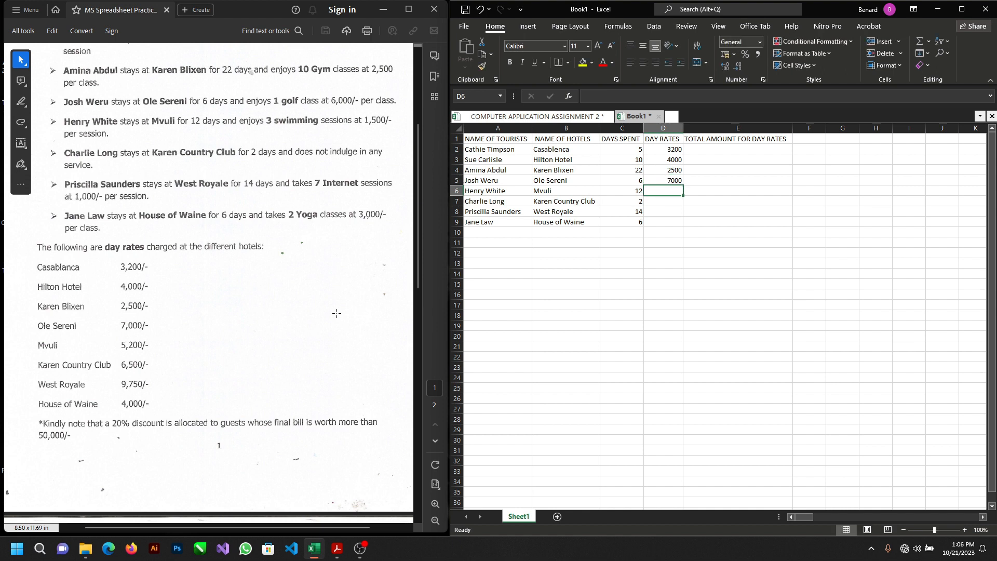
{"action": "type", "text": "5"}
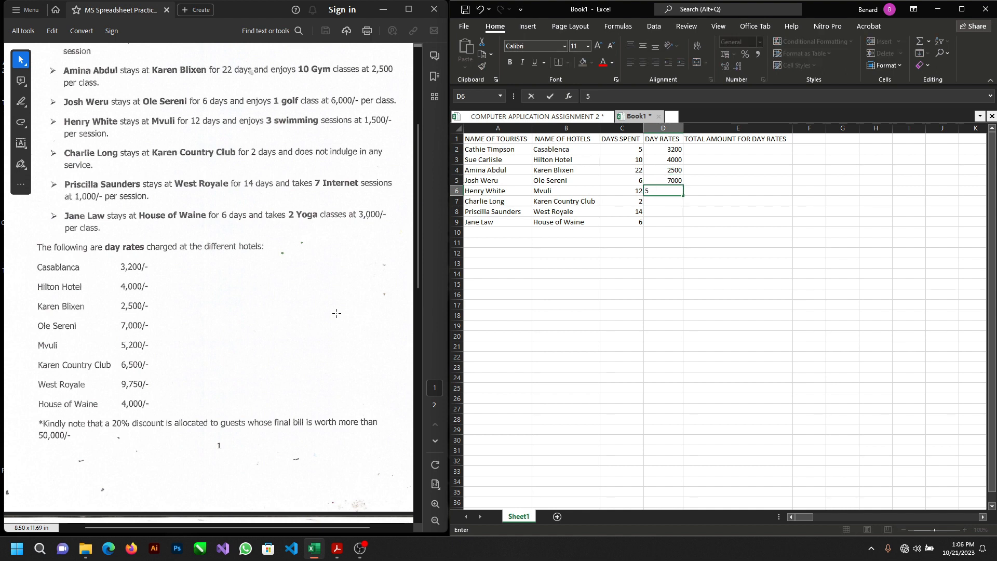
{"action": "type", "text": "200"}
{"action": "key", "text": "Return"}
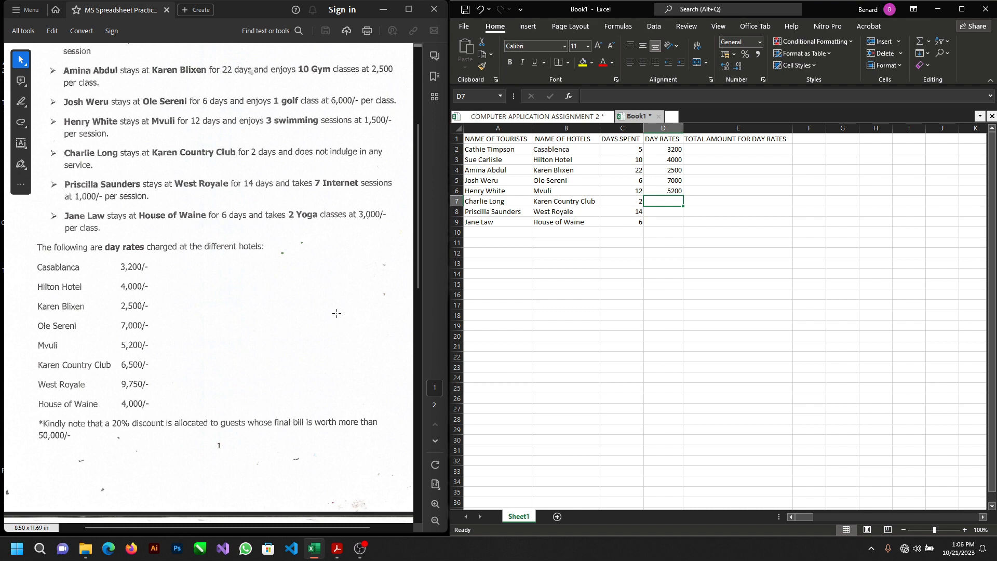
Step: Enter the day rates for Karen Country Club, West Royale and House of Waine: 6500, 9750 and 4000 in cells D7 to D9
{"action": "type", "text": "6500"}
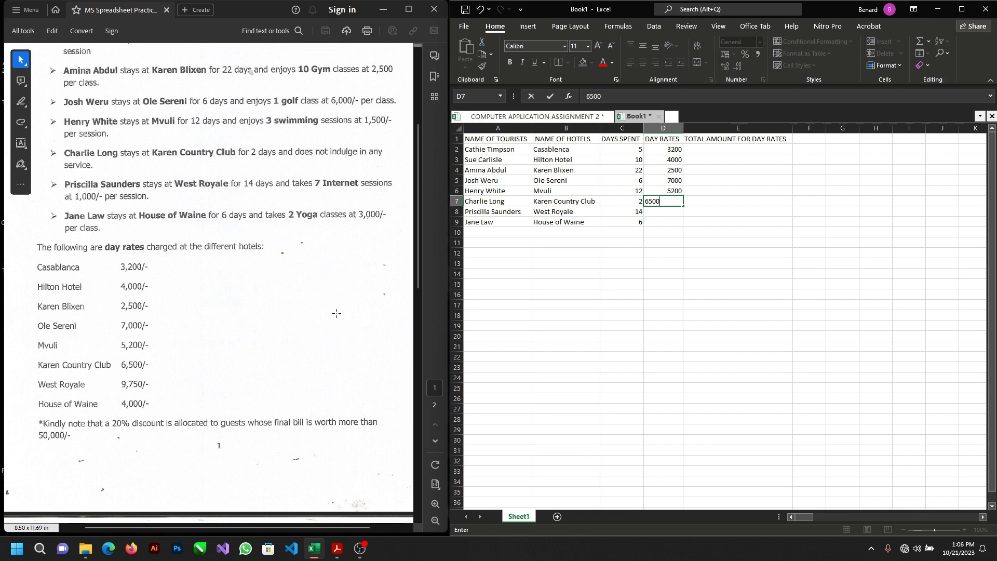
{"action": "key", "text": "Return"}
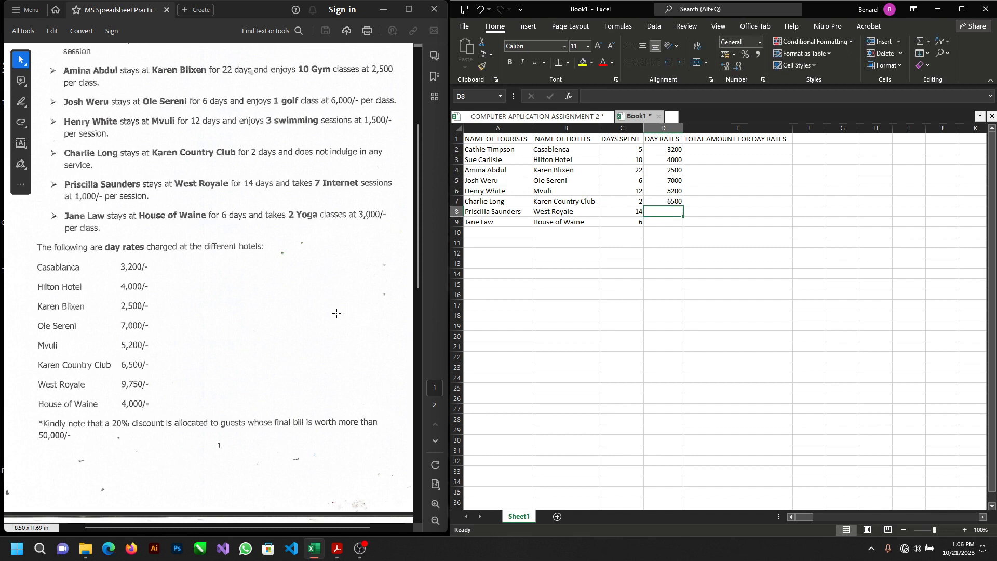
{"action": "type", "text": "9"}
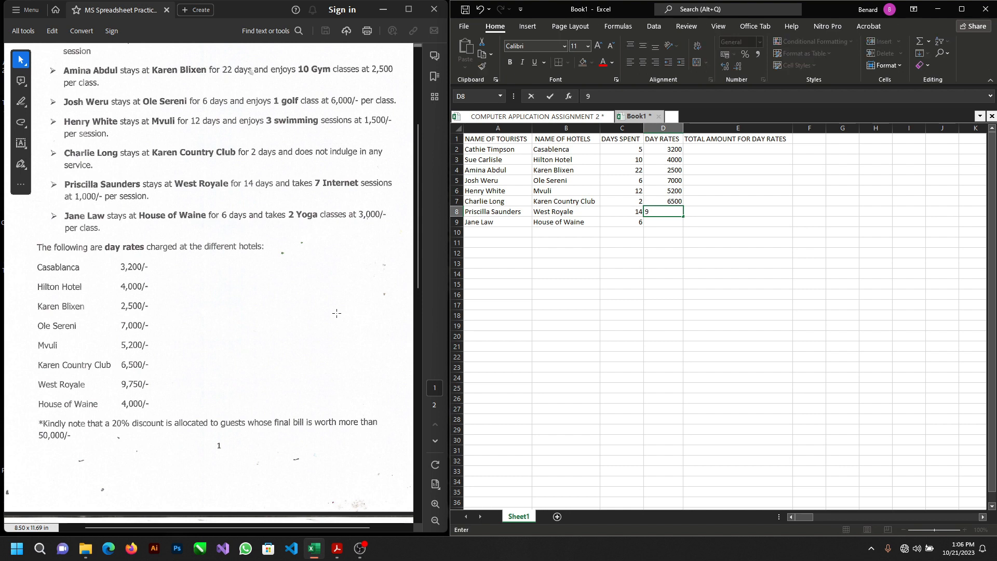
{"action": "type", "text": "750"}
{"action": "key", "text": "Return"}
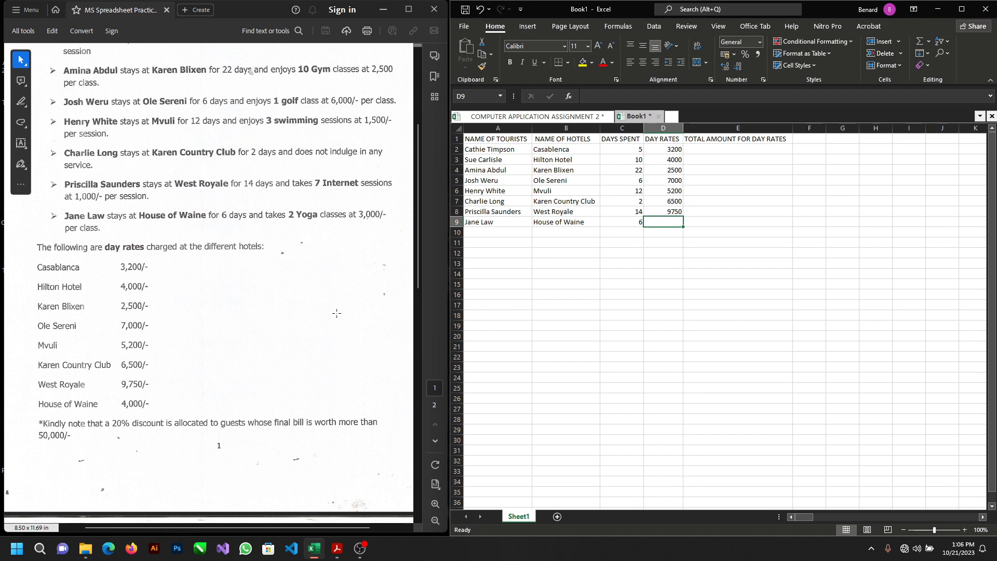
{"action": "type", "text": "4000"}
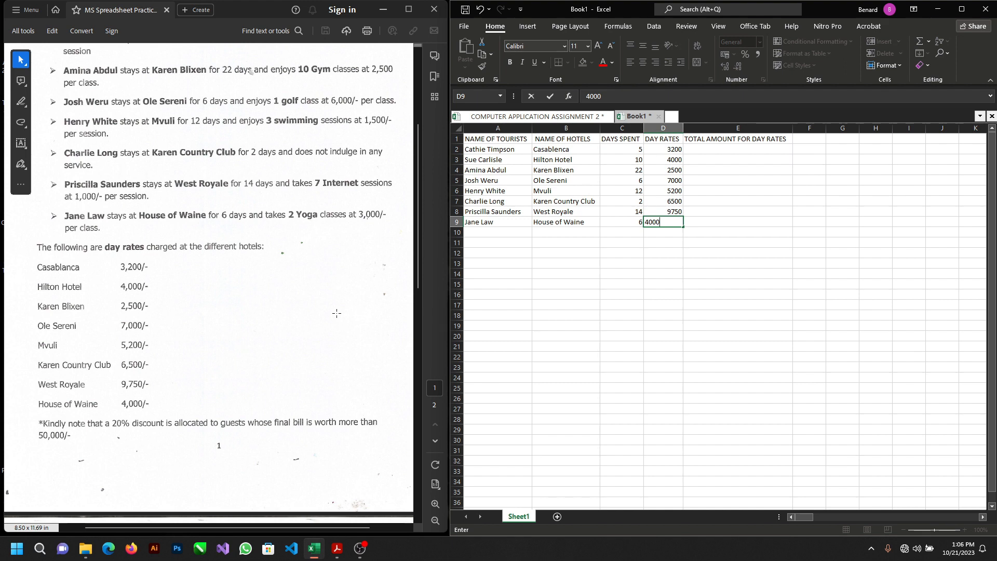
{"action": "key", "text": "Tab"}
Step: Enter the formula =PRODUCT(C2:D2) in cell E2 to calculate the first tourist's total amount for day rates
{"action": "key", "text": "Up"}
{"action": "key", "text": "Up"}
{"action": "key", "text": "Up"}
{"action": "key", "text": "Up"}
{"action": "key", "text": "Up"}
{"action": "key", "text": "Up"}
{"action": "key", "text": "Up"}
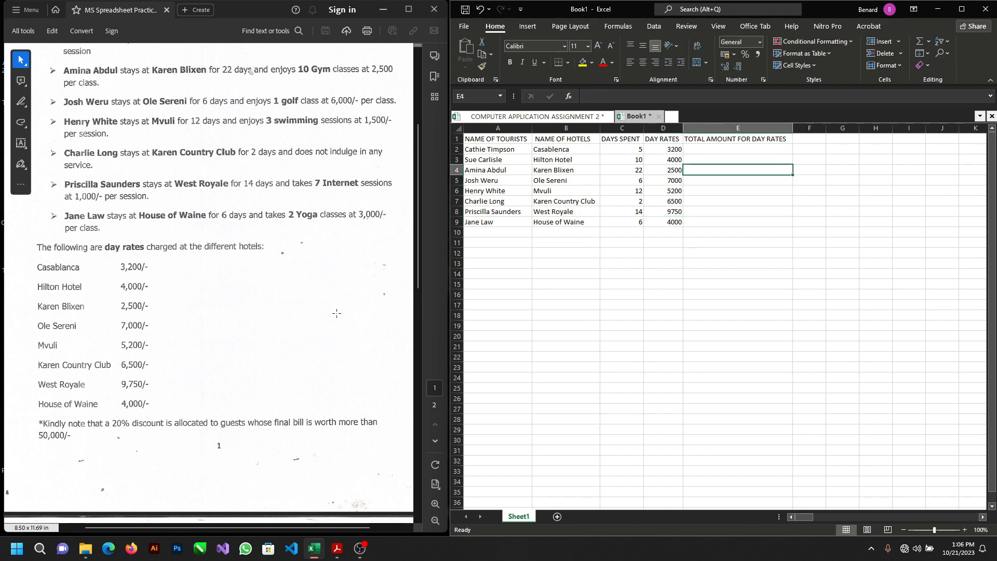
{"action": "scroll", "coordinate": [197, 378], "scroll_direction": "down", "scroll_amount": 10}
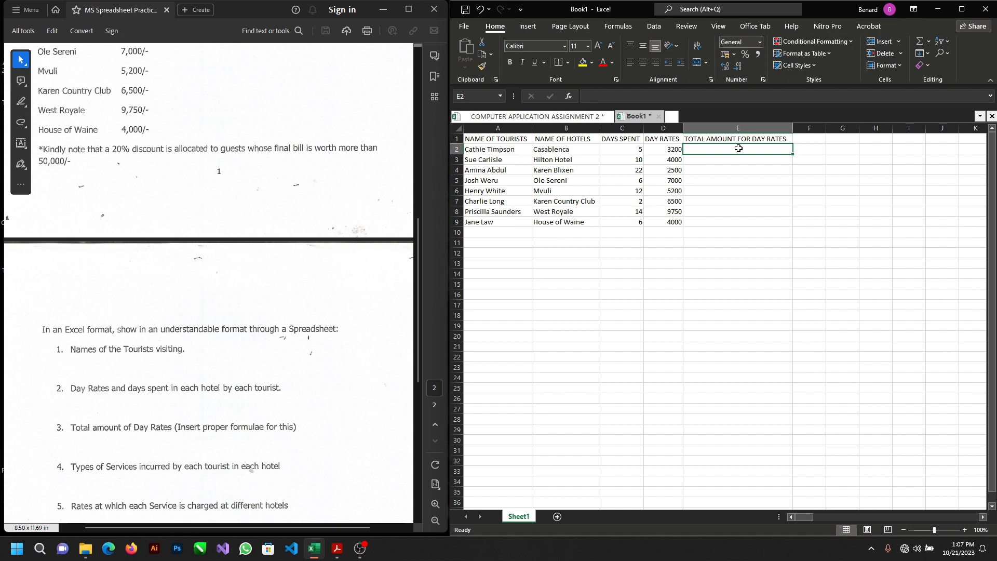
{"action": "type", "text": "=P"}
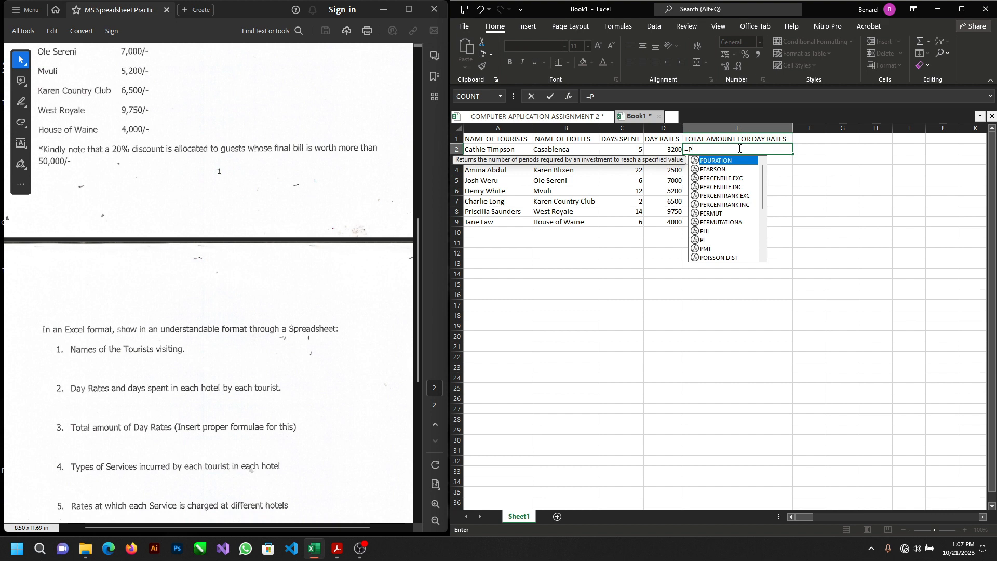
{"action": "type", "text": "r"}
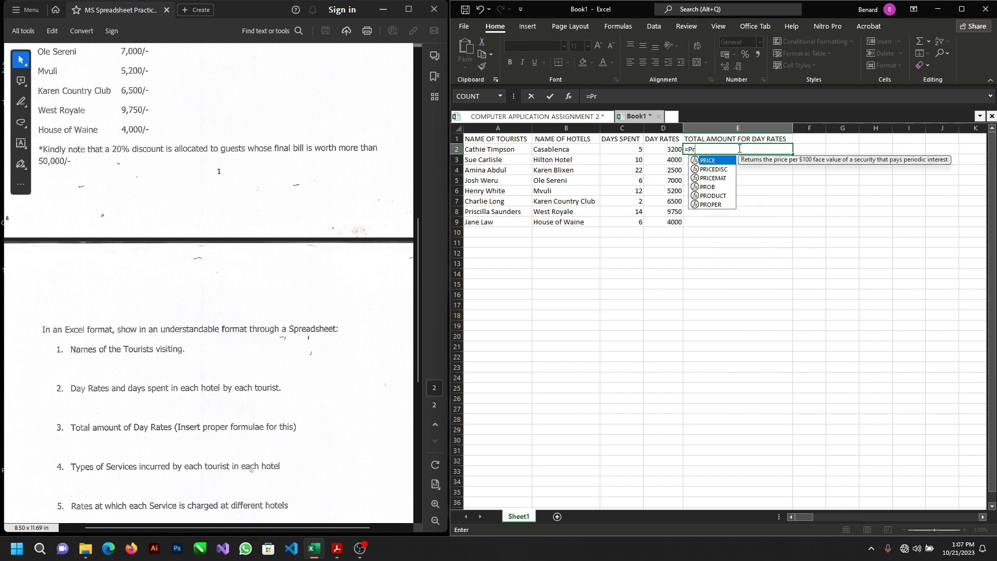
{"action": "type", "text": "odu"}
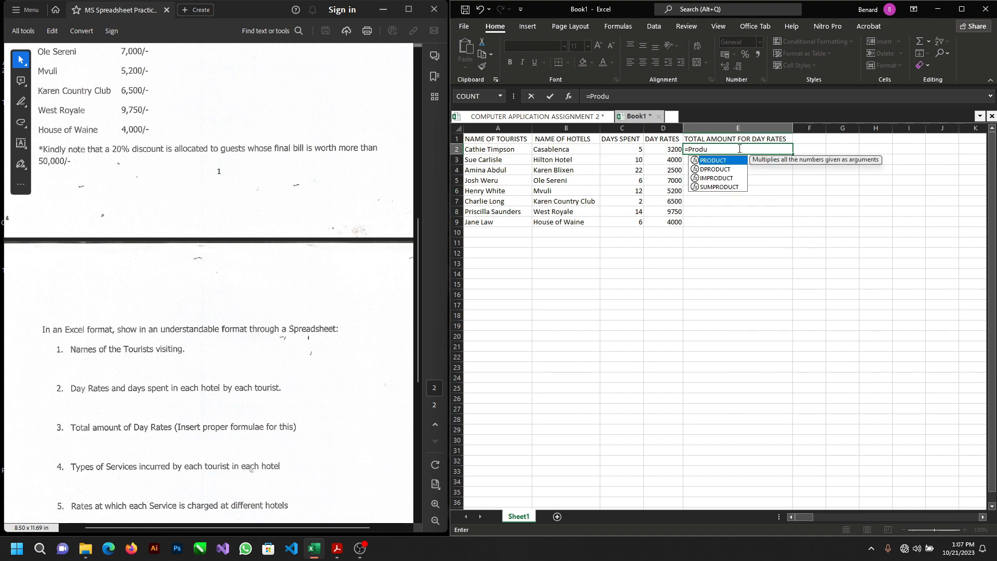
{"action": "double_click", "coordinate": [721, 161]}
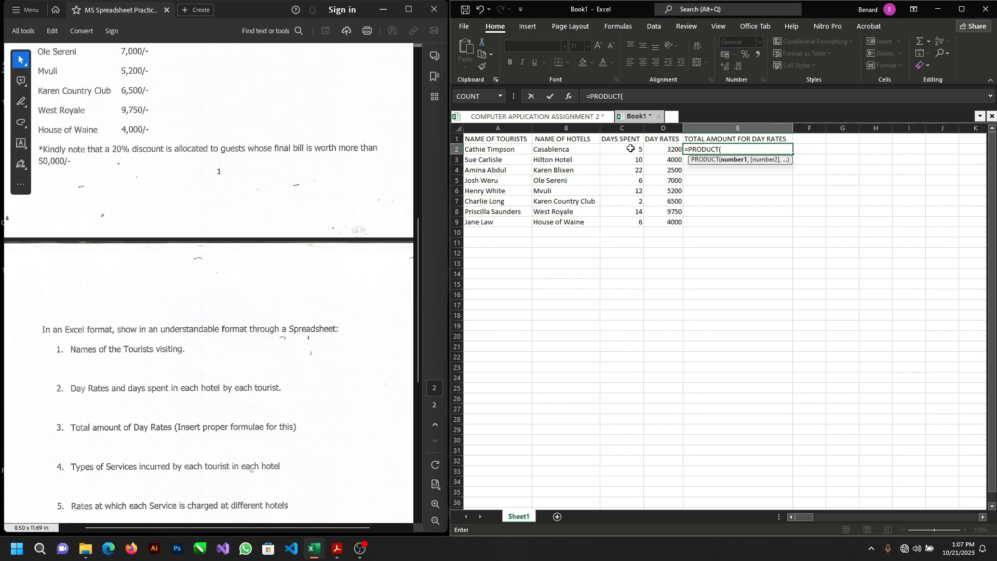
{"action": "left_click_drag", "start_coordinate": [631, 148], "coordinate": [652, 149]}
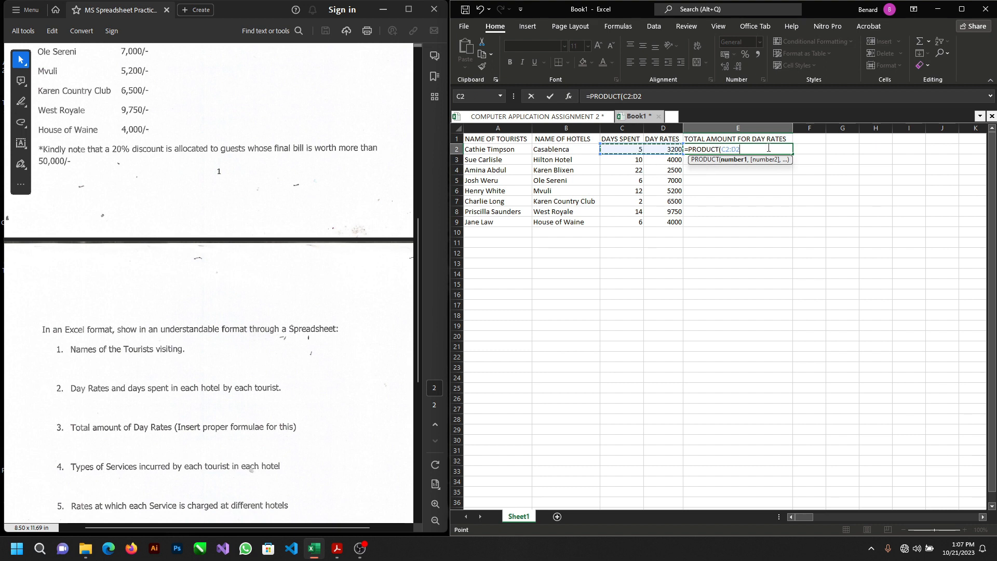
{"action": "key", "text": "Return"}
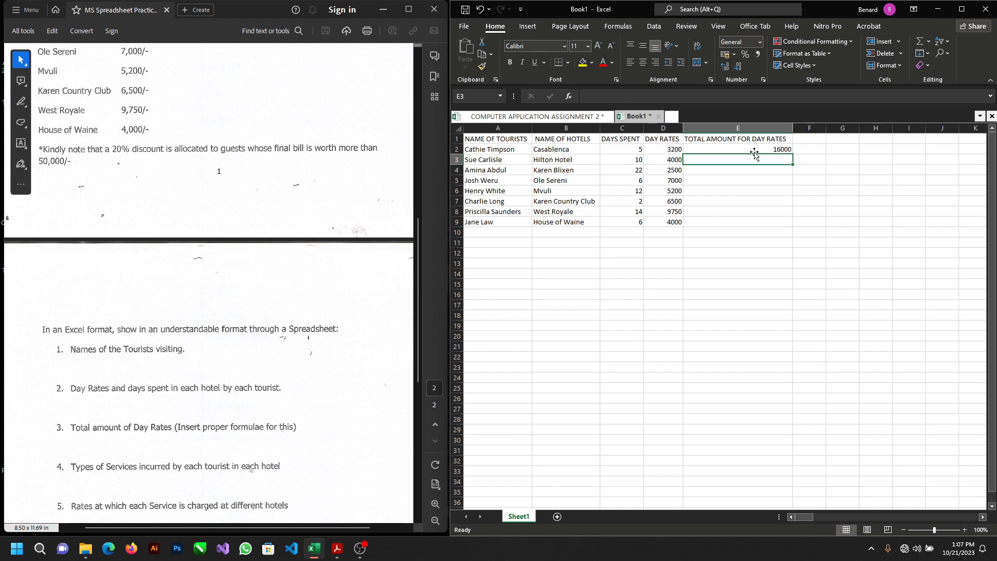
Step: Try filling the PRODUCT formula from E2 down to E9, and clear the filled copies again
{"action": "left_click", "coordinate": [757, 148]}
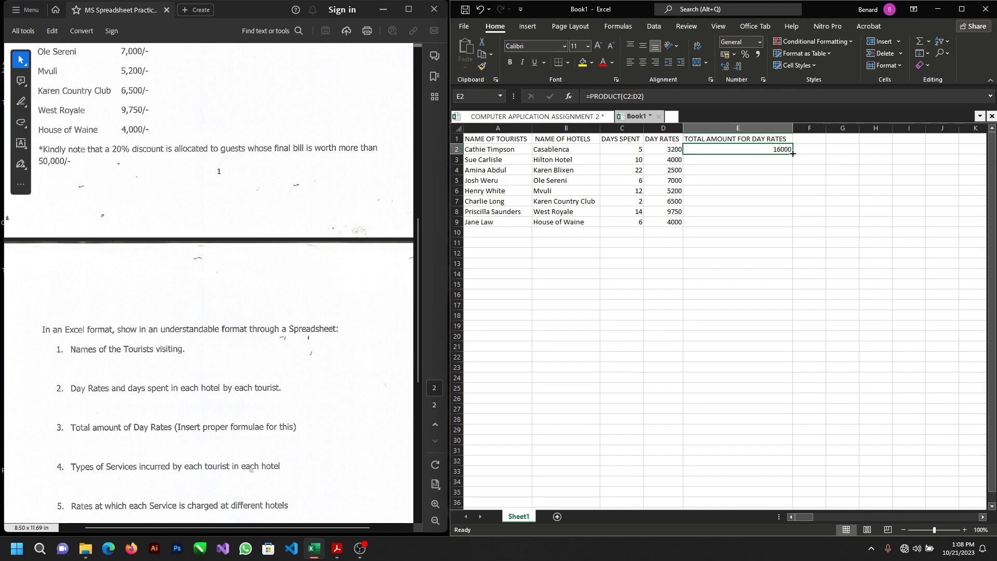
{"action": "left_click_drag", "start_coordinate": [793, 154], "coordinate": [787, 222]}
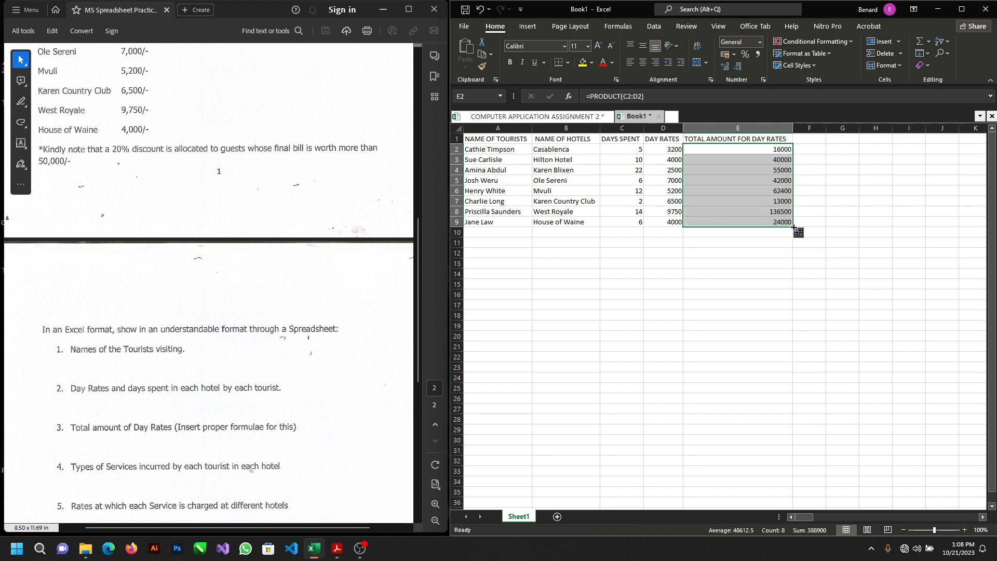
{"action": "left_click_drag", "start_coordinate": [794, 227], "coordinate": [788, 156]}
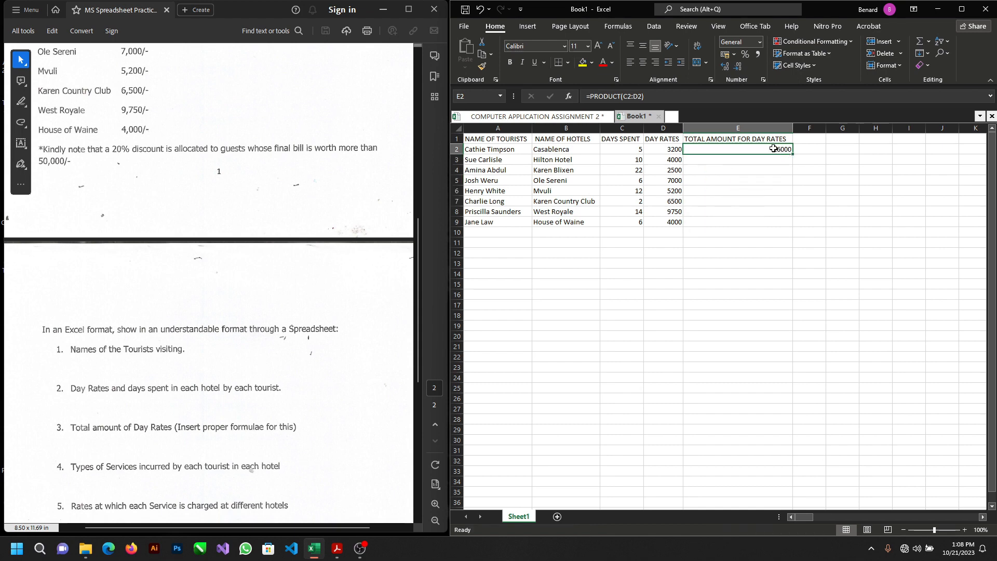
Step: Copy the PRODUCT formula in E2 and paste it into cells E3 to E8
{"action": "right_click", "coordinate": [774, 148]}
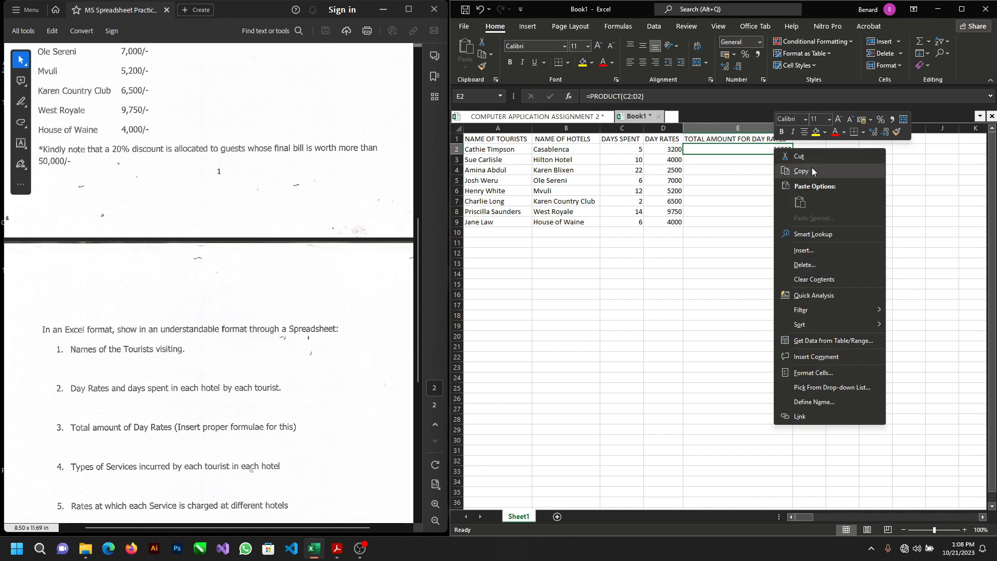
{"action": "left_click", "coordinate": [812, 171]}
{"action": "left_click", "coordinate": [761, 159]}
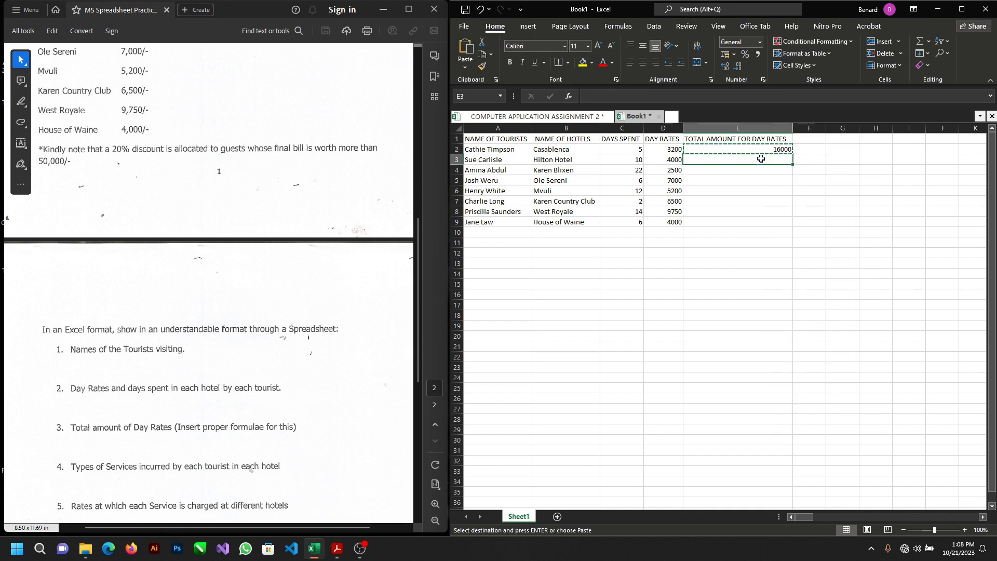
{"action": "left_click_drag", "start_coordinate": [761, 159], "coordinate": [754, 217]}
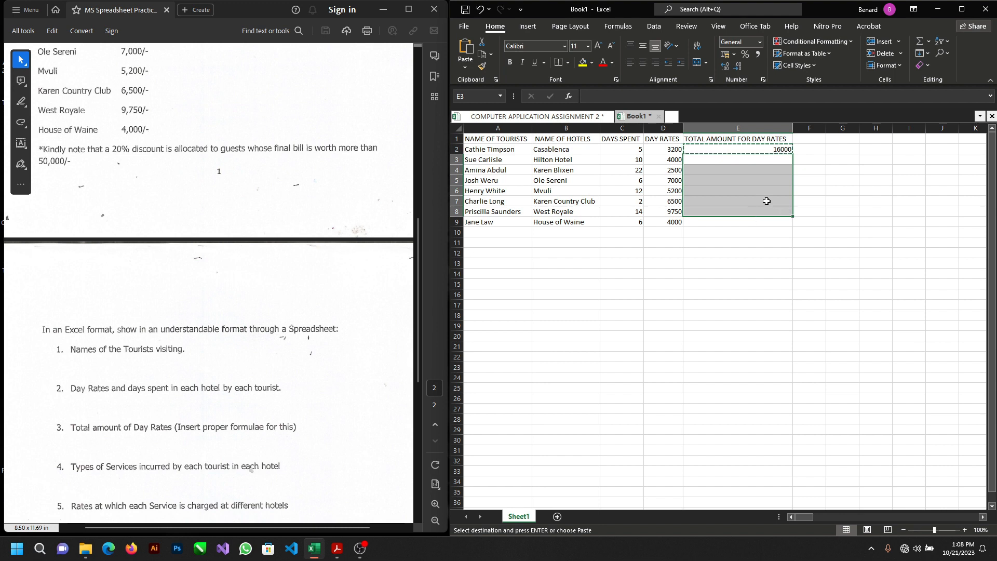
{"action": "right_click", "coordinate": [772, 207]}
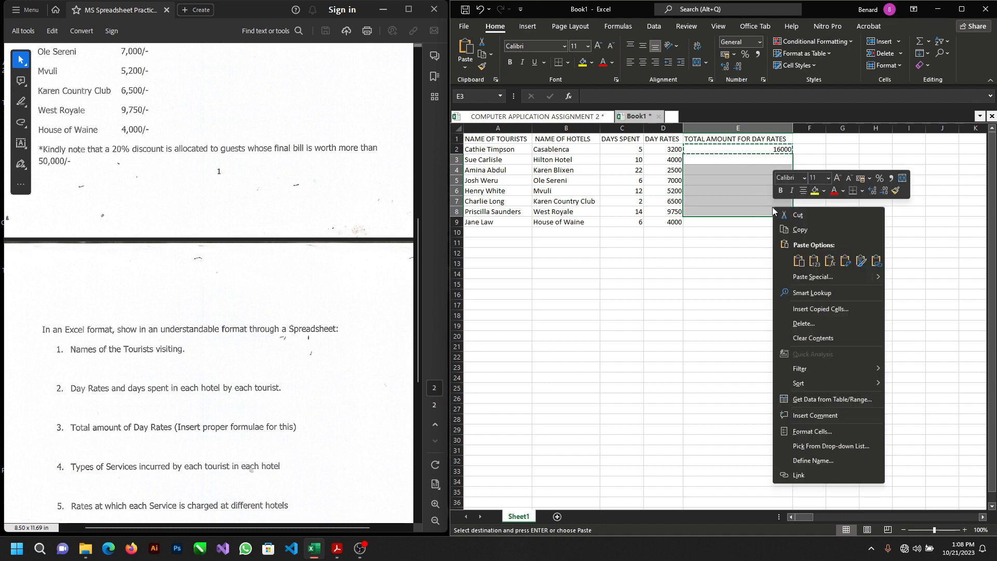
{"action": "left_click", "coordinate": [799, 260]}
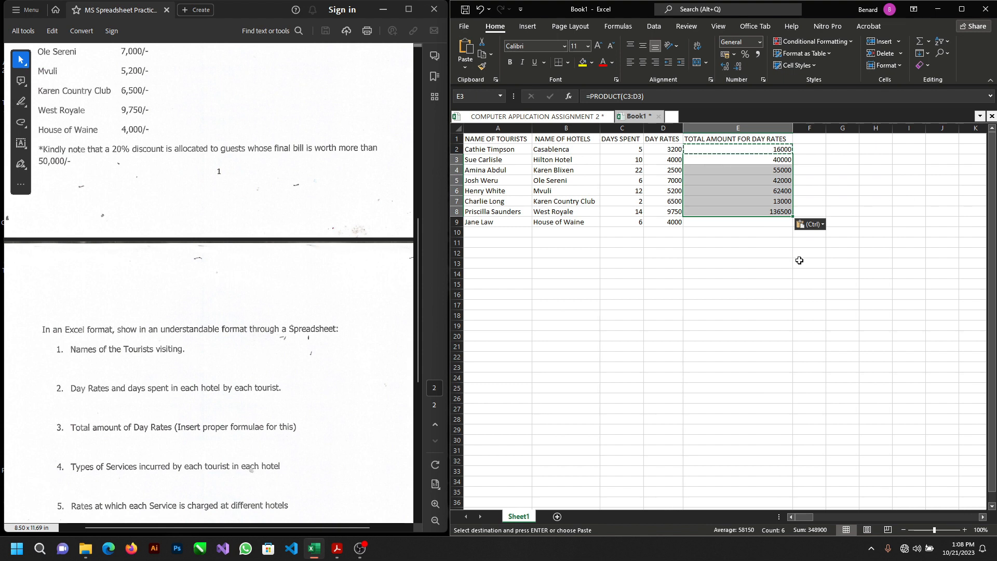
Step: Undo the paste of the PRODUCT formula in cells E3 to E8
{"action": "left_click", "coordinate": [763, 168]}
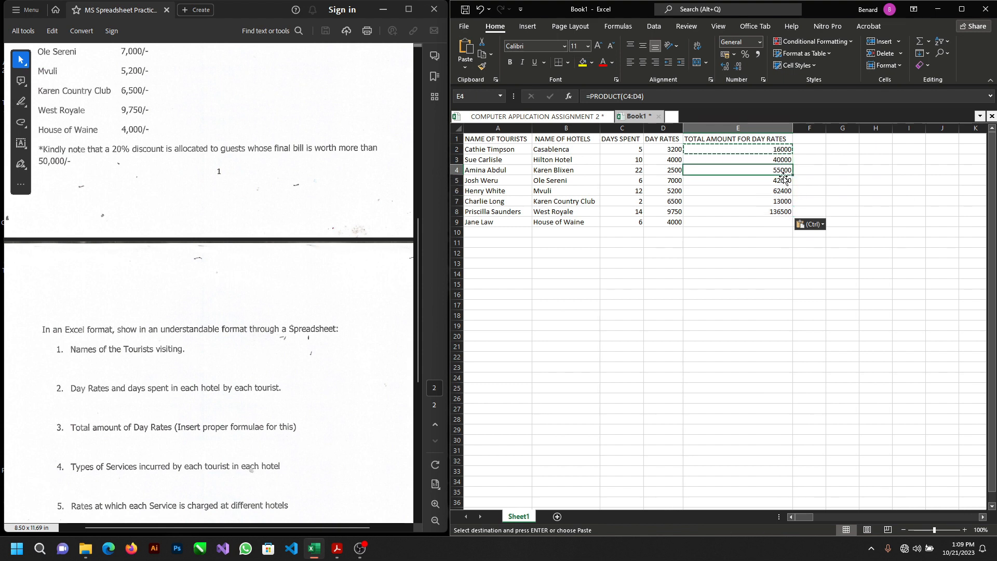
{"action": "left_click", "coordinate": [782, 152]}
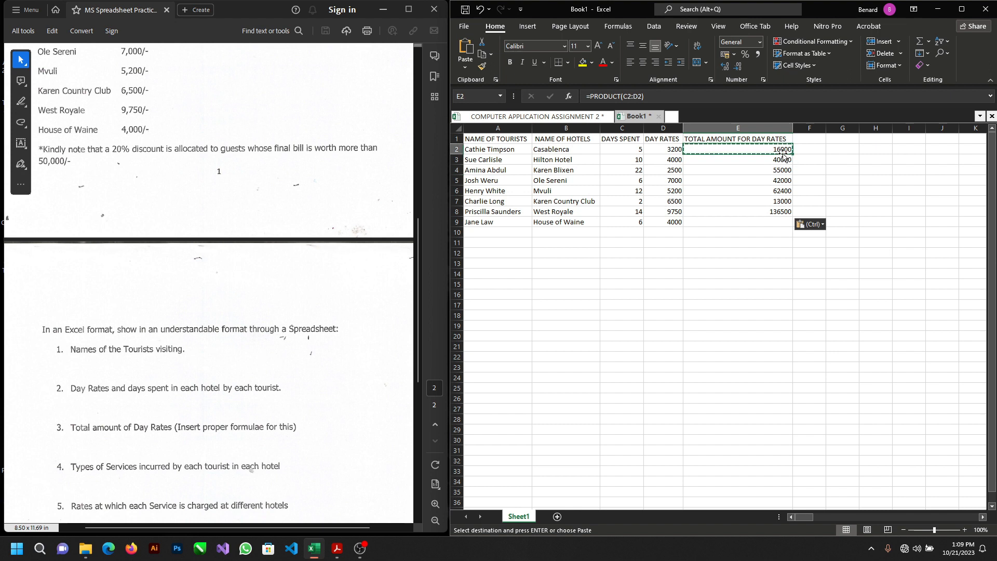
{"action": "key", "text": "ctrl"}
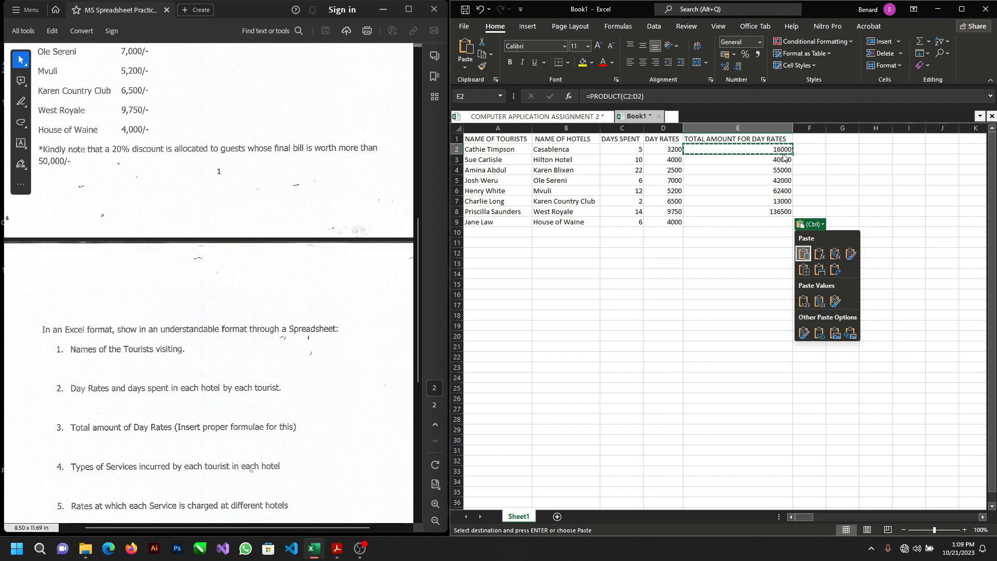
{"action": "key", "text": "ctrl"}
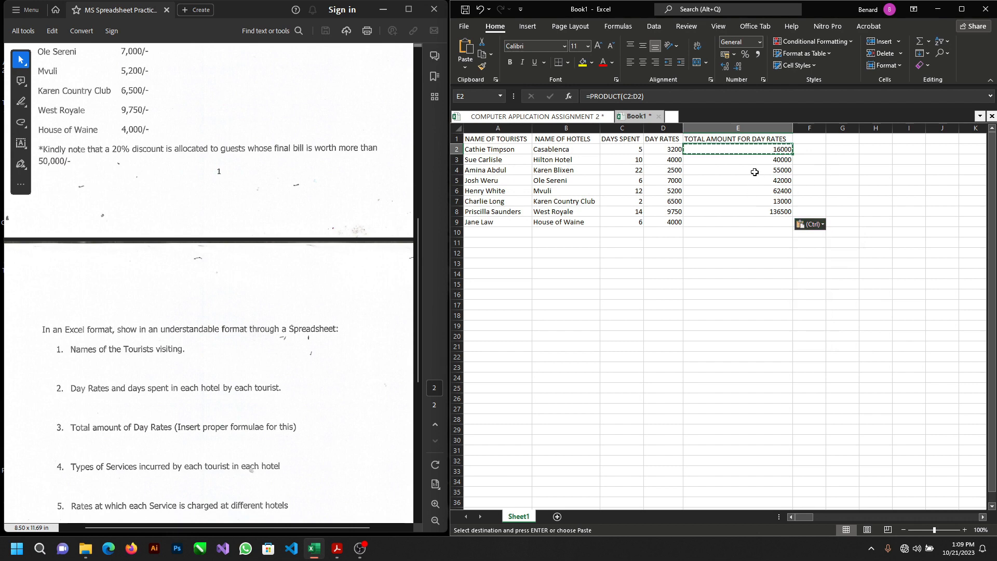
{"action": "key", "text": "ctrl+z"}
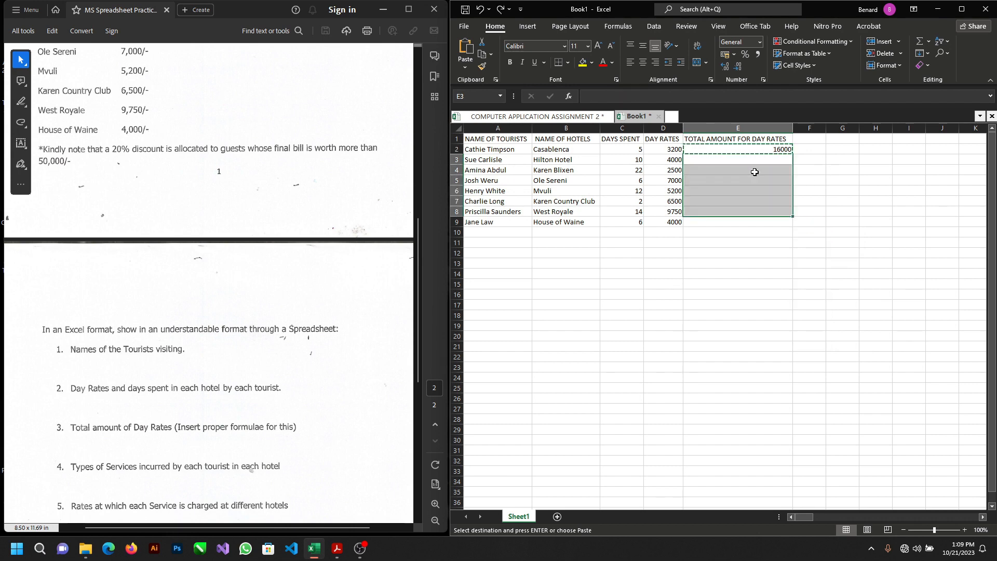
Step: Fill the total amount formula from E2 down through E9 for all the remaining tourists
{"action": "left_click", "coordinate": [769, 162]}
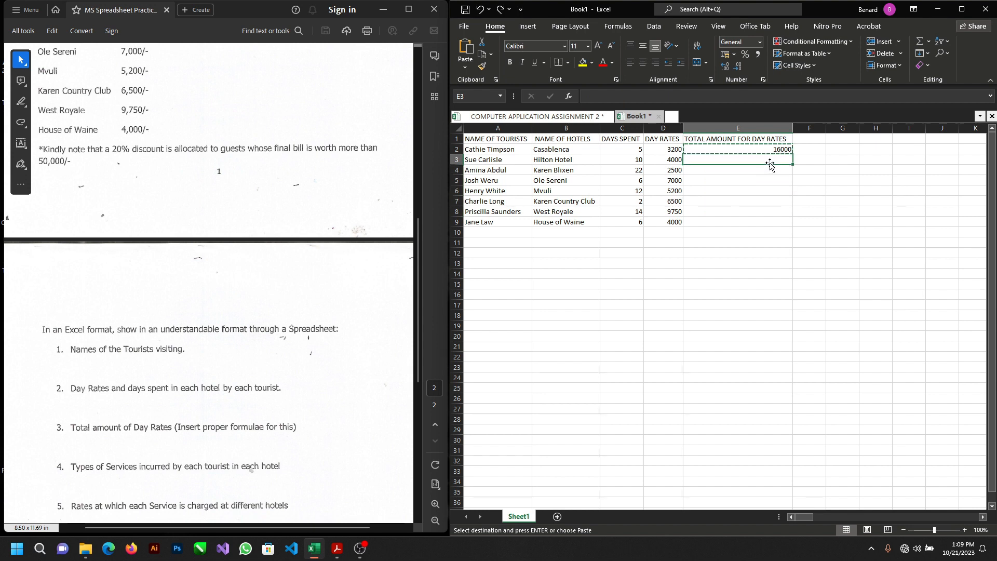
{"action": "double_click", "coordinate": [764, 151]}
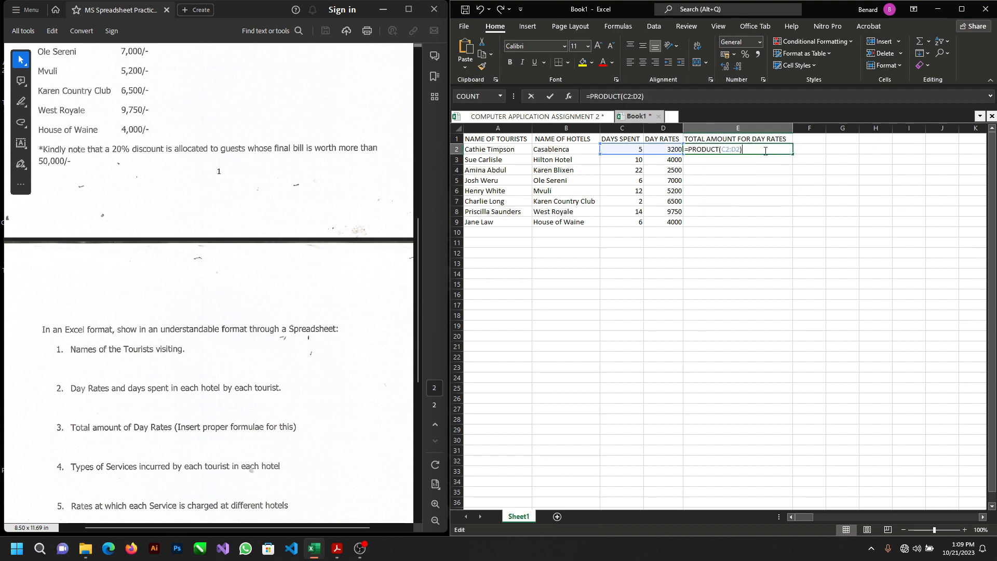
{"action": "left_click", "coordinate": [759, 166]}
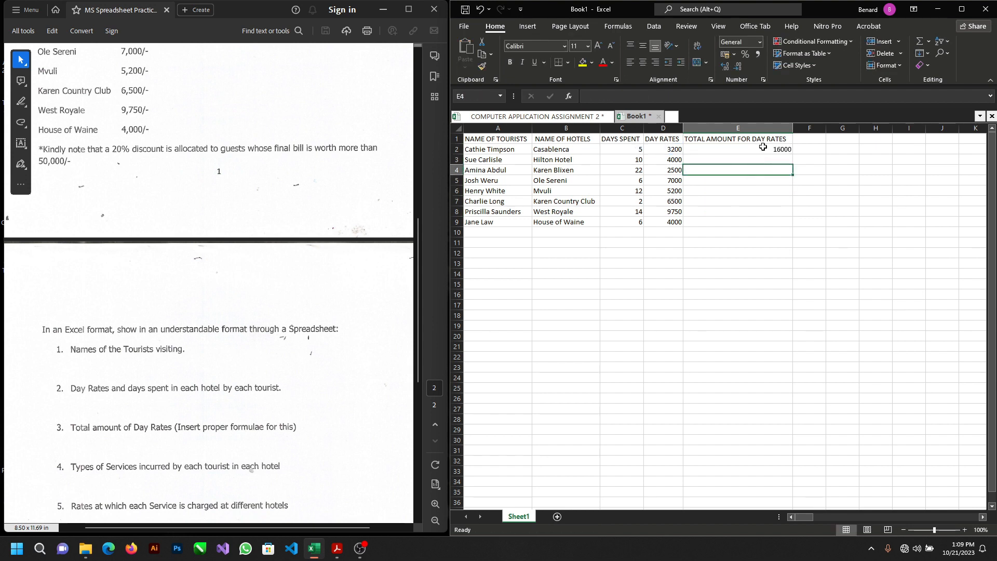
{"action": "left_click", "coordinate": [766, 149]}
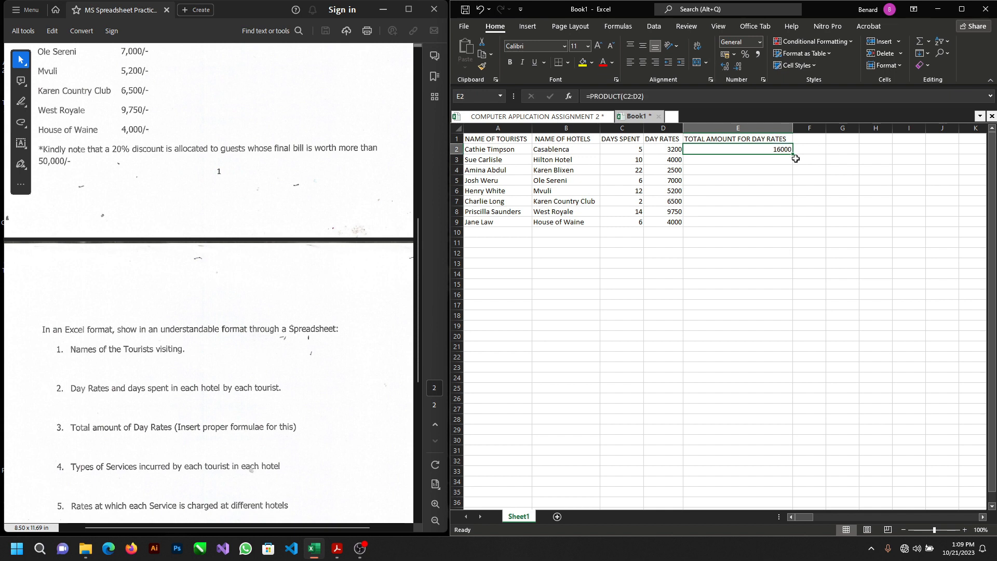
{"action": "left_click_drag", "start_coordinate": [794, 153], "coordinate": [794, 153]}
{"action": "left_click_drag", "start_coordinate": [793, 154], "coordinate": [793, 155]}
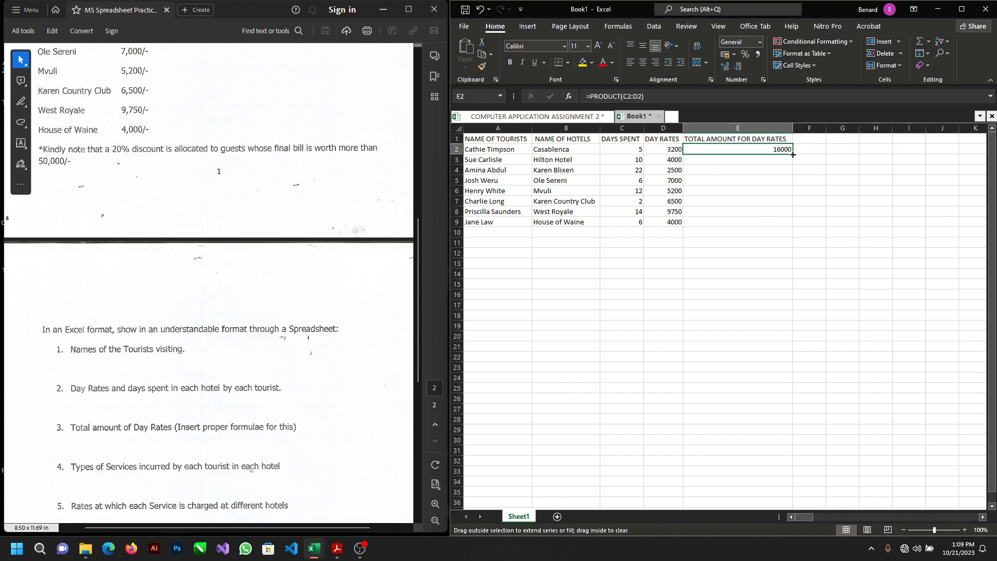
{"action": "left_click_drag", "start_coordinate": [793, 155], "coordinate": [798, 233]}
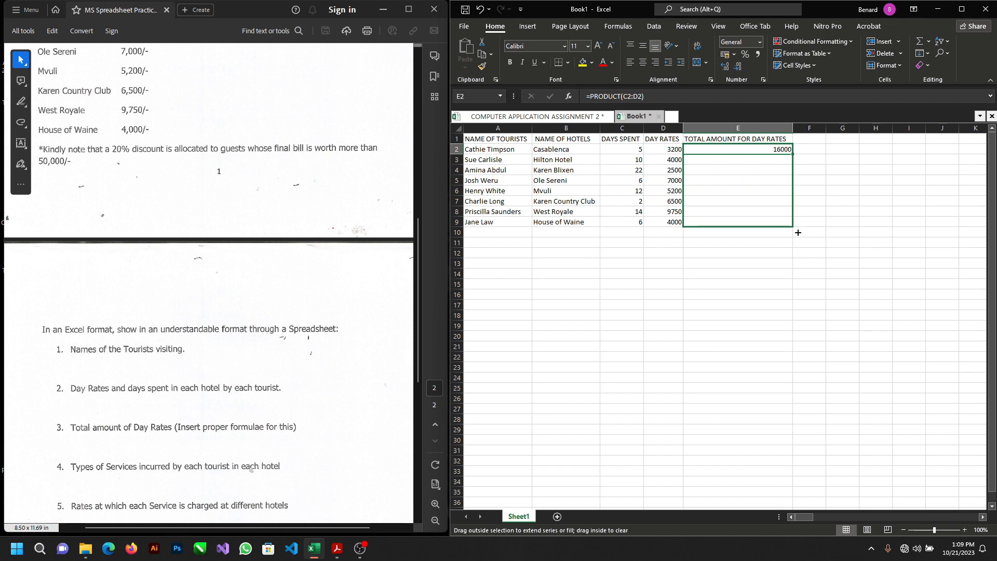
{"action": "left_click_drag", "start_coordinate": [798, 232], "coordinate": [798, 233]}
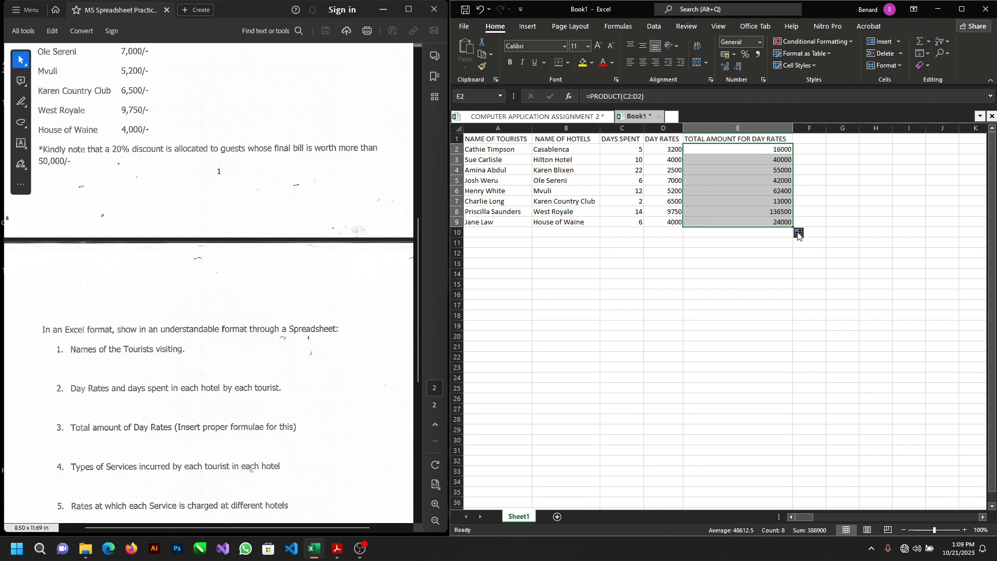
Step: Examine the PRODUCT formulas in the total amount column and the cell ranges they reference in each row
{"action": "left_click", "coordinate": [735, 224]}
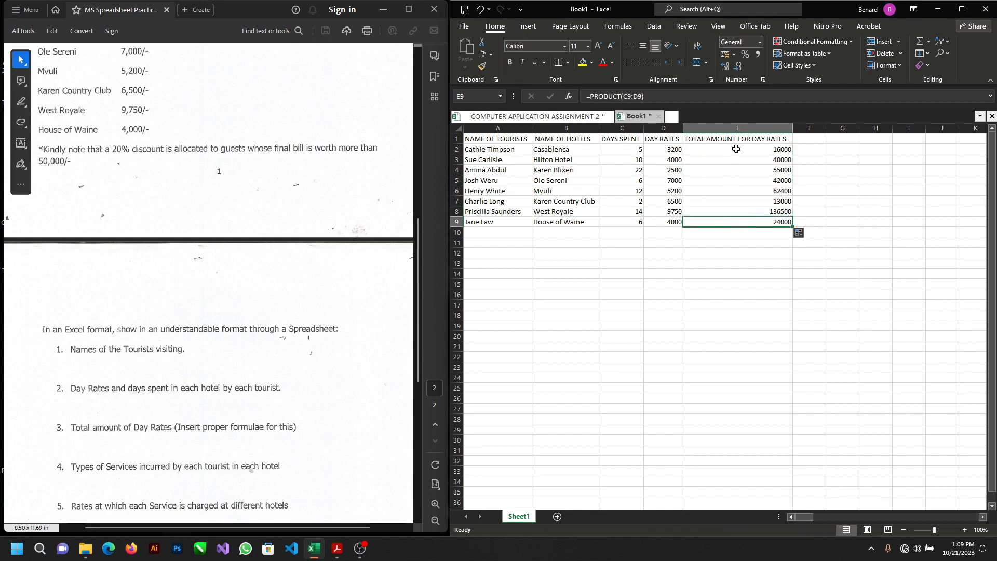
{"action": "left_click", "coordinate": [732, 149]}
{"action": "double_click", "coordinate": [732, 149]}
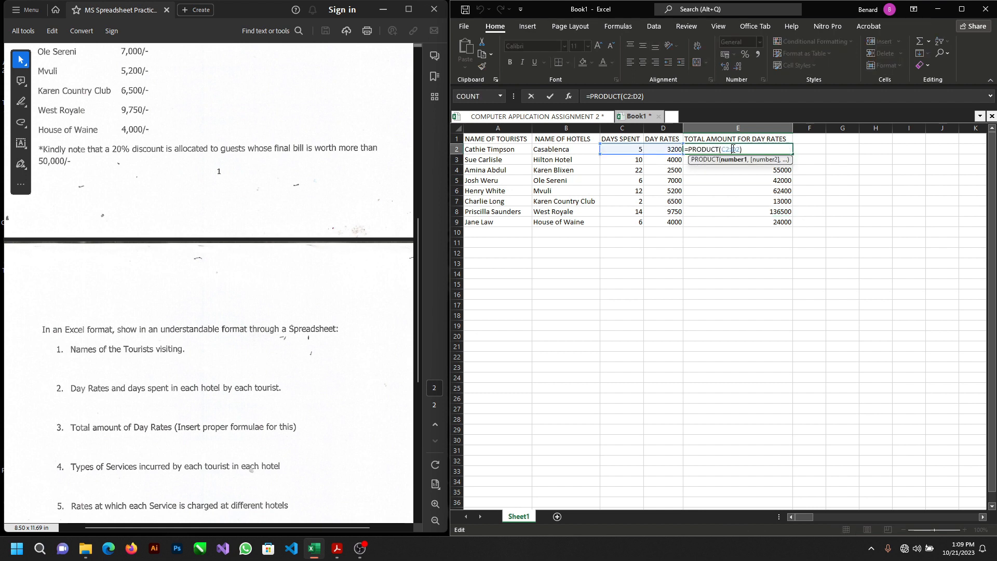
{"action": "left_click", "coordinate": [749, 148]}
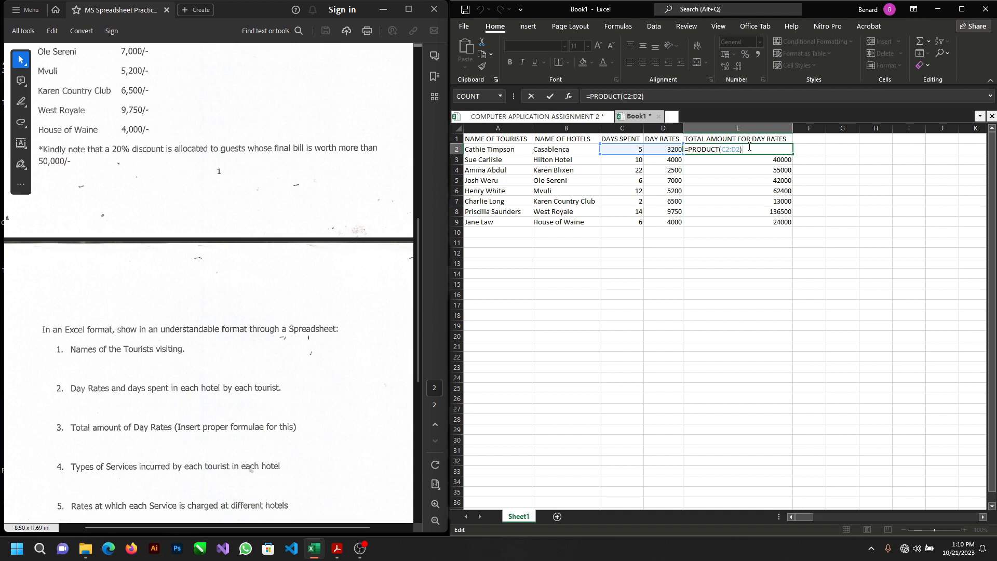
{"action": "double_click", "coordinate": [749, 159]}
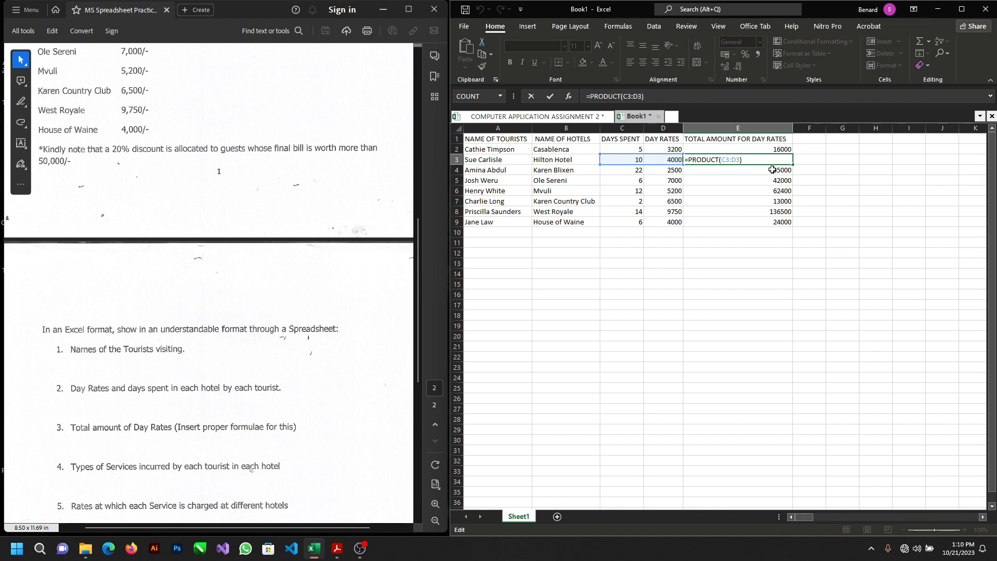
{"action": "key", "text": "Return"}
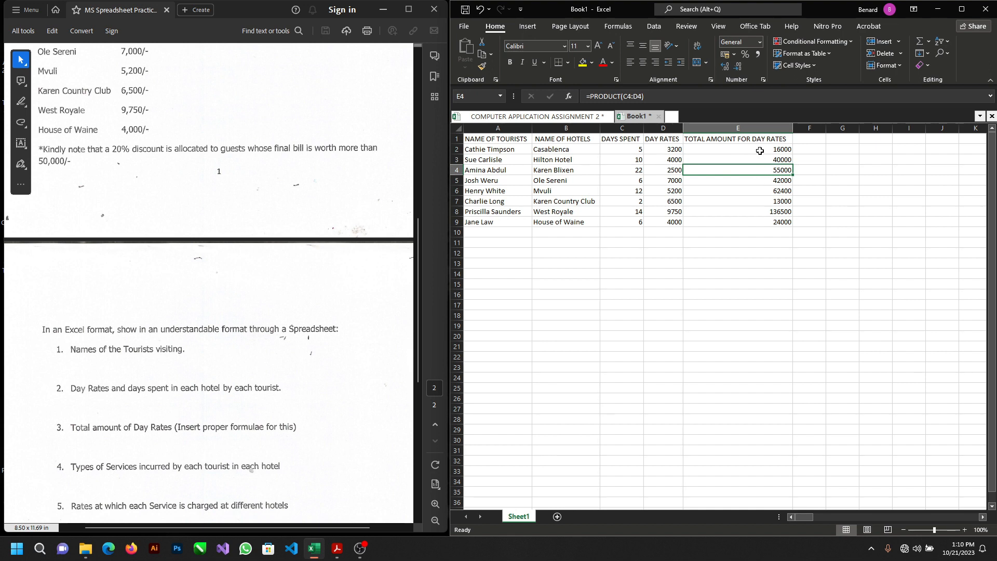
{"action": "left_click", "coordinate": [759, 179]}
{"action": "left_click", "coordinate": [757, 197]}
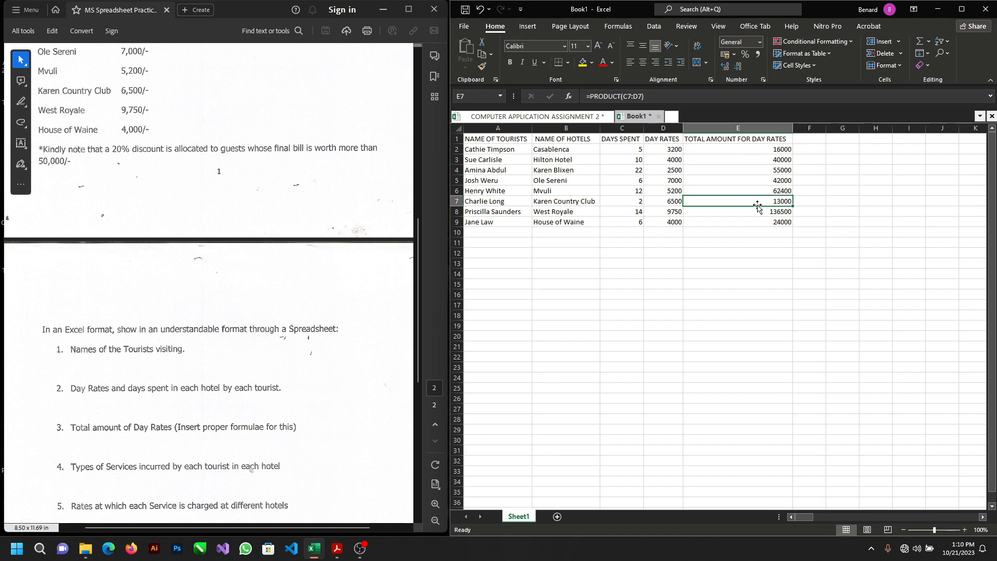
{"action": "left_click", "coordinate": [758, 212]}
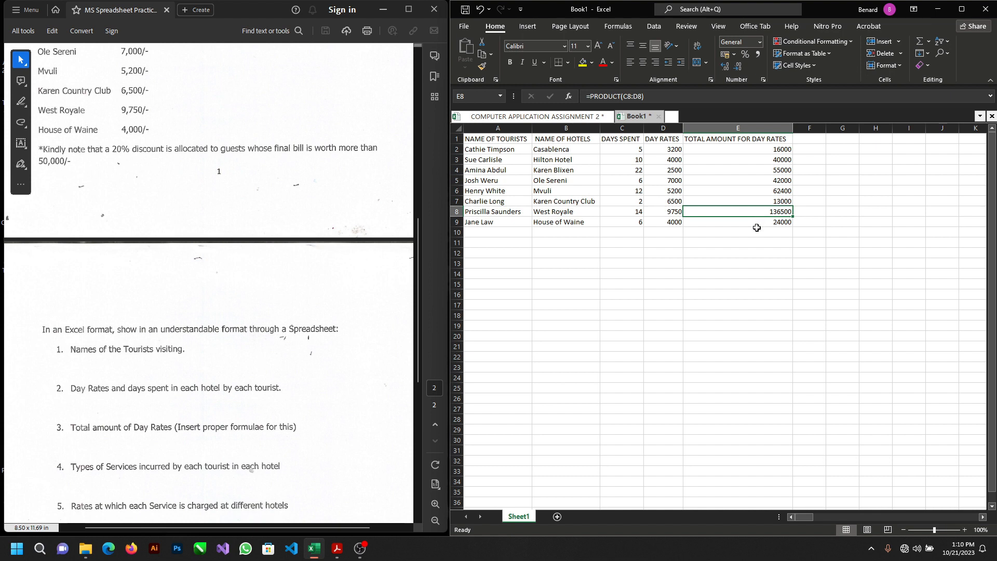
Step: Check the total amount formulas in cells E5 and E2 and review the remaining requirements in the test PDF
{"action": "left_click", "coordinate": [757, 231]}
{"action": "left_click", "coordinate": [751, 180]}
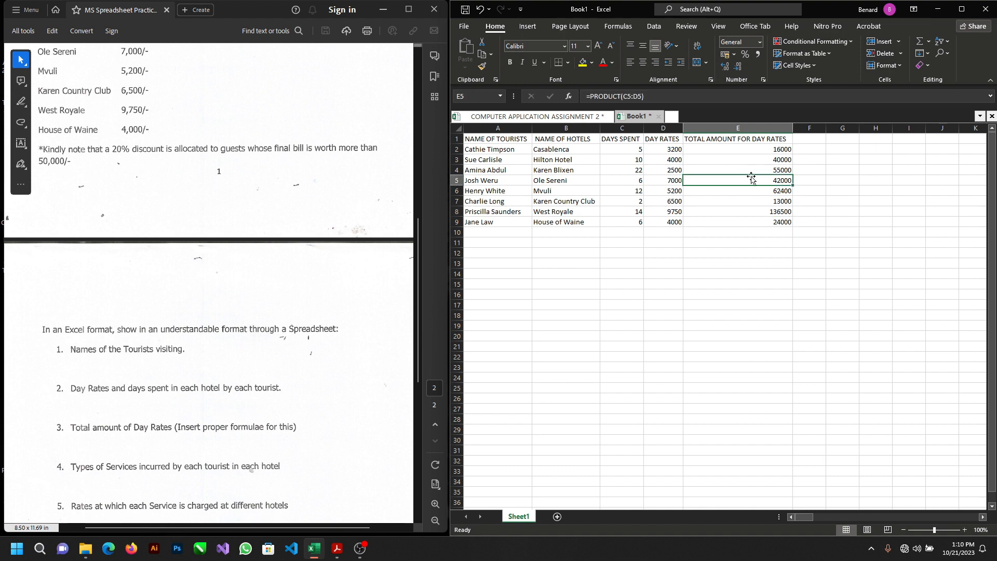
{"action": "left_click", "coordinate": [749, 150]}
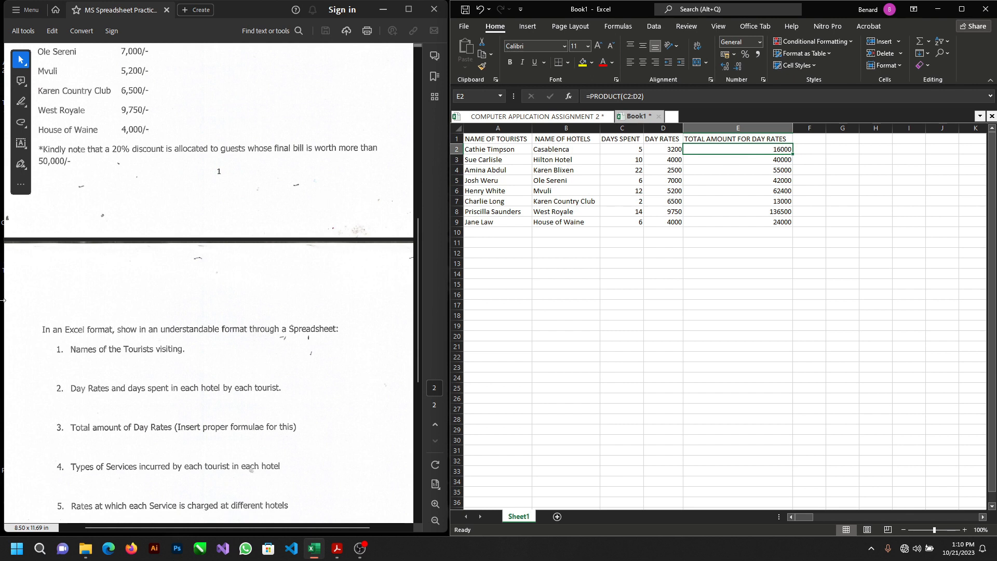
{"action": "scroll", "coordinate": [163, 360], "scroll_direction": "down", "scroll_amount": 2}
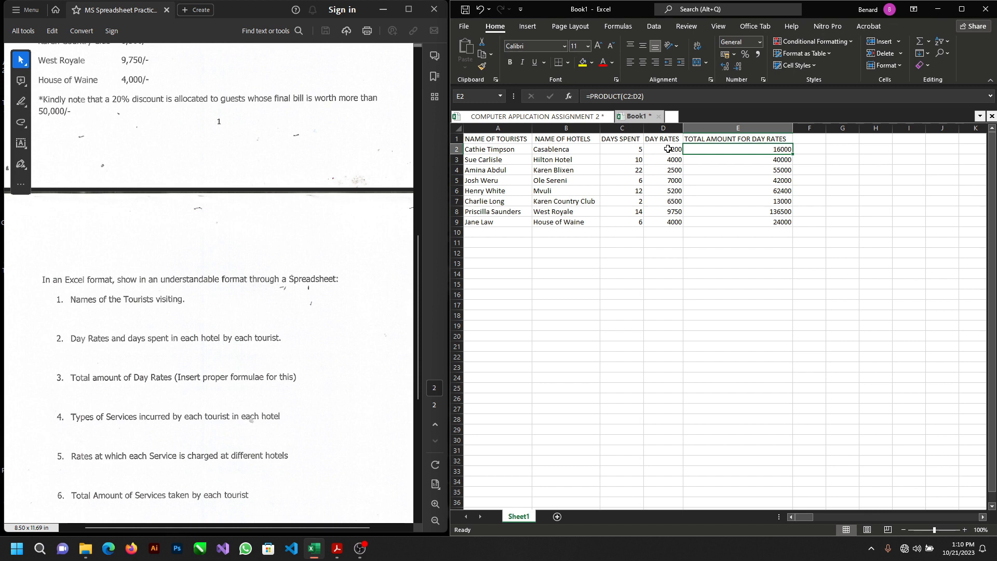
Step: Format the day rates and total amounts in cells D2 to E9 as Currency
{"action": "left_click_drag", "start_coordinate": [656, 148], "coordinate": [731, 219]}
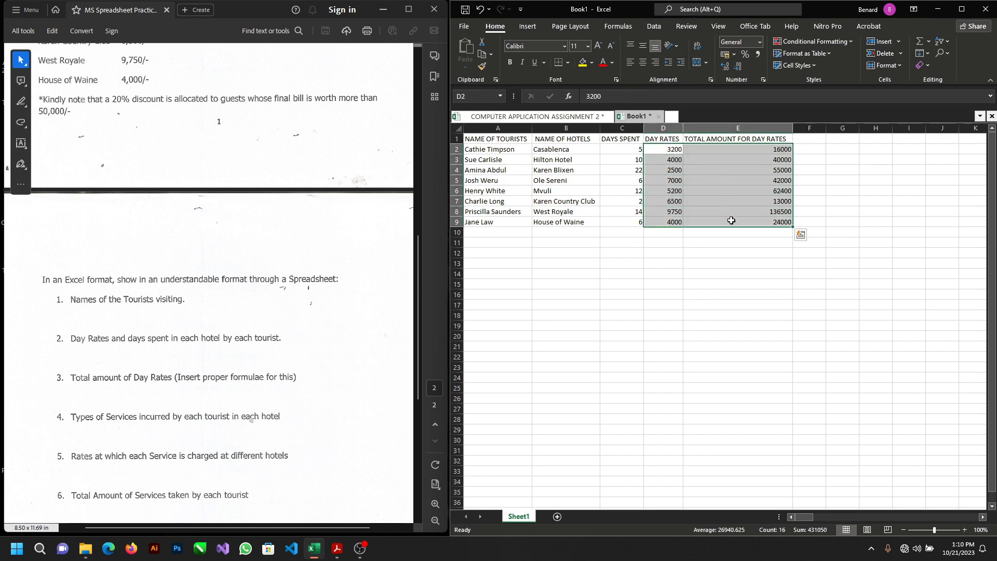
{"action": "left_click", "coordinate": [759, 45]}
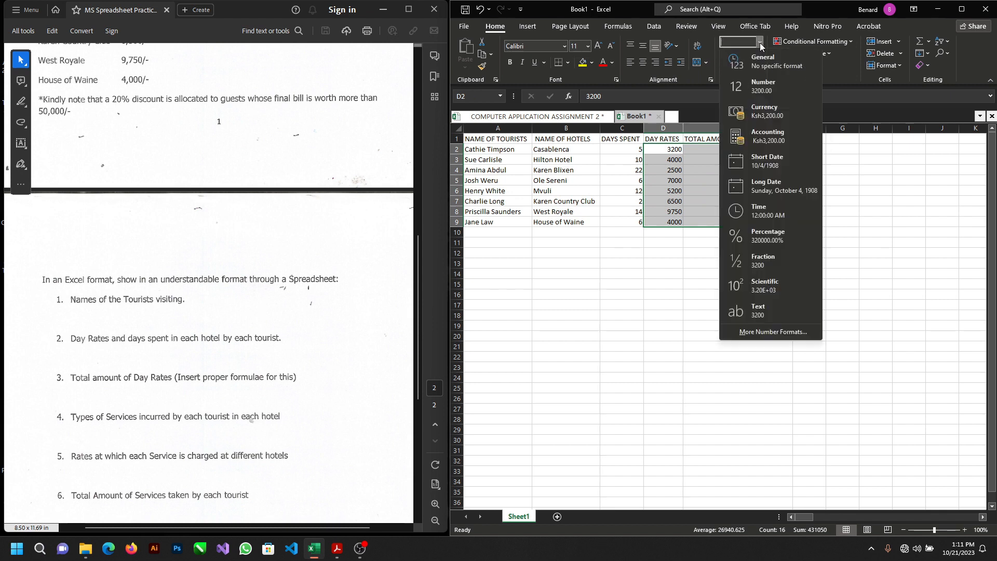
{"action": "left_click", "coordinate": [761, 115]}
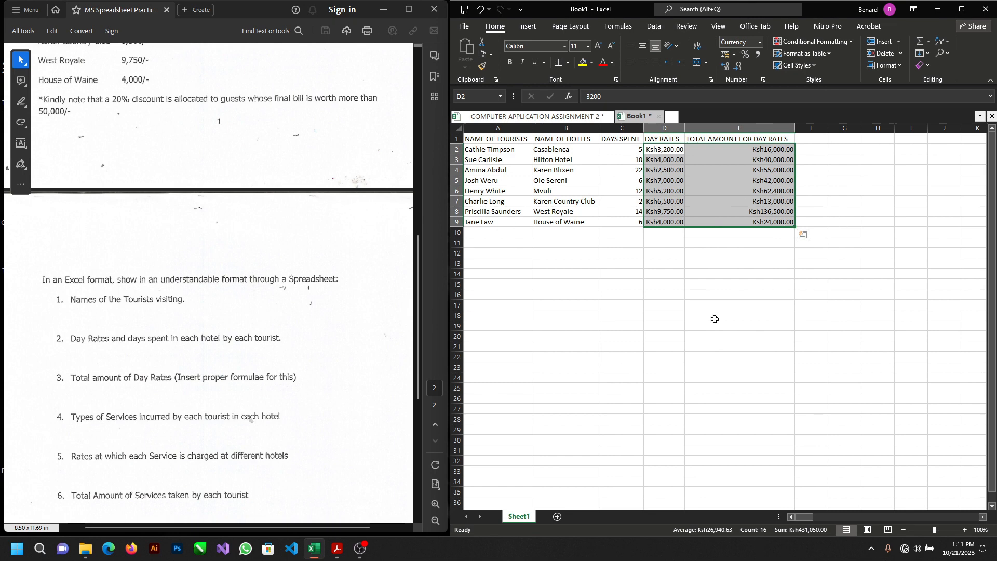
{"action": "left_click", "coordinate": [707, 233]}
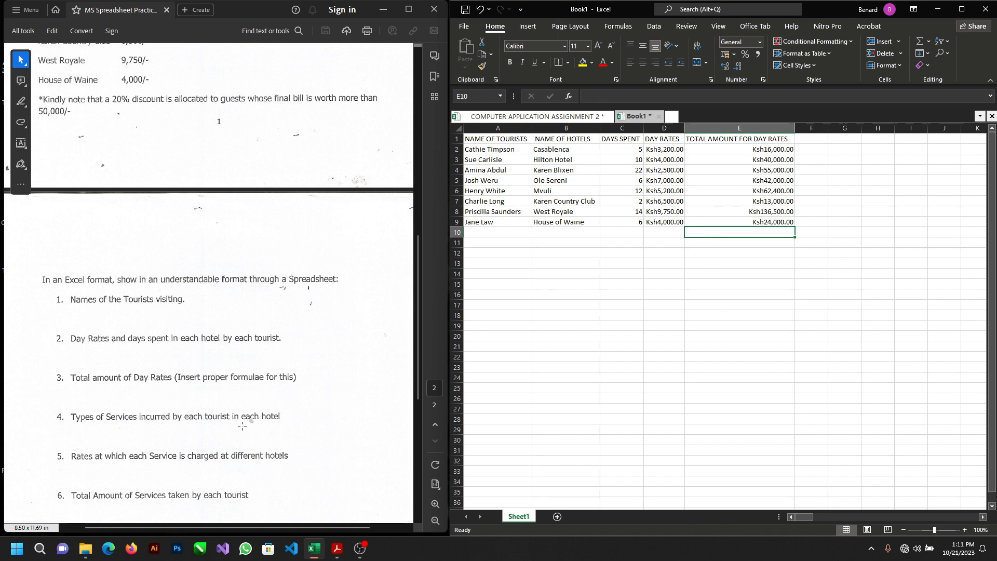
Step: Start a totals row below the tourist list by entering TOTAL in cell B11
{"action": "scroll", "coordinate": [242, 426], "scroll_direction": "down", "scroll_amount": 1}
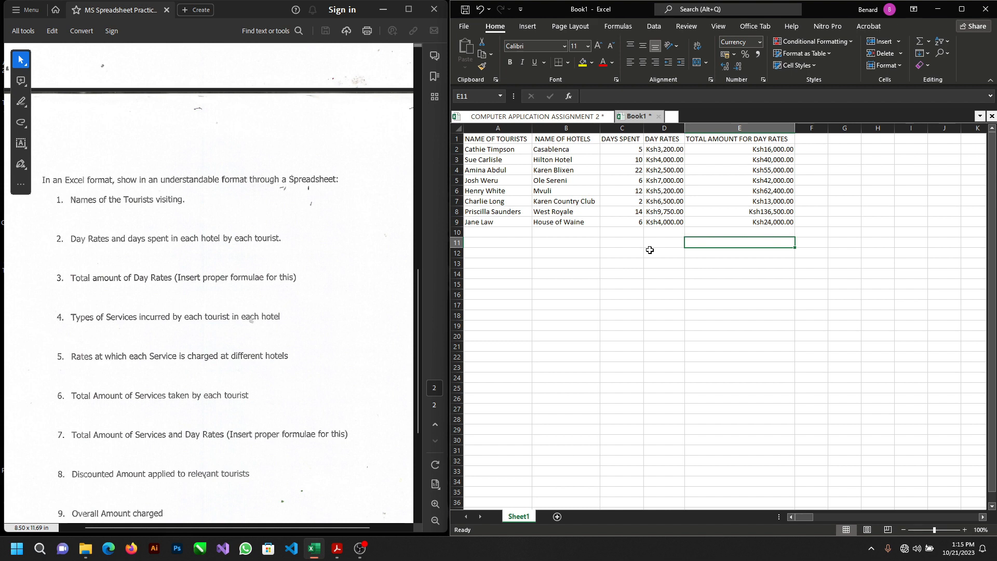
{"action": "left_click", "coordinate": [563, 244]}
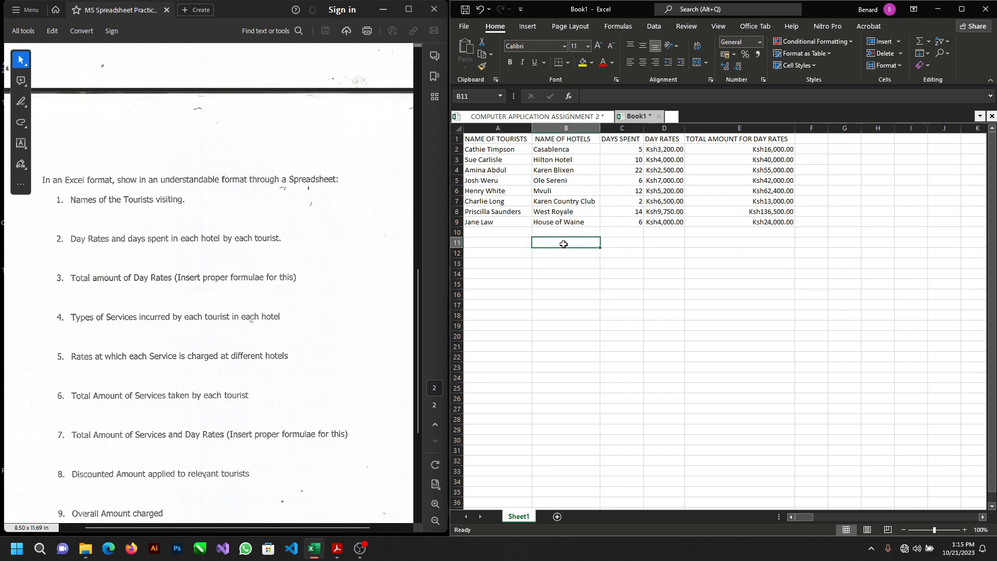
{"action": "type", "text": "TO"}
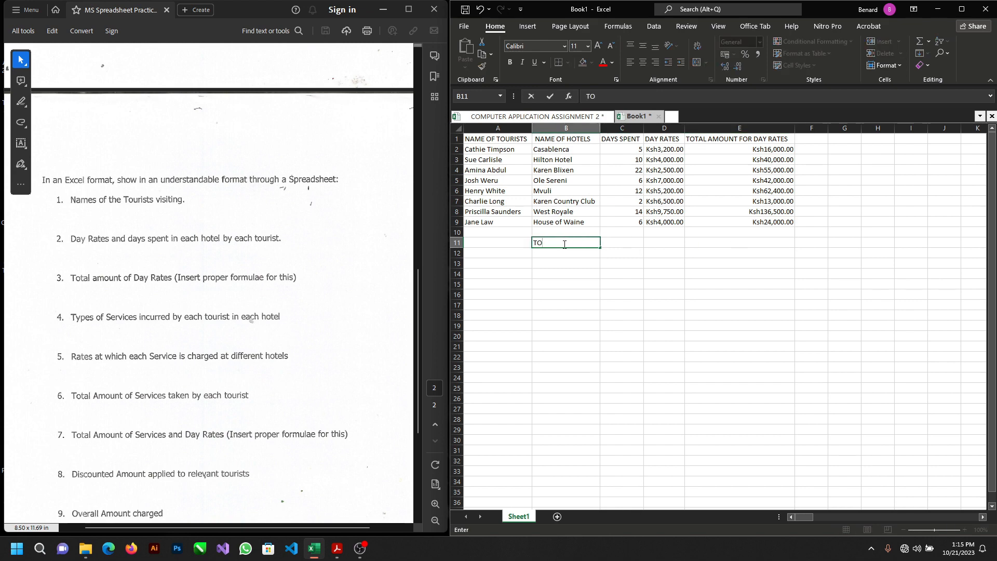
{"action": "type", "text": "TAL"}
Step: Check the label wording in the COMPUTER APPLICATION ASSIGNMENT 2 workbook and complete the B11 label in Book1 as TOTAL AMOUNT OF DAY RATES
{"action": "left_click", "coordinate": [584, 120]}
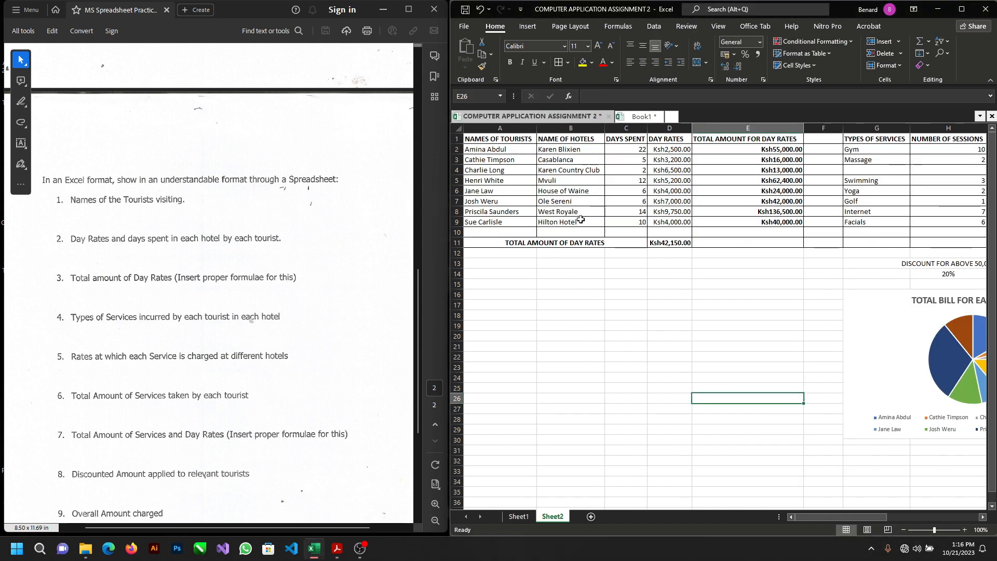
{"action": "left_click", "coordinate": [637, 117]}
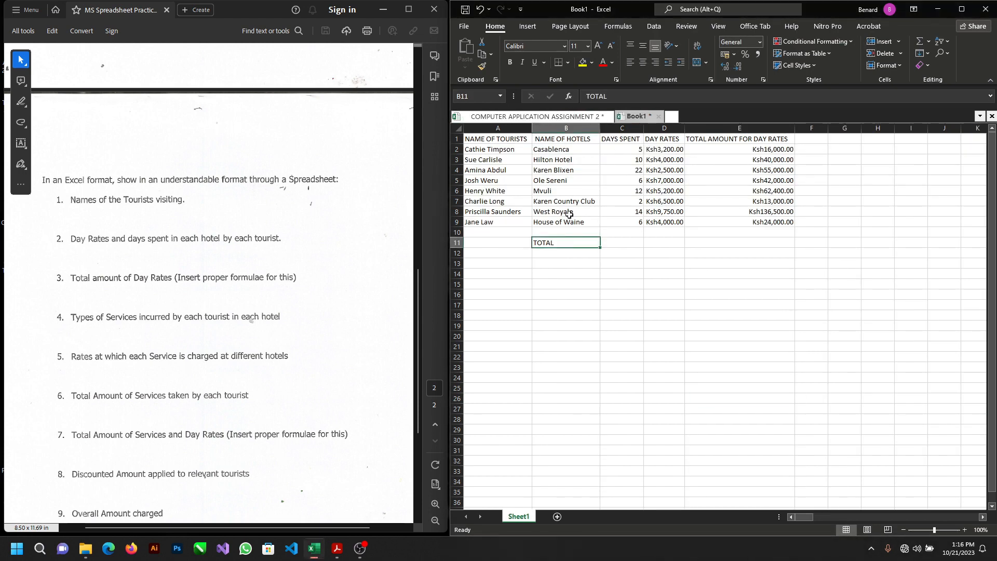
{"action": "double_click", "coordinate": [568, 245]}
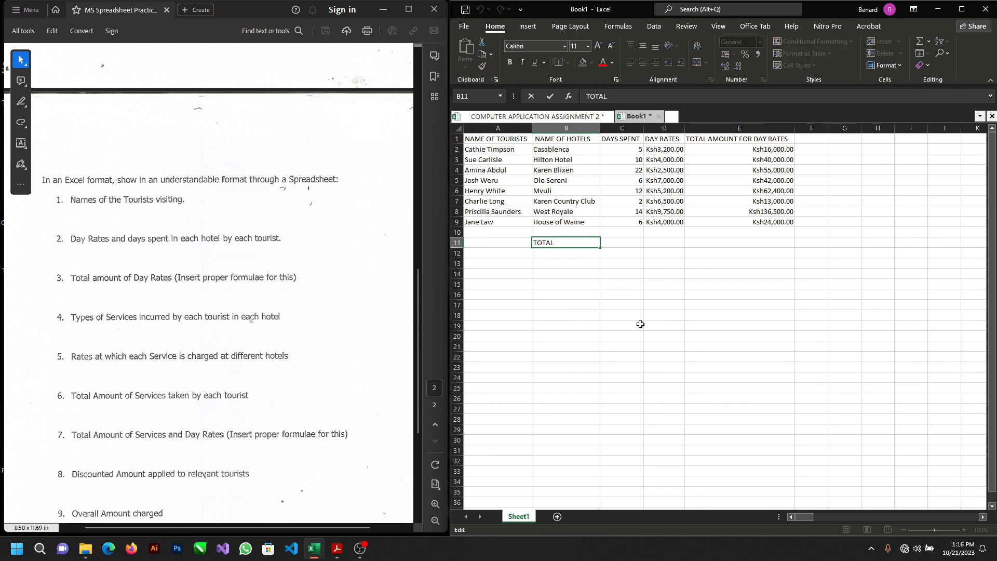
{"action": "type", "text": "AMOUNT OF DAY"}
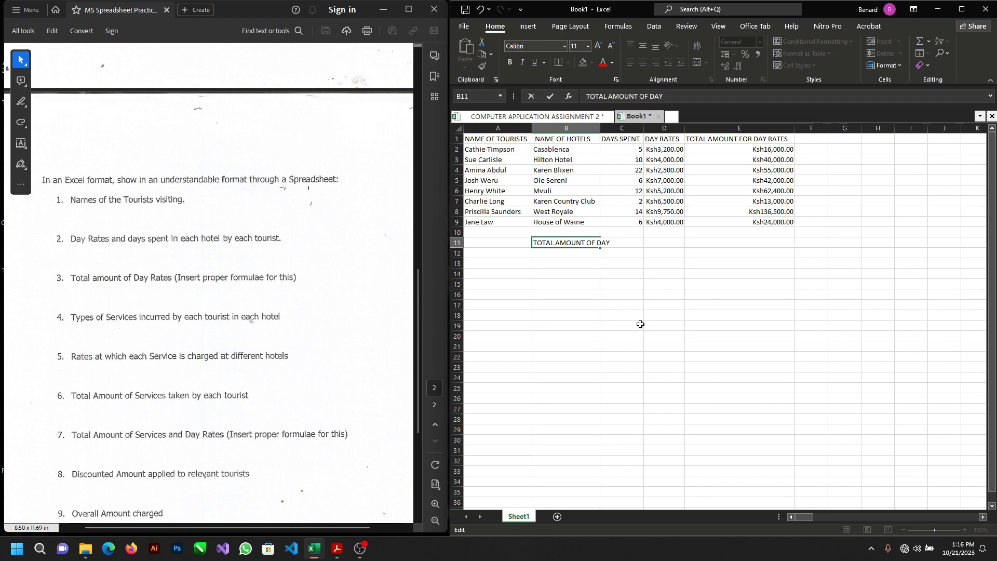
{"action": "type", "text": " RATES"}
Step: Merge and center the TOTAL AMOUNT OF DAY RATES label across cells A11 to C11
{"action": "left_click", "coordinate": [501, 243]}
{"action": "left_click_drag", "start_coordinate": [501, 243], "coordinate": [621, 247]}
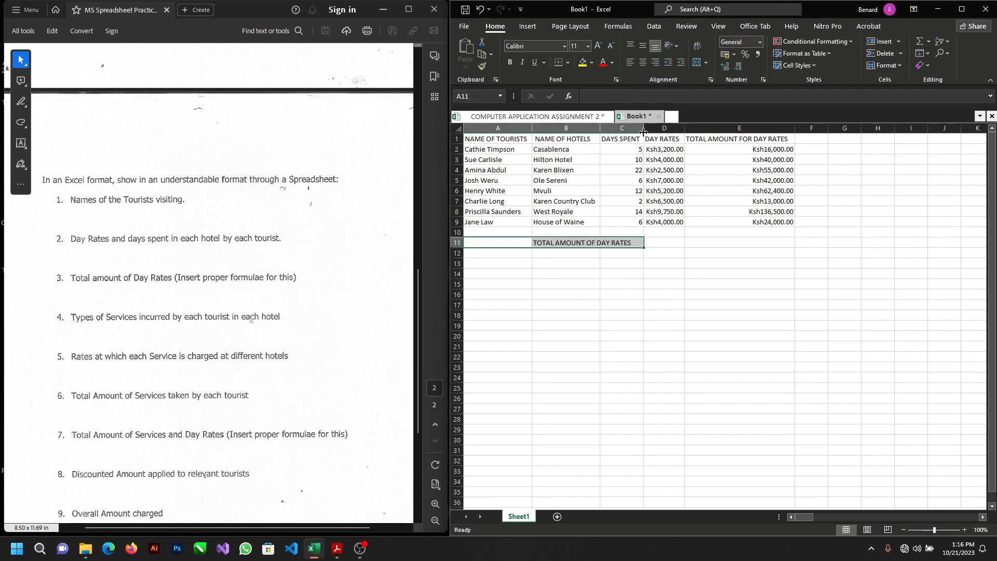
{"action": "left_click", "coordinate": [706, 66]}
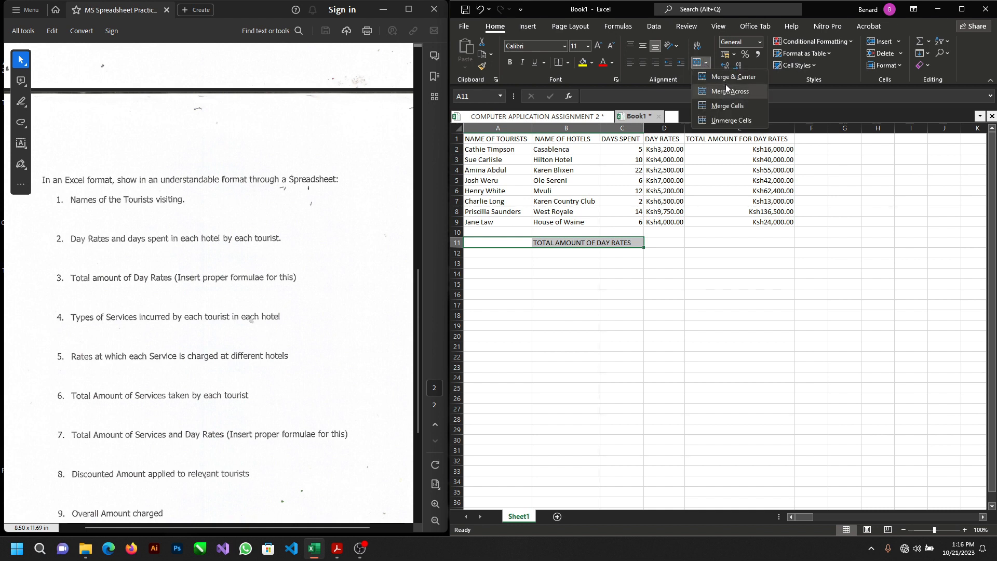
{"action": "left_click", "coordinate": [725, 84]}
{"action": "left_click", "coordinate": [707, 63]}
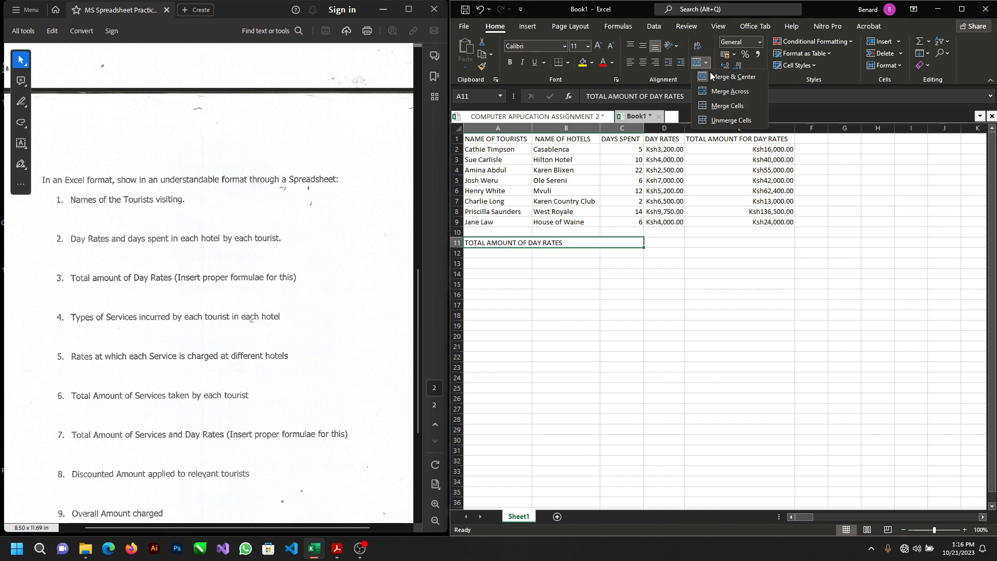
{"action": "left_click", "coordinate": [722, 81]}
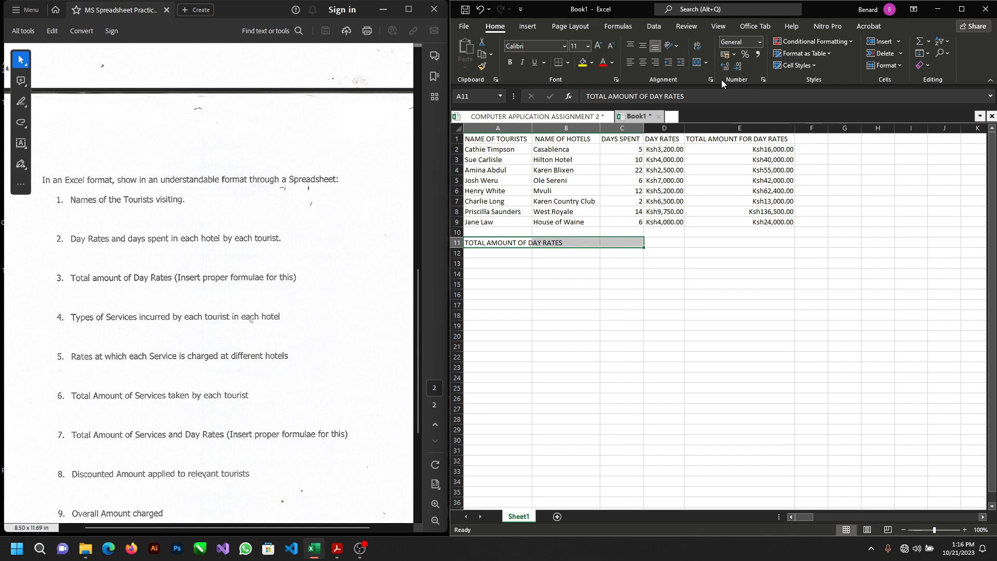
{"action": "left_click", "coordinate": [702, 64]}
{"action": "left_click", "coordinate": [719, 78]}
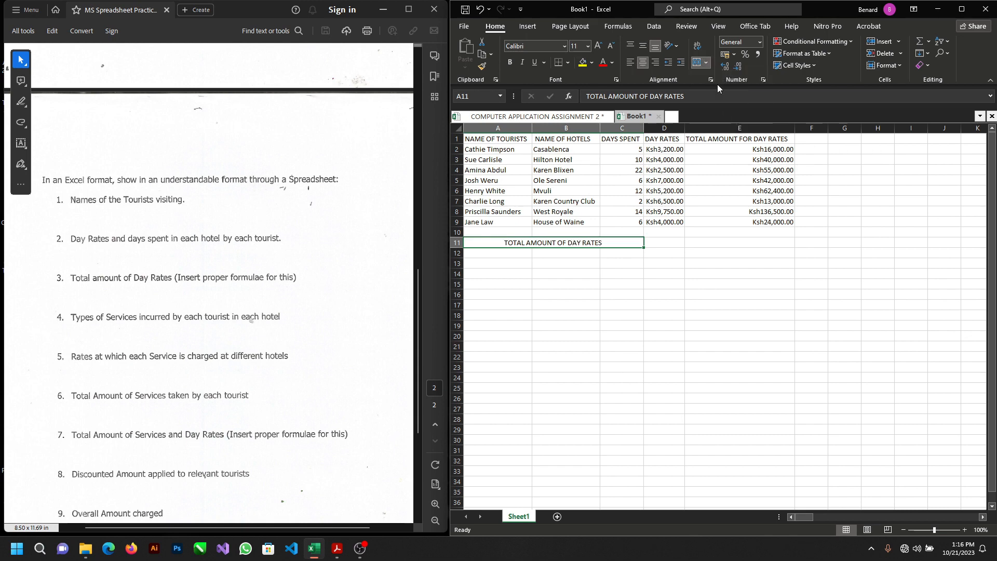
Step: Enter a SUM formula in D11 that adds the day rates in D2:D9
{"action": "left_click", "coordinate": [663, 240]}
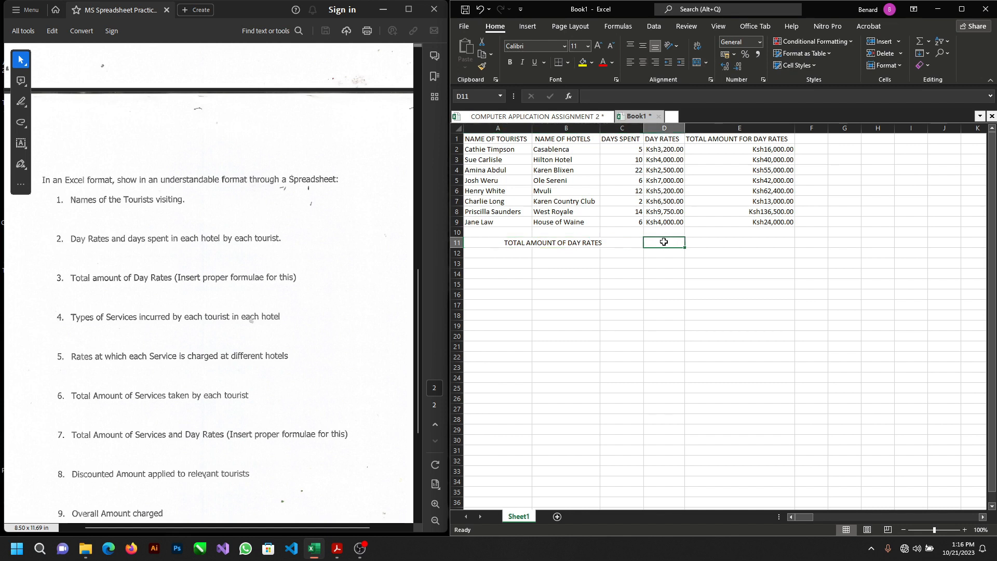
{"action": "type", "text": "="}
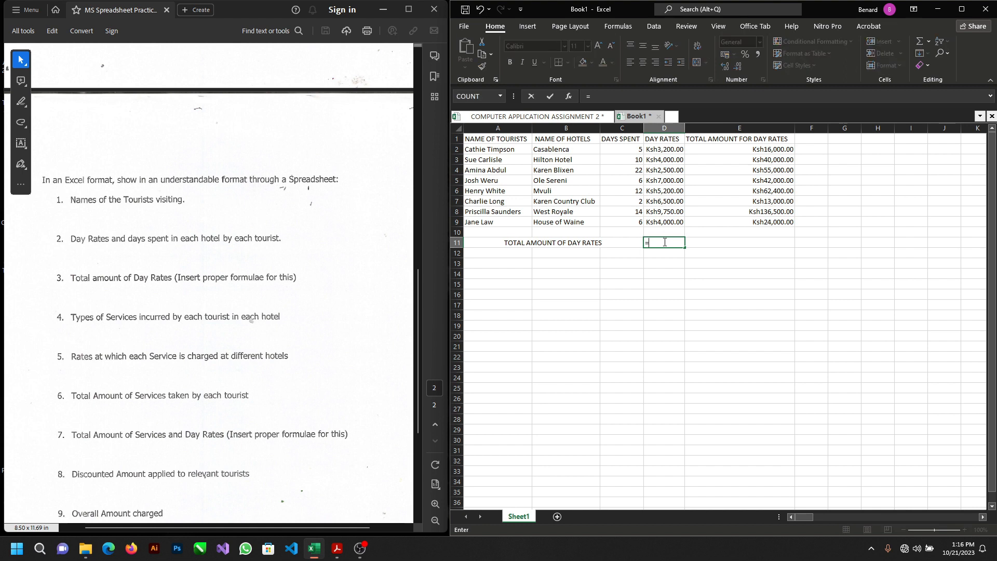
{"action": "type", "text": "SUM"}
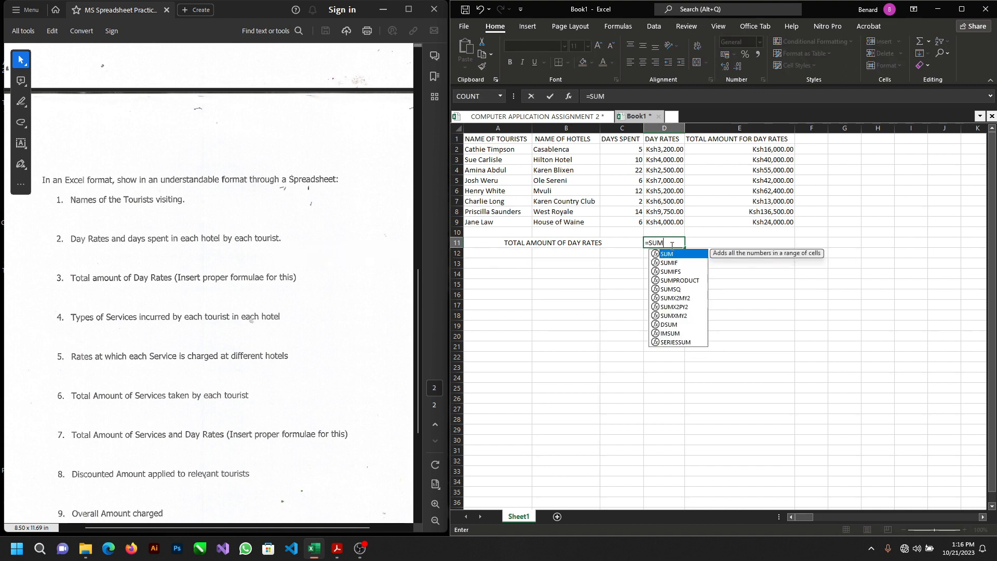
{"action": "double_click", "coordinate": [669, 254]}
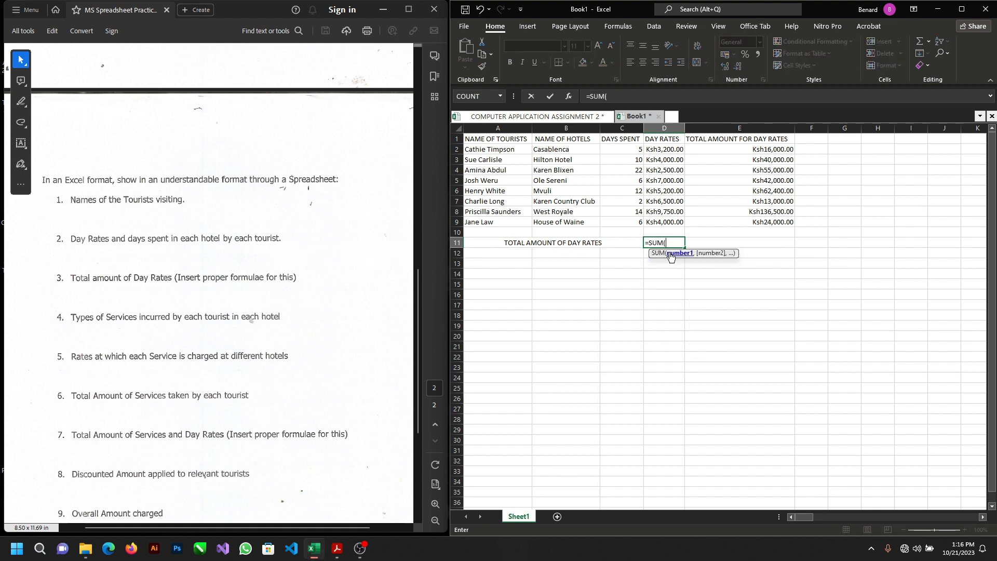
{"action": "left_click", "coordinate": [656, 149]}
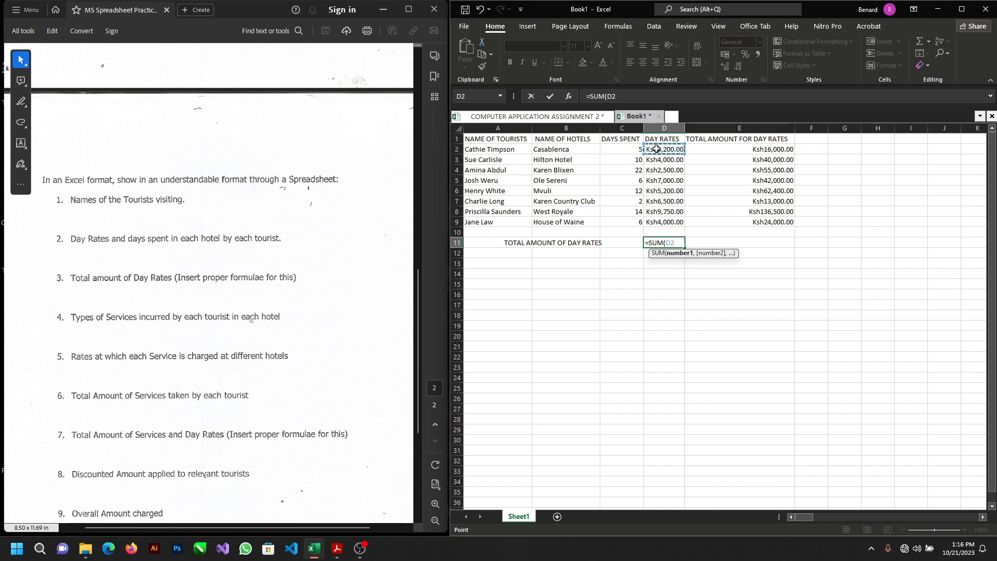
{"action": "left_click_drag", "start_coordinate": [657, 150], "coordinate": [659, 222]}
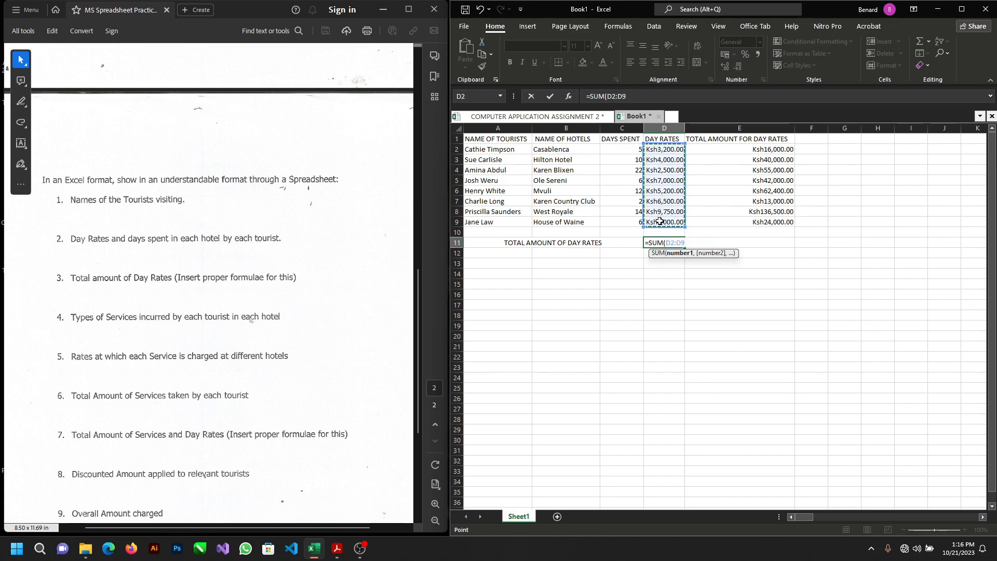
{"action": "key", "text": "Return"}
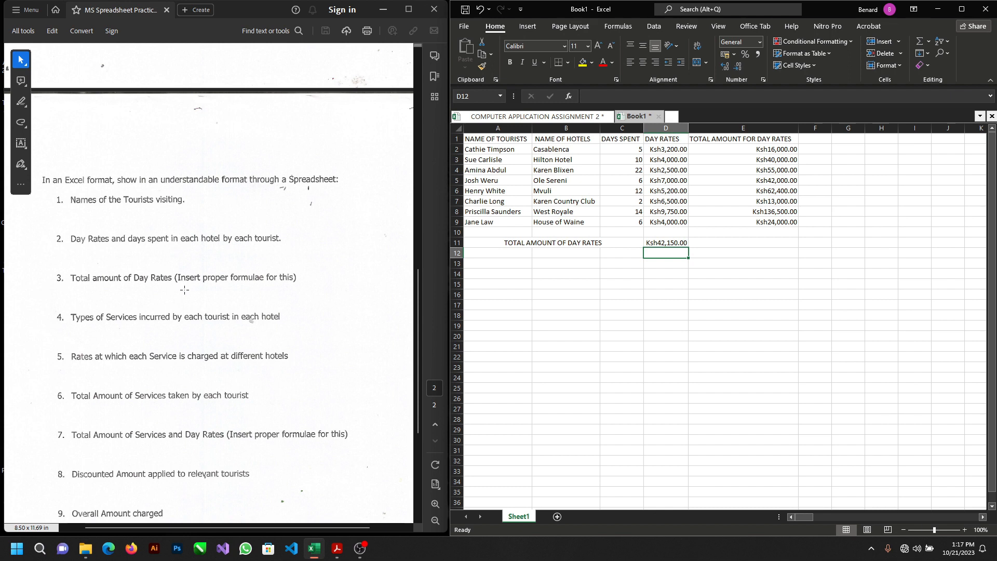
Step: Enter the header TYPES OF SEVICE in cell G1 and autofit column G to it
{"action": "scroll", "coordinate": [184, 290], "scroll_direction": "down", "scroll_amount": 1}
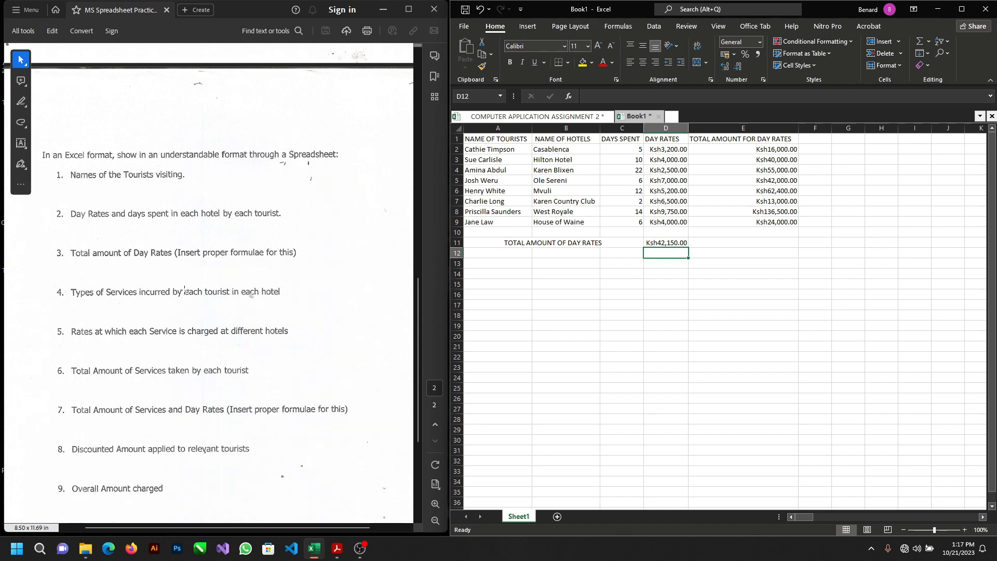
{"action": "scroll", "coordinate": [184, 289], "scroll_direction": "down", "scroll_amount": 1}
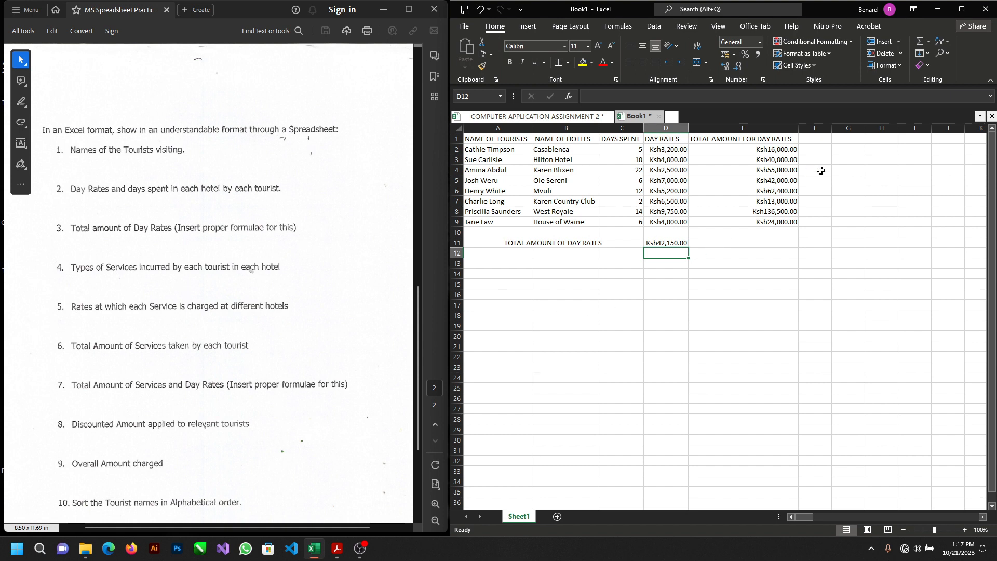
{"action": "left_click", "coordinate": [851, 140]}
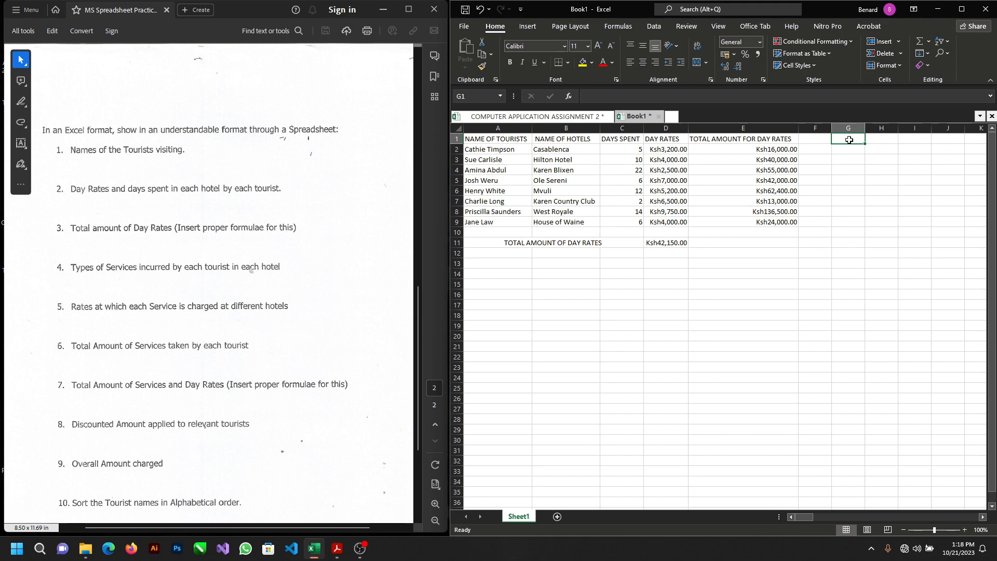
{"action": "type", "text": "TYPE"}
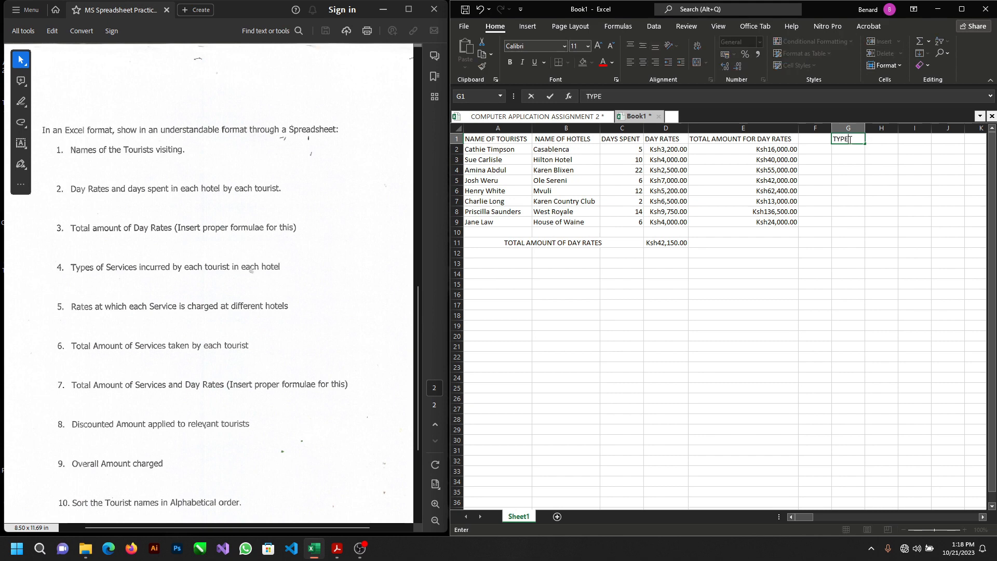
{"action": "type", "text": "S OF SEVICE"}
{"action": "key", "text": "Return"}
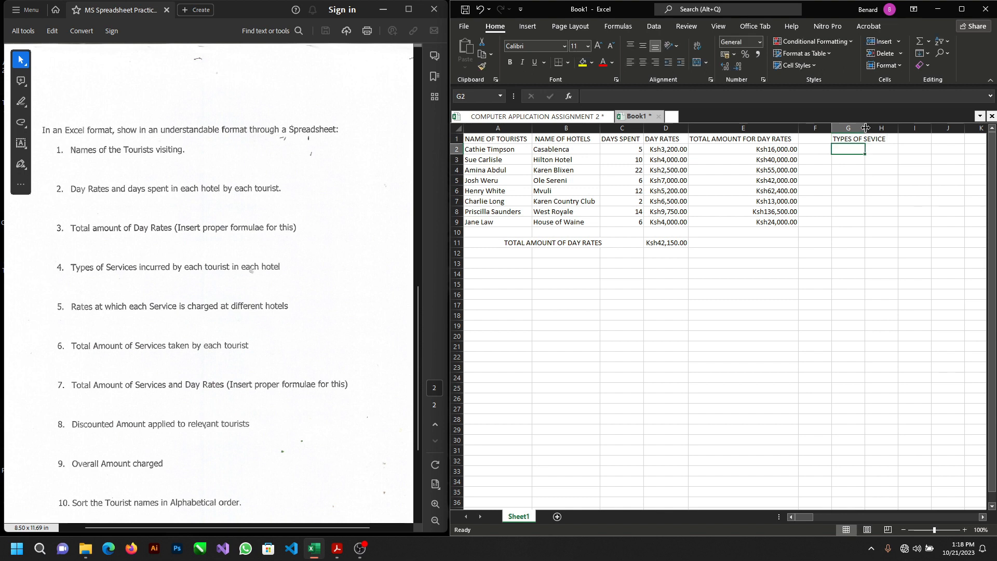
{"action": "double_click", "coordinate": [865, 127]}
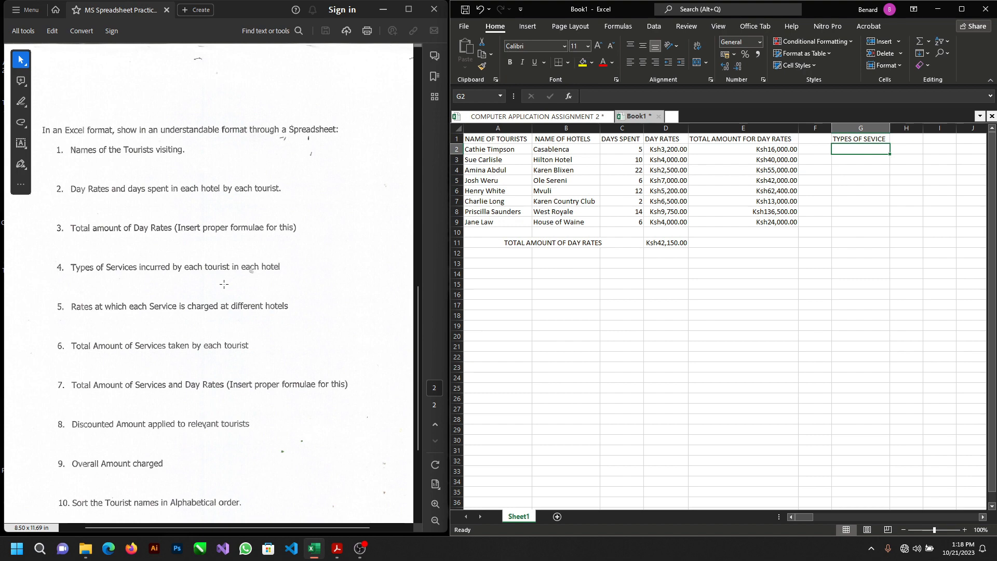
Step: Enter the services Massage in cell G2 and Facials in cell G3, following the tourist list in the test PDF
{"action": "scroll", "coordinate": [224, 284], "scroll_direction": "up", "scroll_amount": 15}
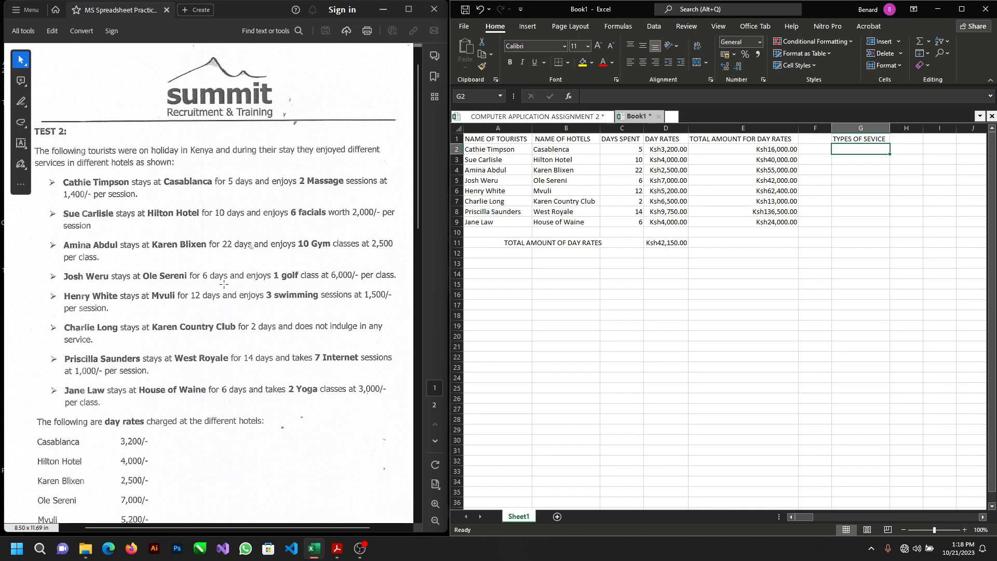
{"action": "type", "text": "ma"}
{"action": "key", "text": "BackSpace"}
{"action": "key", "text": "BackSpace"}
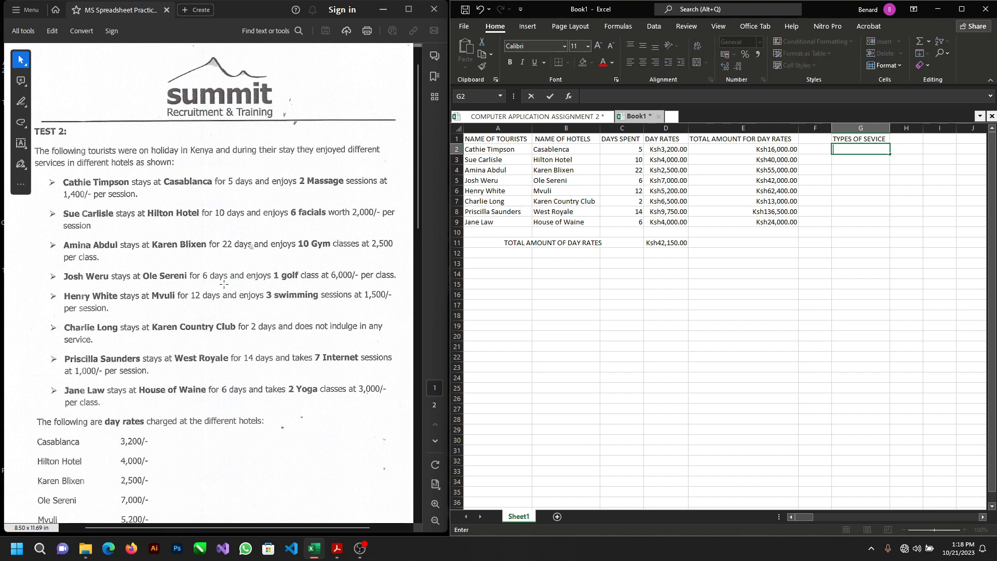
{"action": "type", "text": "Massage"}
{"action": "key", "text": "Return"}
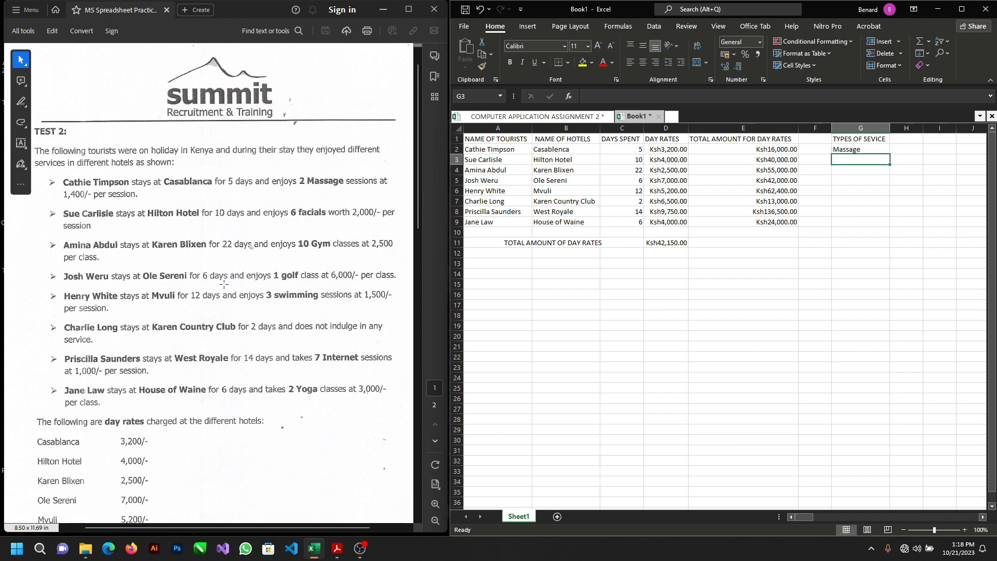
{"action": "type", "text": "Facial"}
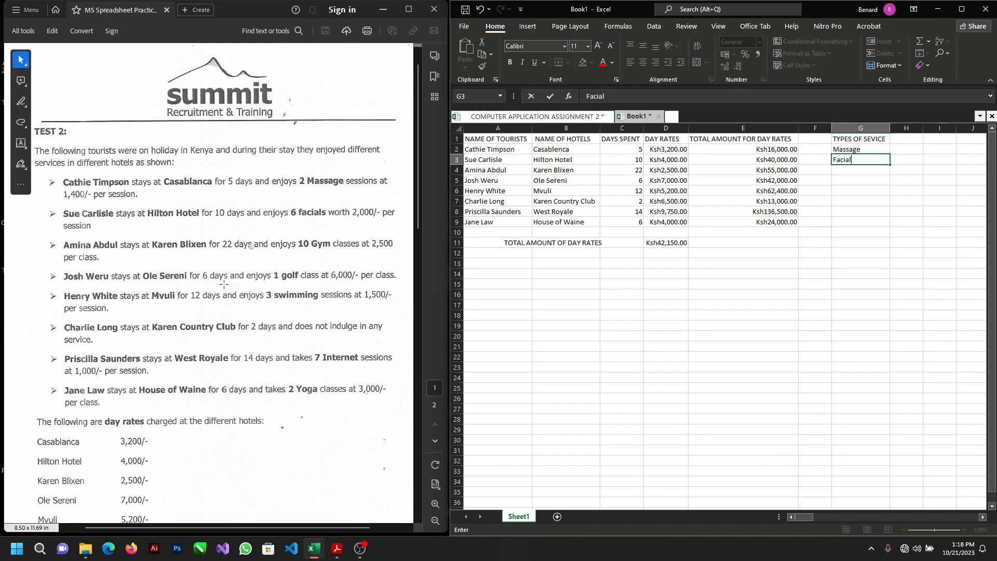
{"action": "type", "text": "s"}
{"action": "key", "text": "Return"}
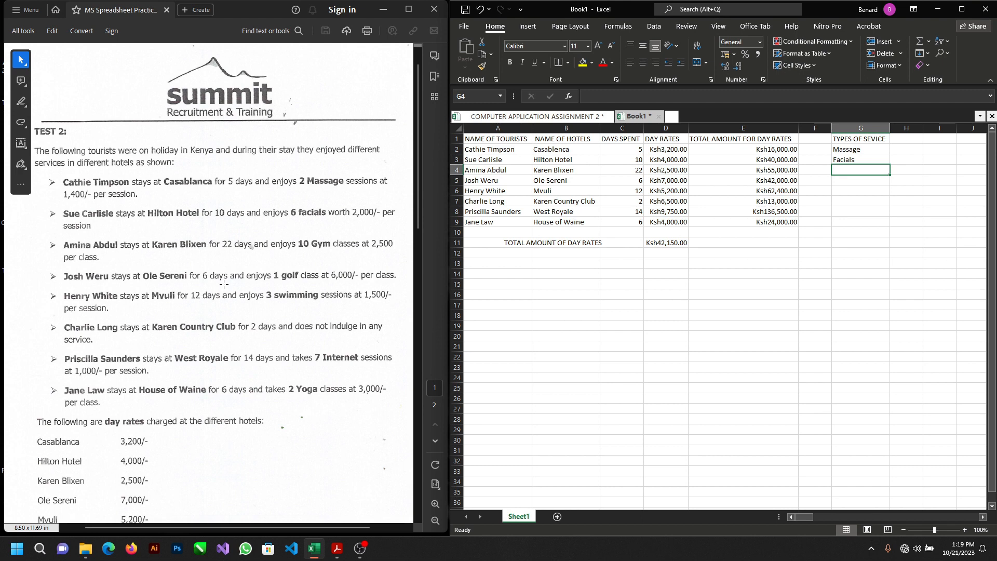
Step: Enter the services Gym, Golf and Swimming in cells G4, G5 and G6
{"action": "type", "text": "G"}
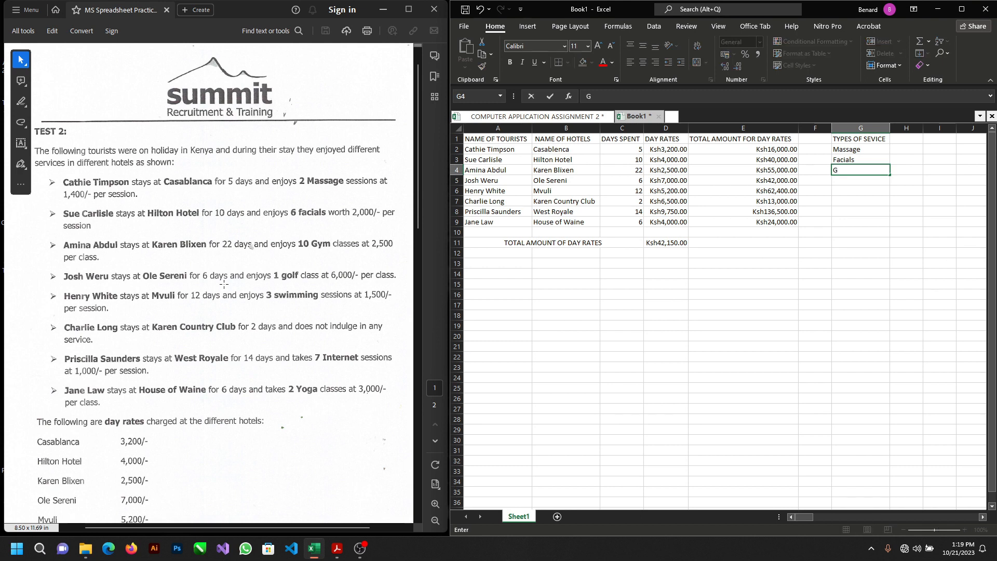
{"action": "type", "text": "ym"}
{"action": "key", "text": "Return"}
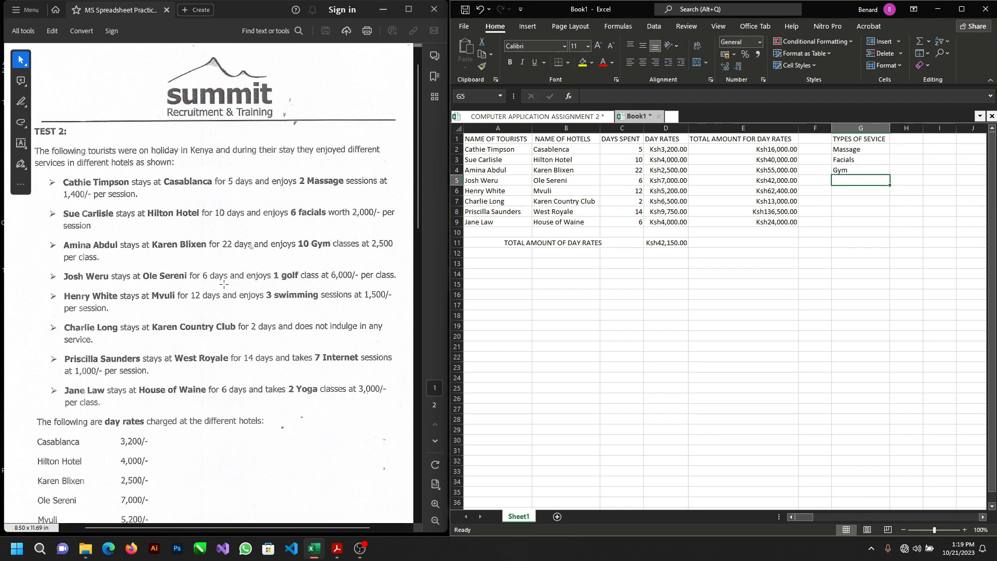
{"action": "type", "text": "Gol"}
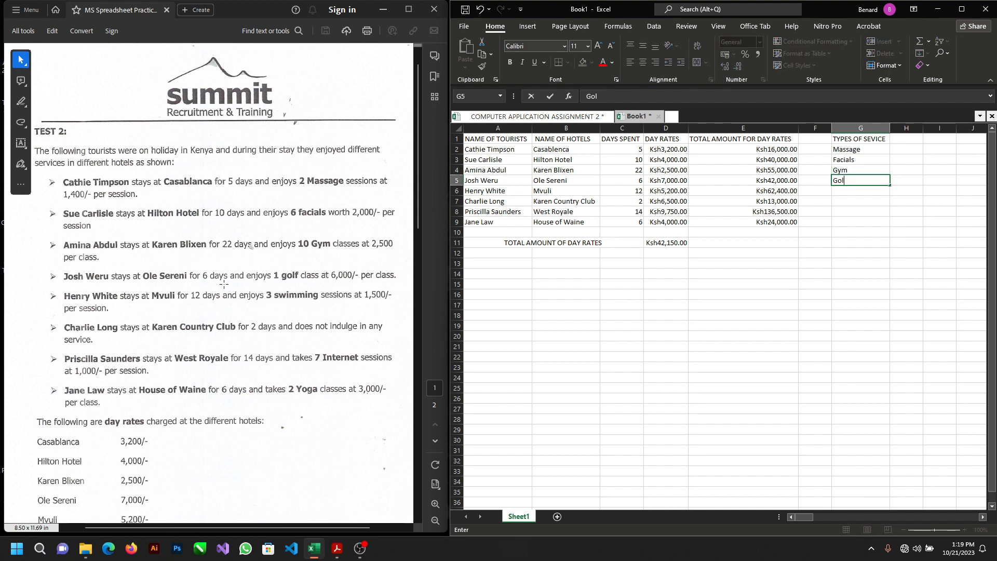
{"action": "type", "text": "f"}
{"action": "key", "text": "Return"}
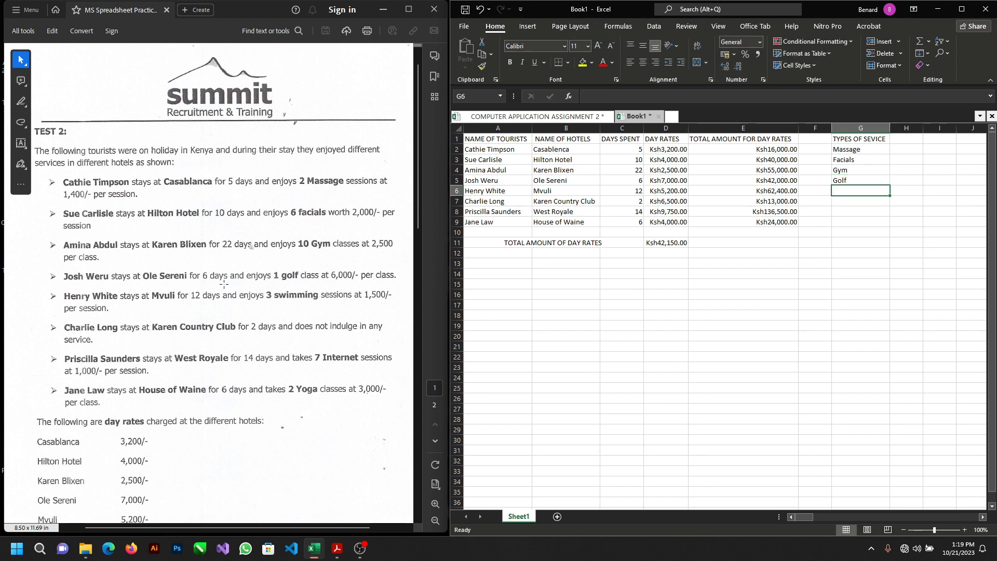
{"action": "type", "text": "S"}
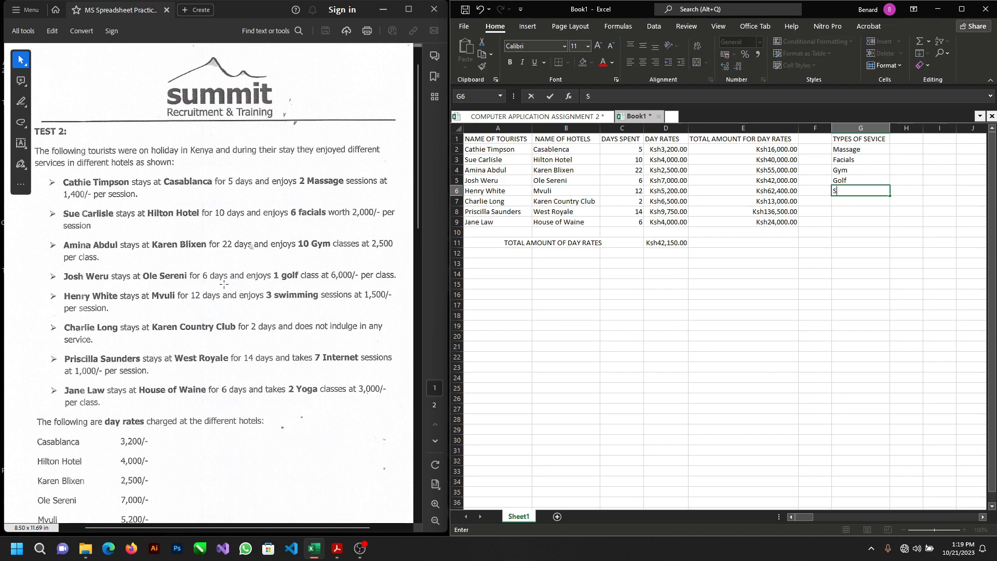
{"action": "type", "text": "wimming"}
{"action": "key", "text": "Return"}
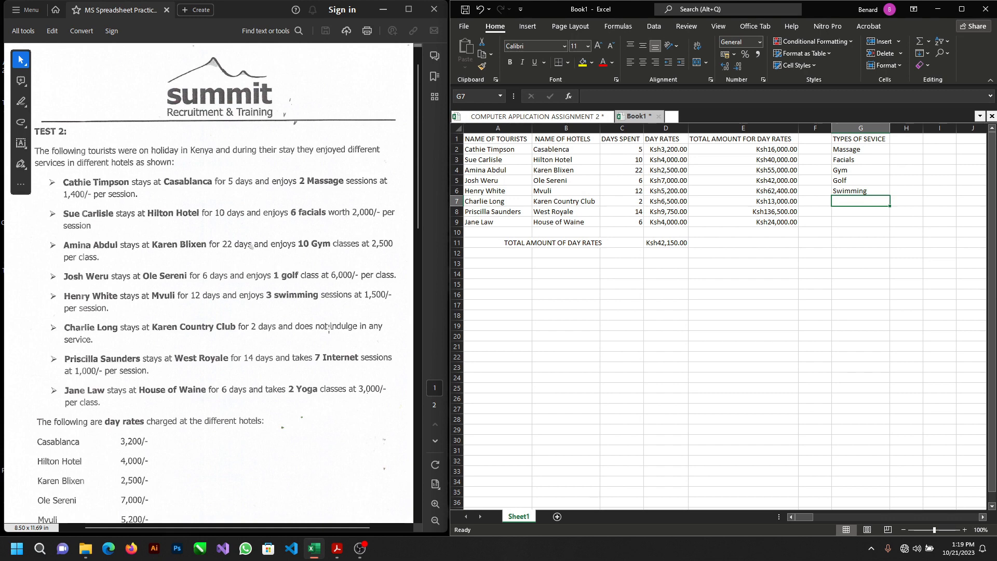
Step: Leave G7 blank for the tourist without a service, and enter Internet in G8 and Yoga in G9
{"action": "key", "text": "Return"}
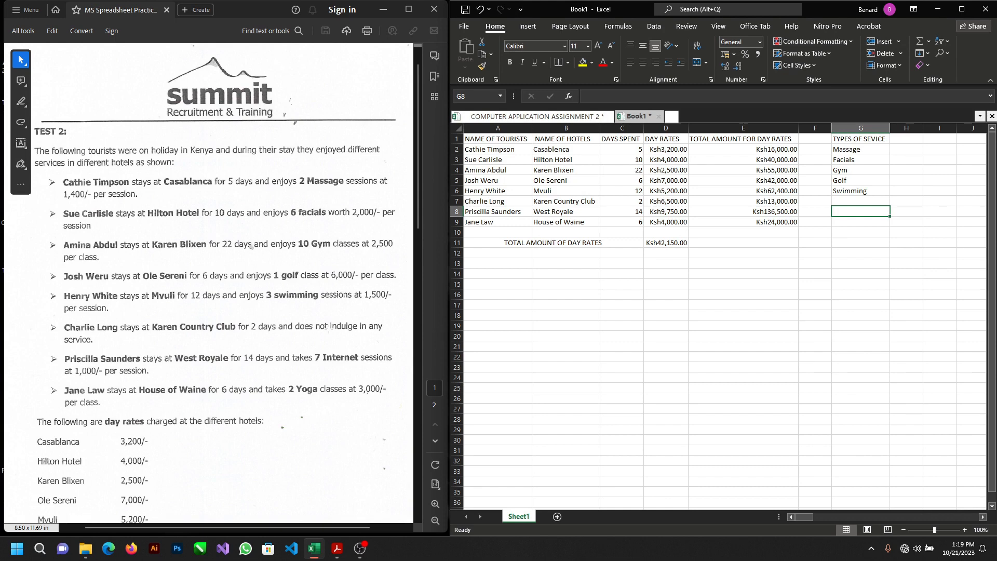
{"action": "type", "text": "I"}
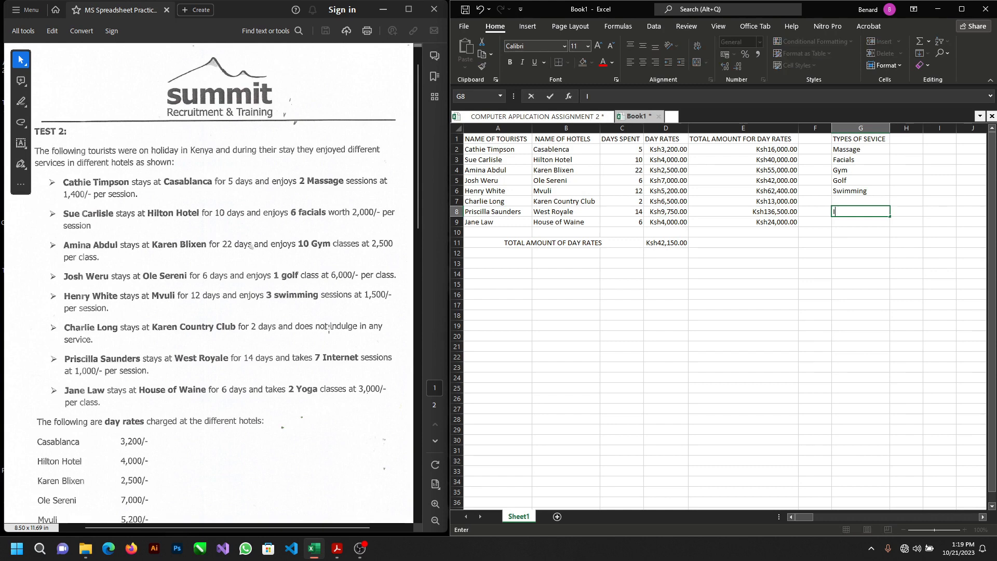
{"action": "type", "text": "nternet"}
{"action": "key", "text": "Return"}
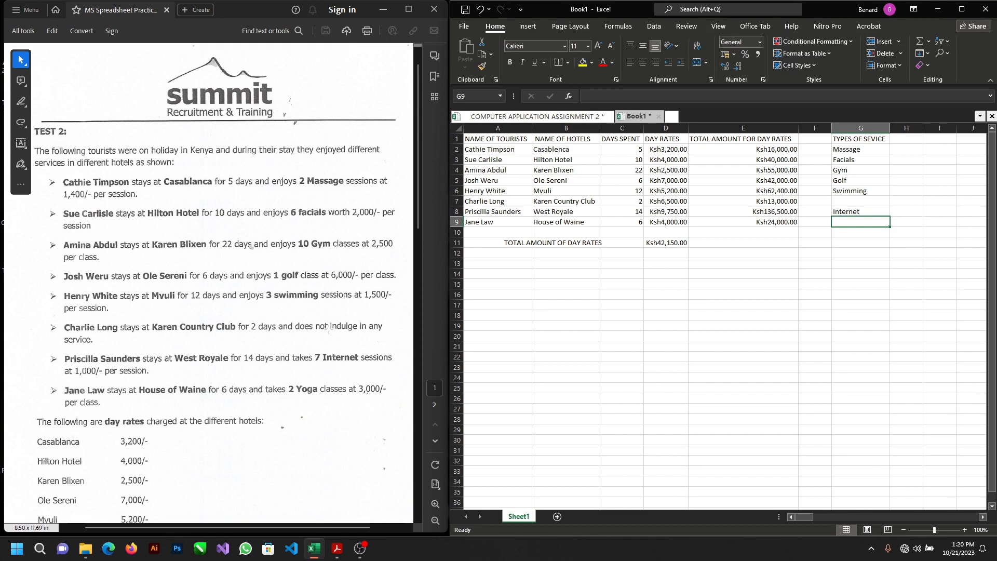
{"action": "type", "text": "Yoga"}
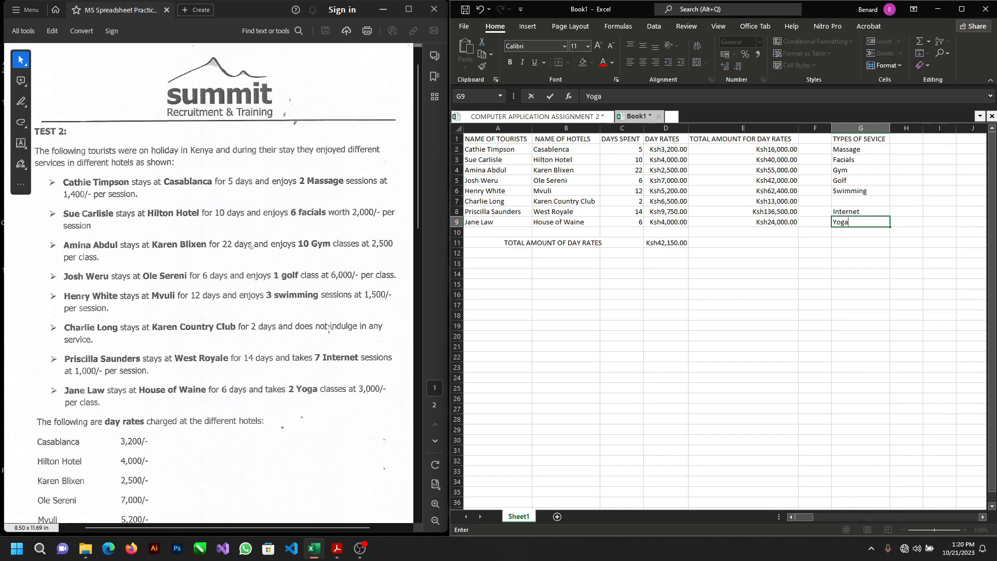
{"action": "key", "text": "Tab"}
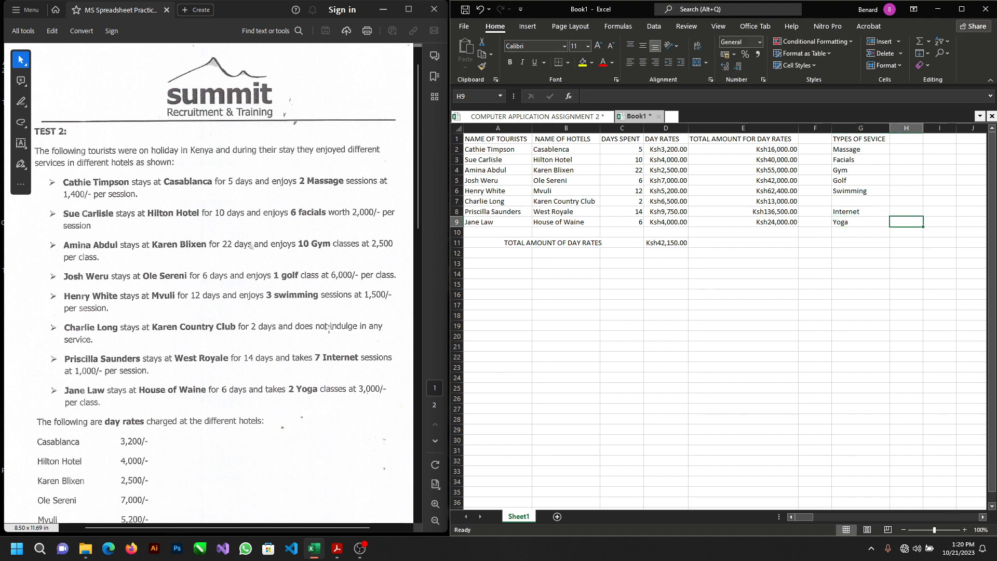
{"action": "left_click_drag", "start_coordinate": [5, 309], "coordinate": [89, 307]}
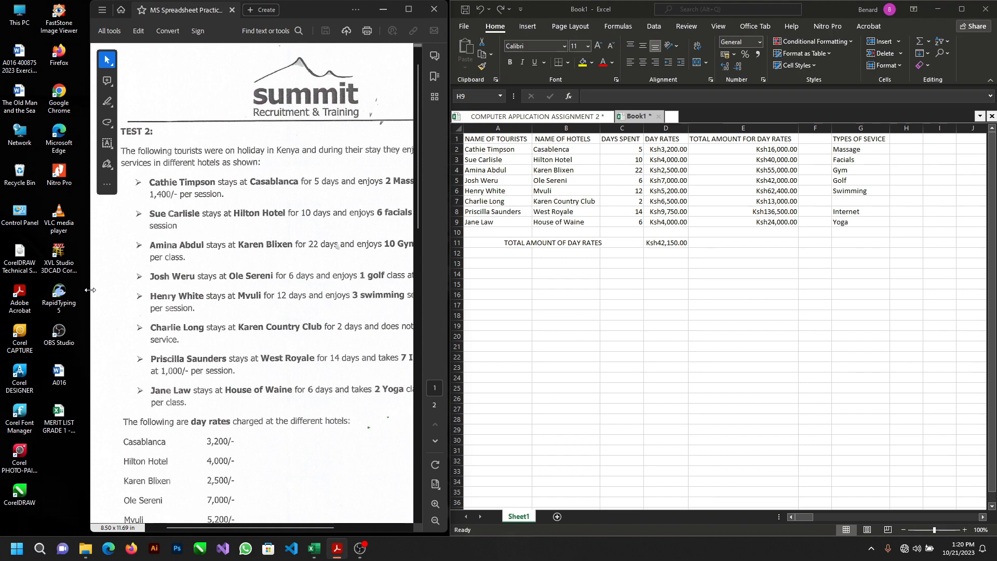
{"action": "left_click_drag", "start_coordinate": [70, 288], "coordinate": [3, 270]}
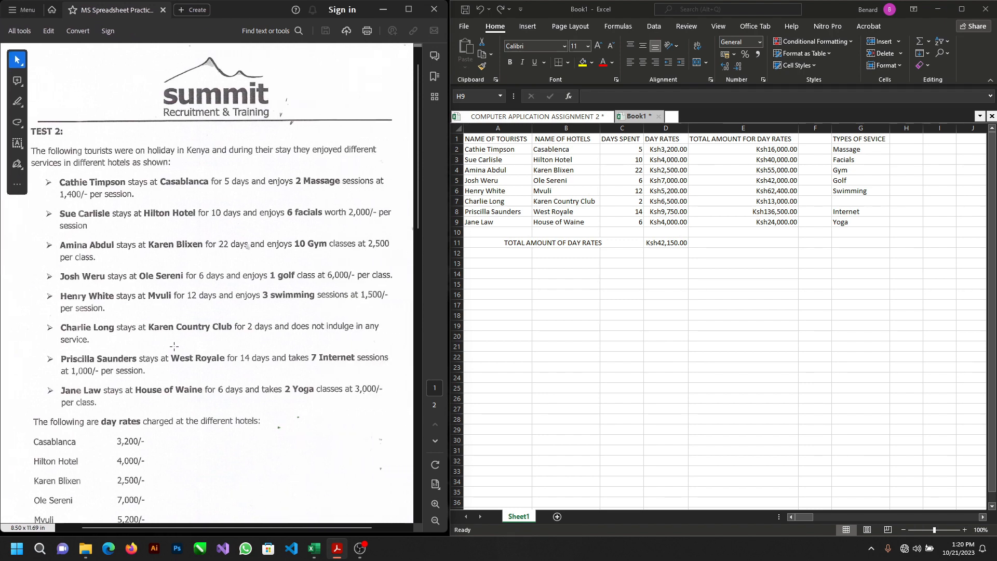
Step: Check the test's requirements list, enter the header RATE PER SERVICE in cell H1 and autofit column H to it
{"action": "scroll", "coordinate": [174, 346], "scroll_direction": "down", "scroll_amount": 5}
{"action": "scroll", "coordinate": [174, 346], "scroll_direction": "down", "scroll_amount": 15}
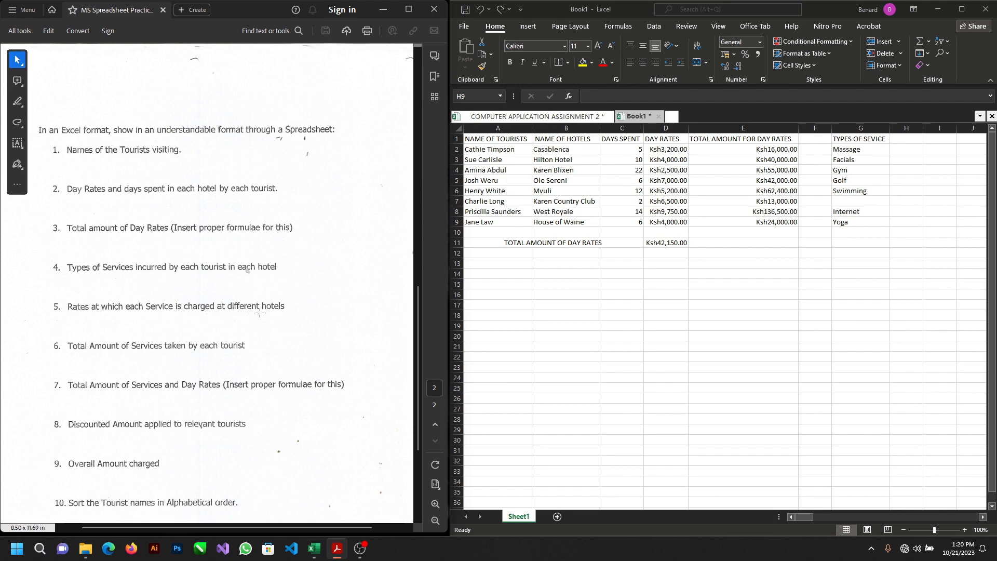
{"action": "left_click", "coordinate": [907, 137]}
{"action": "left_click", "coordinate": [907, 137]}
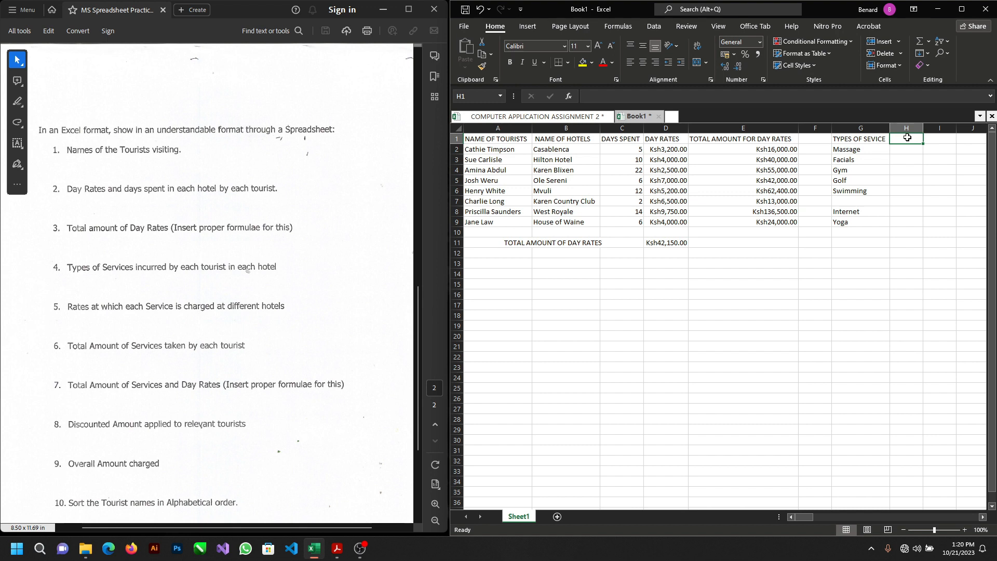
{"action": "type", "text": "rate"}
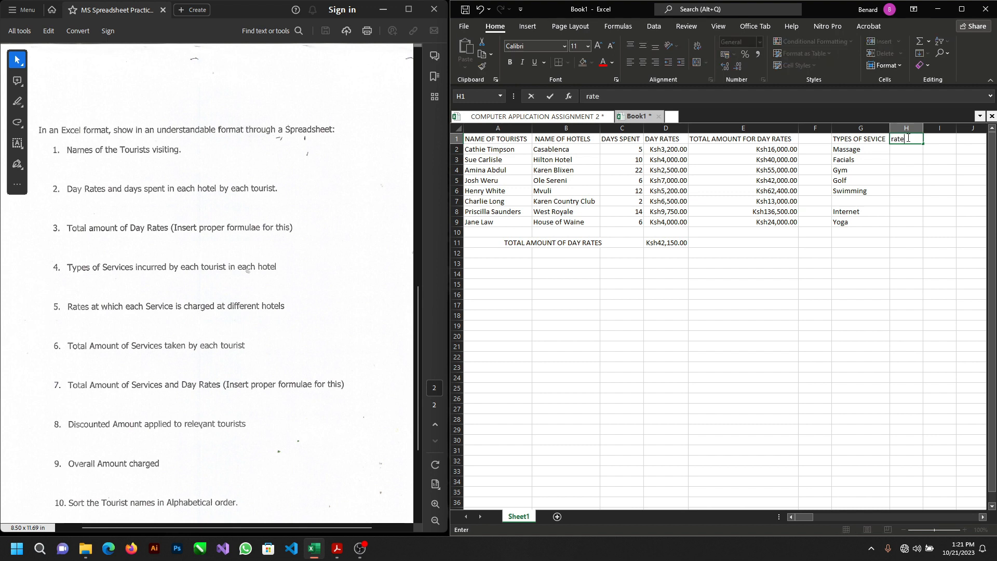
{"action": "key", "text": "BackSpace"}
{"action": "key", "text": "BackSpace"}
{"action": "key", "text": "BackSpace"}
{"action": "key", "text": "BackSpace"}
{"action": "type", "text": "RATE PER SER"}
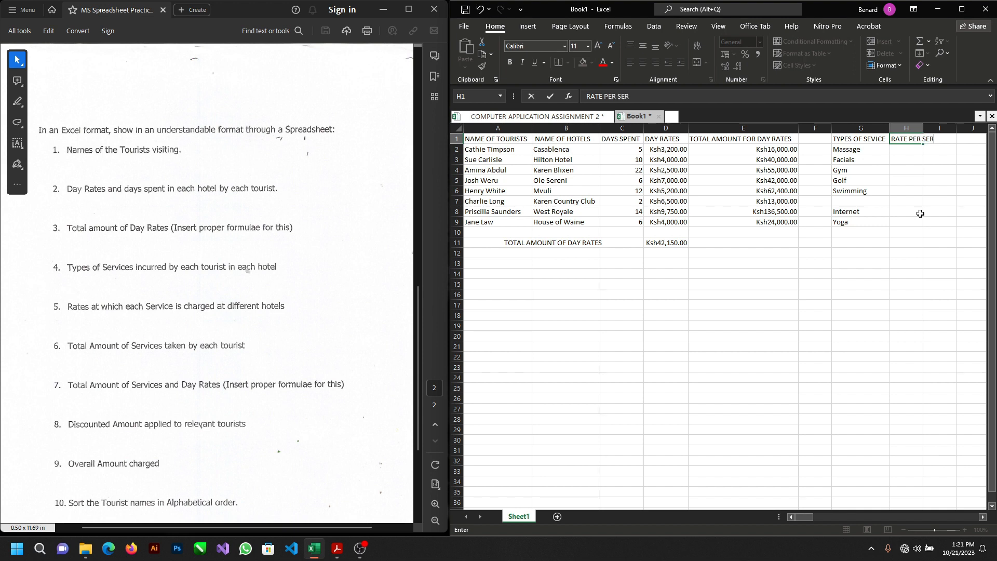
{"action": "type", "text": "VICE"}
{"action": "key", "text": "Return"}
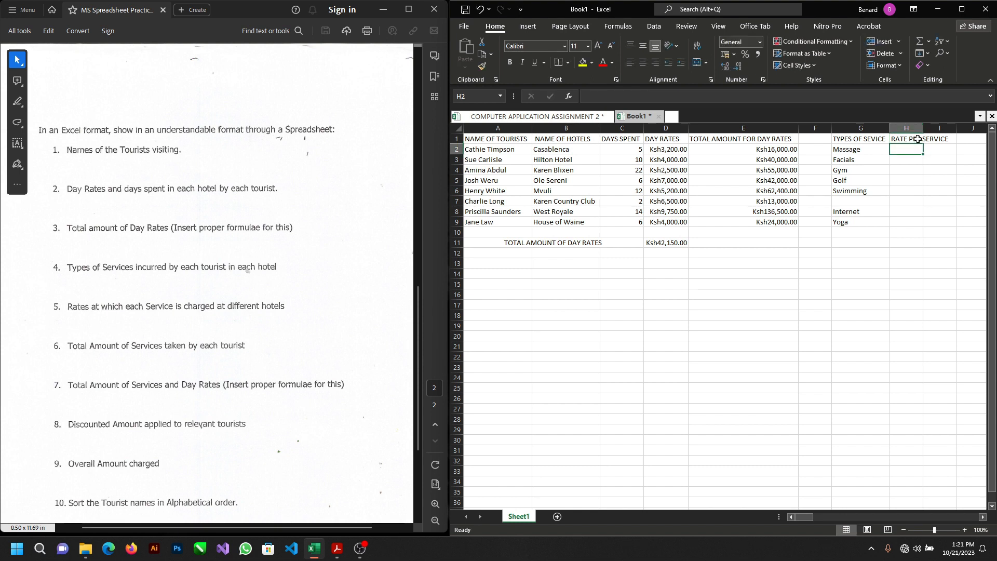
{"action": "left_click", "coordinate": [918, 139]}
{"action": "double_click", "coordinate": [923, 127]}
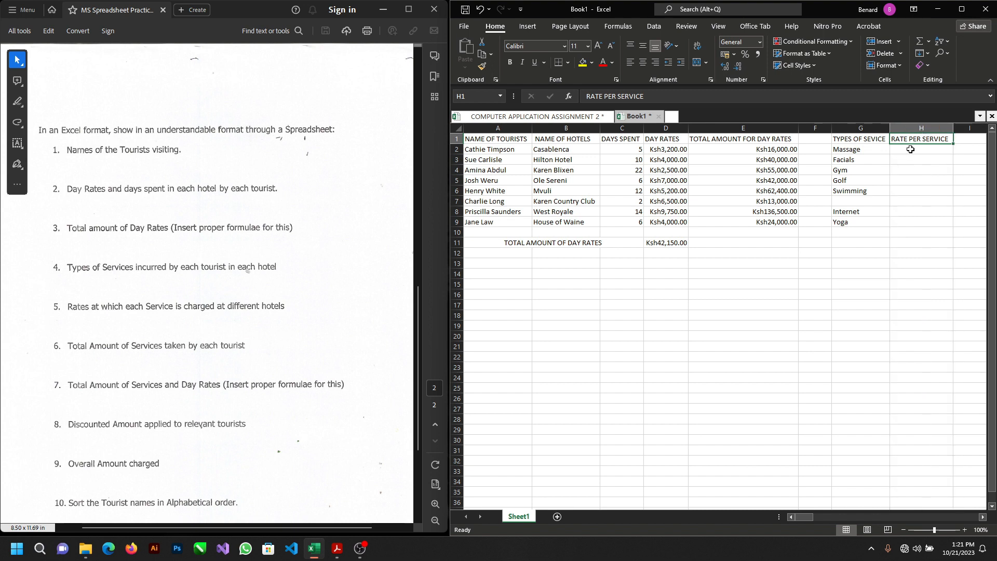
Step: Enter the service rates from the test PDF in cells H2 to H5: 1400, 2000, 2500 and 6000
{"action": "left_click", "coordinate": [910, 149]}
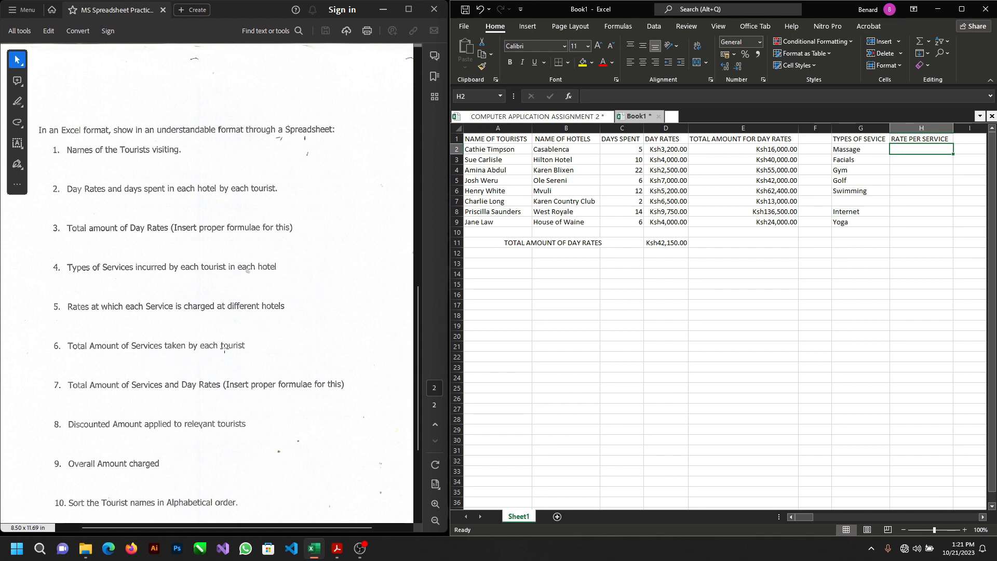
{"action": "scroll", "coordinate": [228, 342], "scroll_direction": "up", "scroll_amount": 15}
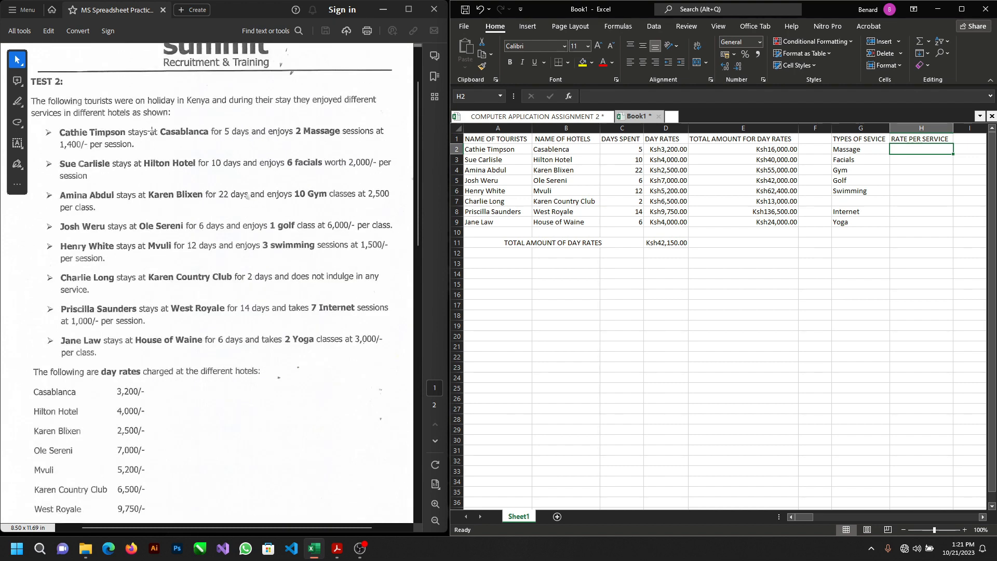
{"action": "scroll", "coordinate": [344, 181], "scroll_direction": "up", "scroll_amount": 1}
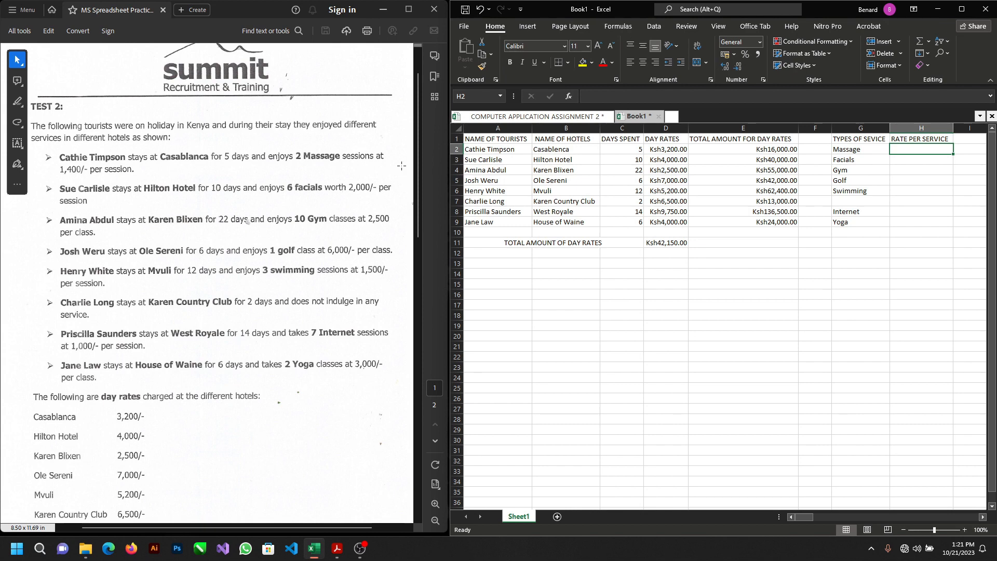
{"action": "type", "text": "1400"}
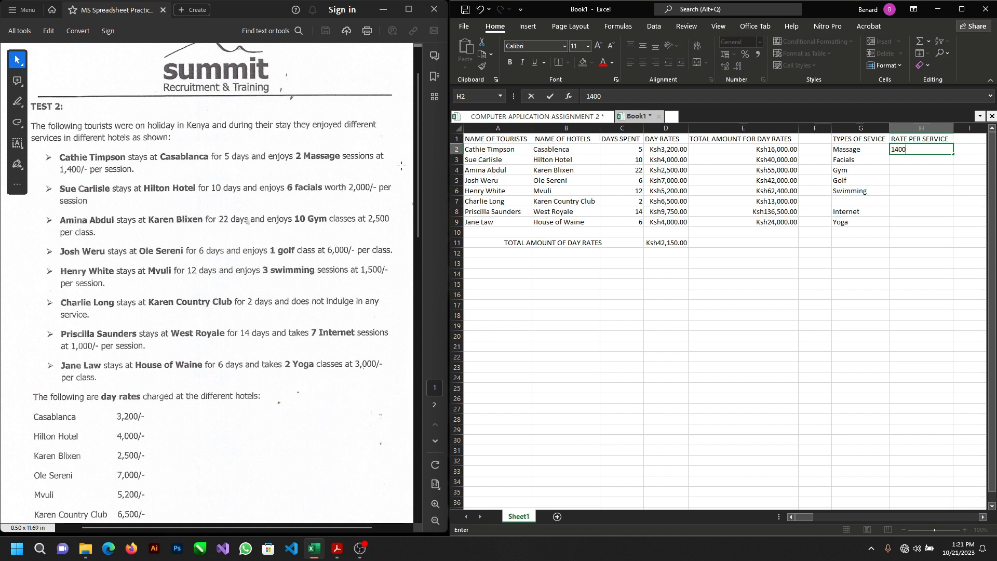
{"action": "key", "text": "Return"}
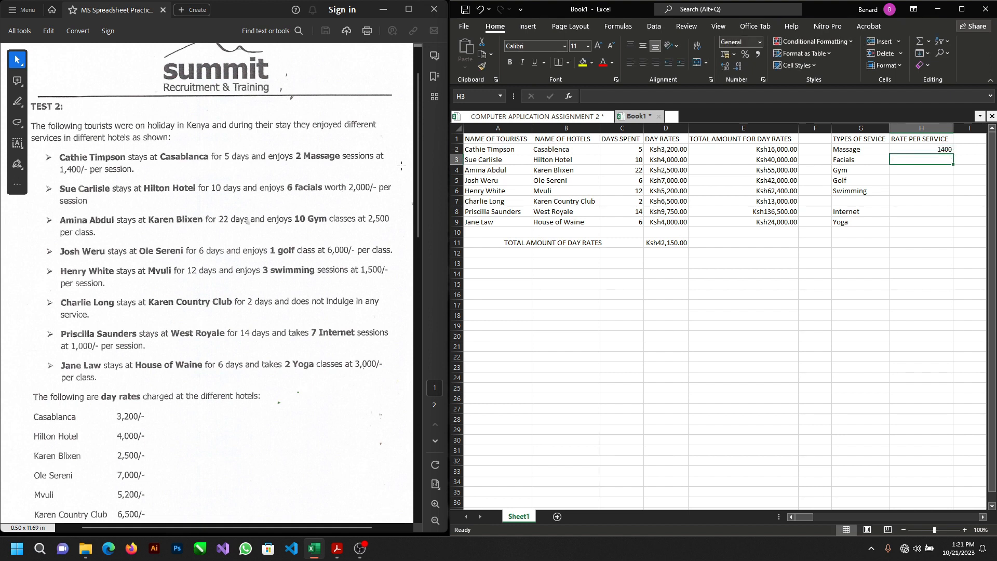
{"action": "type", "text": "2000"}
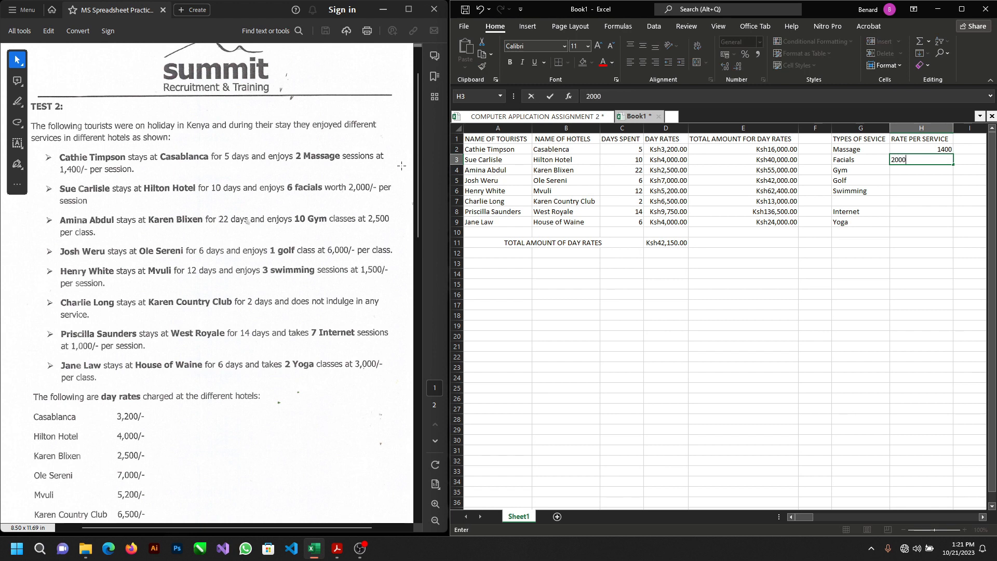
{"action": "key", "text": "Return"}
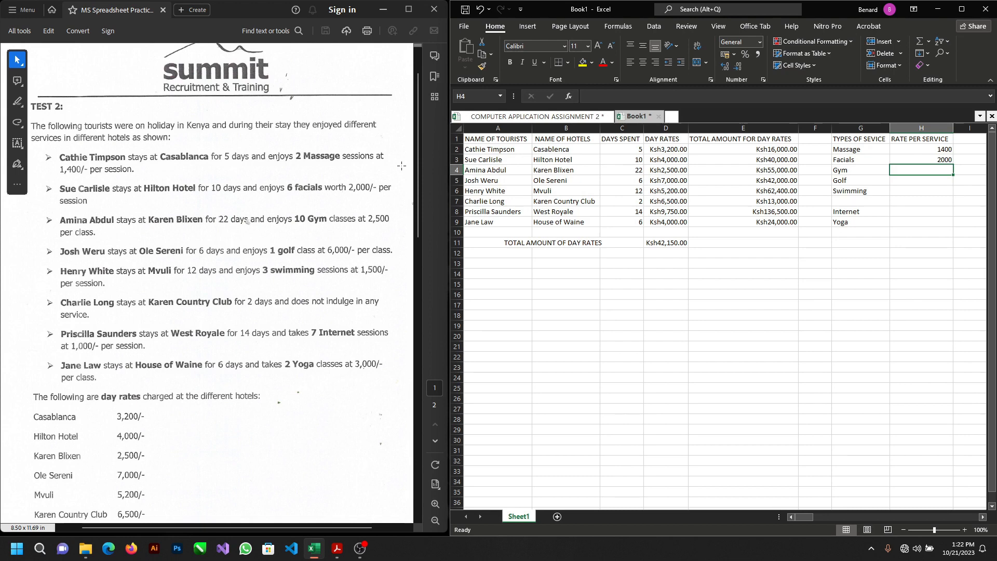
{"action": "type", "text": "2500"}
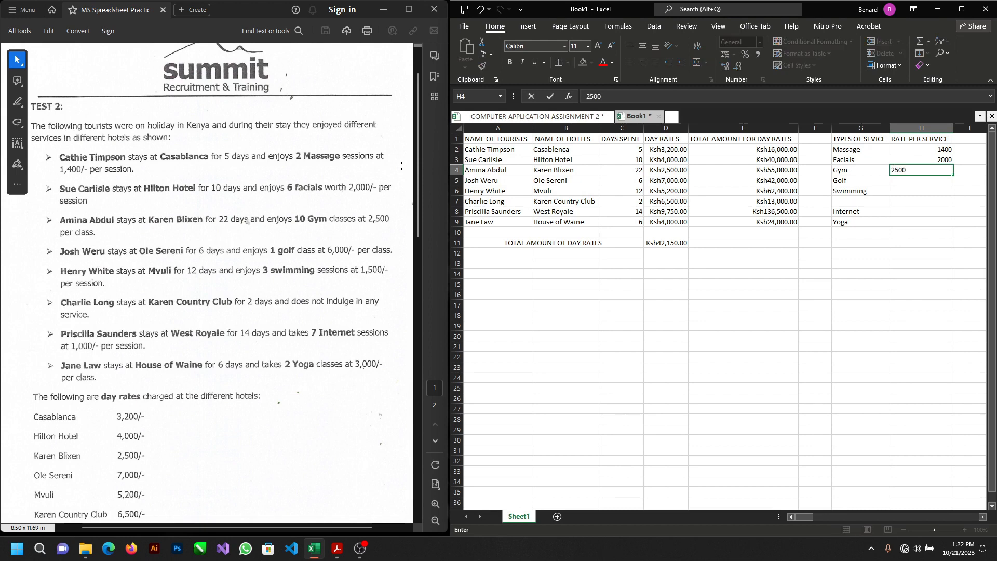
{"action": "key", "text": "Return"}
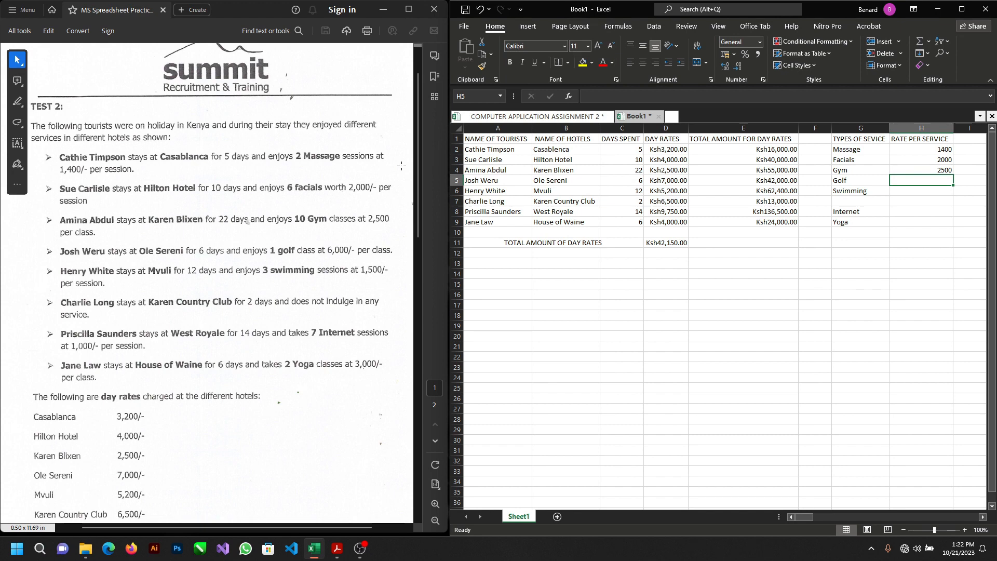
{"action": "type", "text": "6000"}
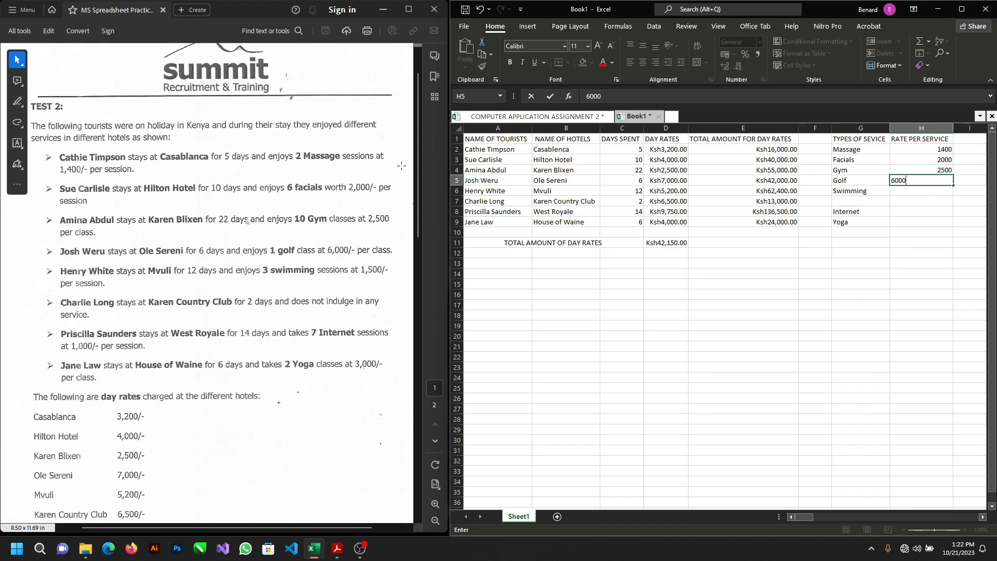
{"action": "key", "text": "Return"}
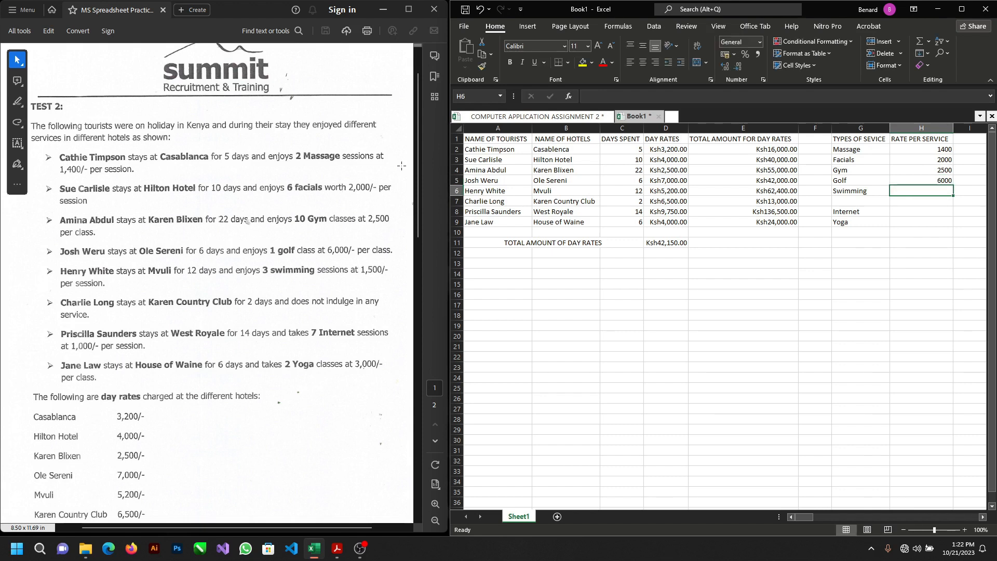
Step: Enter the remaining service rates: 1500 in H6, 1000 in H8 and 3000 in H9, leaving H7 blank
{"action": "type", "text": "1500"}
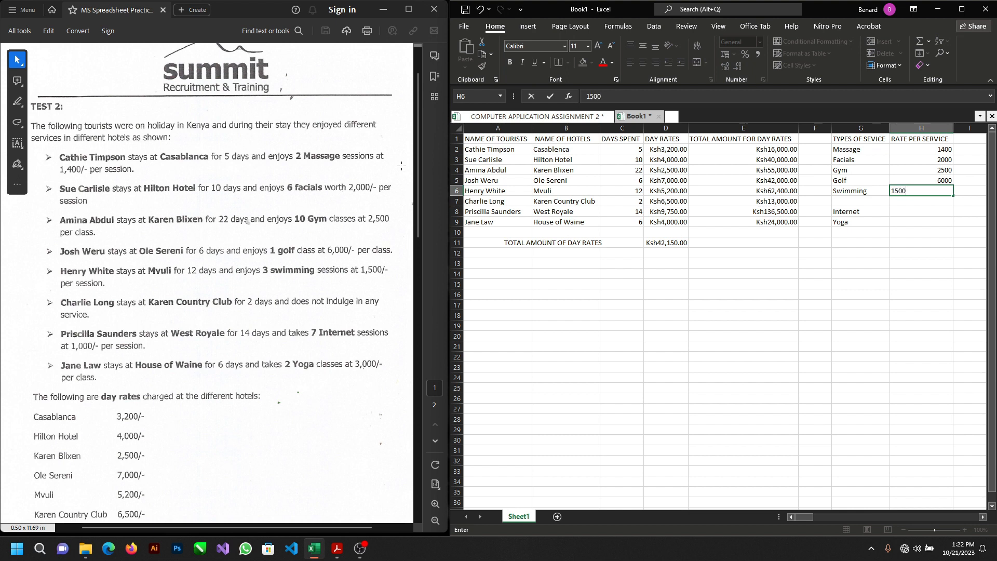
{"action": "key", "text": "Return"}
{"action": "key", "text": "Return"}
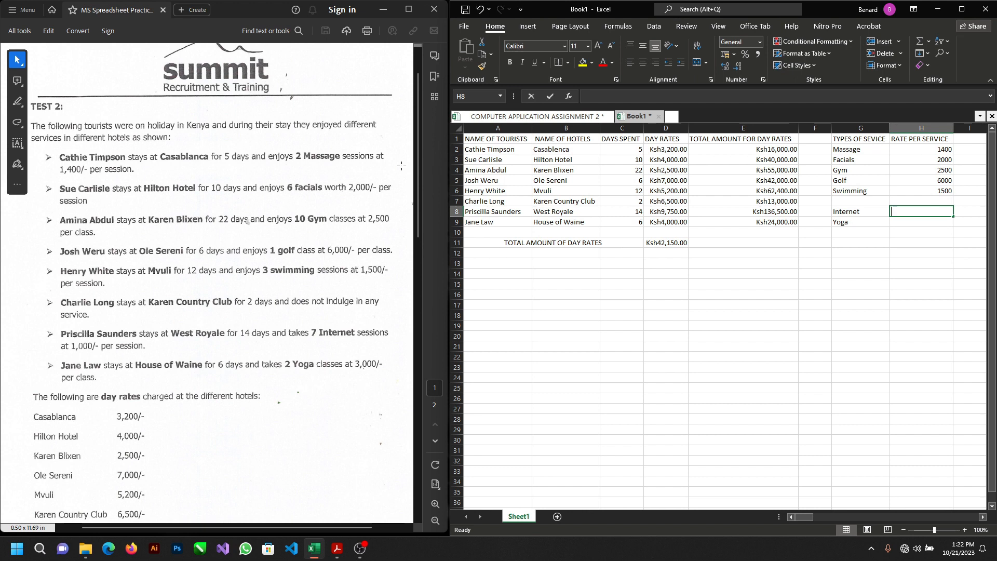
{"action": "type", "text": "1000"}
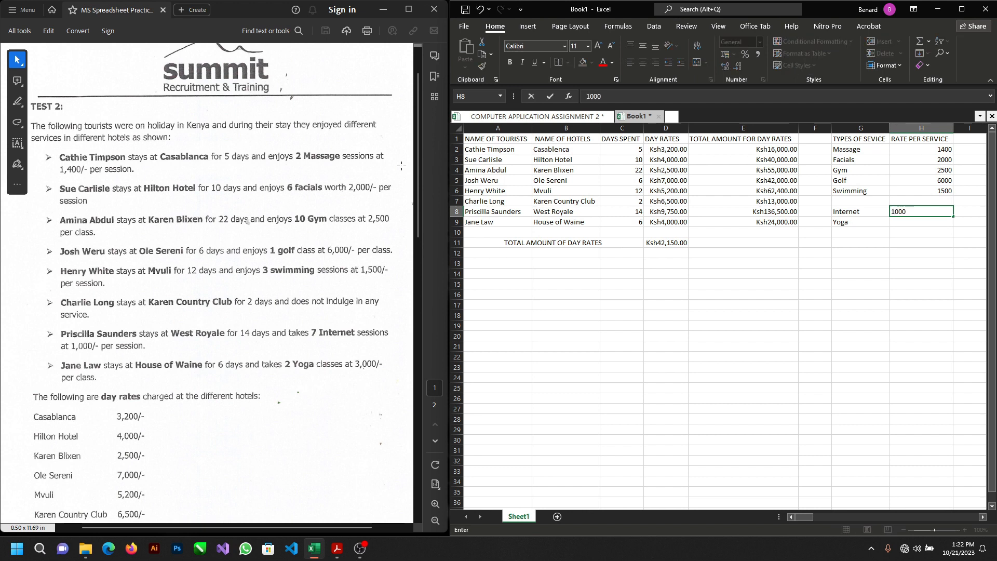
{"action": "key", "text": "Return"}
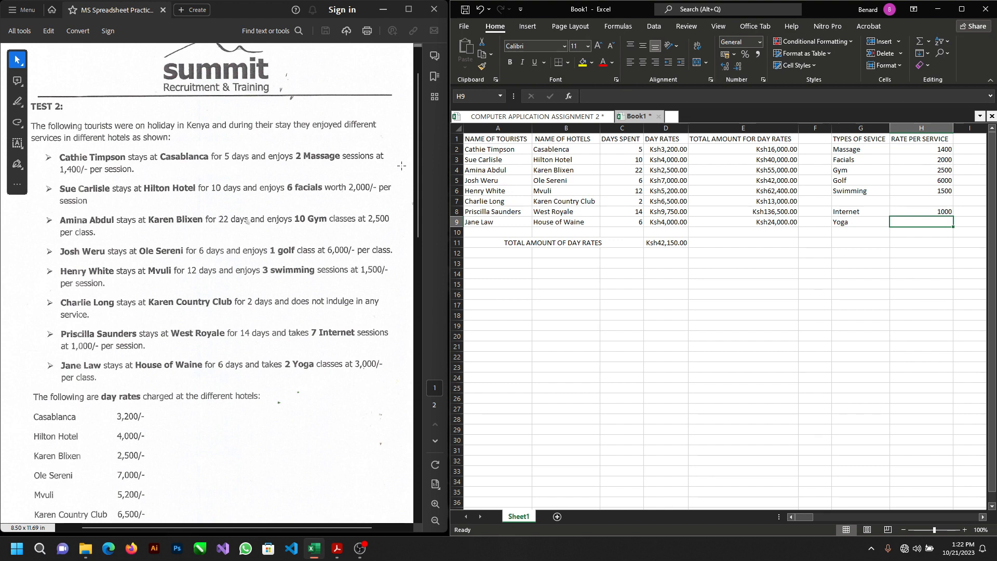
{"action": "type", "text": "3000"}
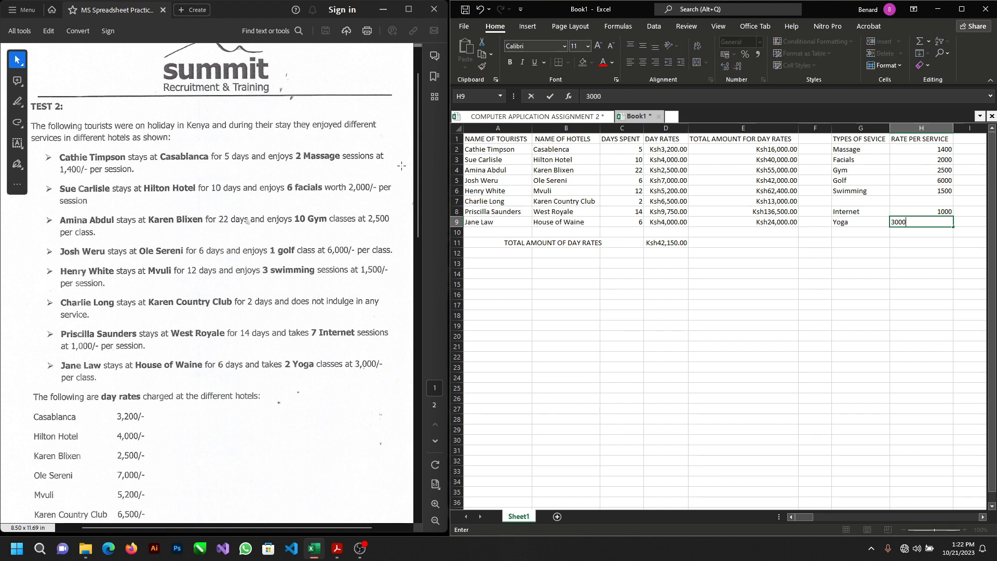
{"action": "key", "text": "Return"}
Step: Enter the header NUMBER OF SESSIONS in cell I1 and autofit column I to it
{"action": "key", "text": "Right"}
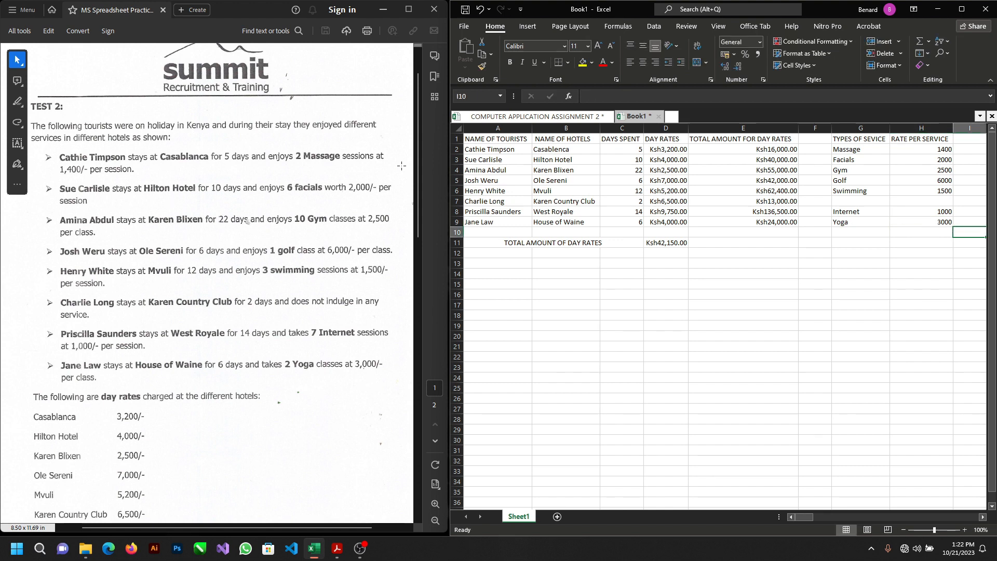
{"action": "key", "text": "Up"}
{"action": "key", "text": "Up"}
{"action": "key", "text": "Up"}
{"action": "key", "text": "Up"}
{"action": "key", "text": "Up"}
{"action": "key", "text": "Up"}
{"action": "key", "text": "Up"}
{"action": "key", "text": "Up"}
{"action": "key", "text": "Up"}
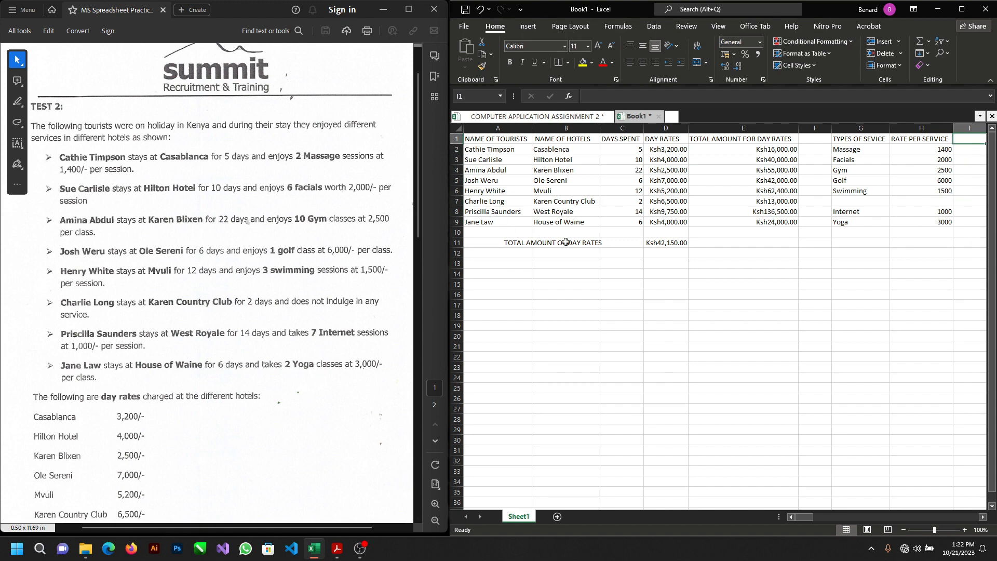
{"action": "scroll", "coordinate": [700, 311], "scroll_direction": "right", "scroll_amount": 3}
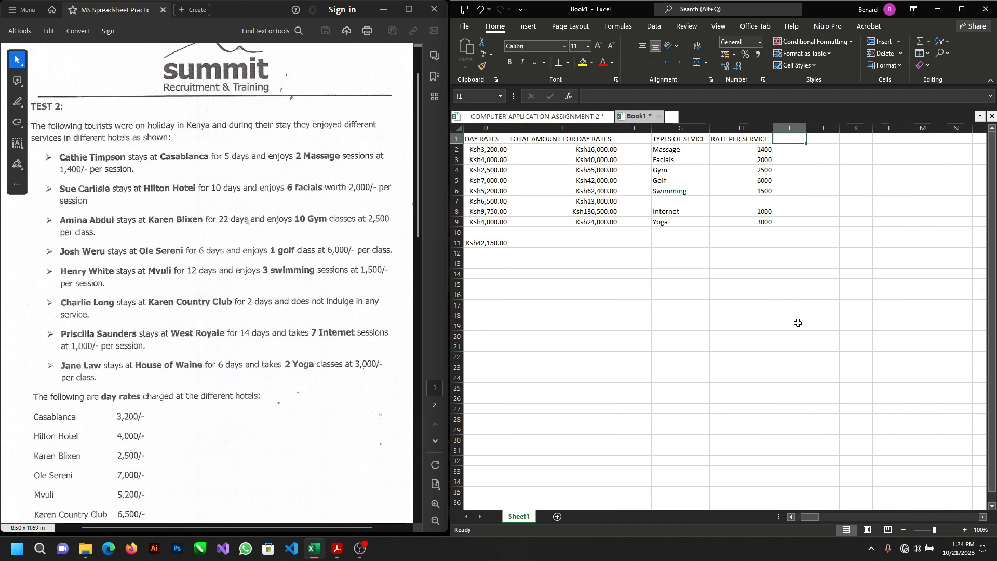
{"action": "type", "text": "n"}
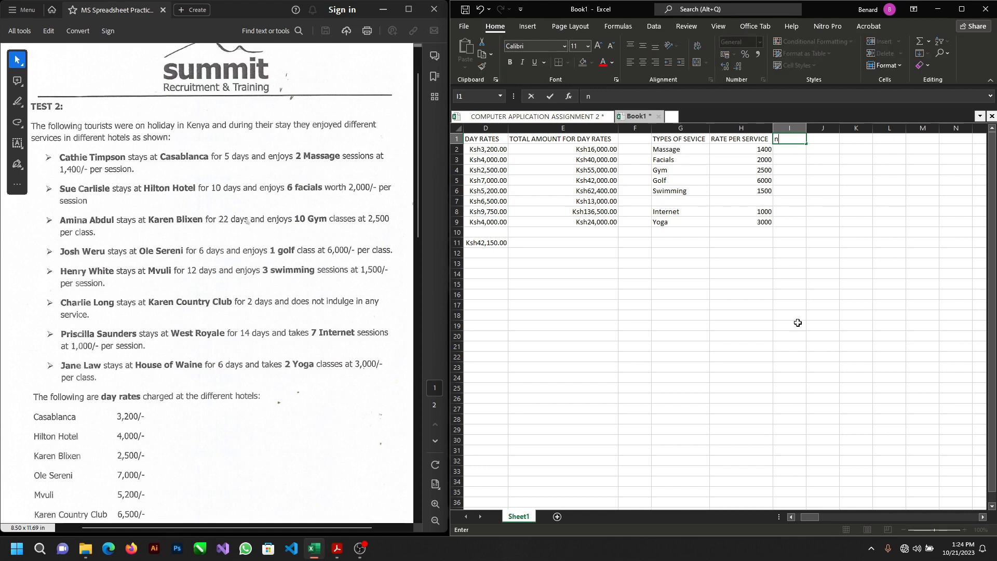
{"action": "type", "text": "NUMBER OF SESS"}
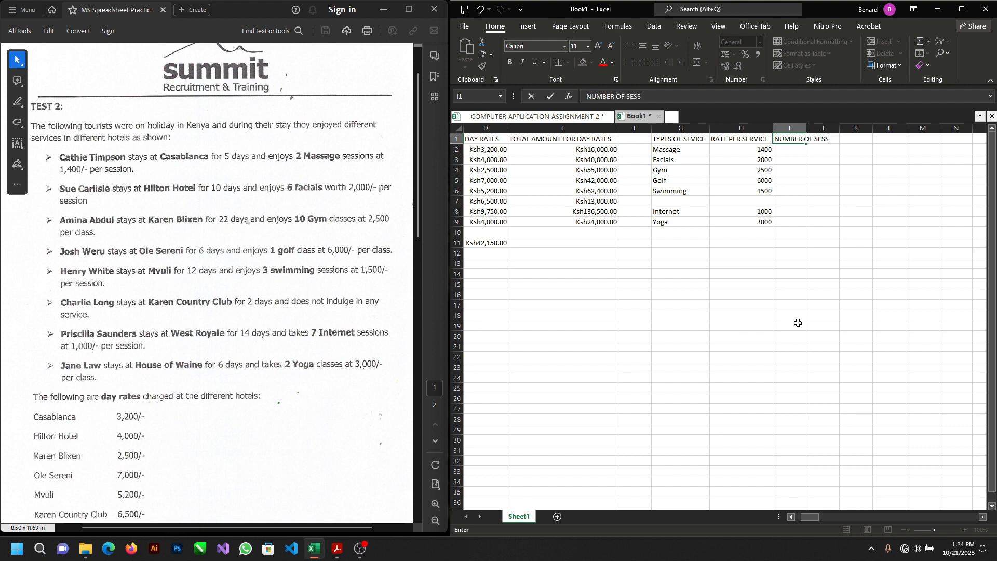
{"action": "type", "text": "IONS"}
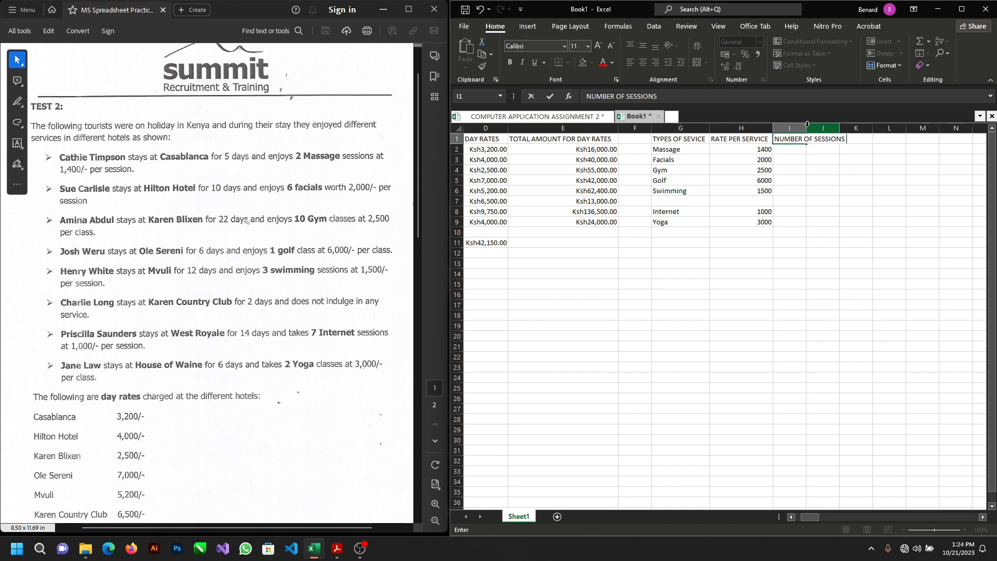
{"action": "left_click", "coordinate": [791, 152]}
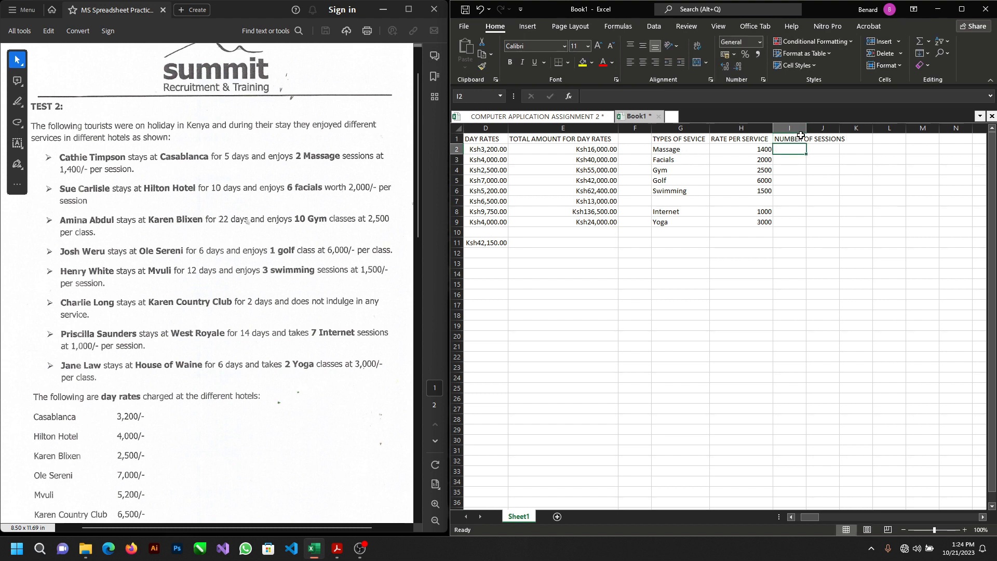
{"action": "double_click", "coordinate": [807, 127]}
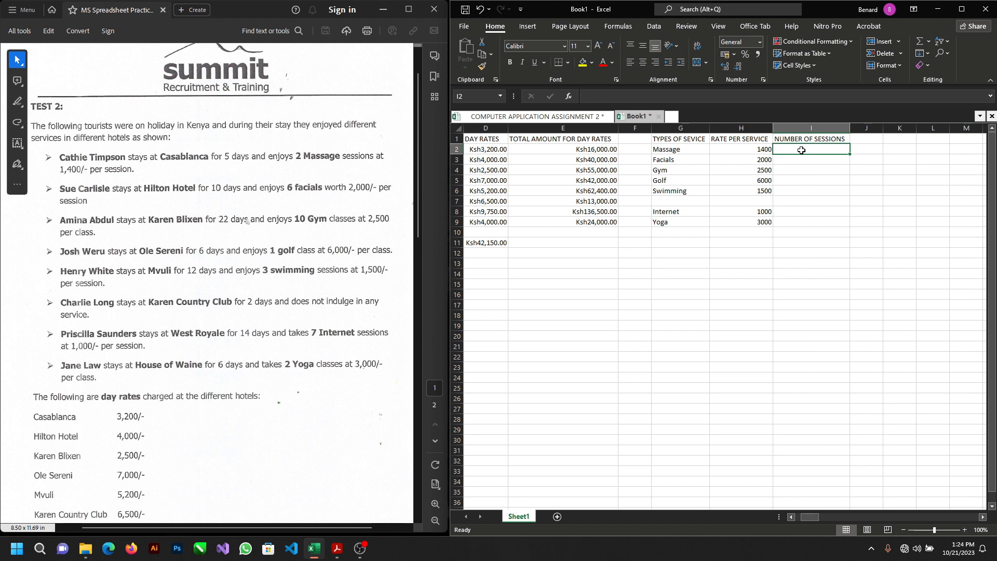
Step: Enter the session counts from the test PDF in cells I2 to I5: 2, 6, 10 and 1
{"action": "type", "text": "2"}
{"action": "key", "text": "Return"}
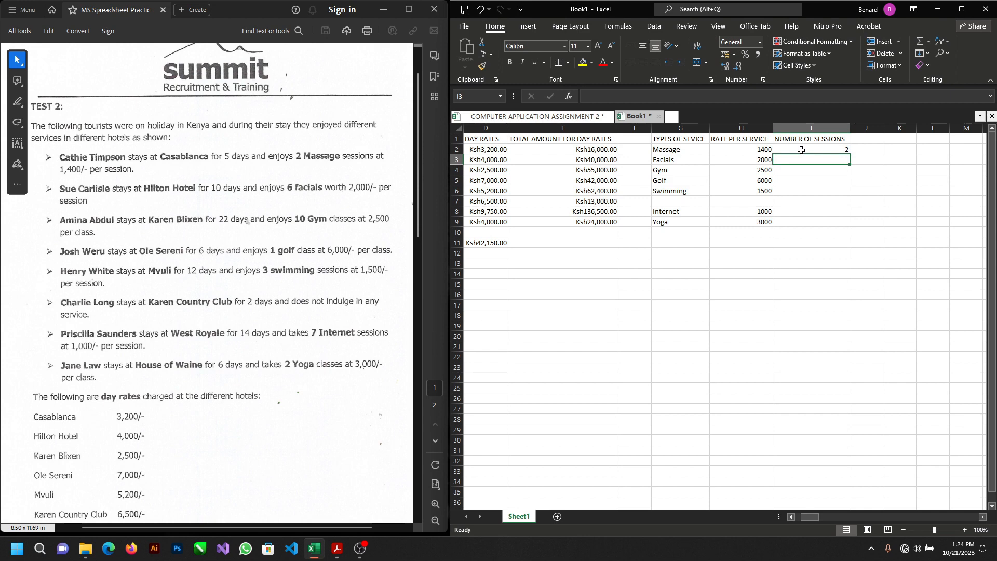
{"action": "type", "text": "6"}
{"action": "key", "text": "Return"}
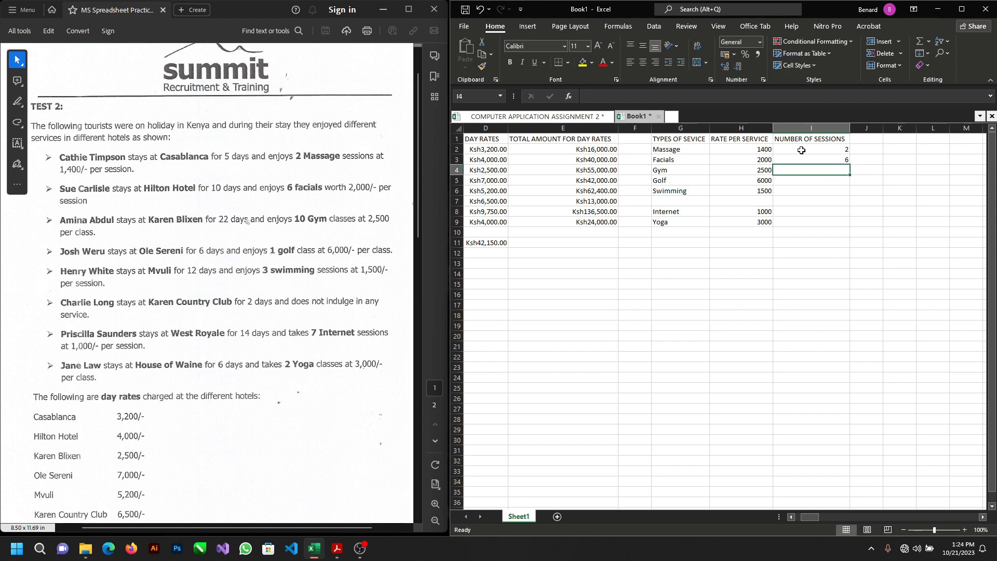
{"action": "type", "text": "10"}
{"action": "key", "text": "Return"}
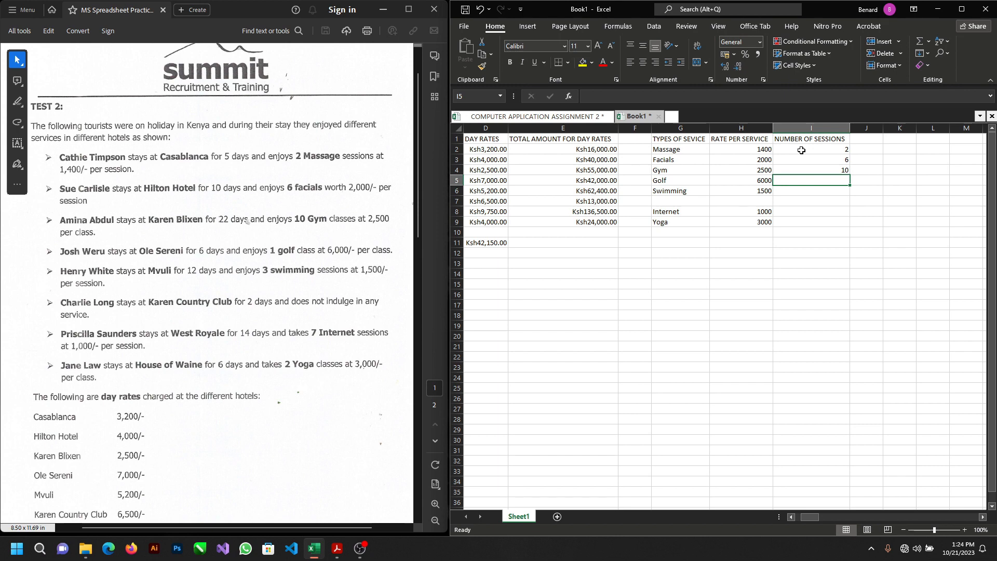
{"action": "type", "text": "1"}
{"action": "key", "text": "Return"}
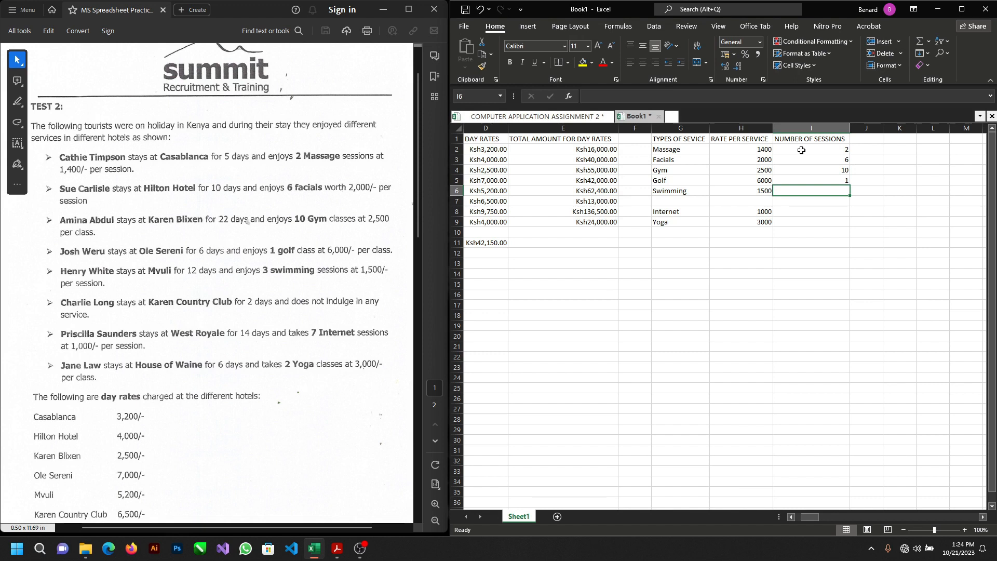
Step: Enter the remaining session counts: 3 in I6, 7 in I8 and 2 in I9, leaving I7 blank
{"action": "type", "text": "3"}
{"action": "key", "text": "Return"}
{"action": "key", "text": "Return"}
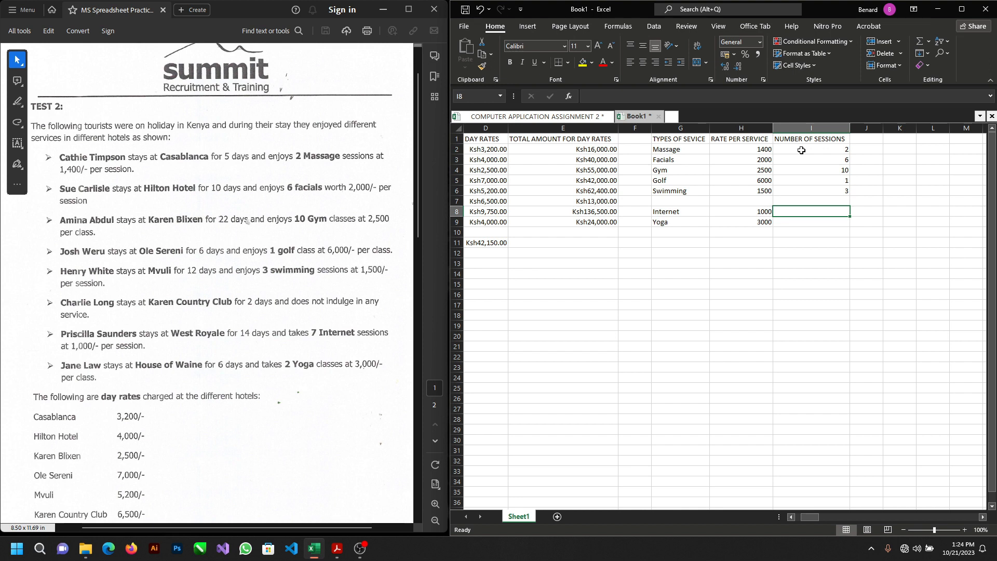
{"action": "type", "text": "7"}
{"action": "key", "text": "Return"}
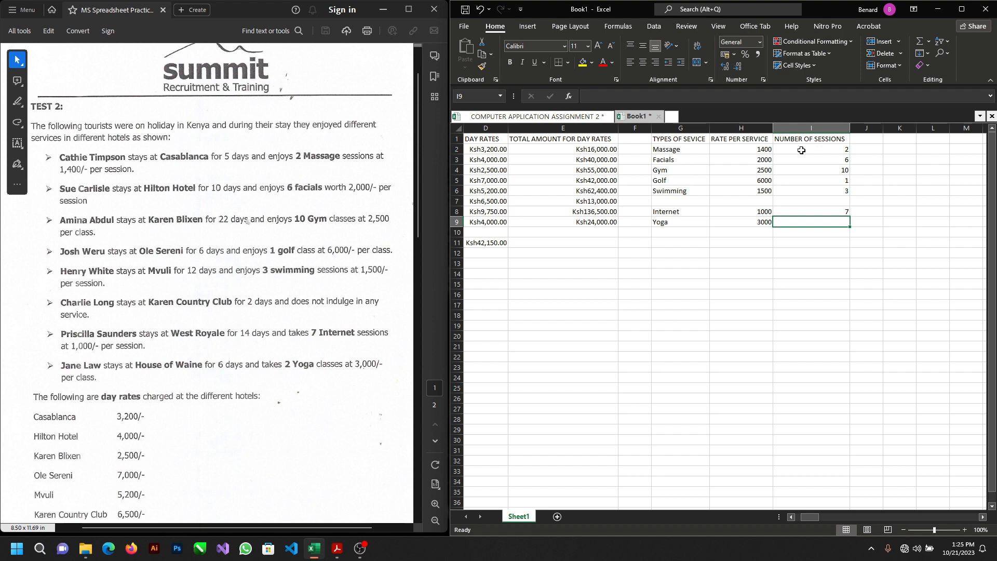
{"action": "type", "text": "2"}
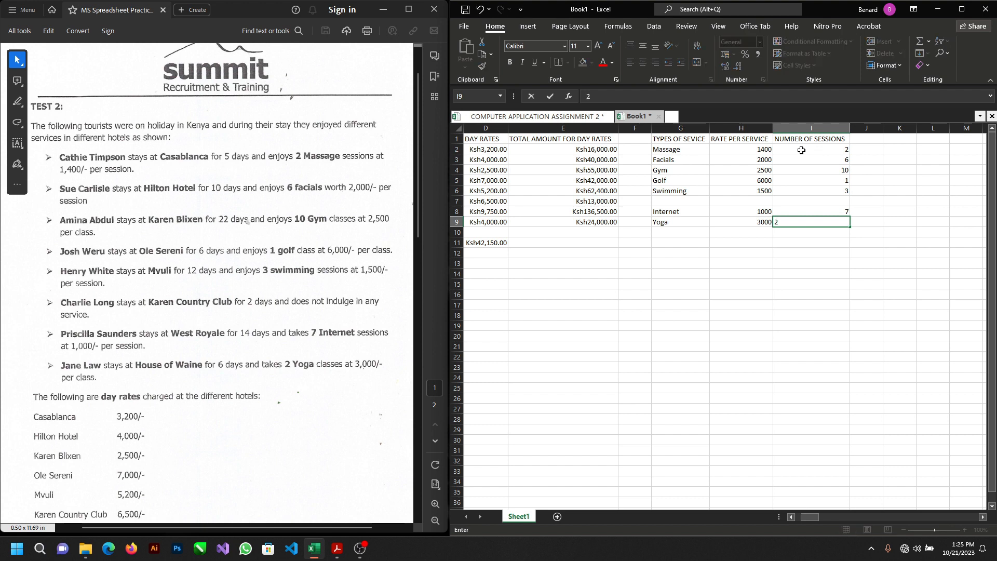
{"action": "key", "text": "Tab"}
Step: Select cell J1 for the next header and check the requirements list on the test PDF's second page
{"action": "key", "text": "Up"}
{"action": "key", "text": "Up"}
{"action": "key", "text": "Up"}
{"action": "key", "text": "Up"}
{"action": "key", "text": "Up"}
{"action": "key", "text": "Up"}
{"action": "key", "text": "Up"}
{"action": "key", "text": "Up"}
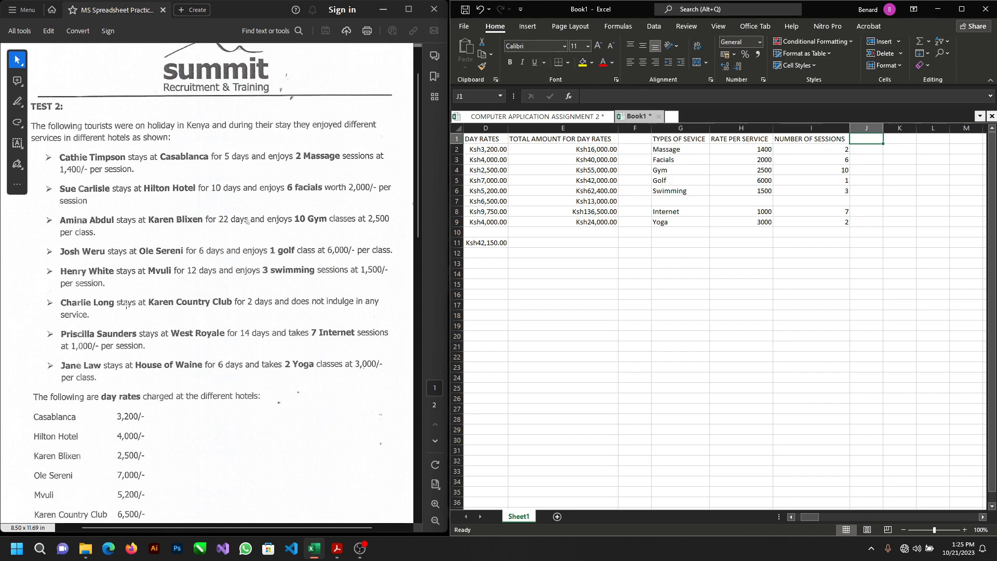
{"action": "scroll", "coordinate": [126, 307], "scroll_direction": "down", "scroll_amount": 5}
{"action": "scroll", "coordinate": [126, 306], "scroll_direction": "down", "scroll_amount": 15}
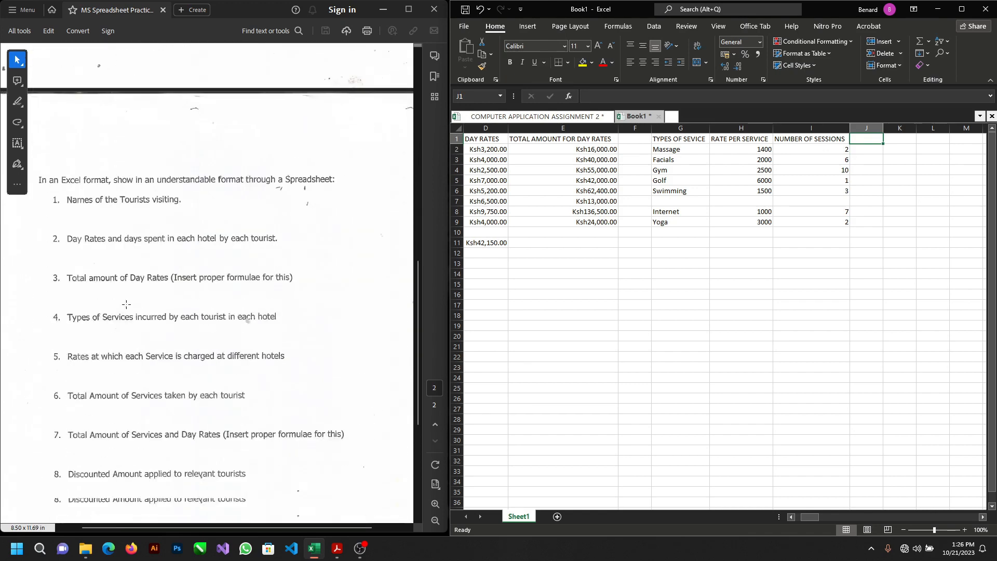
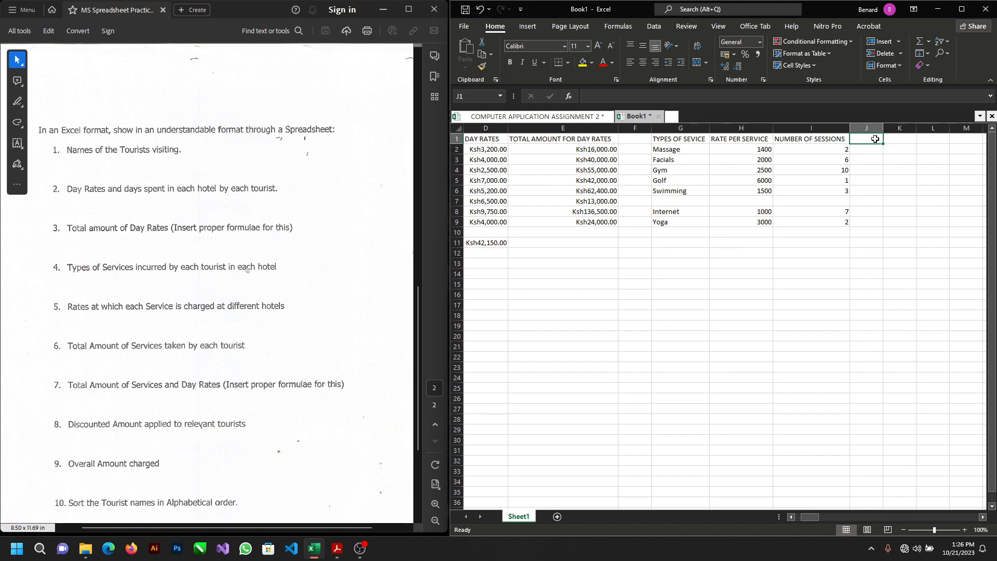
Step: Enter the header TOTAL AMOUNT OF SERVICES in cell J1 and autofit column J to it
{"action": "type", "text": "R"}
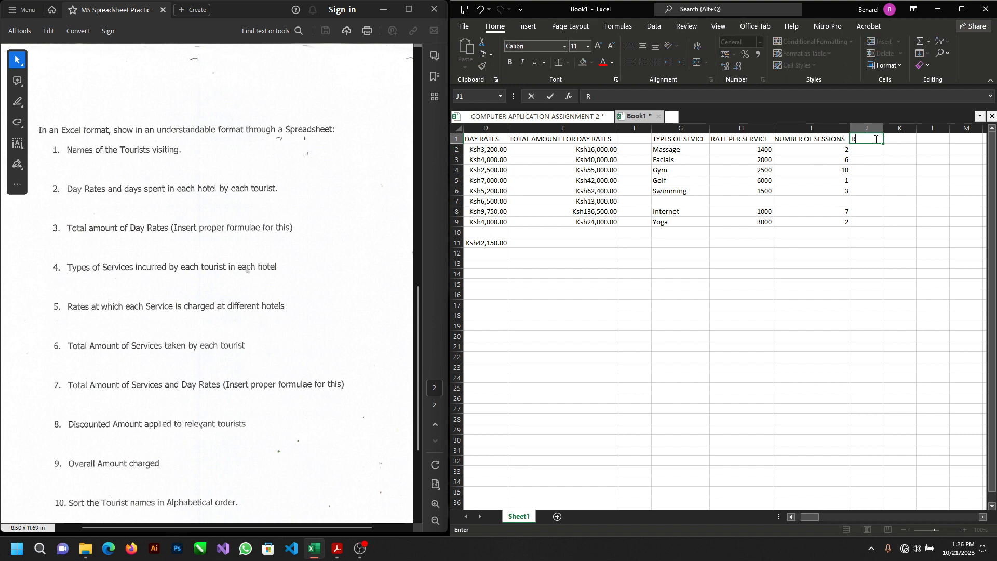
{"action": "key", "text": "BackSpace"}
{"action": "type", "text": "TOTAL AMOUNR"}
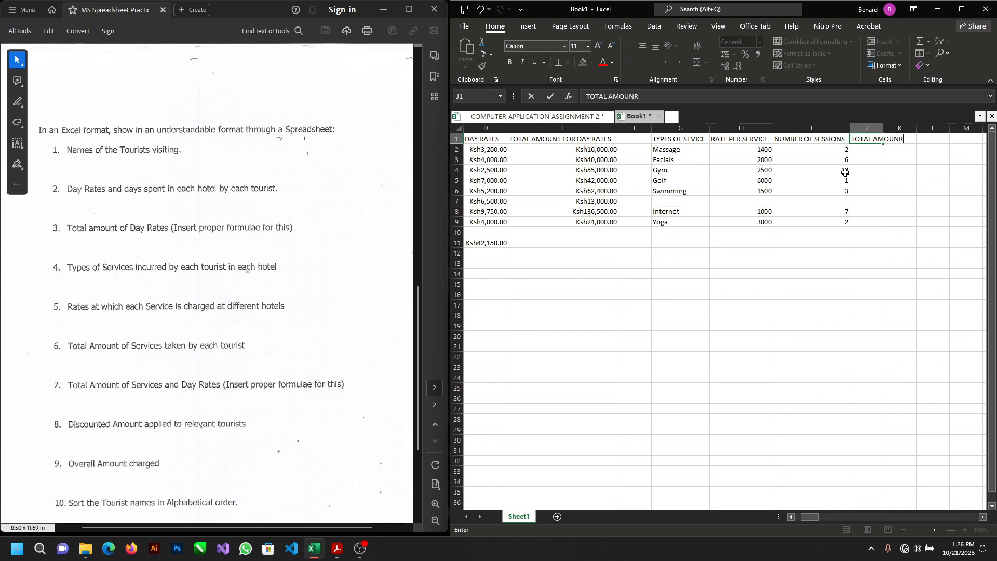
{"action": "key", "text": "BackSpace"}
{"action": "type", "text": "T OF SERVICES"}
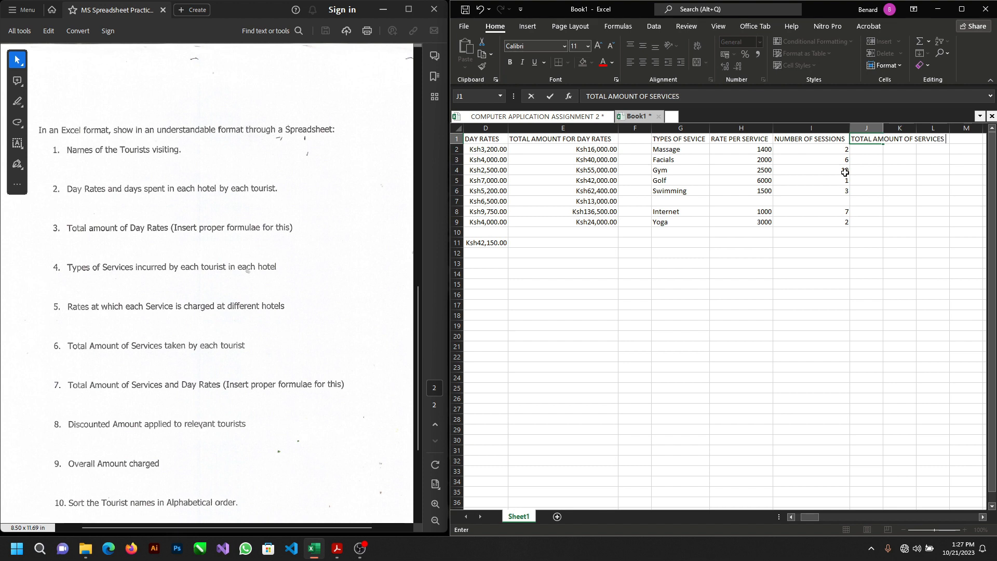
{"action": "double_click", "coordinate": [884, 124]}
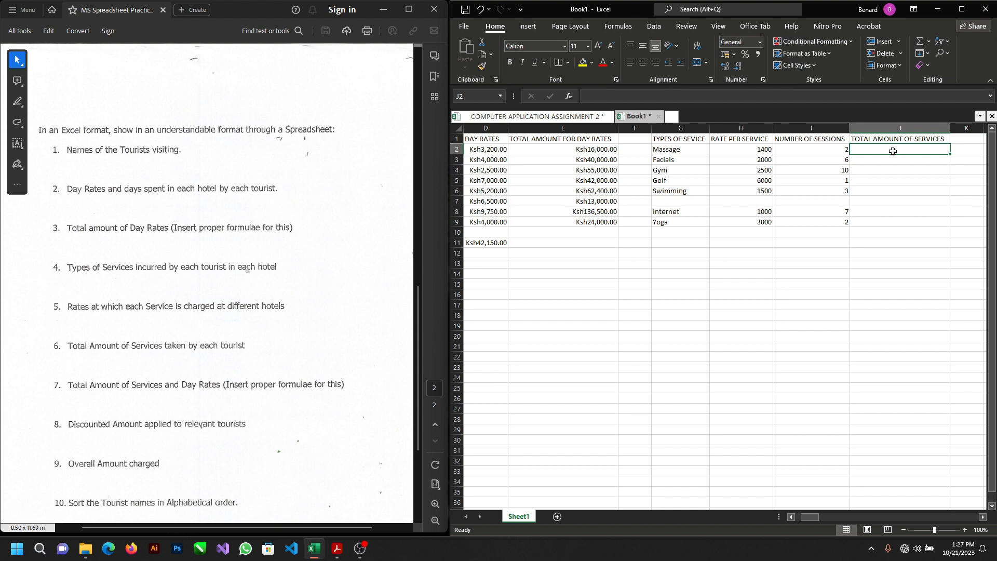
Step: Enter the formula =PRODUCT(H2:I2) in cell J2 to multiply the Massage rate by its number of sessions
{"action": "type", "text": "="}
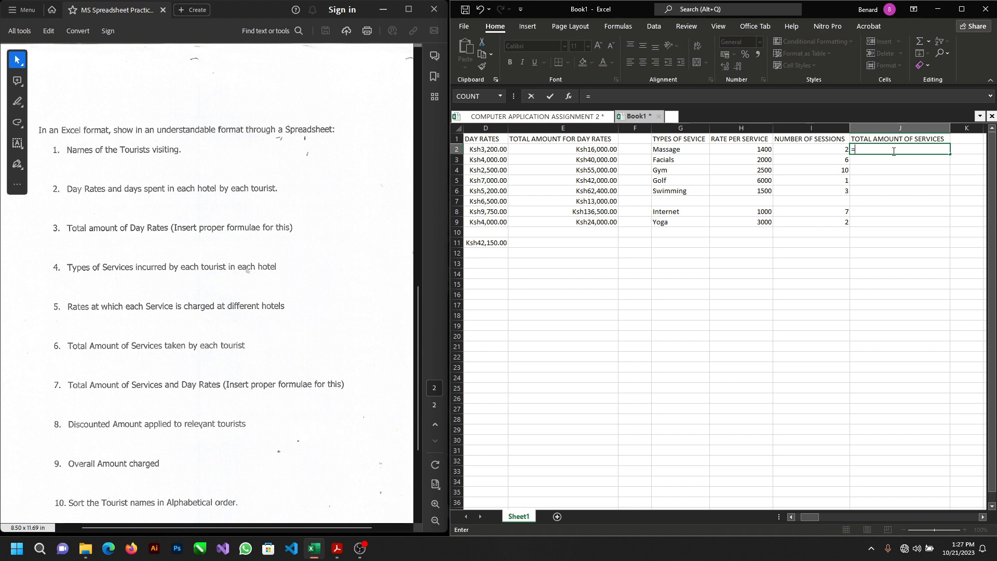
{"action": "type", "text": "PRUD"}
{"action": "key", "text": "BackSpace"}
{"action": "key", "text": "BackSpace"}
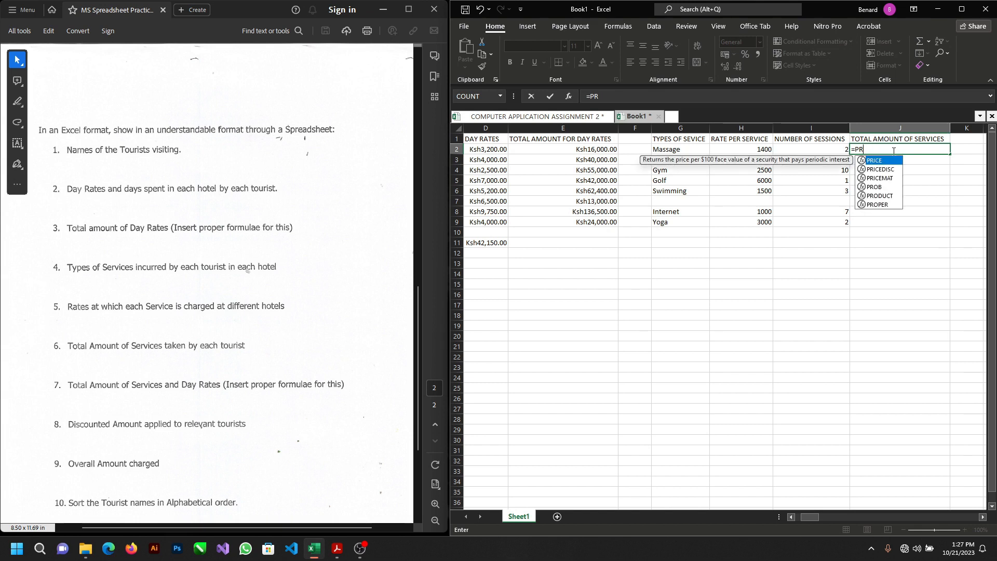
{"action": "type", "text": "ODUC"}
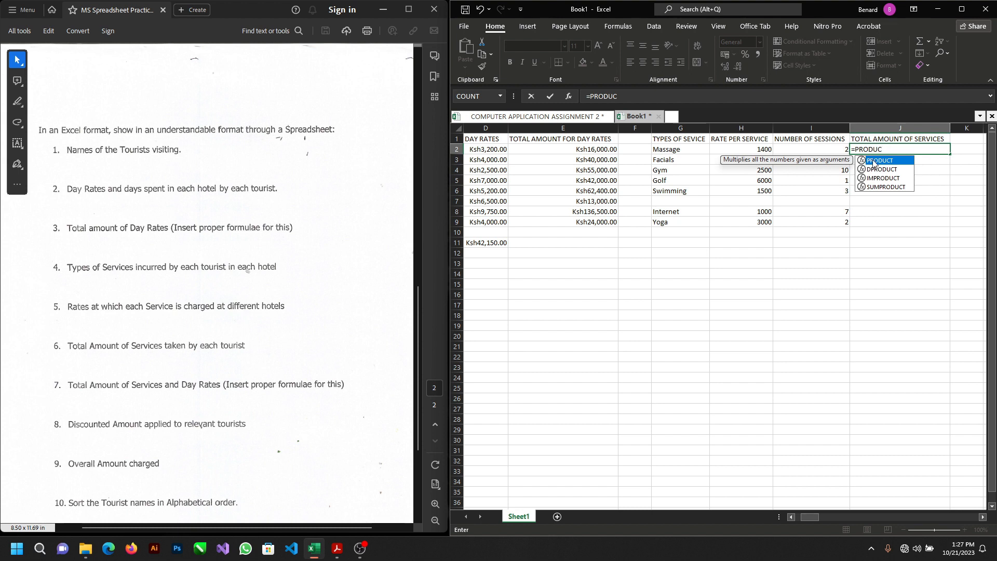
{"action": "double_click", "coordinate": [876, 161]}
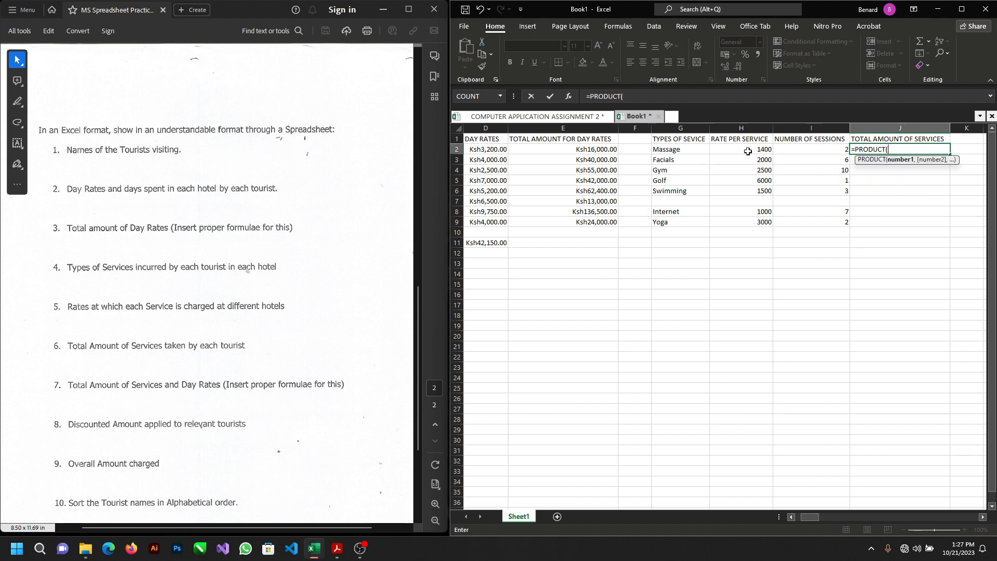
{"action": "left_click_drag", "start_coordinate": [741, 150], "coordinate": [786, 149]}
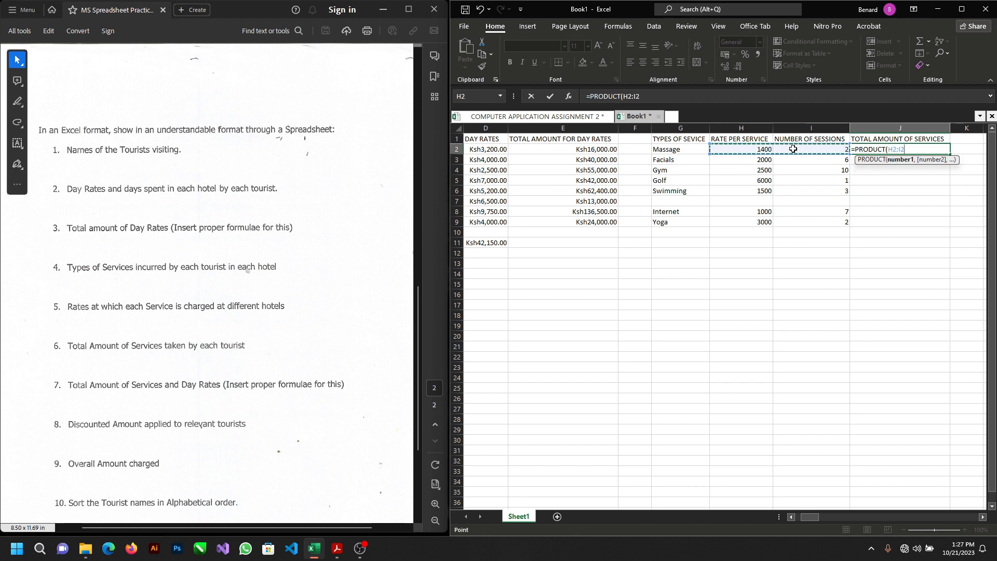
{"action": "key", "text": "Return"}
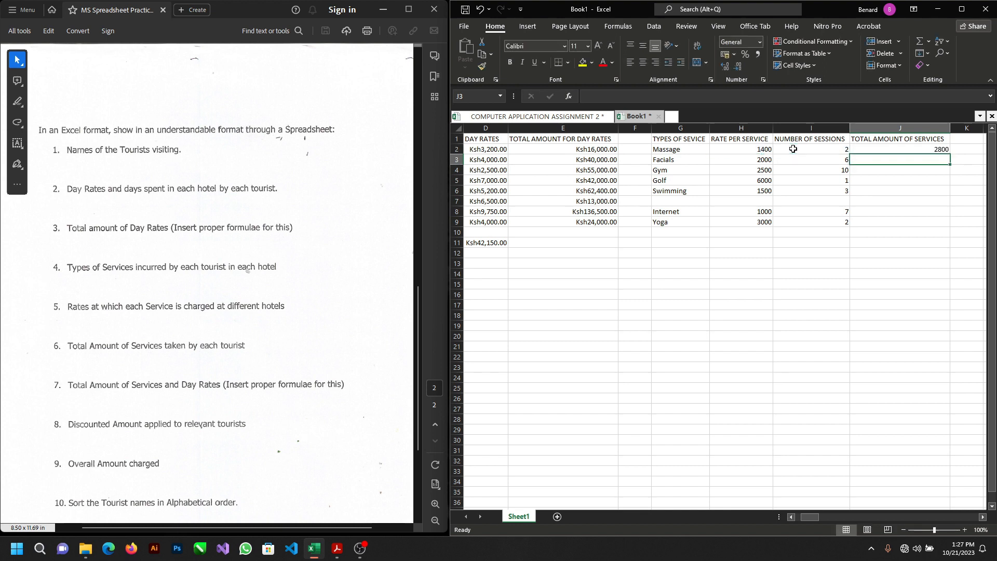
Step: Fill the service total formula from J2 down through J9
{"action": "left_click", "coordinate": [906, 150]}
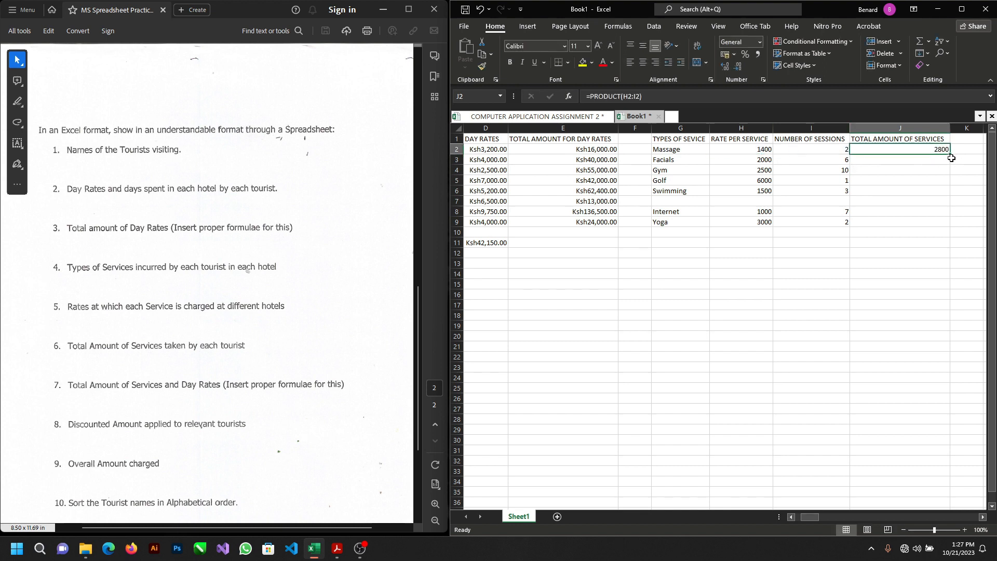
{"action": "left_click_drag", "start_coordinate": [949, 154], "coordinate": [940, 226]}
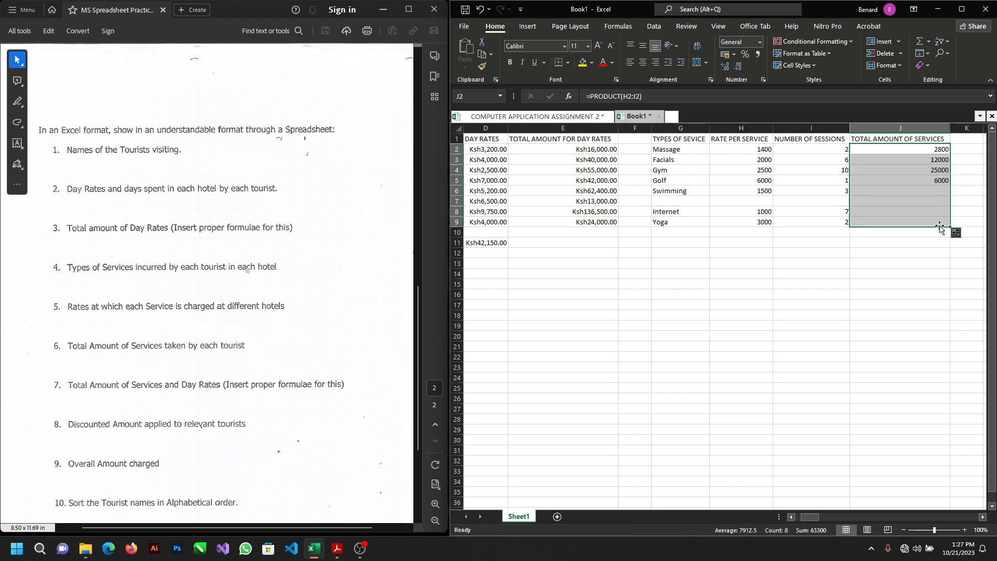
{"action": "left_click", "coordinate": [891, 241]}
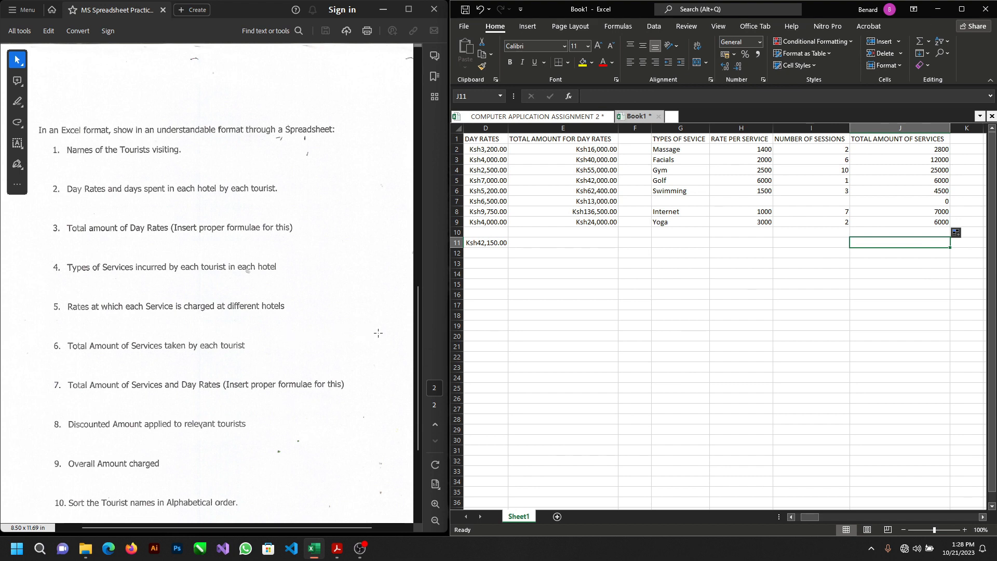
Step: Enter the header TOTAL AMOUNT OF SERVICES AND DAY RATES in cell K1, following requirement 7 of the test PDF
{"action": "scroll", "coordinate": [211, 363], "scroll_direction": "down", "scroll_amount": 1}
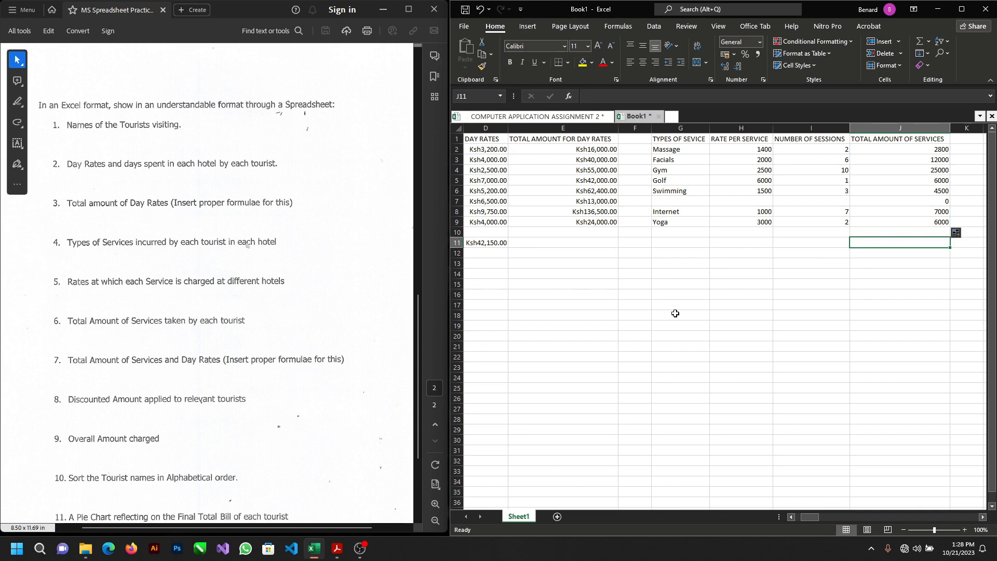
{"action": "scroll", "coordinate": [675, 313], "scroll_direction": "right", "scroll_amount": 2}
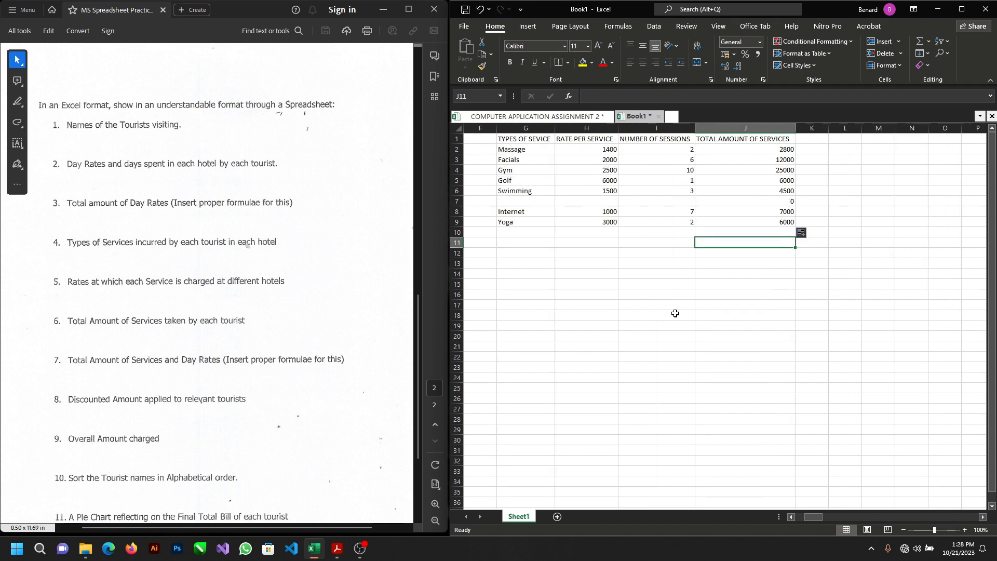
{"action": "left_click", "coordinate": [814, 141]}
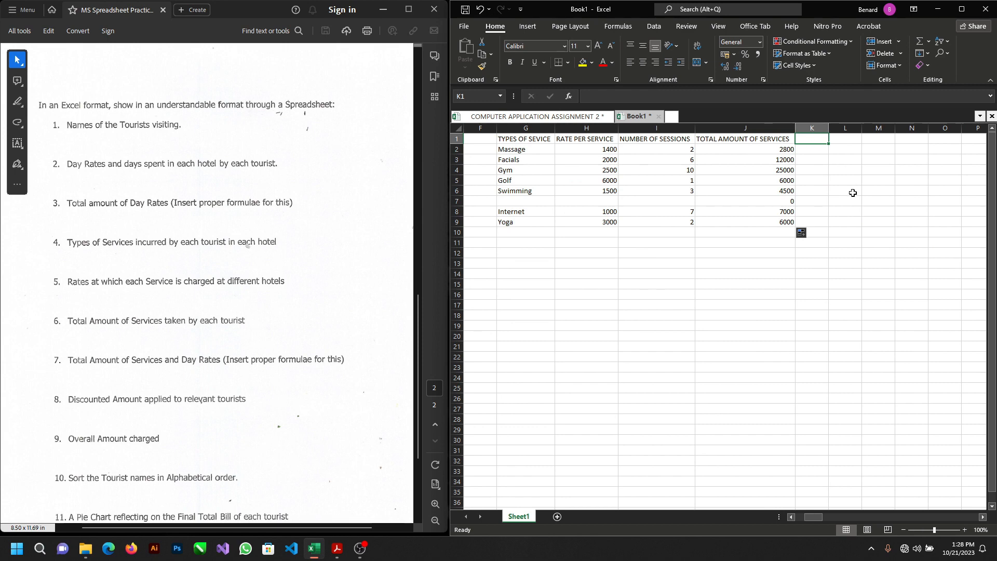
{"action": "type", "text": "TOTAL"}
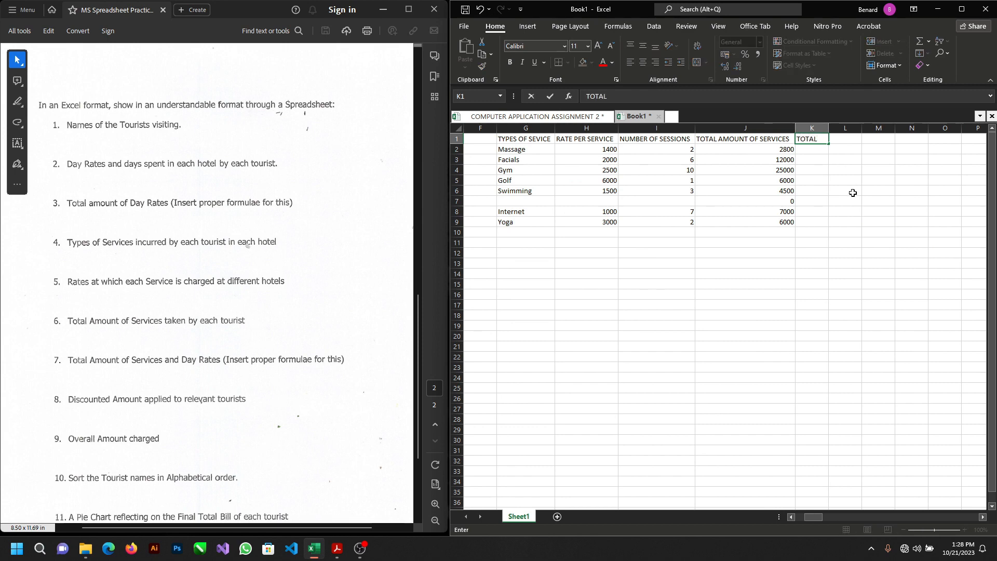
{"action": "type", "text": " AMOUNT OF SERVICE"}
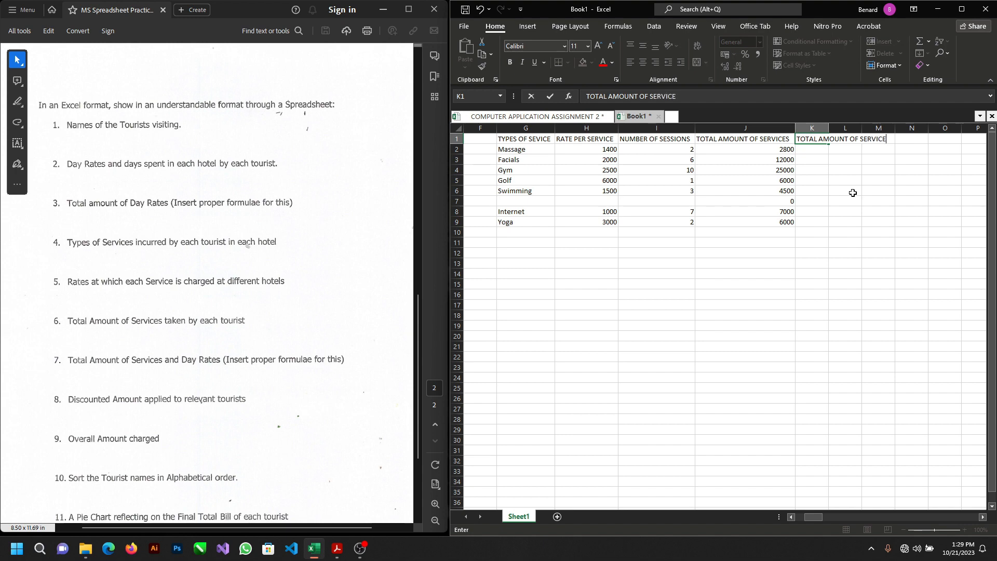
{"action": "type", "text": "S AND"}
{"action": "type", "text": "DAY RATES"}
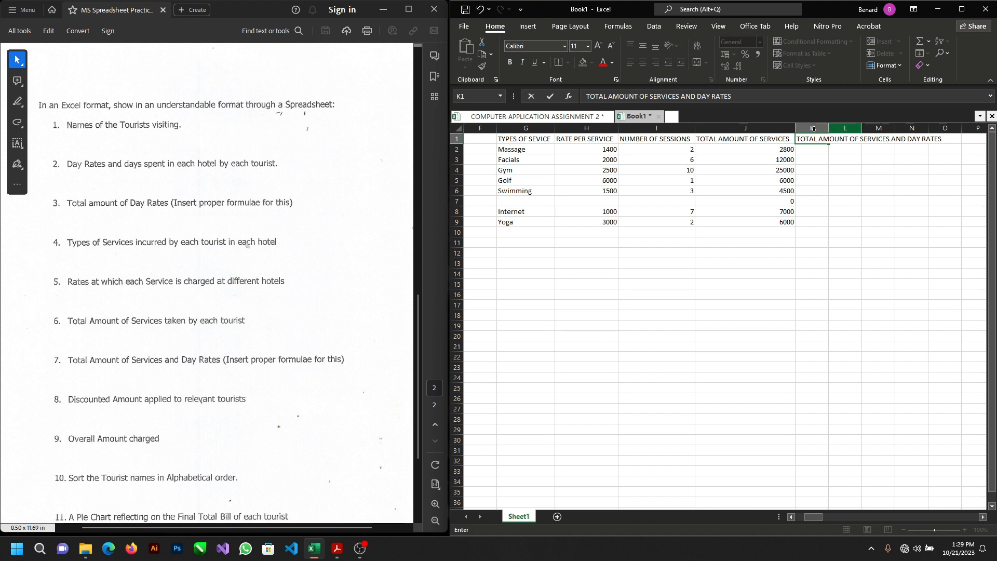
Step: Autofit column K to the width of its header
{"action": "left_click", "coordinate": [818, 155]}
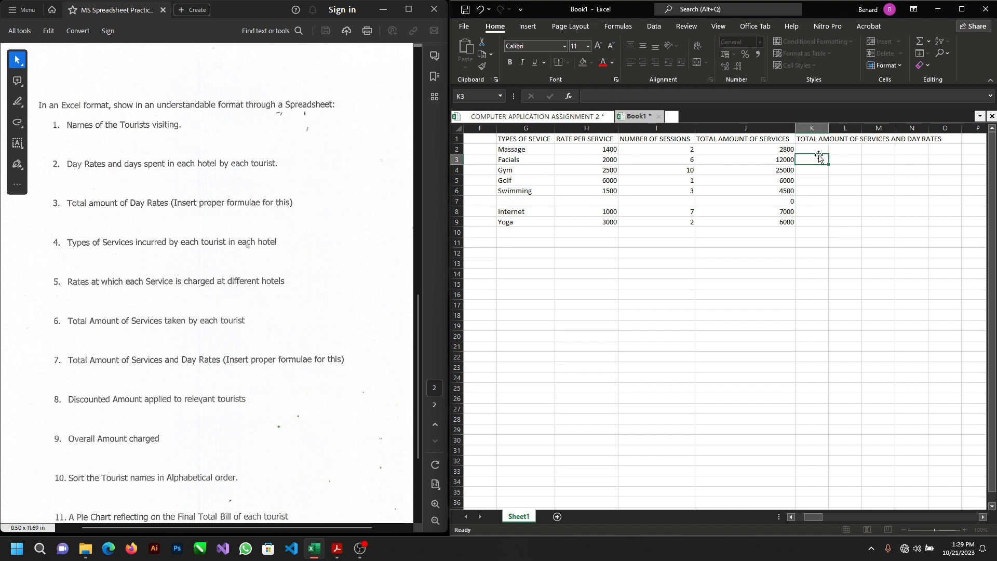
{"action": "left_click", "coordinate": [823, 138]}
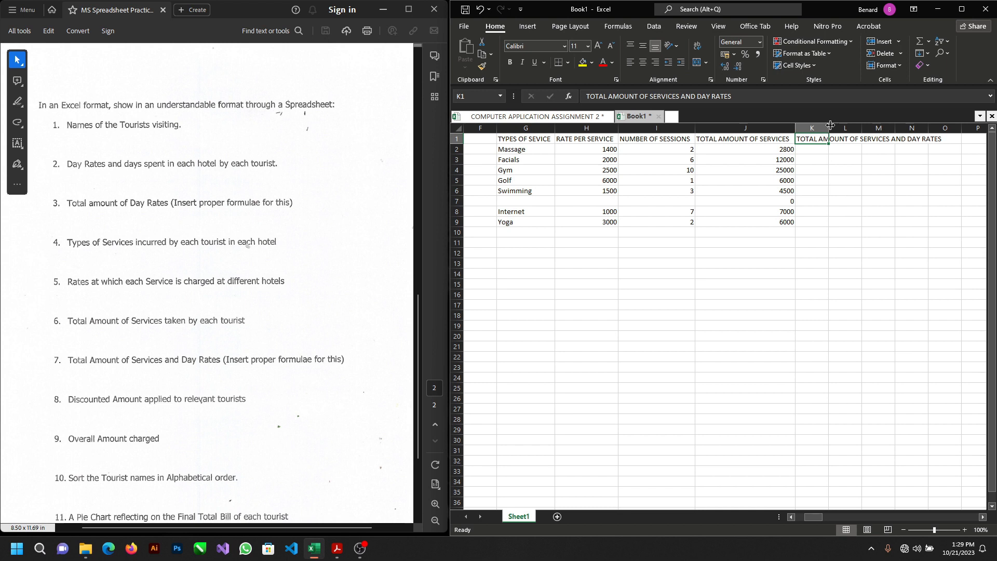
{"action": "double_click", "coordinate": [829, 128]}
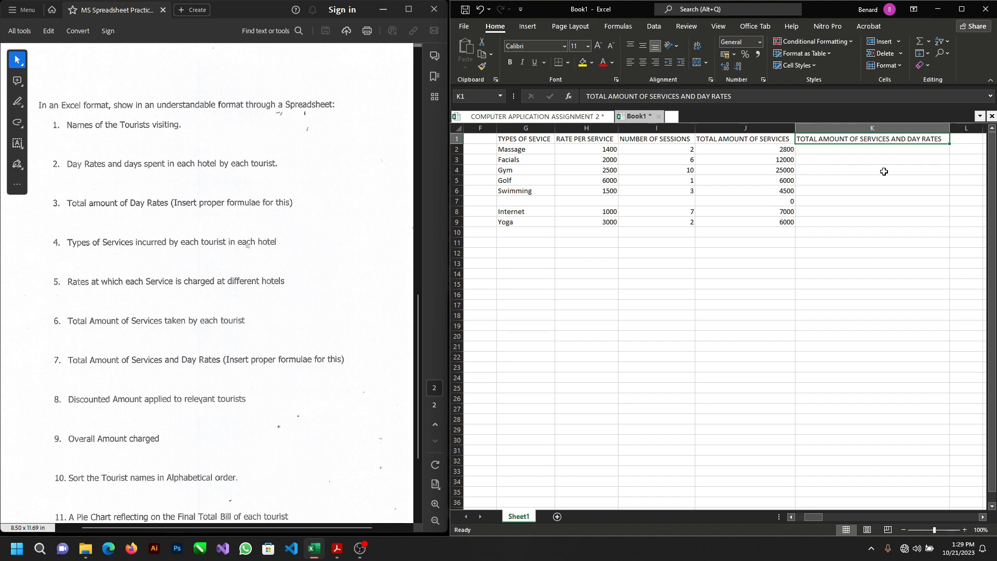
Step: Apply the Currency number format to the service rates in H2 to H9
{"action": "scroll", "coordinate": [884, 172], "scroll_direction": "left", "scroll_amount": 2}
{"action": "scroll", "coordinate": [883, 172], "scroll_direction": "right", "scroll_amount": 3}
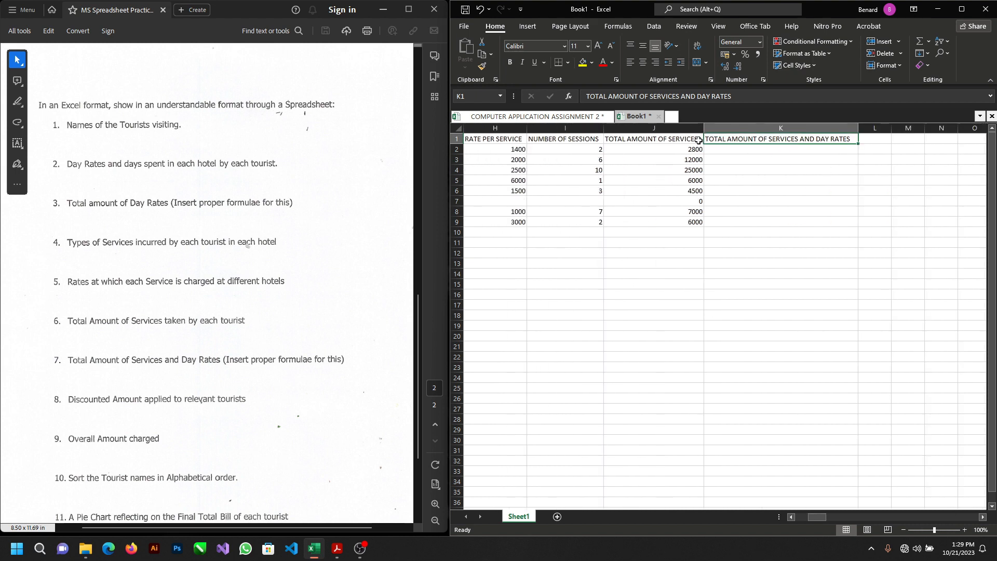
{"action": "scroll", "coordinate": [696, 152], "scroll_direction": "left", "scroll_amount": 3}
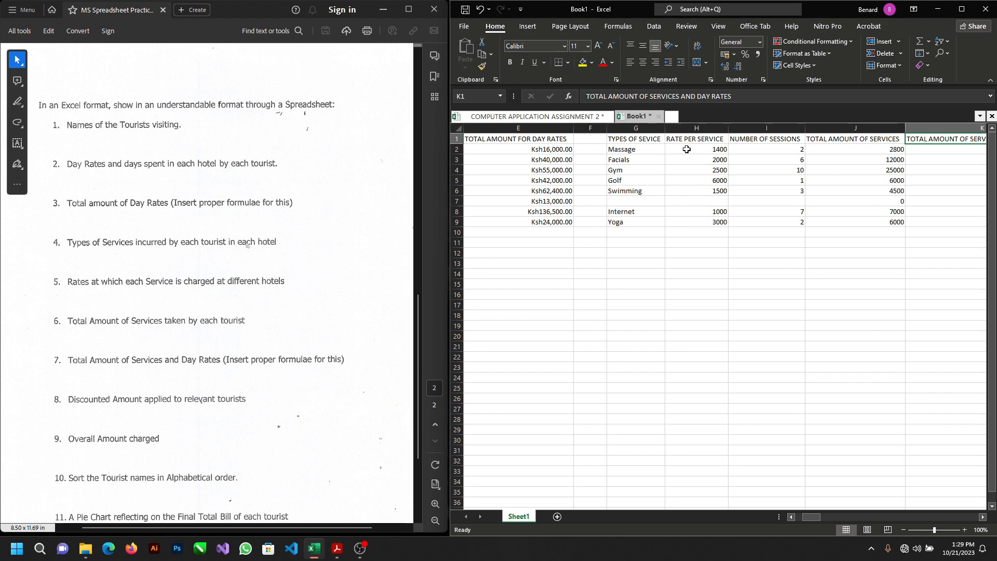
{"action": "left_click_drag", "start_coordinate": [689, 150], "coordinate": [694, 220]}
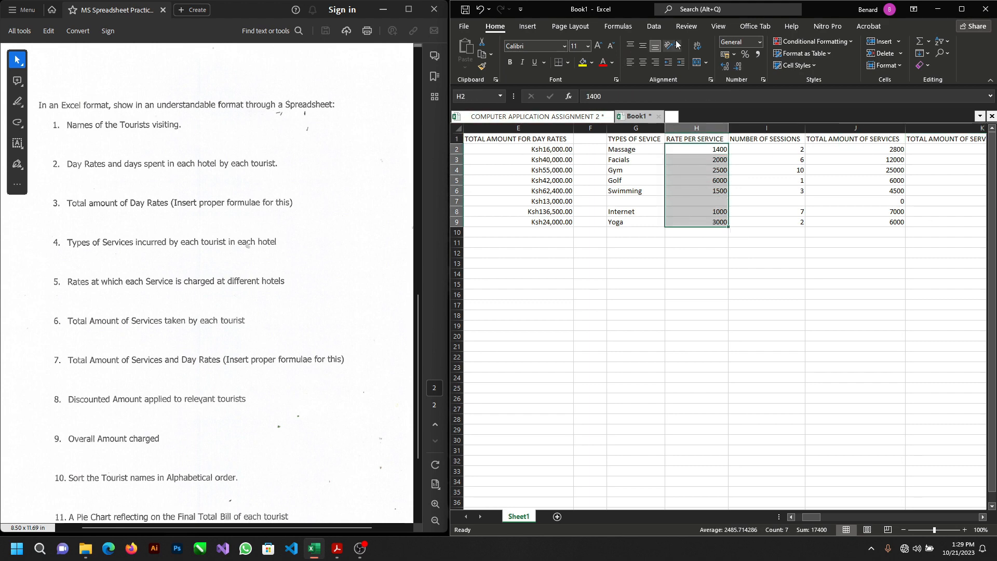
{"action": "left_click", "coordinate": [761, 42]}
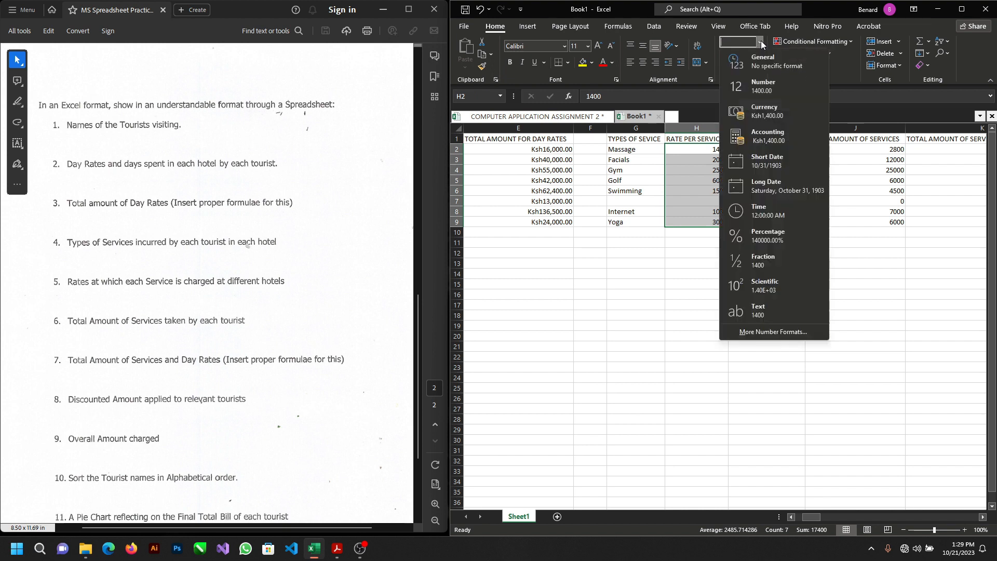
{"action": "left_click", "coordinate": [766, 115]}
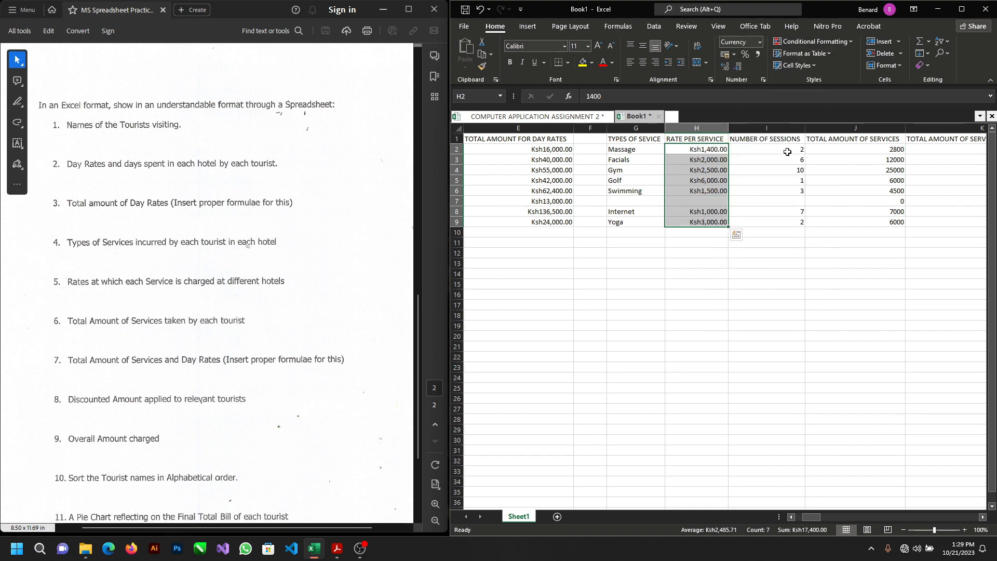
Step: Apply the Currency number format to the service totals in J2 to J9
{"action": "left_click_drag", "start_coordinate": [865, 149], "coordinate": [868, 223]}
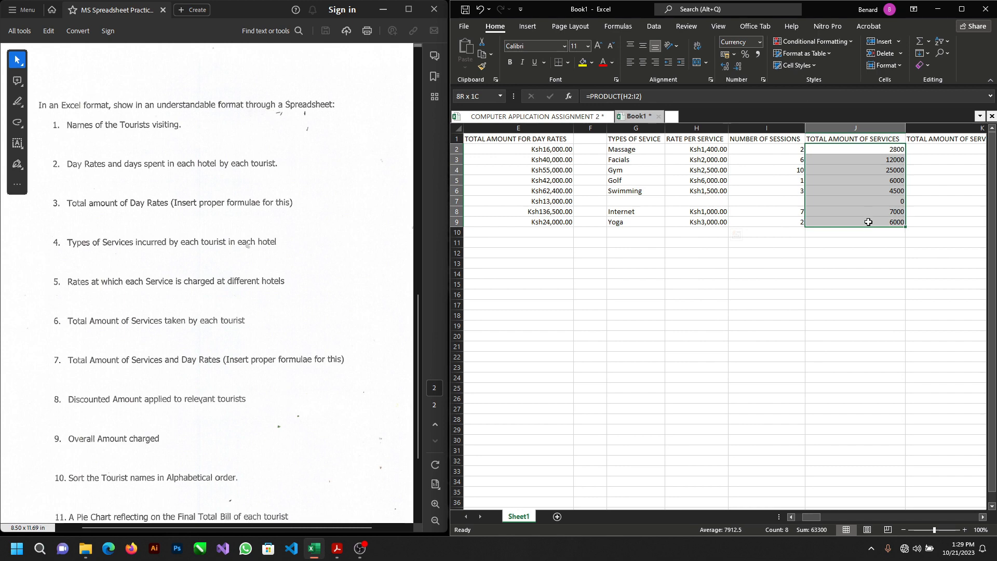
{"action": "left_click", "coordinate": [759, 42]}
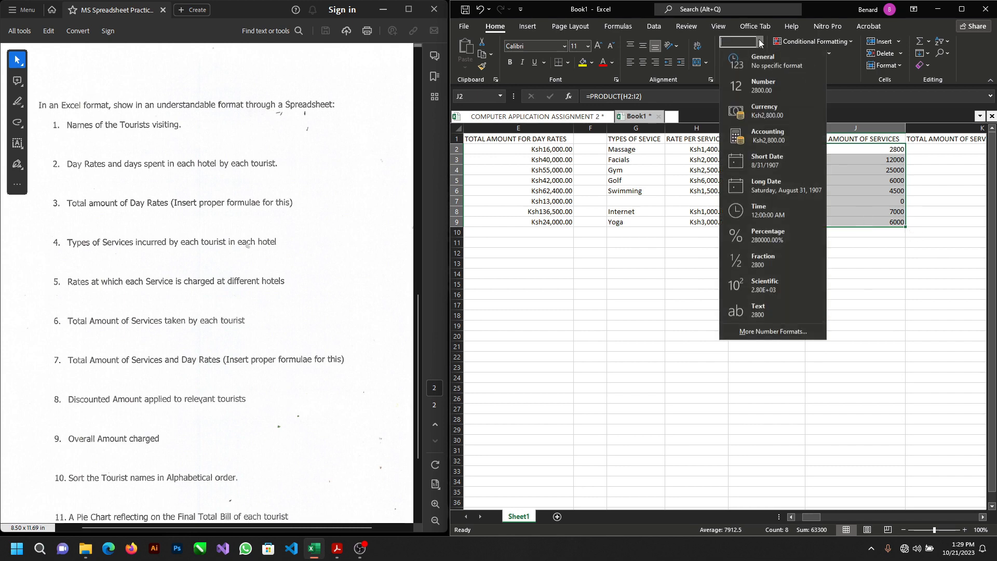
{"action": "left_click", "coordinate": [771, 114]}
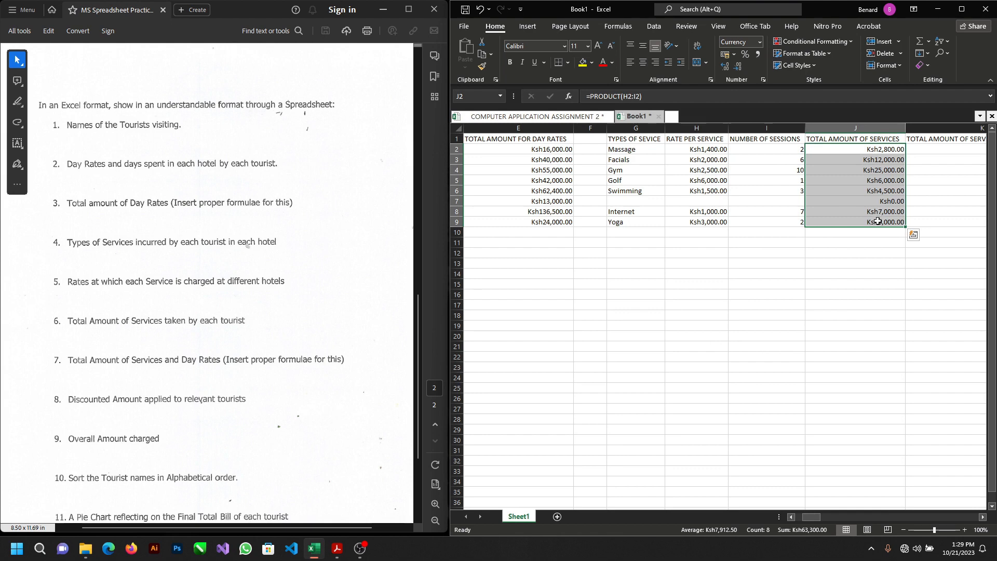
{"action": "left_click", "coordinate": [801, 241]}
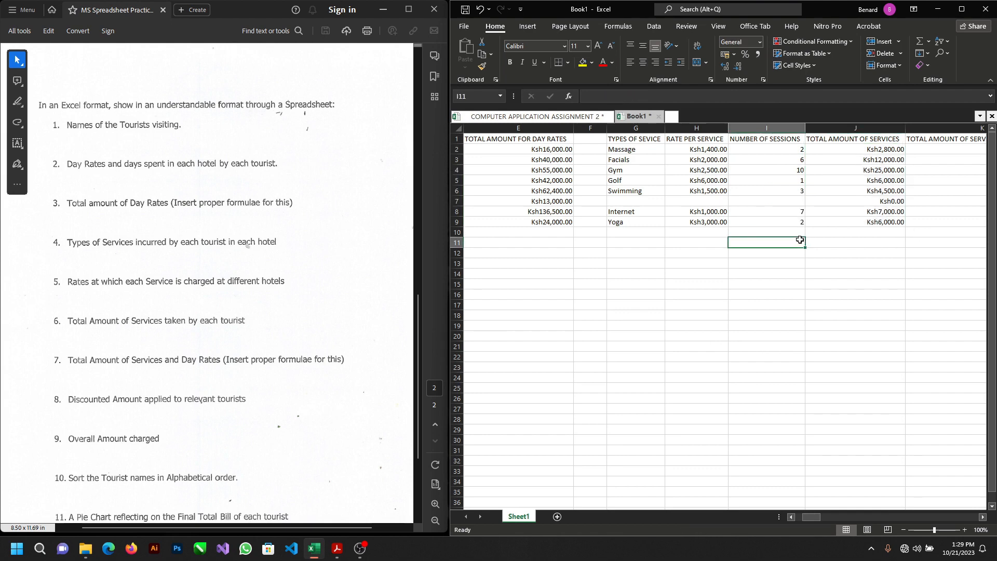
{"action": "left_click", "coordinate": [765, 199]}
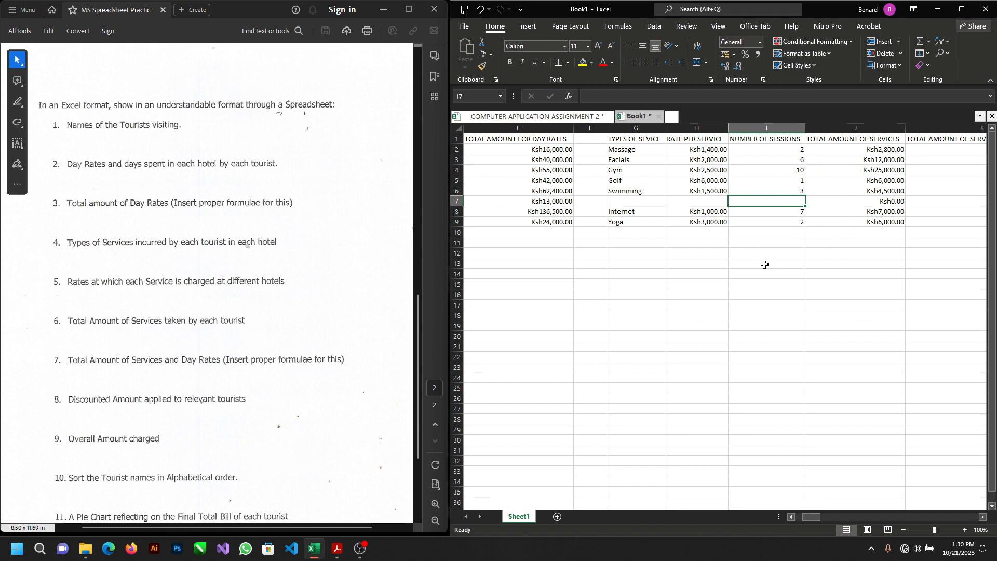
{"action": "left_click", "coordinate": [752, 218]}
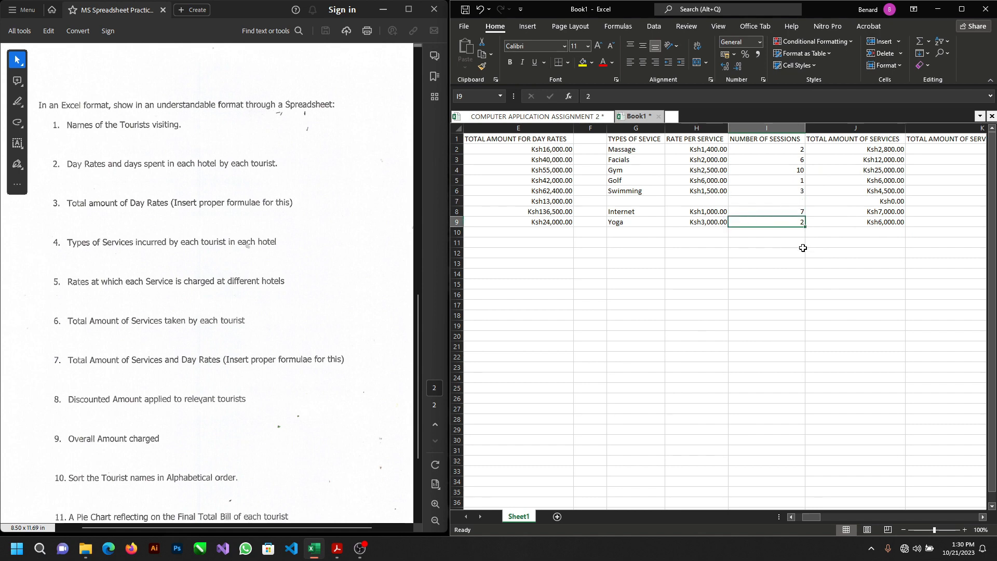
{"action": "scroll", "coordinate": [803, 248], "scroll_direction": "right", "scroll_amount": 1}
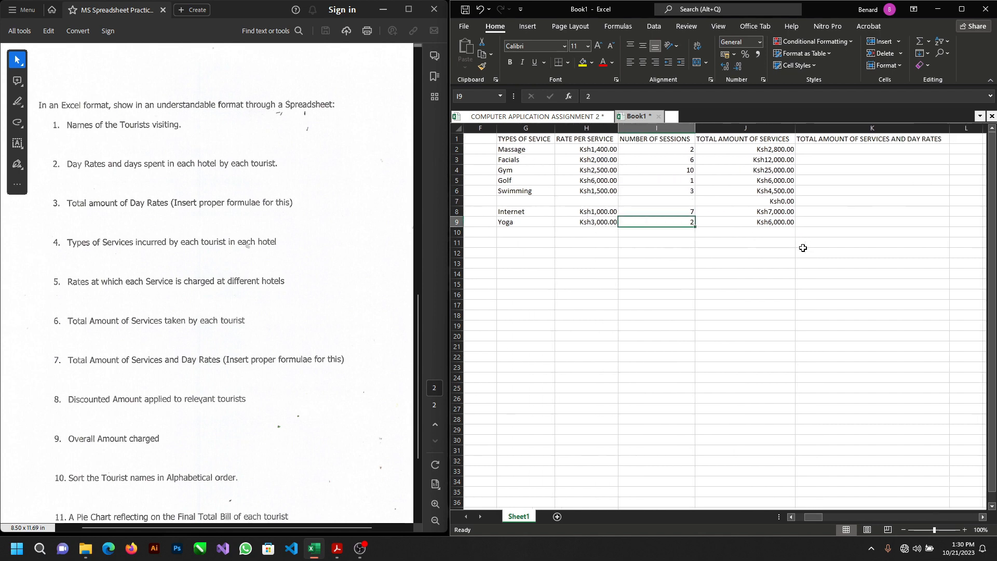
{"action": "scroll", "coordinate": [802, 247], "scroll_direction": "left", "scroll_amount": 3}
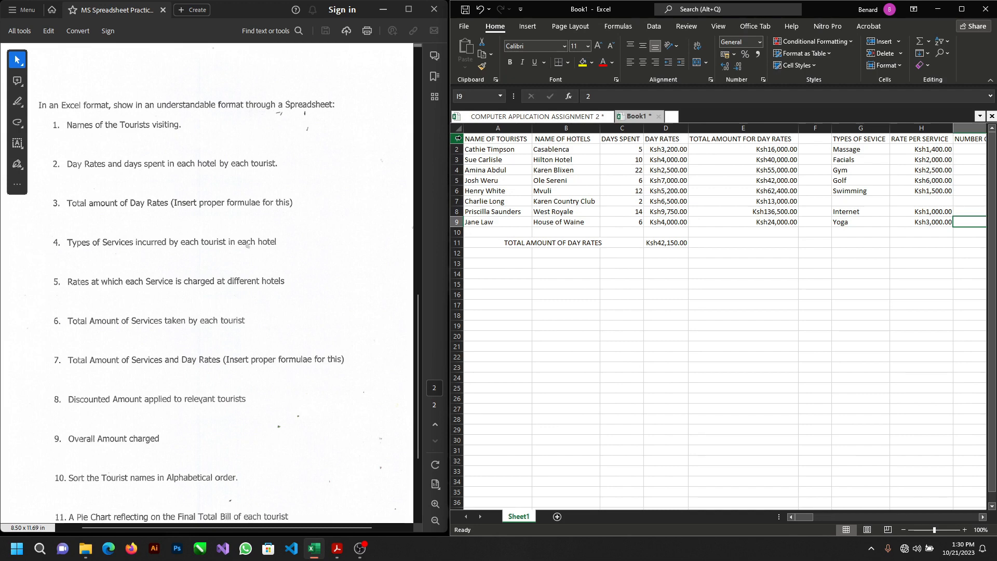
Step: Make the whole header row 1 bold
{"action": "left_click", "coordinate": [458, 139]}
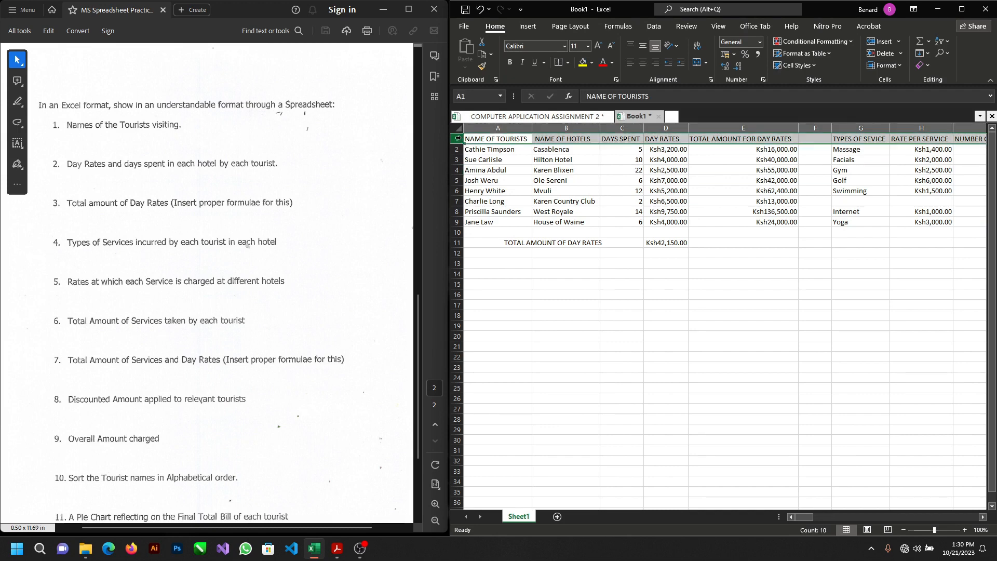
{"action": "left_click", "coordinate": [510, 61]}
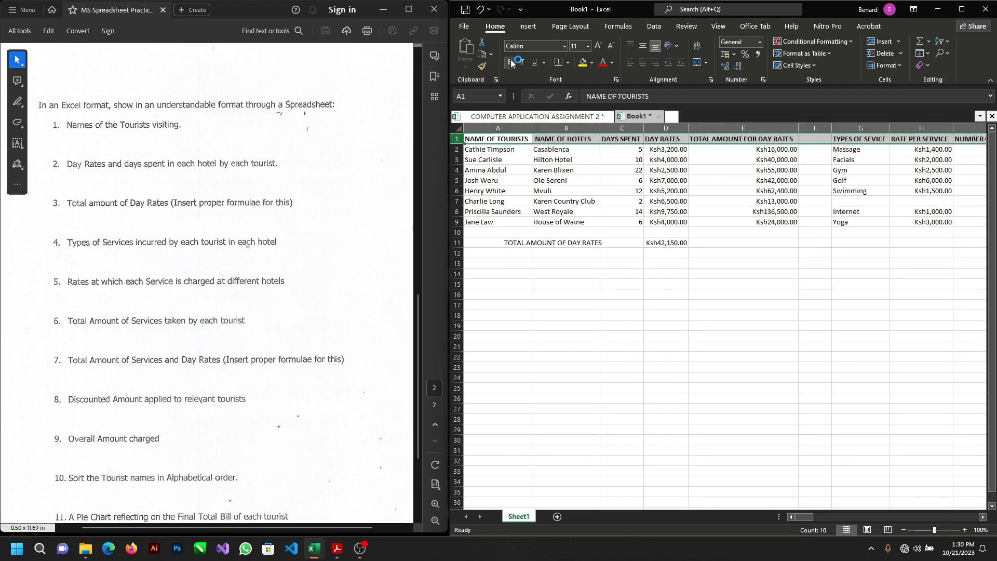
{"action": "scroll", "coordinate": [721, 252], "scroll_direction": "right", "scroll_amount": 1}
{"action": "scroll", "coordinate": [722, 251], "scroll_direction": "left", "scroll_amount": 1}
Step: Make the TOTAL AMOUNT OF DAY RATES label and its amount in row 11 bold
{"action": "left_click_drag", "start_coordinate": [505, 242], "coordinate": [663, 240]}
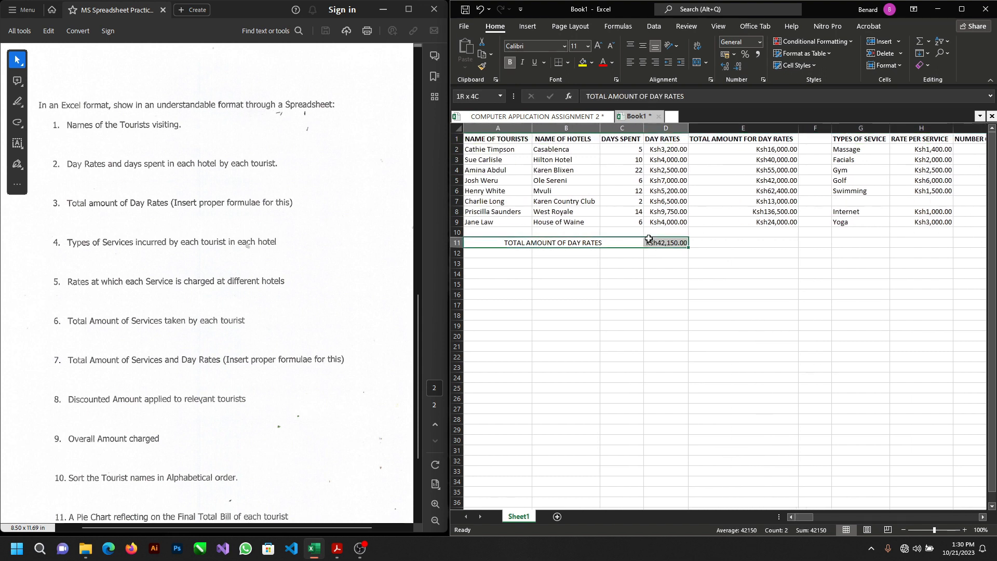
{"action": "left_click", "coordinate": [509, 63]}
{"action": "scroll", "coordinate": [649, 183], "scroll_direction": "right", "scroll_amount": 2}
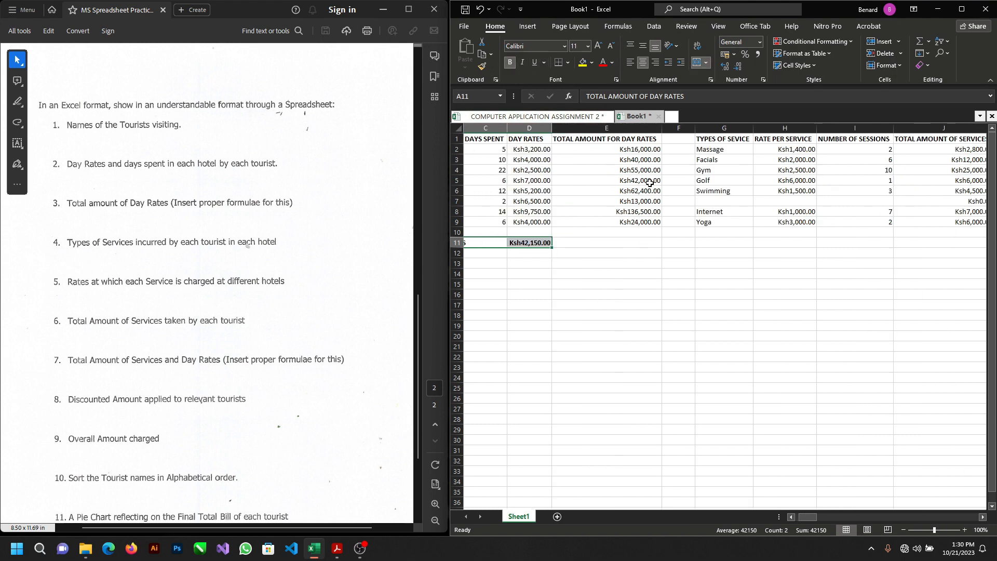
{"action": "scroll", "coordinate": [650, 183], "scroll_direction": "left", "scroll_amount": 2}
{"action": "left_click", "coordinate": [737, 240]}
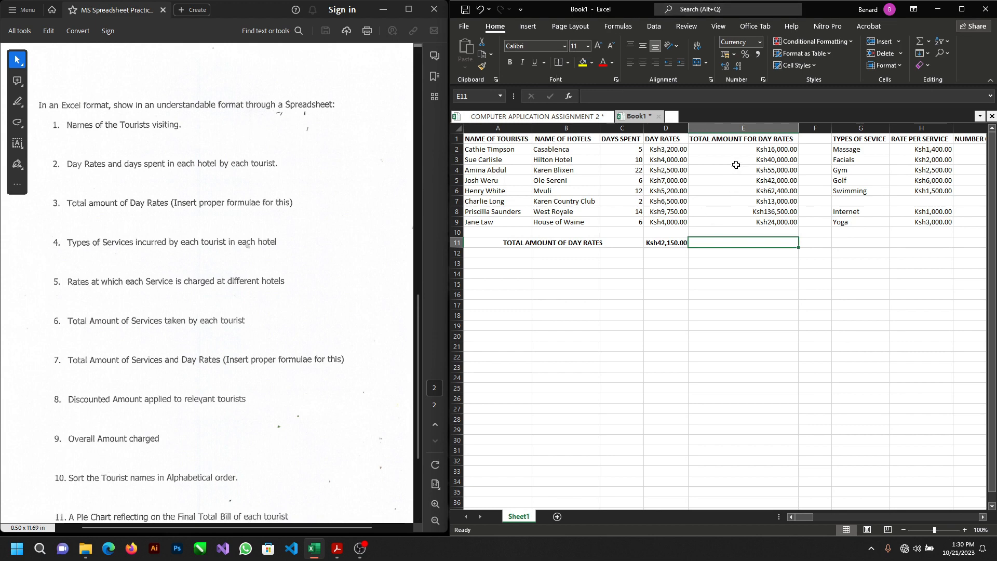
Step: Make the day rate totals in E2 to E9 and the service totals in J2 to J9 bold
{"action": "left_click_drag", "start_coordinate": [743, 149], "coordinate": [743, 222]}
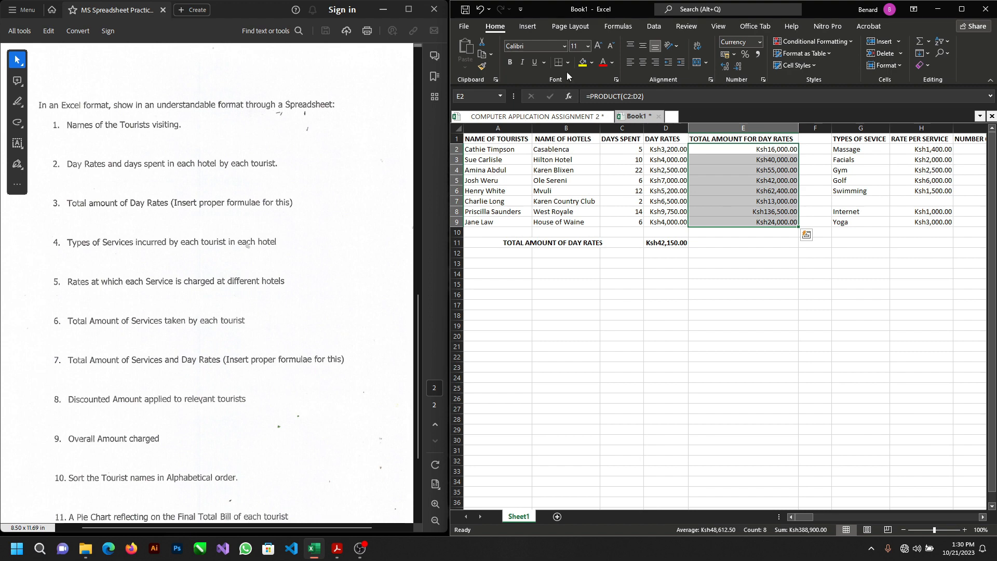
{"action": "left_click", "coordinate": [508, 63]}
{"action": "scroll", "coordinate": [640, 295], "scroll_direction": "right", "scroll_amount": 3}
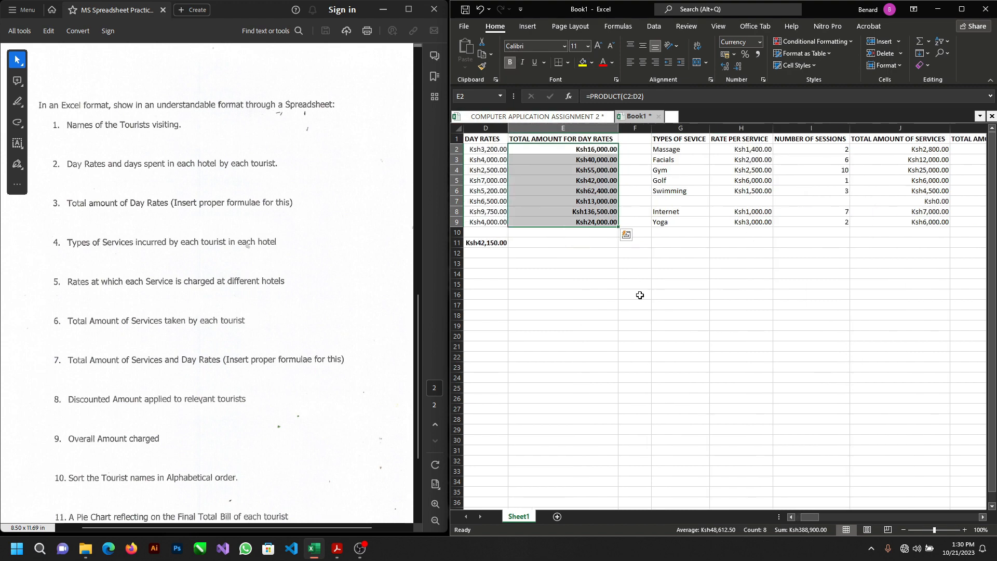
{"action": "scroll", "coordinate": [640, 295], "scroll_direction": "right", "scroll_amount": 3}
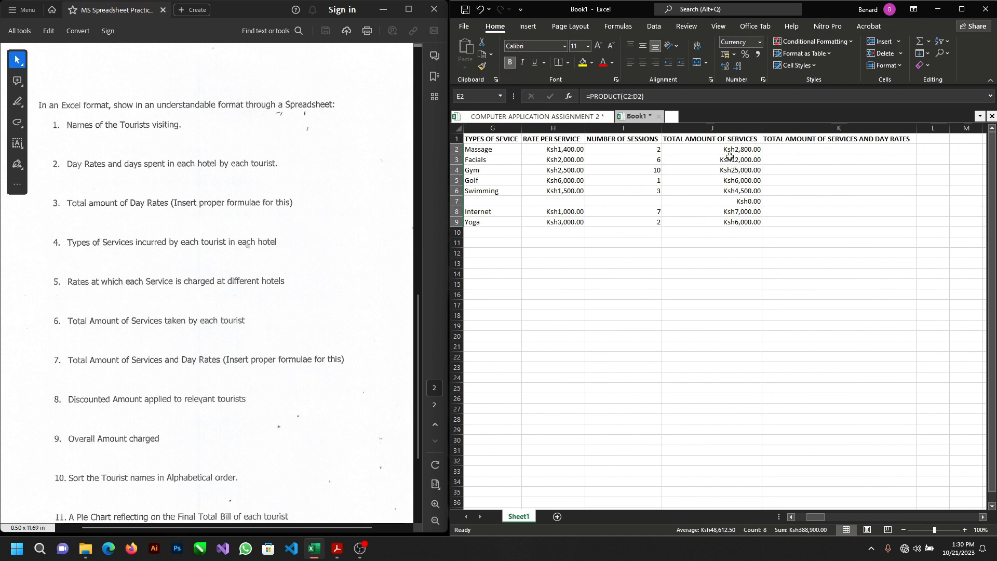
{"action": "left_click_drag", "start_coordinate": [731, 149], "coordinate": [747, 222]}
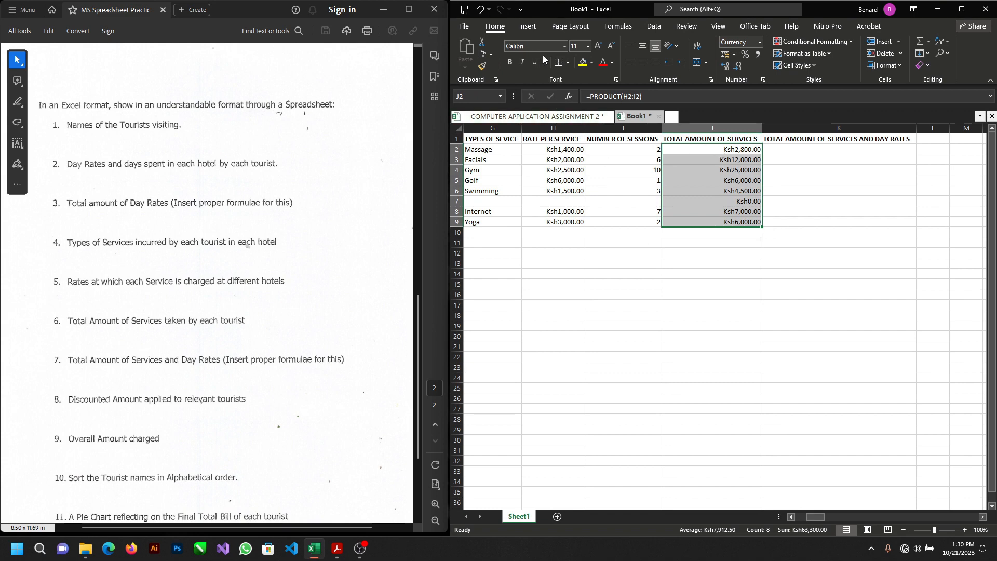
{"action": "left_click", "coordinate": [509, 62]}
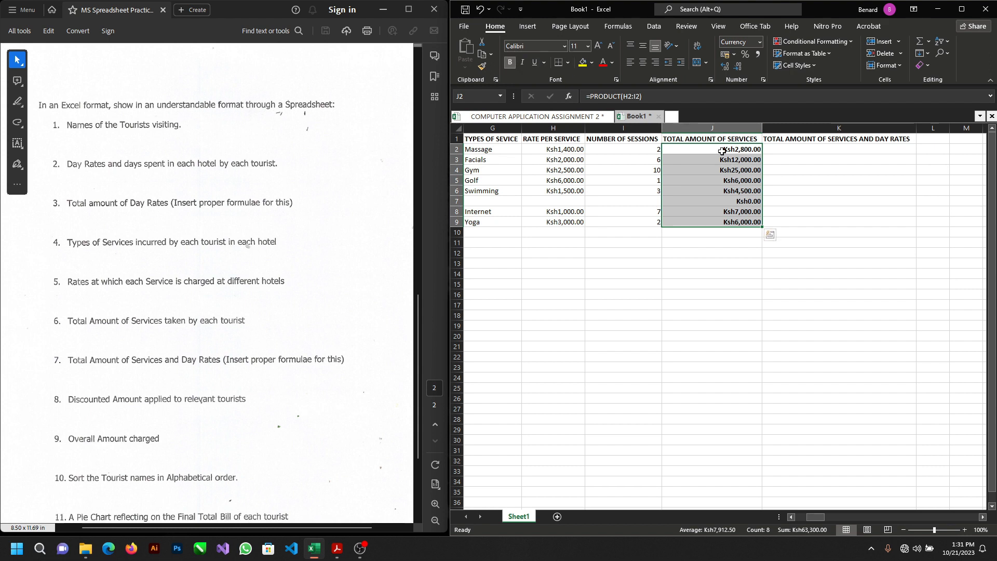
{"action": "left_click", "coordinate": [792, 150]}
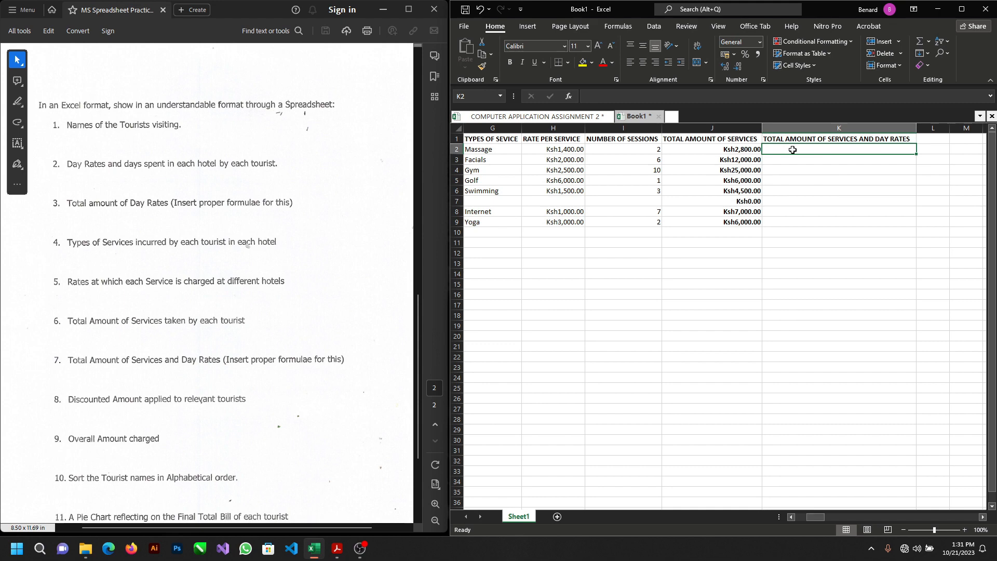
{"action": "type", "text": "="}
{"action": "type", "text": "SO"}
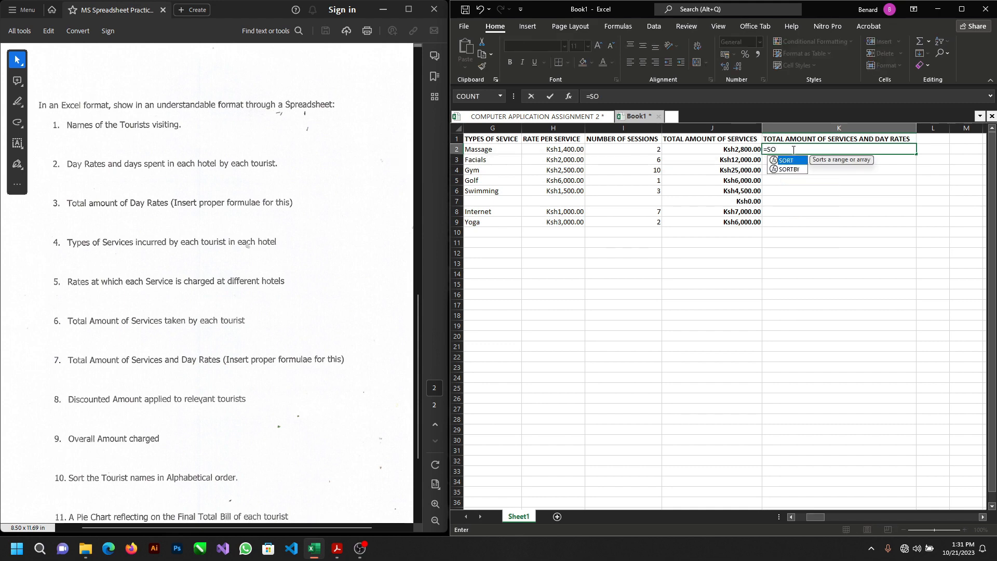
{"action": "key", "text": "BackSpace"}
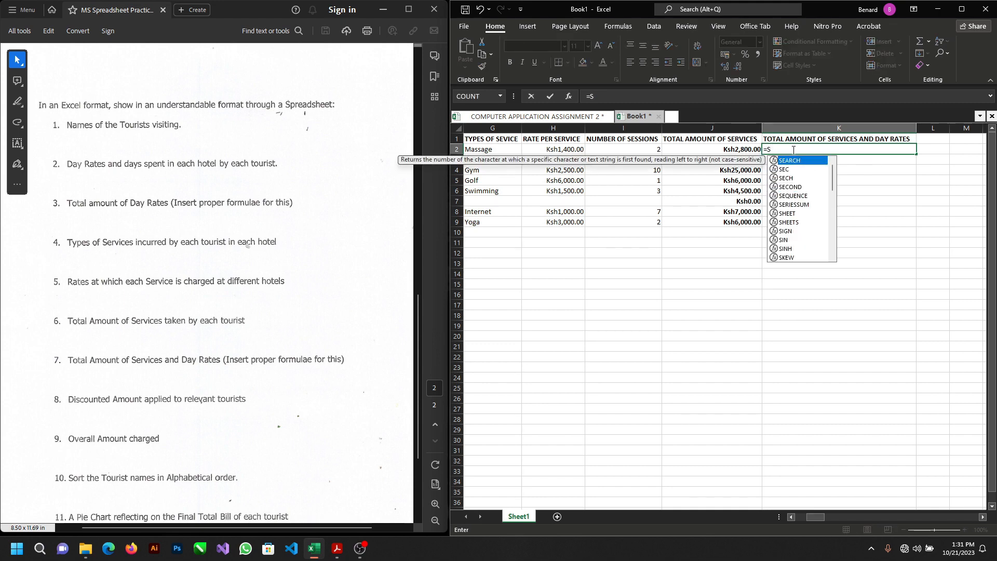
{"action": "type", "text": "U"}
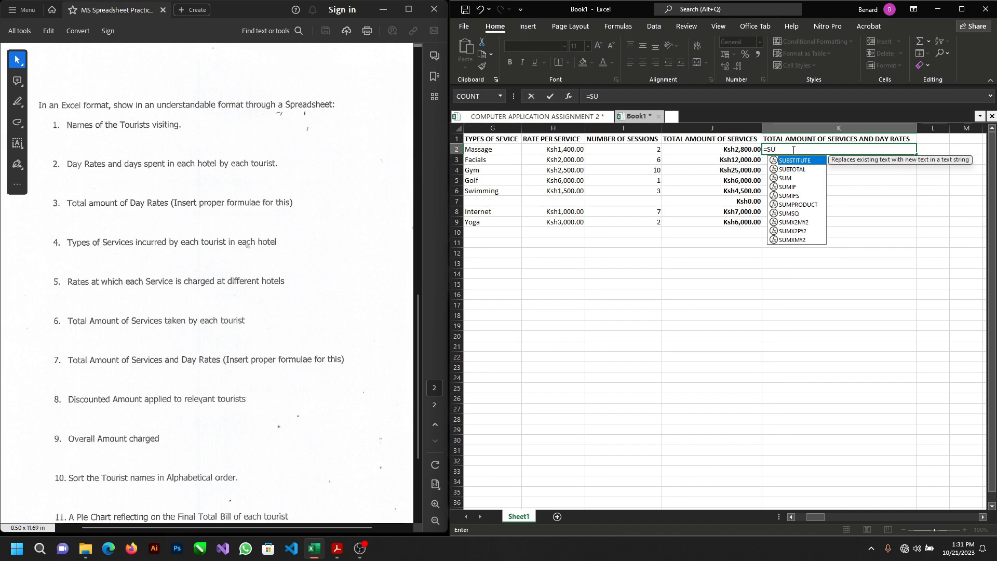
{"action": "type", "text": "M"}
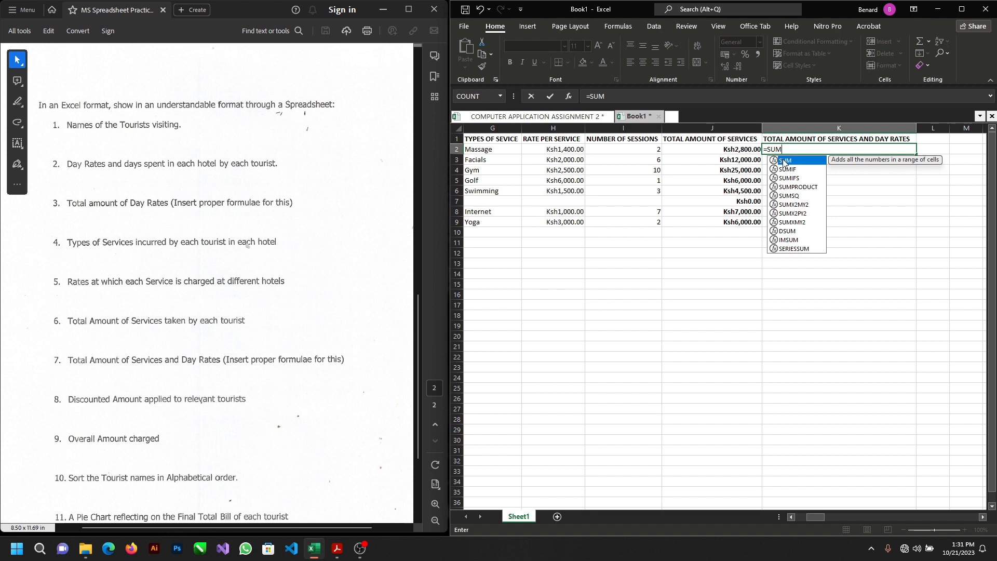
{"action": "double_click", "coordinate": [784, 161]}
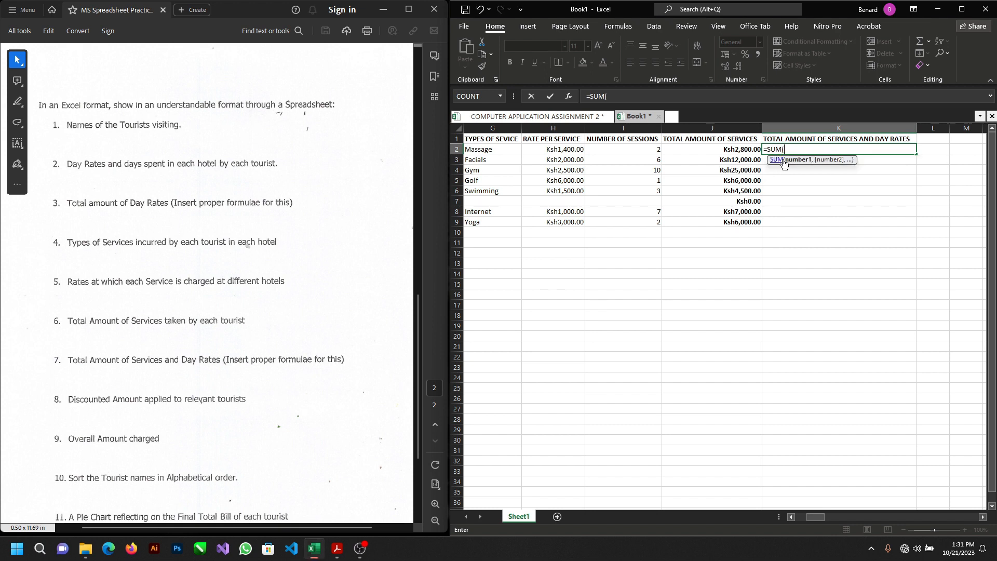
{"action": "left_click", "coordinate": [706, 150]}
{"action": "scroll", "coordinate": [767, 193], "scroll_direction": "left", "scroll_amount": 5}
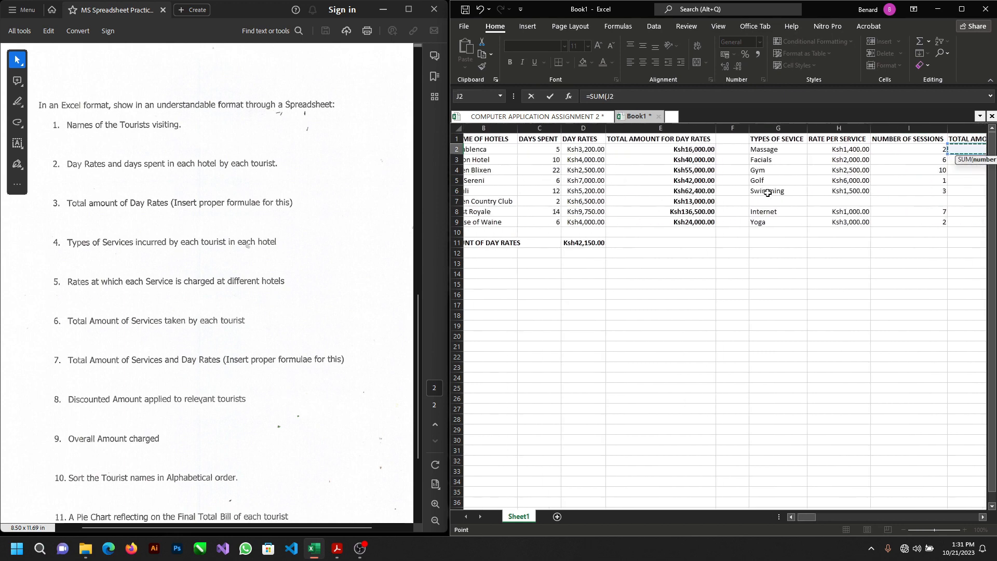
{"action": "left_click", "coordinate": [696, 150]}
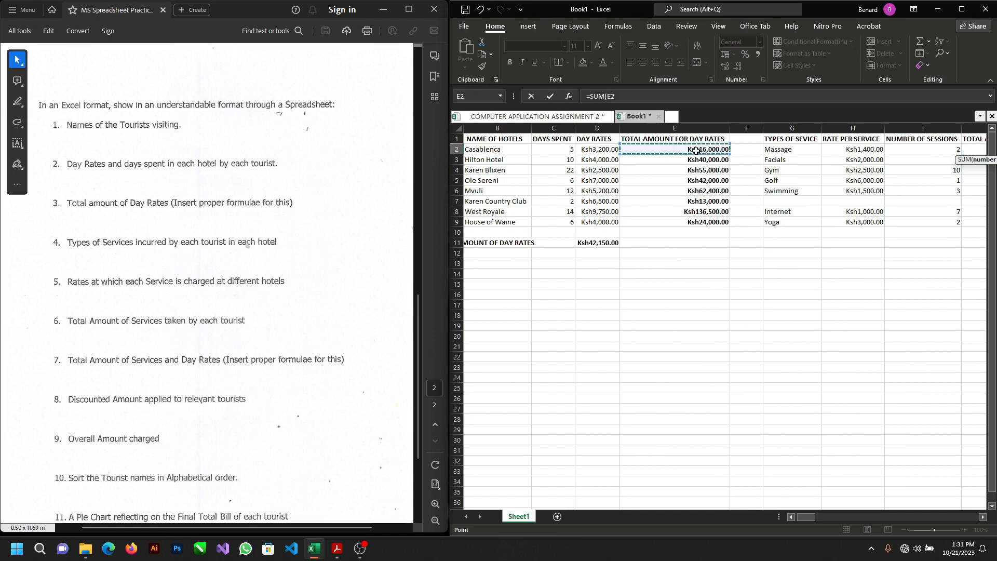
{"action": "scroll", "coordinate": [696, 150], "scroll_direction": "right", "scroll_amount": 4}
{"action": "scroll", "coordinate": [696, 150], "scroll_direction": "right", "scroll_amount": 2}
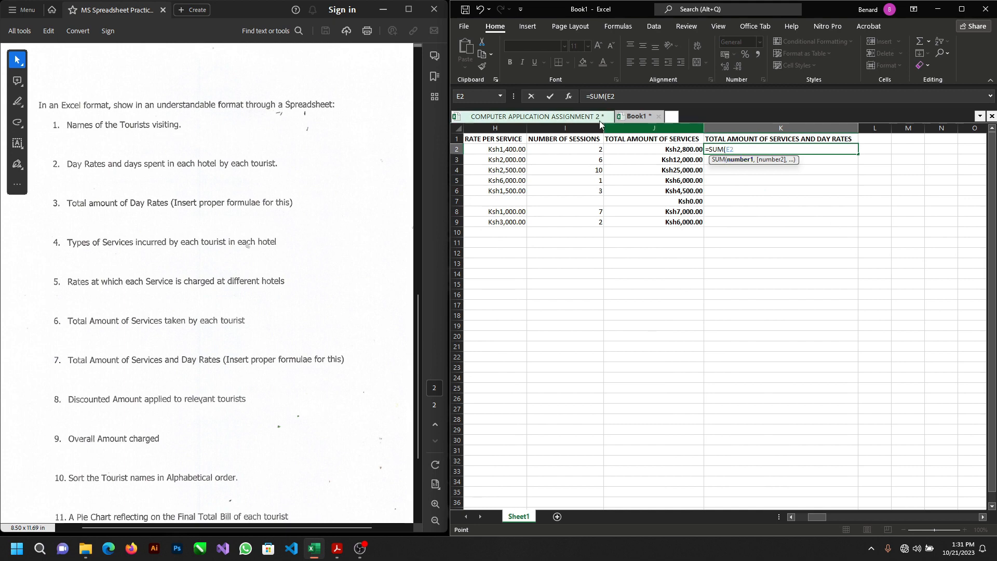
{"action": "key", "text": "Escape"}
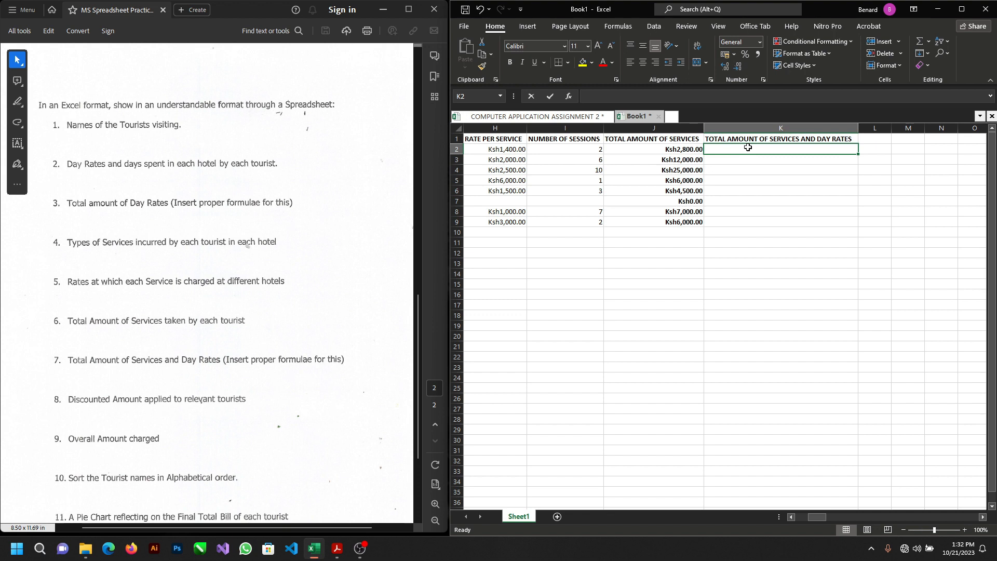
Step: Enter the formula =SUM(J2,E2) in K2 to add the first tourist's service total and day rate total
{"action": "type", "text": "="}
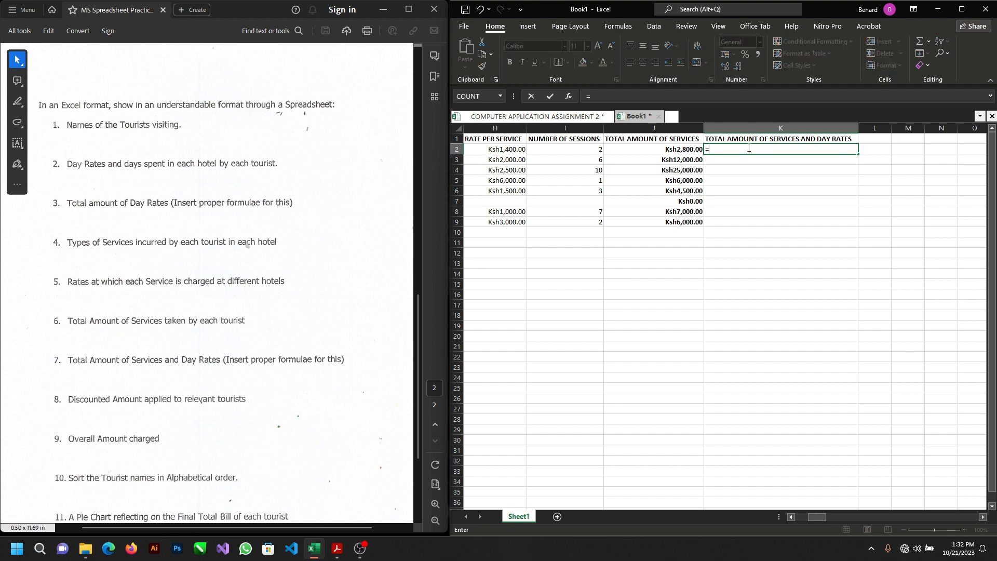
{"action": "type", "text": "SUM"}
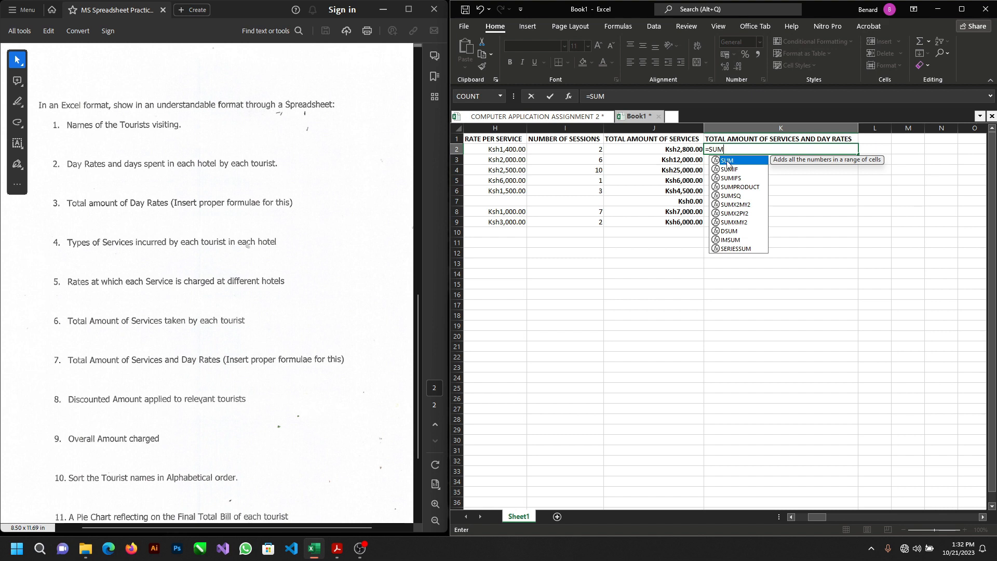
{"action": "double_click", "coordinate": [727, 161]}
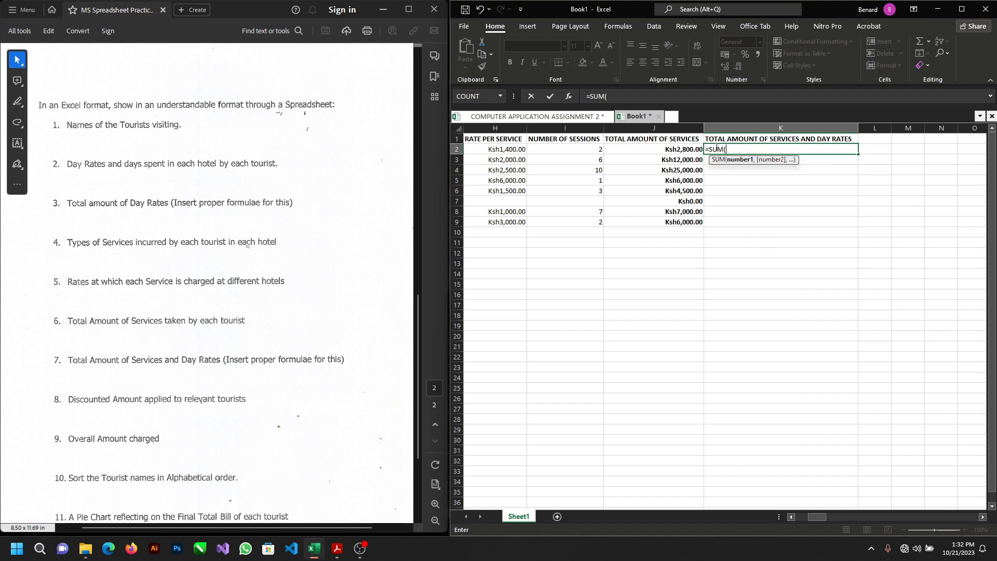
{"action": "left_click", "coordinate": [683, 149]}
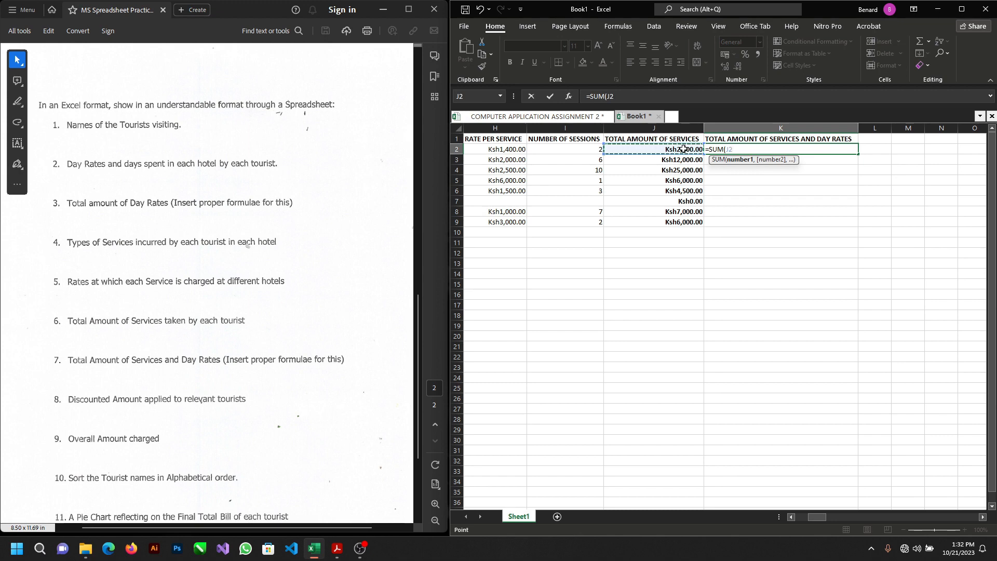
{"action": "type", "text": ","}
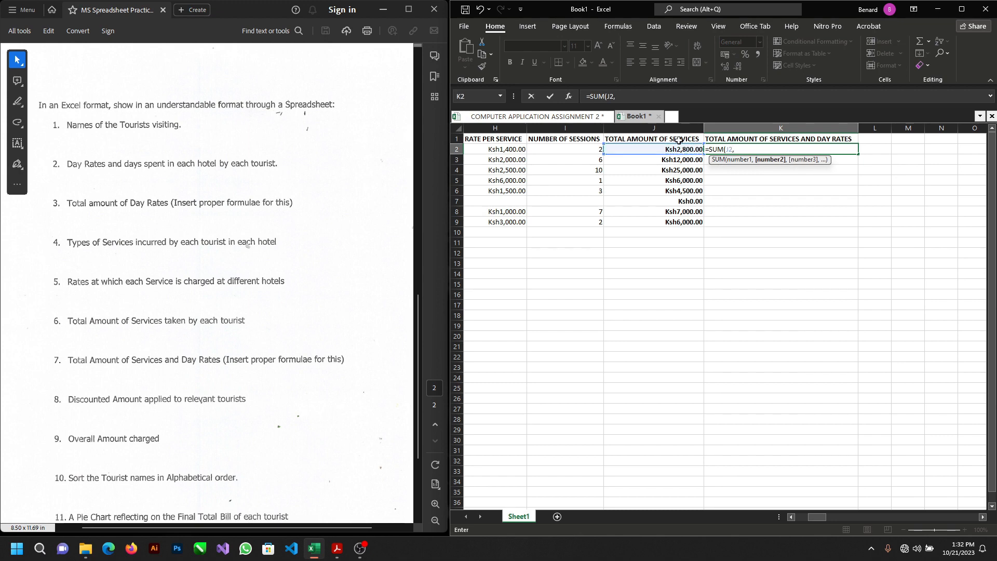
{"action": "scroll", "coordinate": [675, 165], "scroll_direction": "left", "scroll_amount": 4}
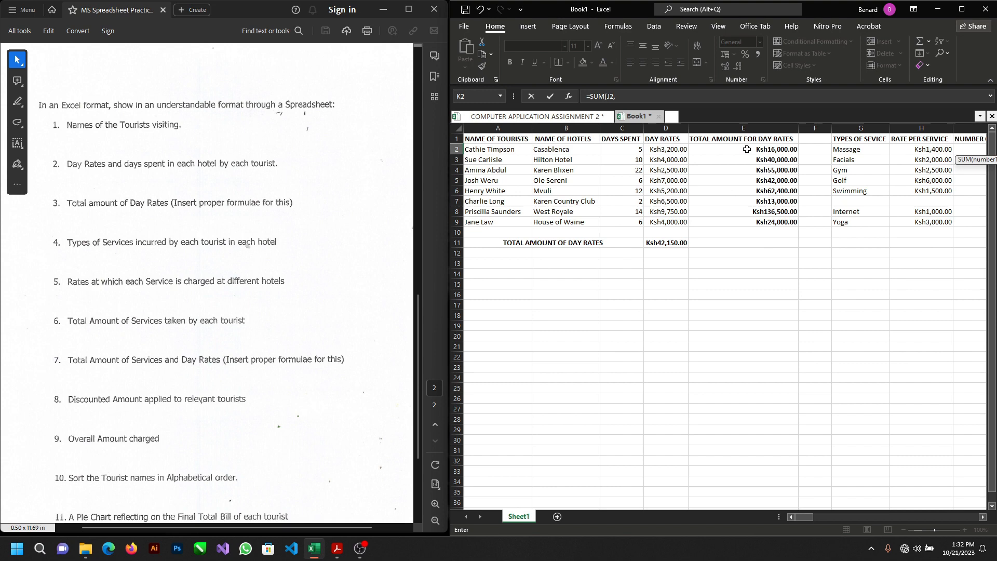
{"action": "left_click", "coordinate": [747, 150]}
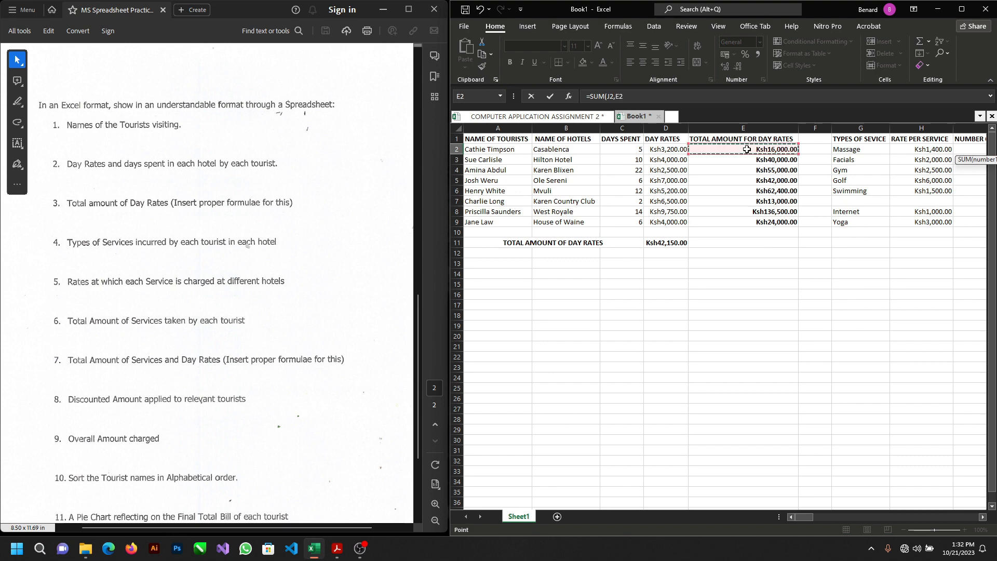
{"action": "scroll", "coordinate": [747, 149], "scroll_direction": "right", "scroll_amount": 5}
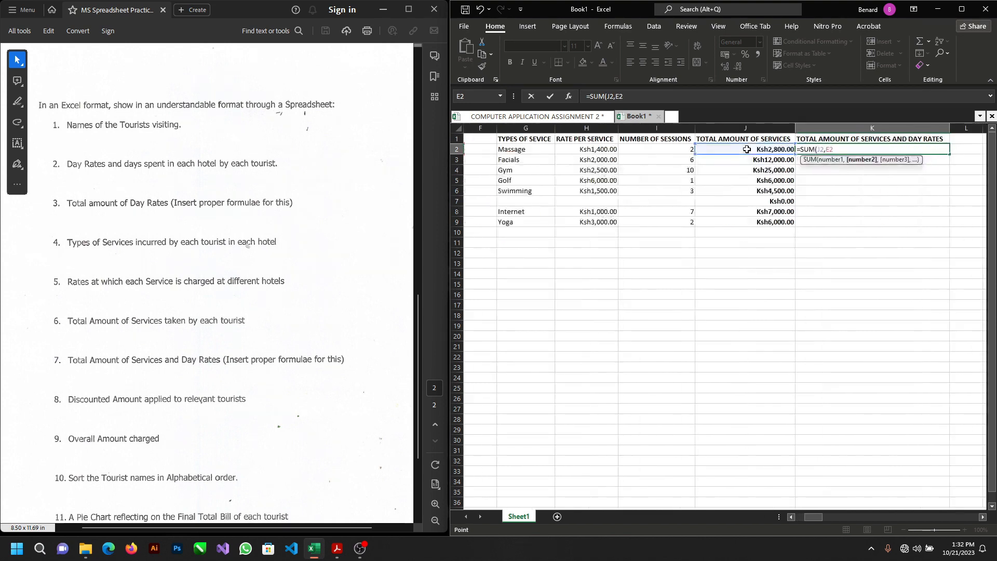
{"action": "key", "text": "Return"}
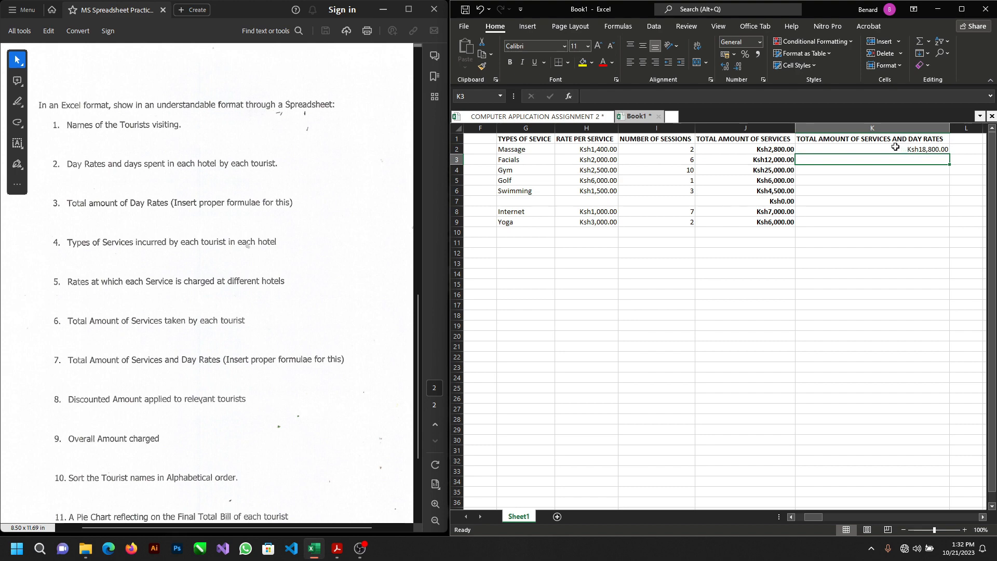
Step: Fill the K2 formula down to K9 for the remaining tourists and check the copied formula in K7
{"action": "scroll", "coordinate": [896, 147], "scroll_direction": "left", "scroll_amount": 5}
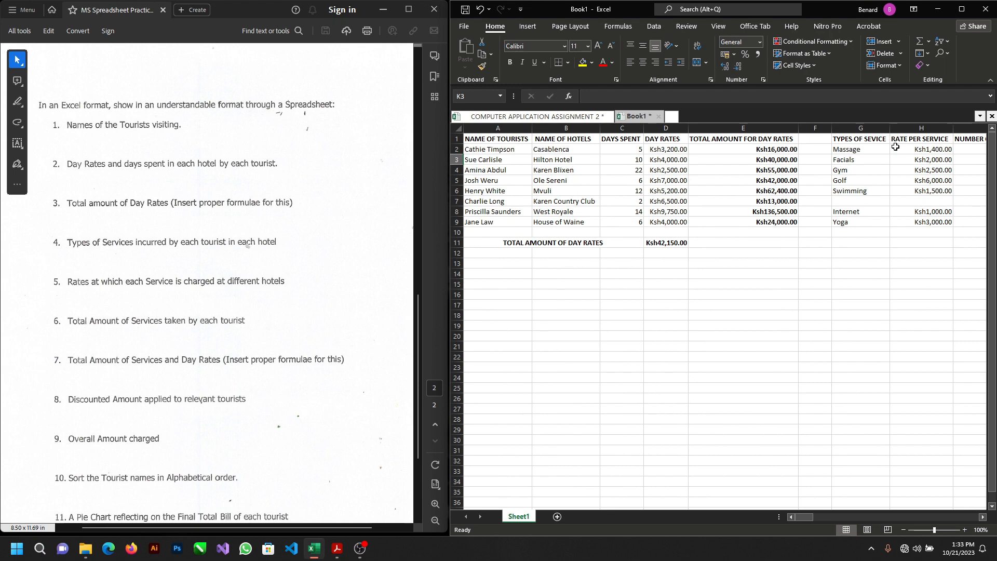
{"action": "scroll", "coordinate": [895, 147], "scroll_direction": "right", "scroll_amount": 6}
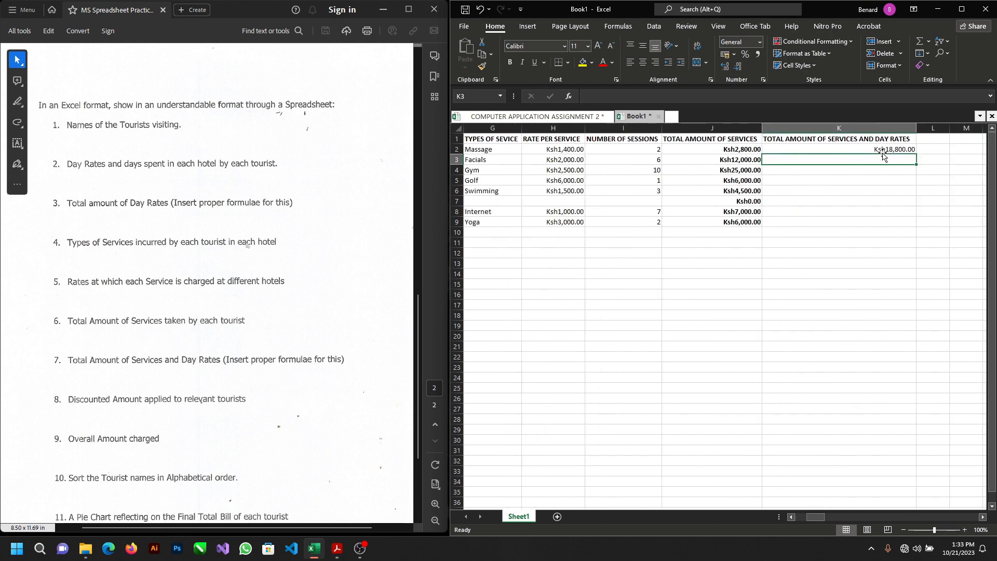
{"action": "left_click", "coordinate": [876, 149]}
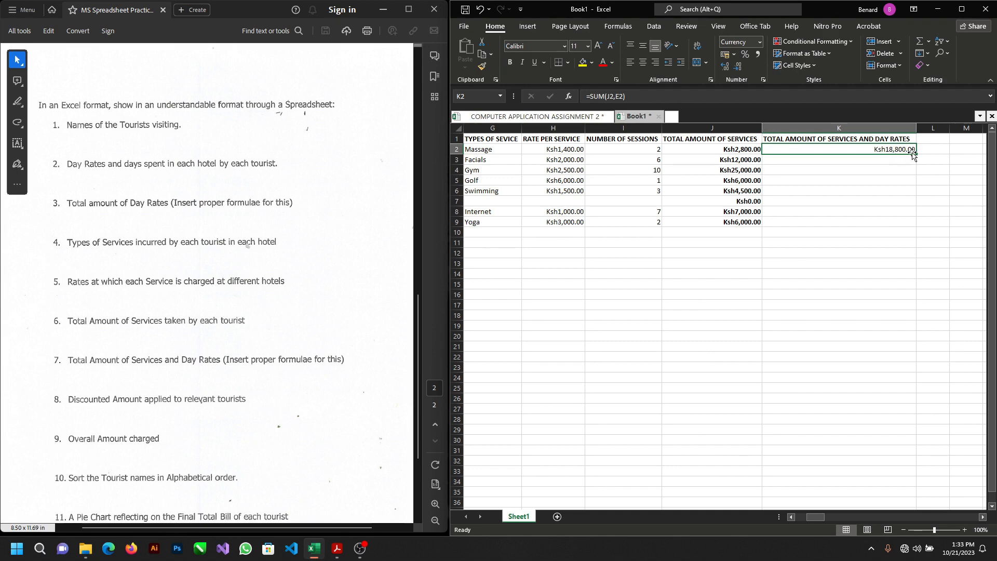
{"action": "left_click_drag", "start_coordinate": [916, 154], "coordinate": [905, 226]}
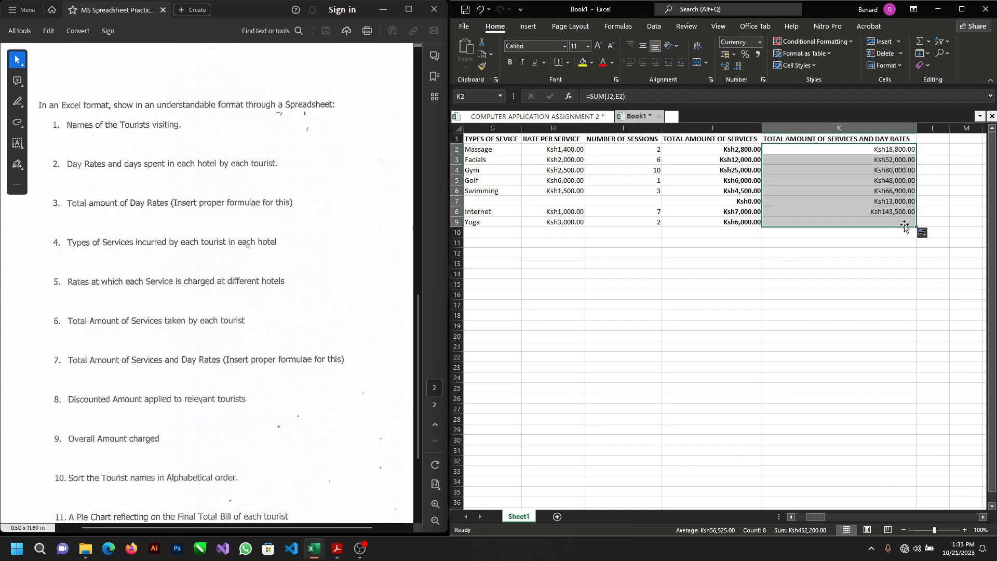
{"action": "left_click", "coordinate": [857, 201]}
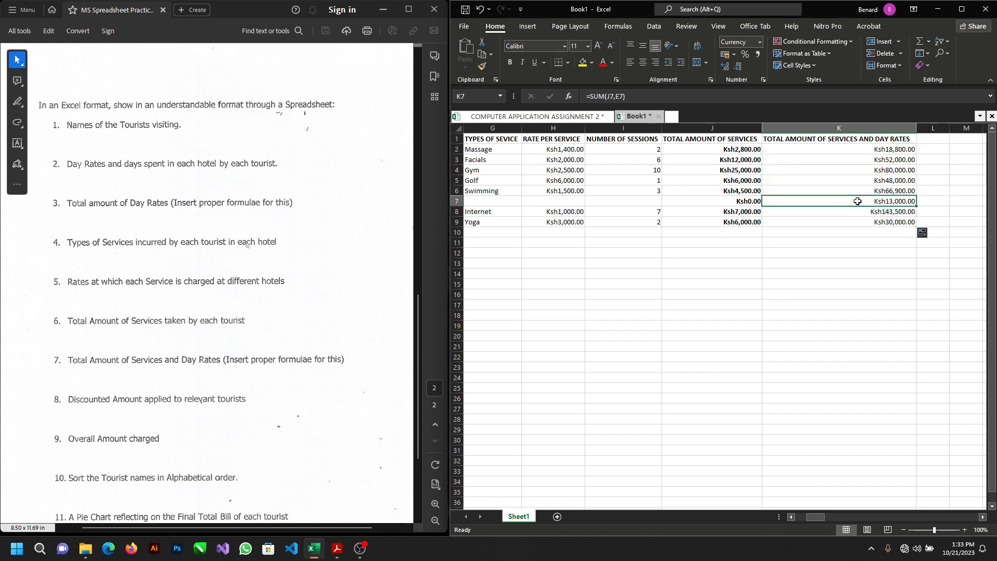
{"action": "scroll", "coordinate": [859, 203], "scroll_direction": "right", "scroll_amount": 1}
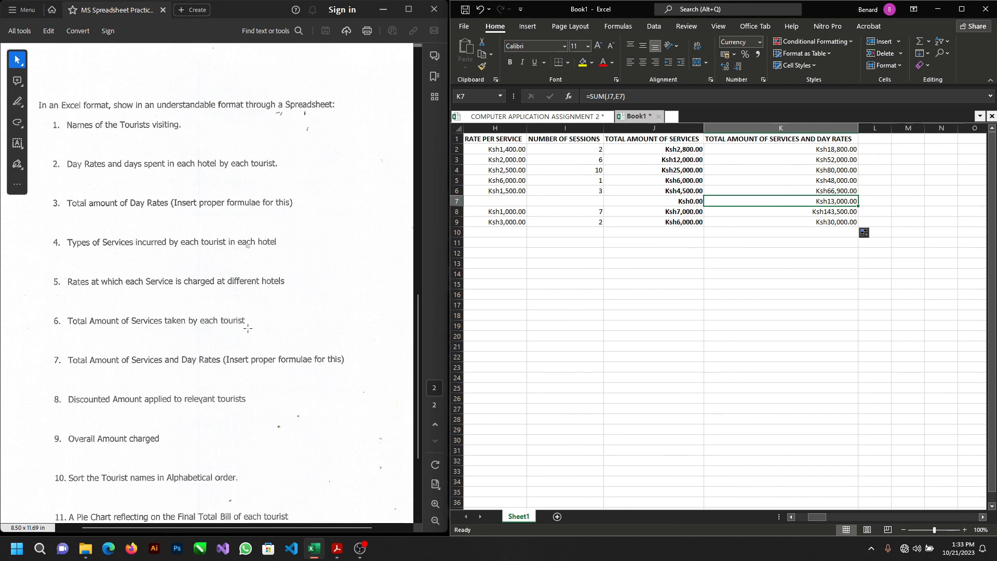
{"action": "scroll", "coordinate": [247, 327], "scroll_direction": "down", "scroll_amount": 1}
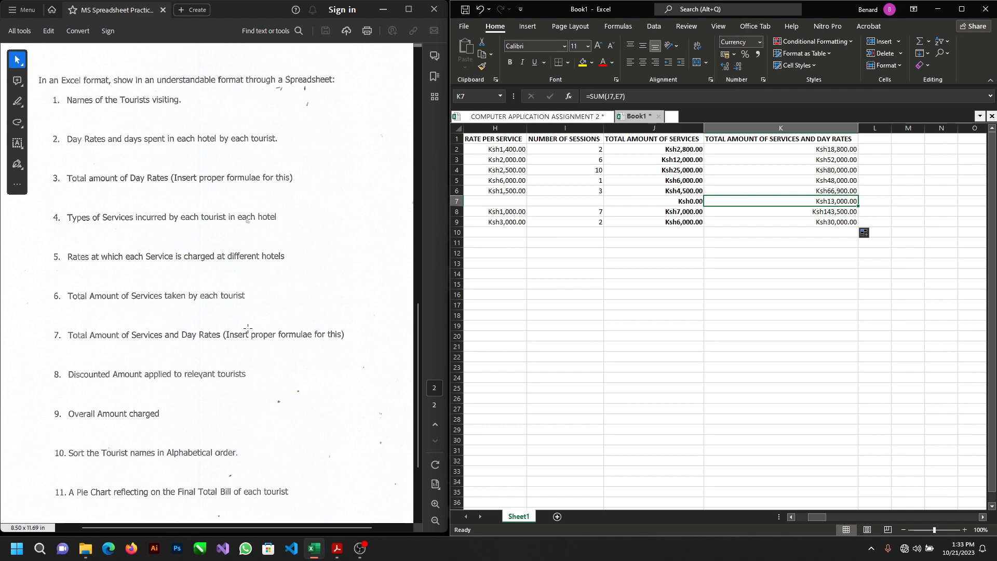
Step: Enter the label DICOUNT FOR ABOVE 50,000/= in H13, based on the discount note in the practice test PDF
{"action": "scroll", "coordinate": [248, 327], "scroll_direction": "up", "scroll_amount": 7}
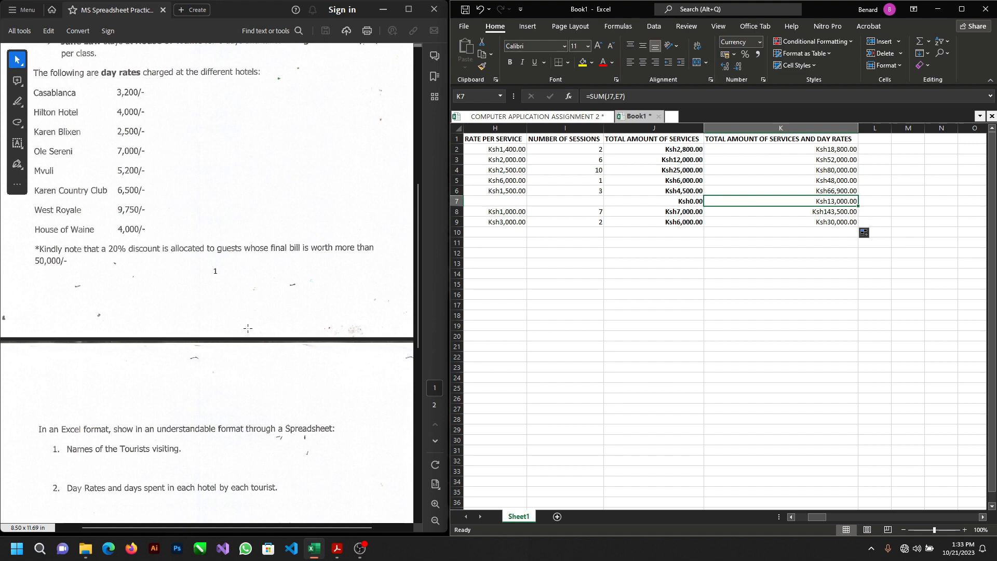
{"action": "scroll", "coordinate": [248, 328], "scroll_direction": "left", "scroll_amount": 3}
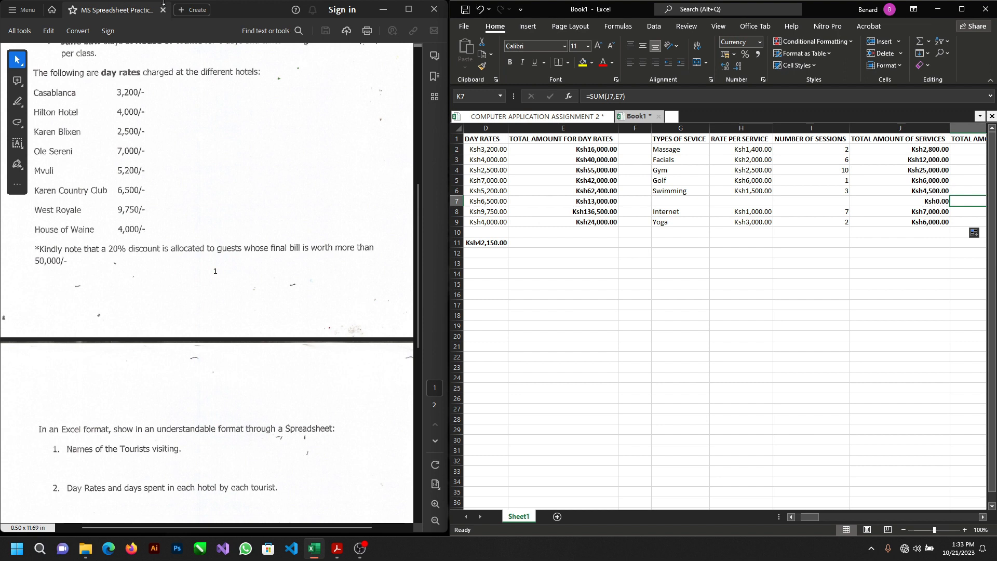
{"action": "left_click", "coordinate": [730, 264]}
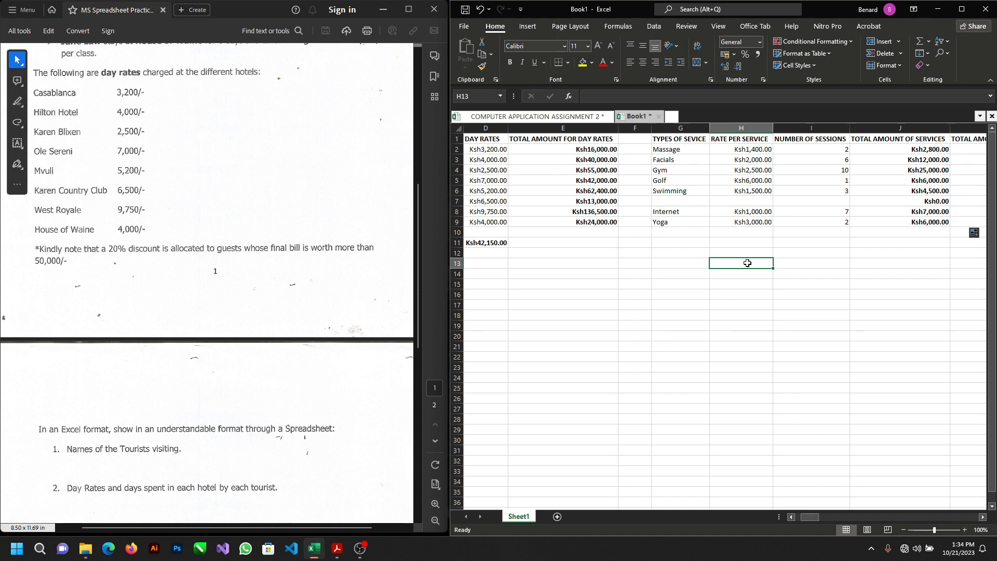
{"action": "type", "text": "DICOUNT "}
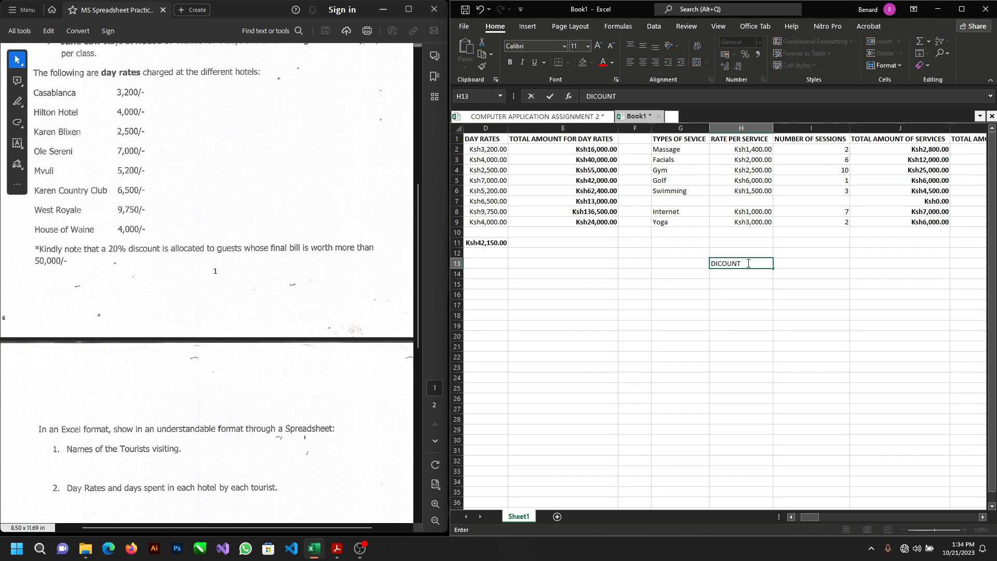
{"action": "type", "text": "FOR ABOVE 50,000"}
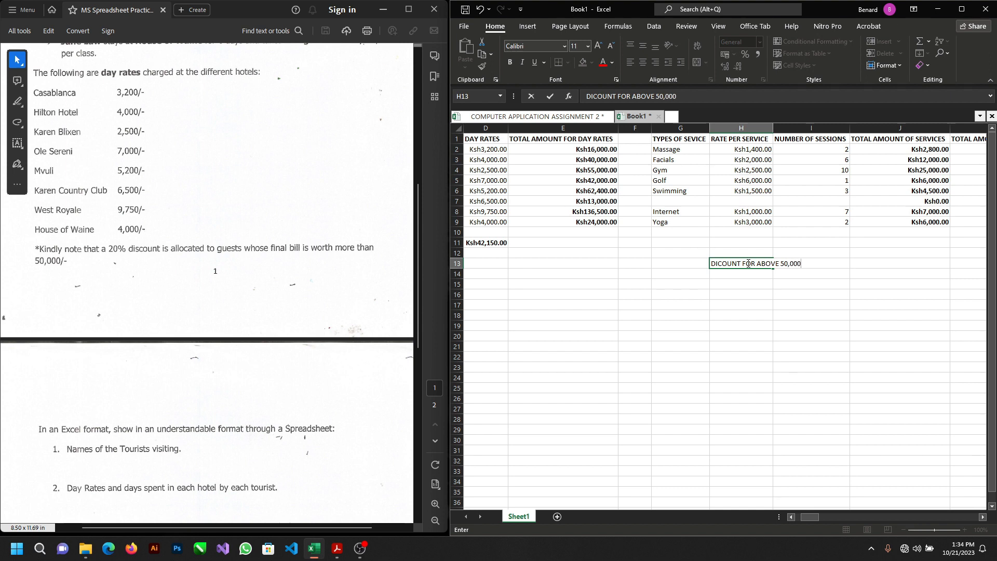
{"action": "type", "text": "/="}
Step: Enter the discount rate 20% in H14, directly under the discount label
{"action": "left_click", "coordinate": [730, 275]}
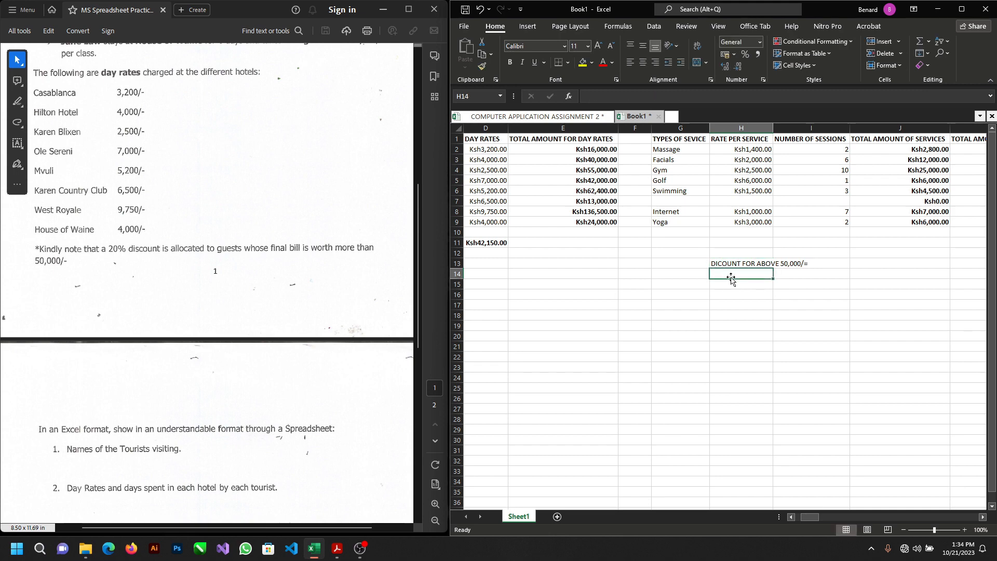
{"action": "type", "text": "20"}
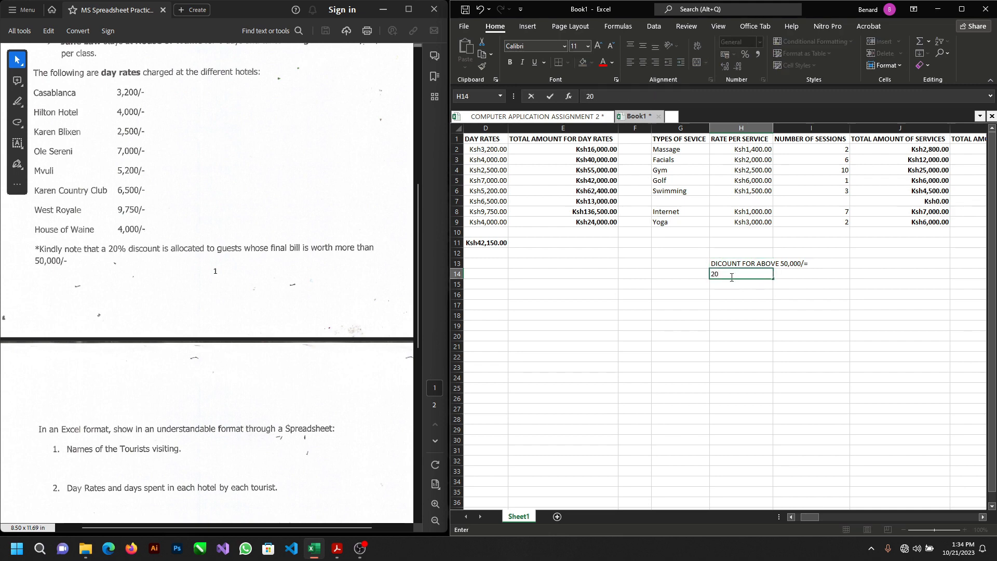
{"action": "type", "text": "%"}
Step: Merge and center the discount label across G13 to I13 and center the 20% rate in H14
{"action": "left_click_drag", "start_coordinate": [690, 264], "coordinate": [797, 265]}
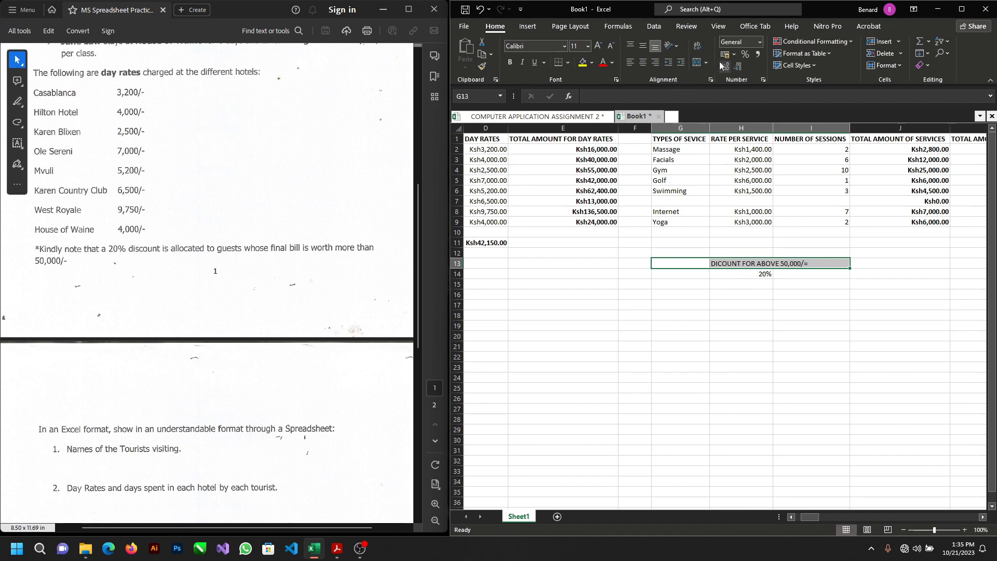
{"action": "left_click", "coordinate": [697, 62]}
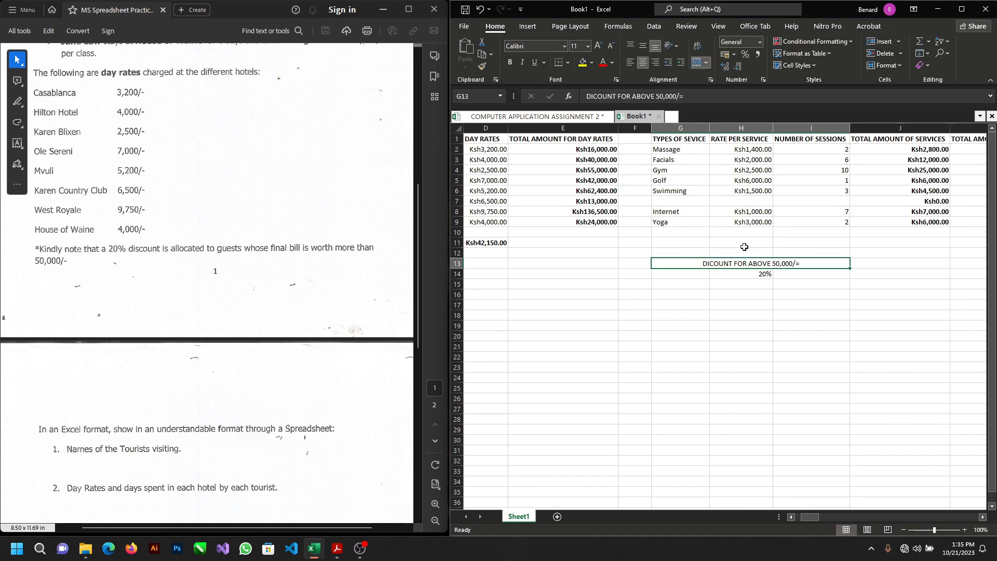
{"action": "left_click", "coordinate": [746, 273]}
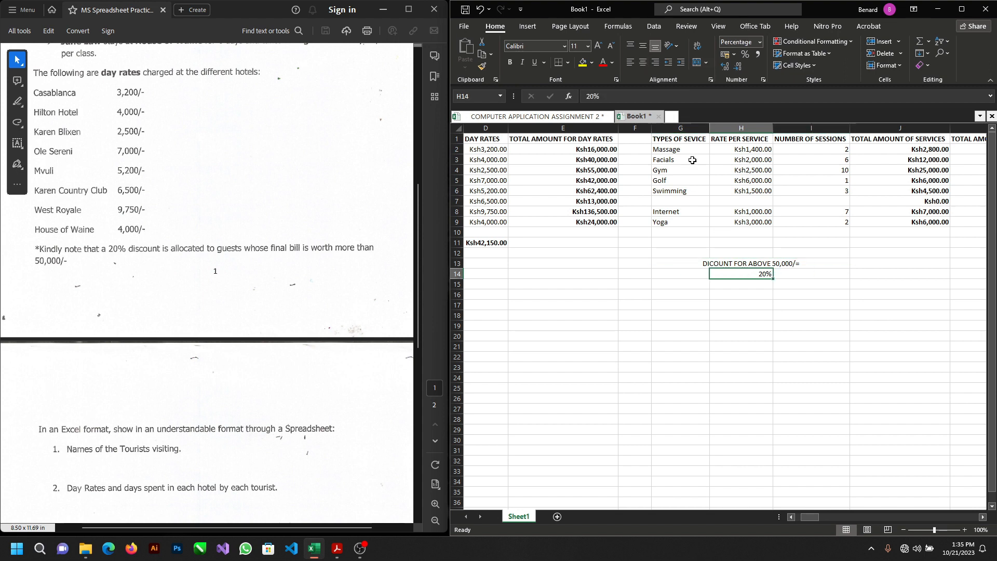
{"action": "left_click", "coordinate": [643, 63]}
Step: Make the discount label in row 13 and the 20% rate in row 14 bold
{"action": "left_click_drag", "start_coordinate": [702, 263], "coordinate": [810, 274]}
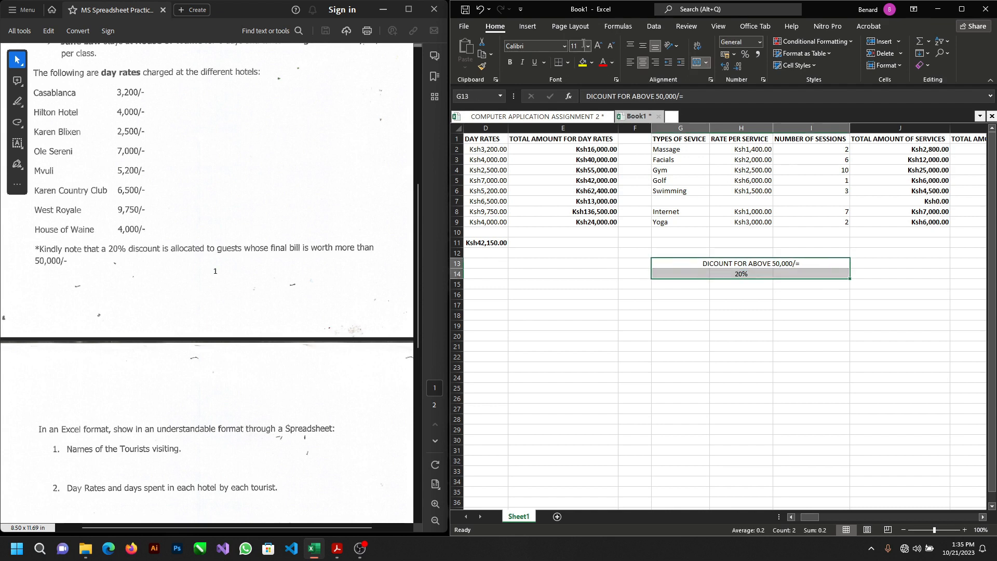
{"action": "left_click", "coordinate": [510, 62]}
{"action": "left_click", "coordinate": [813, 302]}
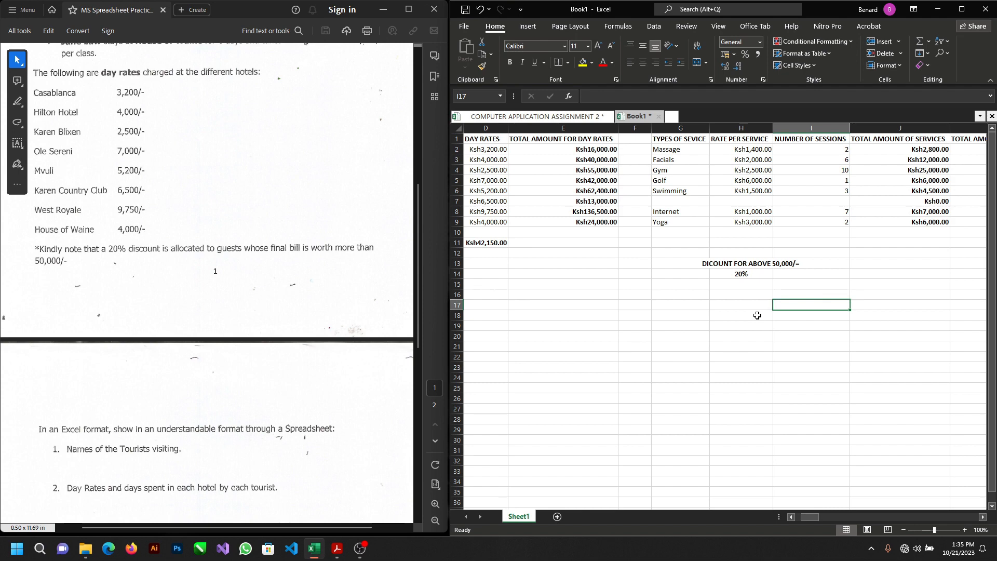
Step: Enter the heading DISCOUNTED PRICE in L1 and autofit the width of column L to it
{"action": "scroll", "coordinate": [705, 306], "scroll_direction": "left", "scroll_amount": 3}
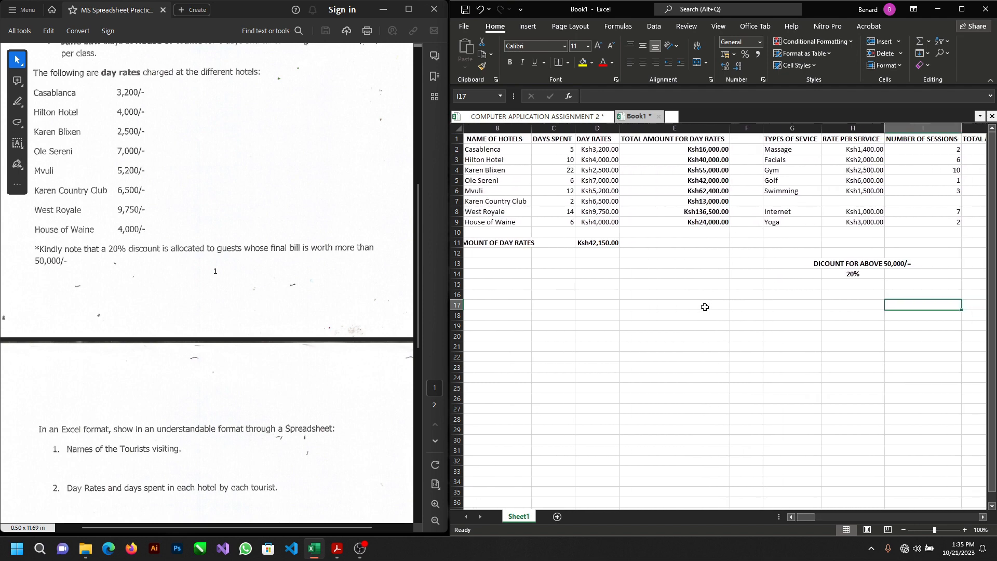
{"action": "scroll", "coordinate": [705, 307], "scroll_direction": "right", "scroll_amount": 4}
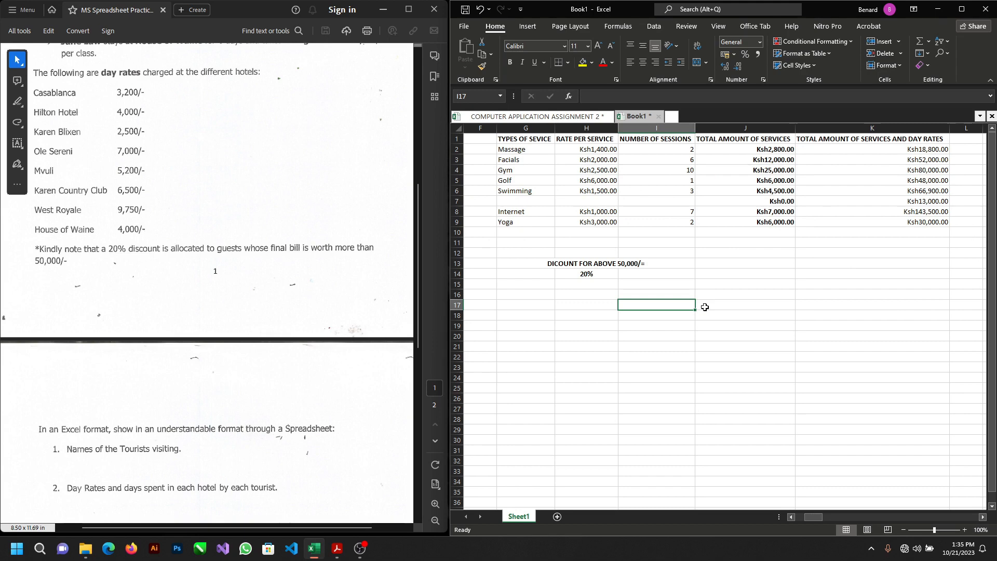
{"action": "scroll", "coordinate": [704, 307], "scroll_direction": "left", "scroll_amount": 4}
{"action": "scroll", "coordinate": [705, 307], "scroll_direction": "right", "scroll_amount": 5}
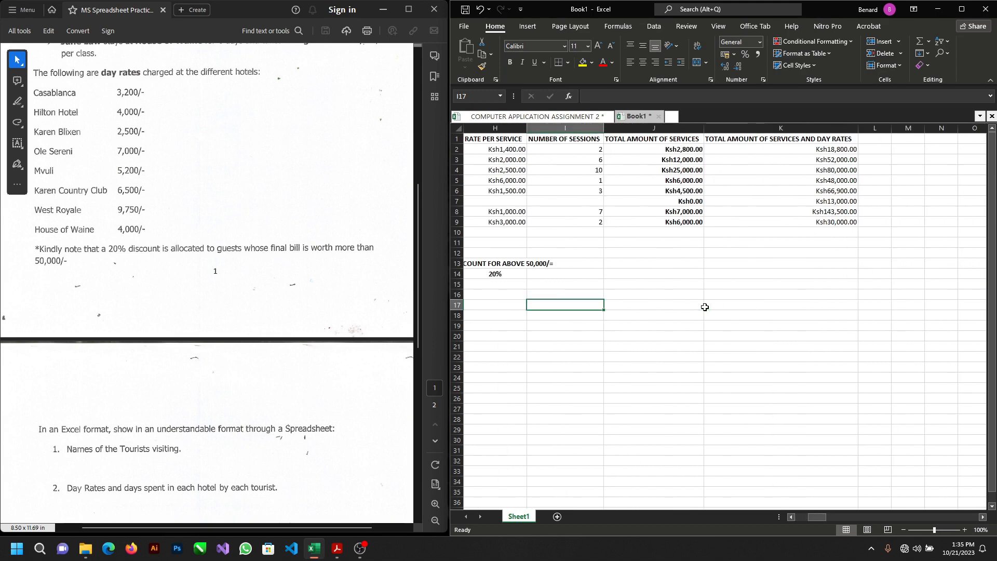
{"action": "left_click", "coordinate": [877, 139]}
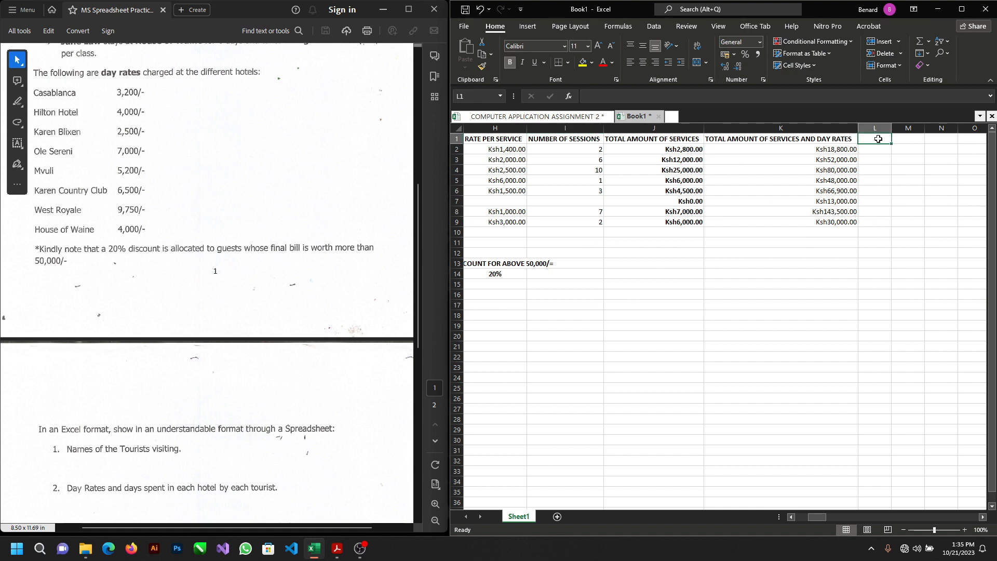
{"action": "type", "text": "dI"}
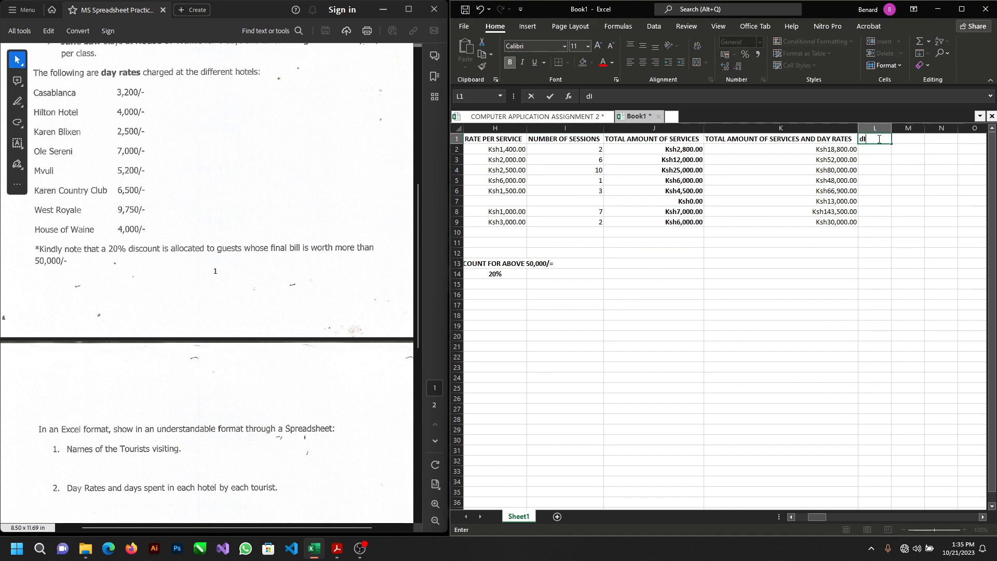
{"action": "type", "text": "SCOUN"}
{"action": "key", "text": "BackSpace"}
{"action": "key", "text": "BackSpace"}
{"action": "key", "text": "BackSpace"}
{"action": "key", "text": "BackSpace"}
{"action": "key", "text": "BackSpace"}
{"action": "key", "text": "BackSpace"}
{"action": "key", "text": "BackSpace"}
{"action": "type", "text": "DISCOUNTED PRICE"}
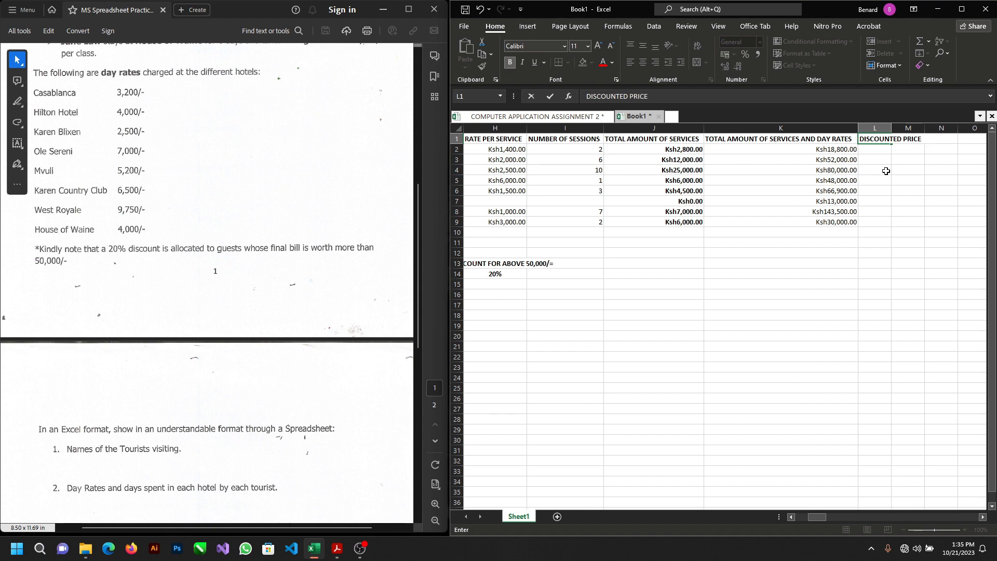
{"action": "left_click", "coordinate": [881, 151]}
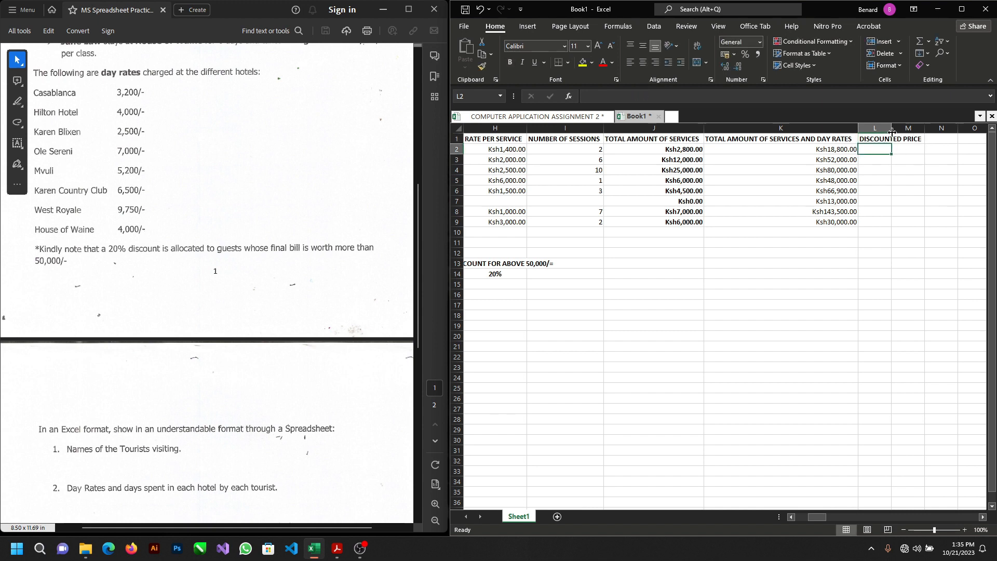
{"action": "double_click", "coordinate": [892, 132]}
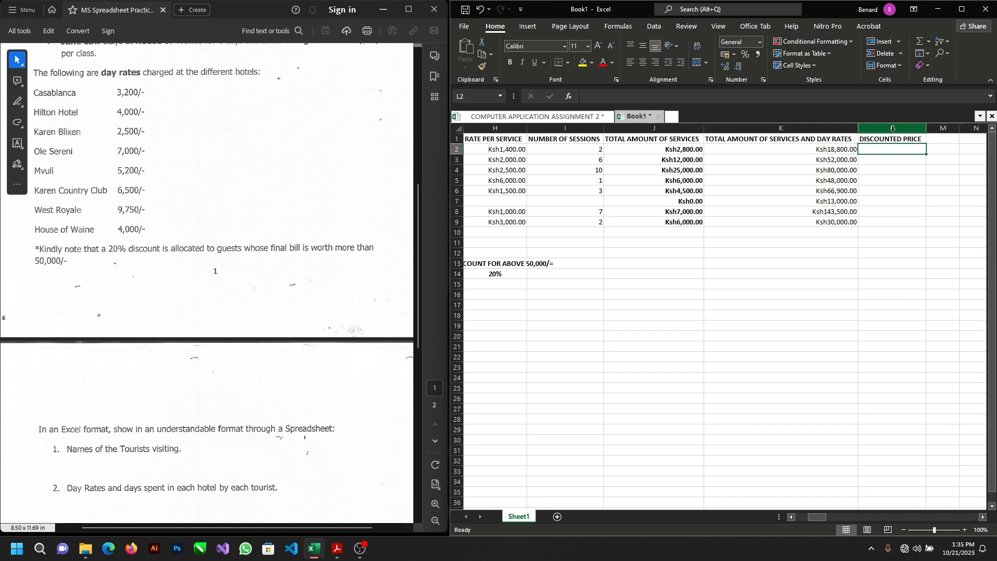
Step: Enter the formula =IF(K2>50000,K2*80%,K2) in L2 to apply the 20% discount to bills above 50,000
{"action": "left_click", "coordinate": [874, 161]}
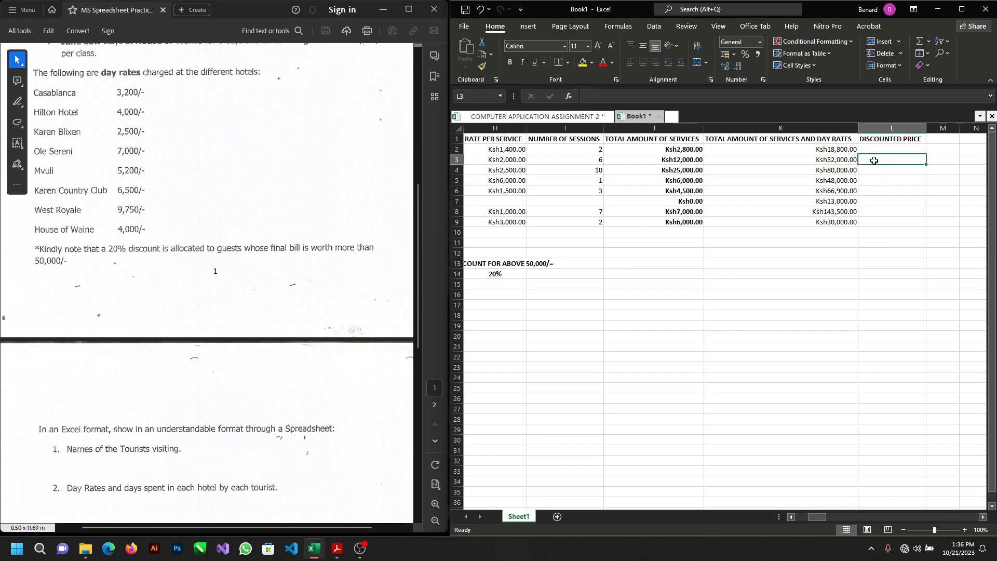
{"action": "key", "text": "Up"}
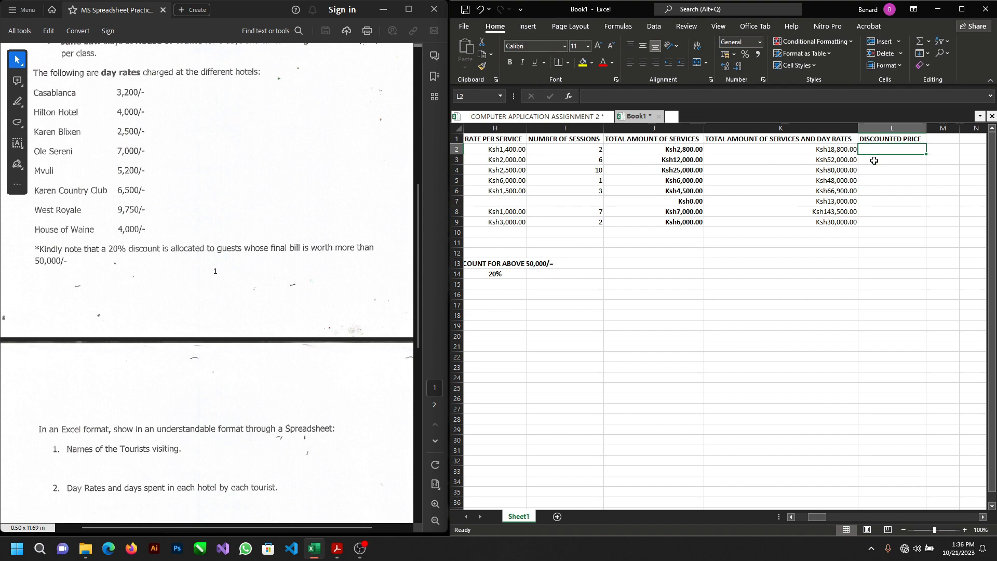
{"action": "double_click", "coordinate": [892, 149]}
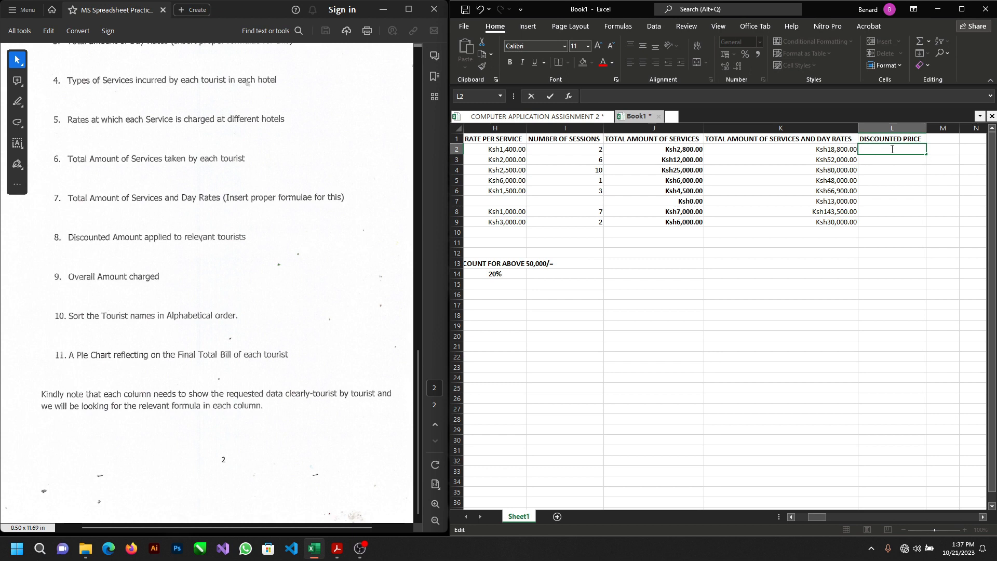
{"action": "type", "text": "=IF"}
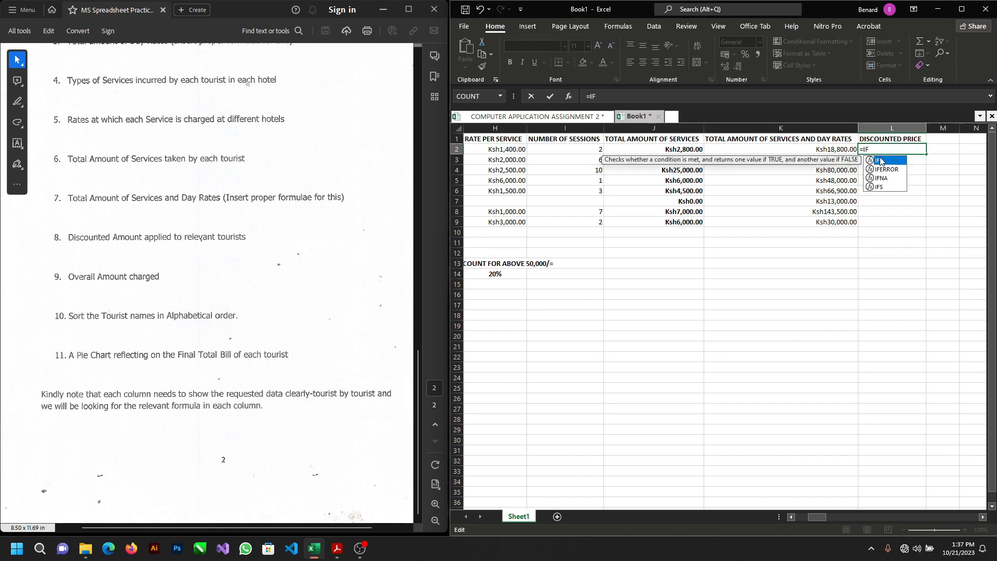
{"action": "type", "text": "("}
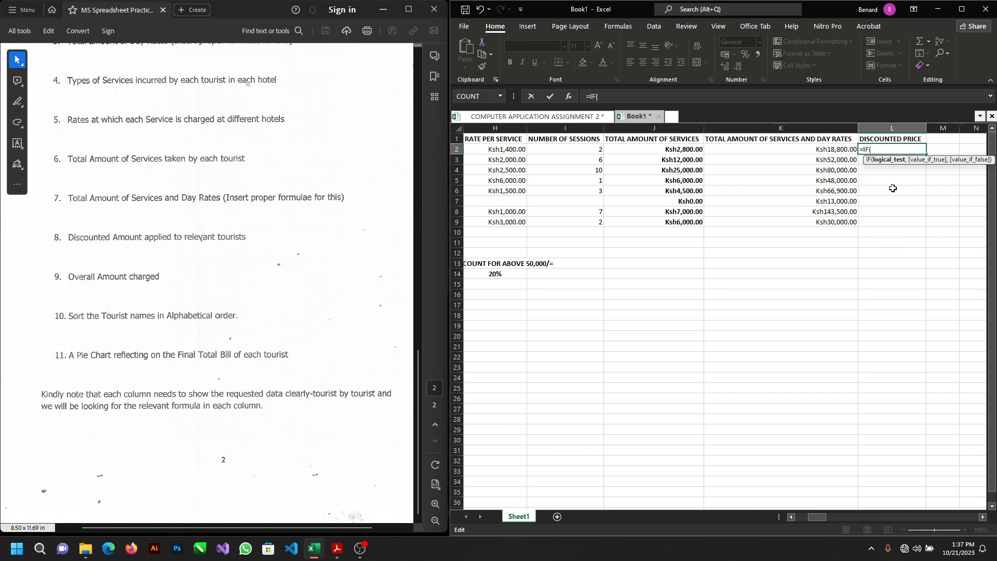
{"action": "left_click", "coordinate": [830, 150]}
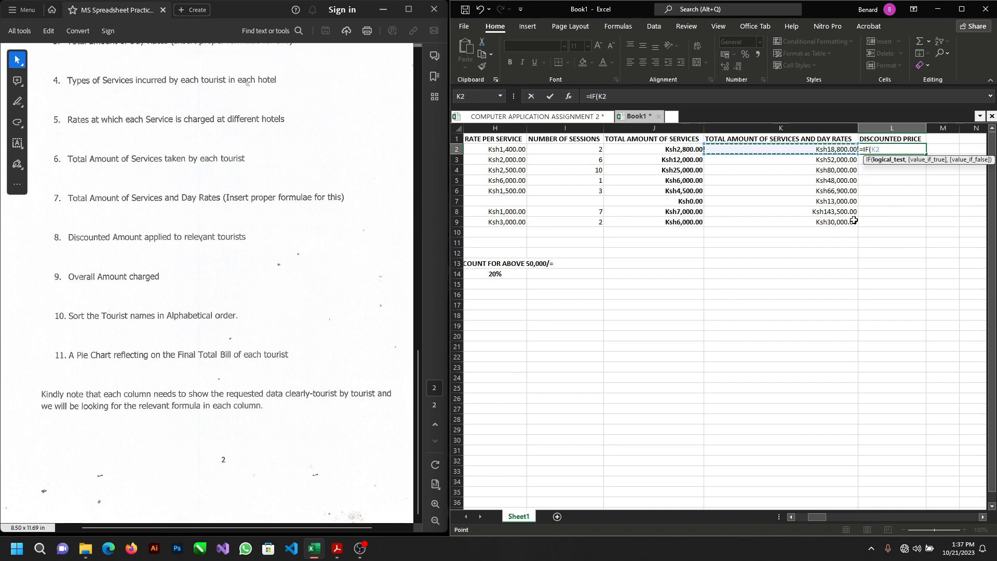
{"action": "type", "text": ">50000"}
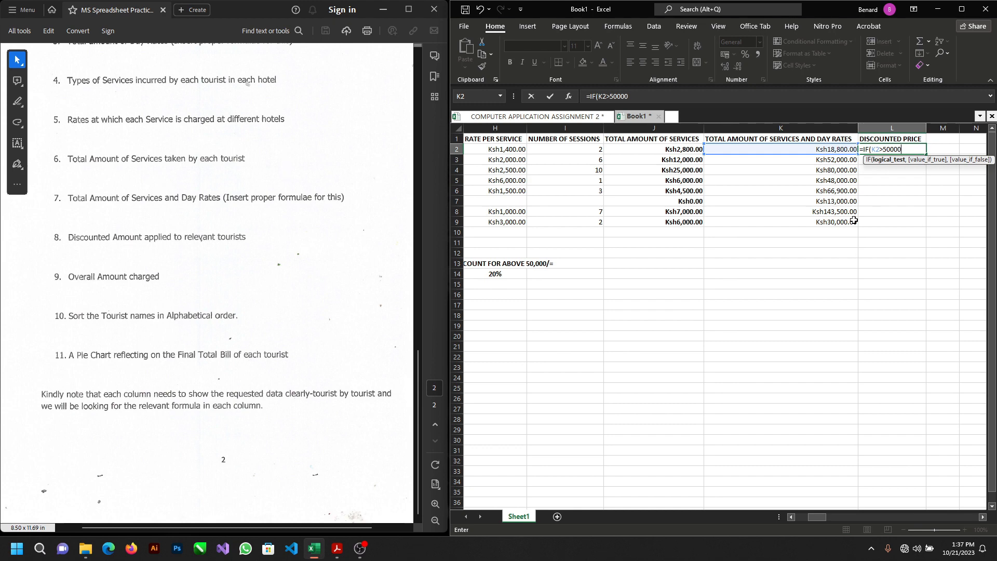
{"action": "type", "text": ","}
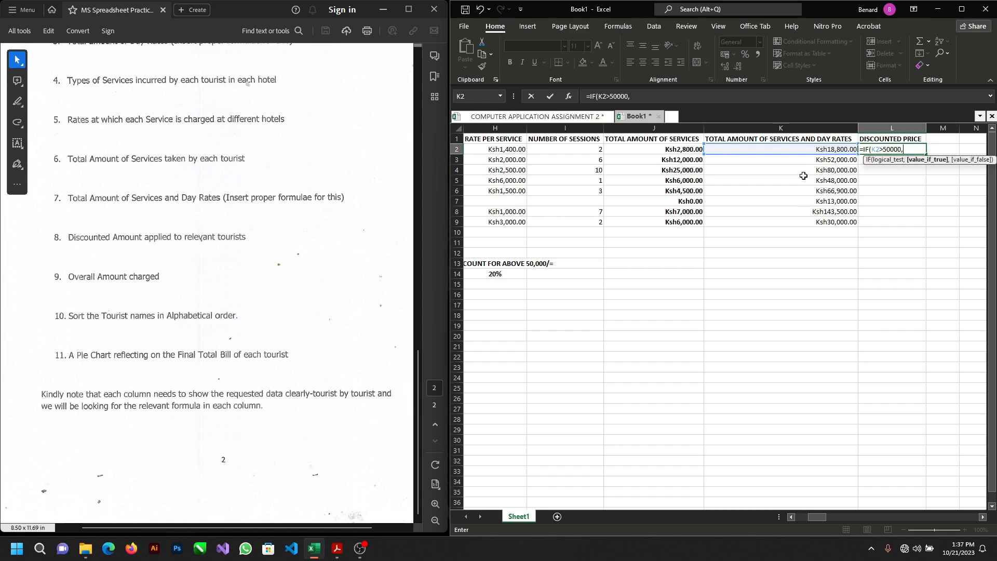
{"action": "left_click", "coordinate": [815, 149]}
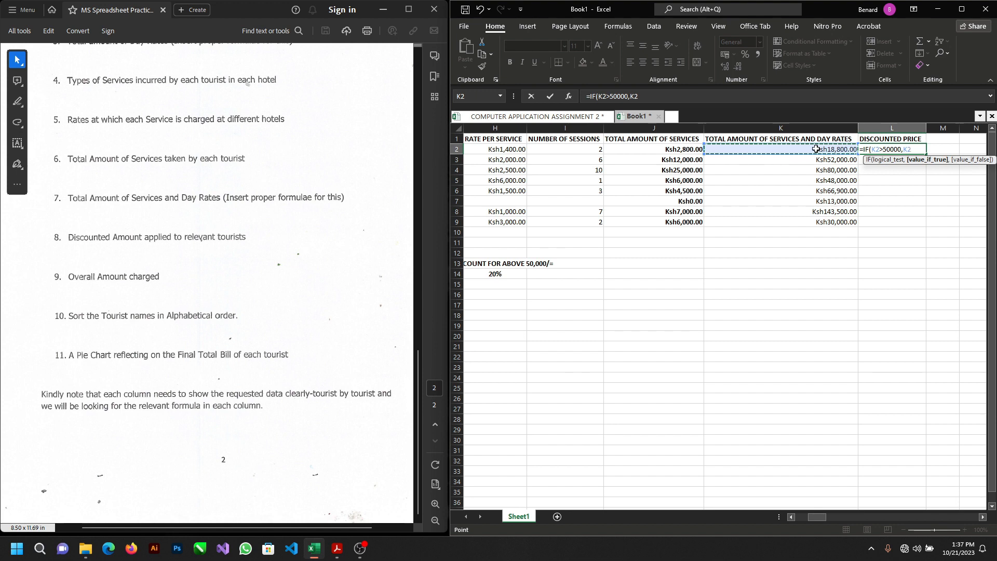
{"action": "type", "text": "*"}
{"action": "key", "text": "BackSpace"}
{"action": "type", "text": "80%,"}
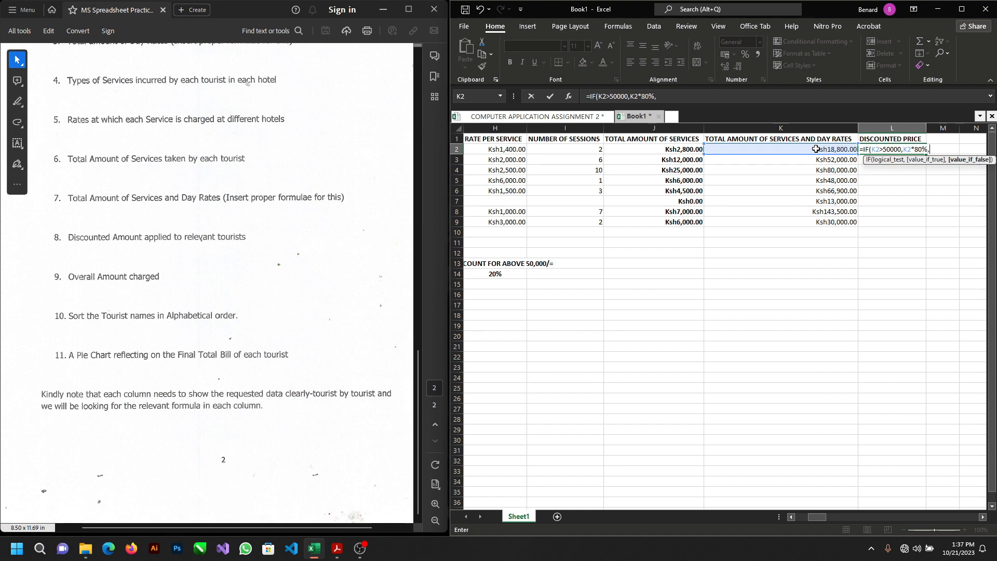
{"action": "left_click", "coordinate": [814, 149]}
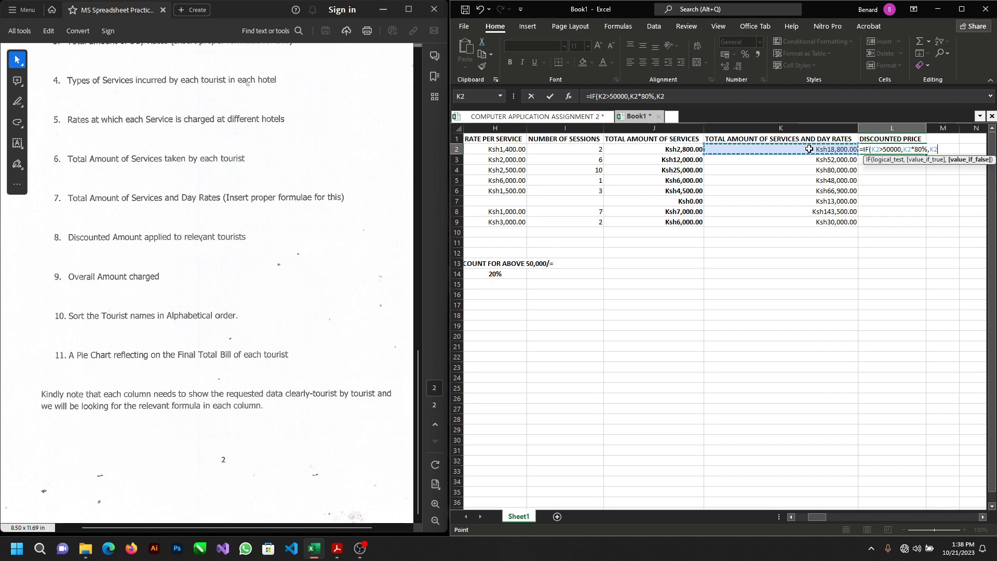
{"action": "key", "text": "Return"}
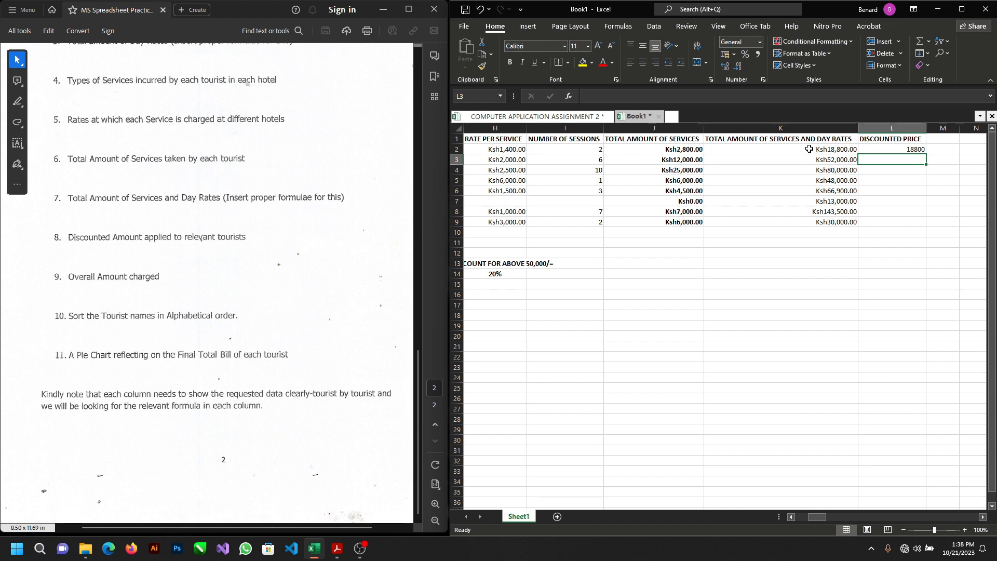
Step: Fill the L2 discount formula down to L9 for the remaining tourists
{"action": "left_click", "coordinate": [899, 149]}
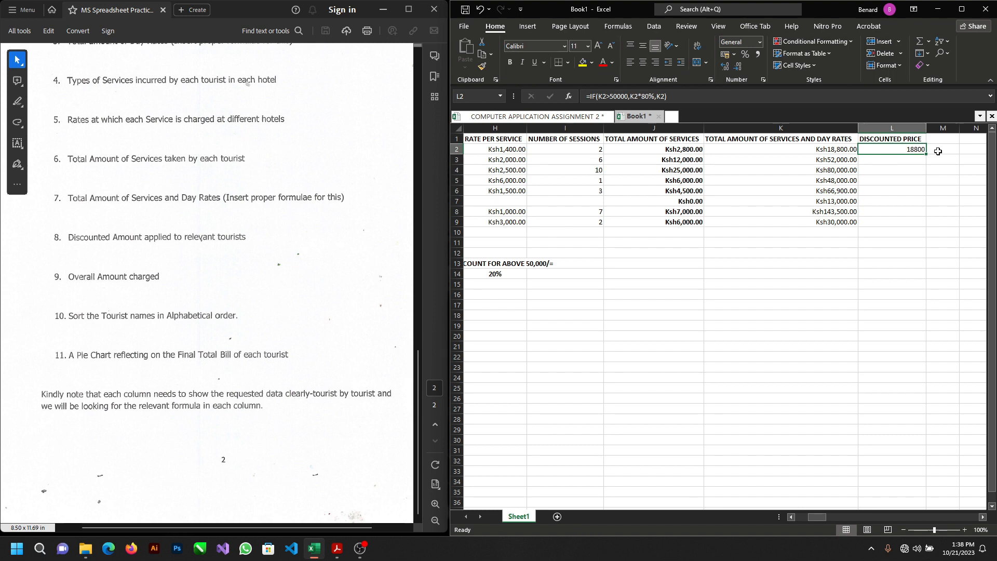
{"action": "left_click_drag", "start_coordinate": [926, 155], "coordinate": [913, 227]}
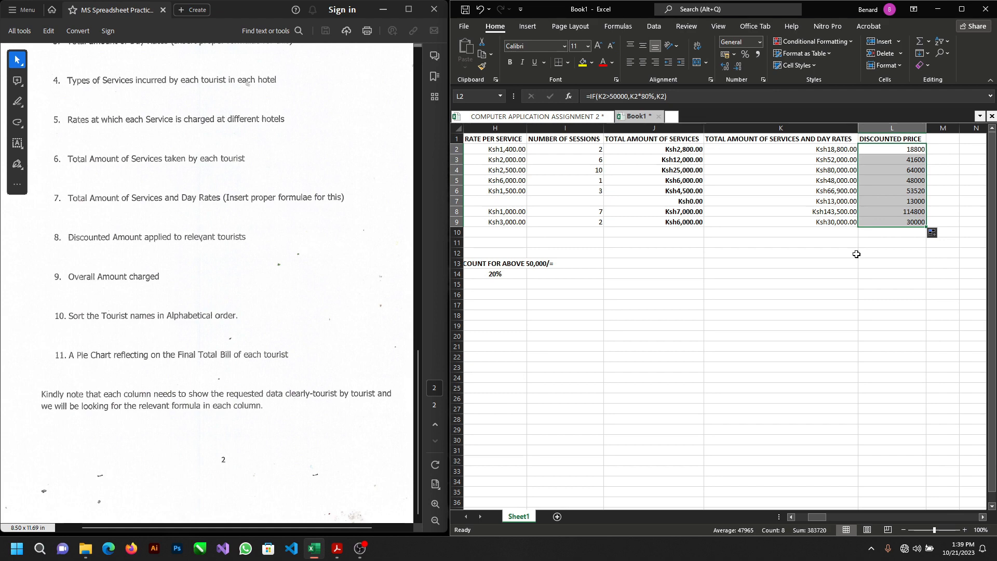
{"action": "left_click", "coordinate": [895, 231]}
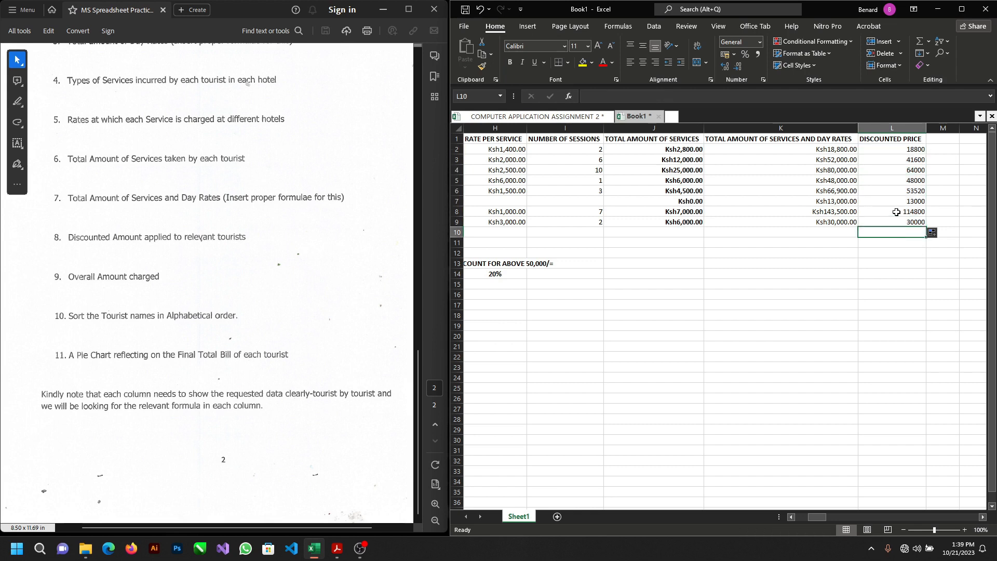
Step: Apply the Currency number format to the discounted prices in L2:L9
{"action": "left_click_drag", "start_coordinate": [883, 150], "coordinate": [891, 219]}
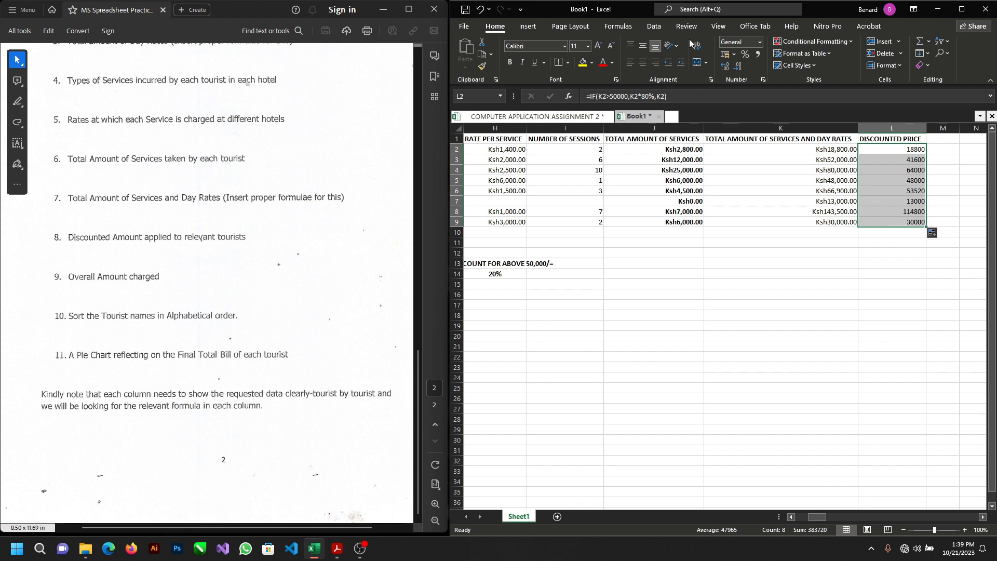
{"action": "left_click", "coordinate": [759, 42]}
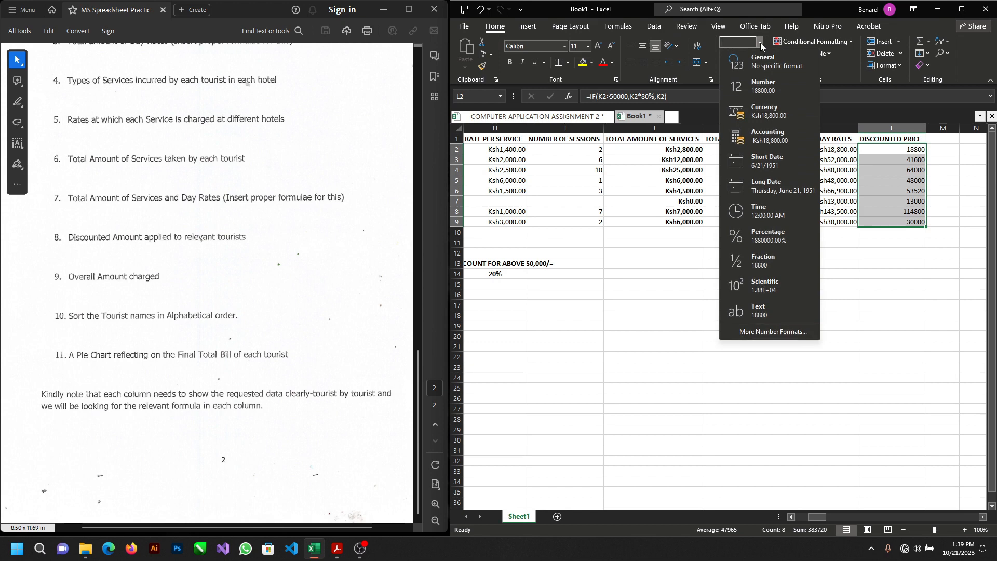
{"action": "left_click", "coordinate": [771, 118]}
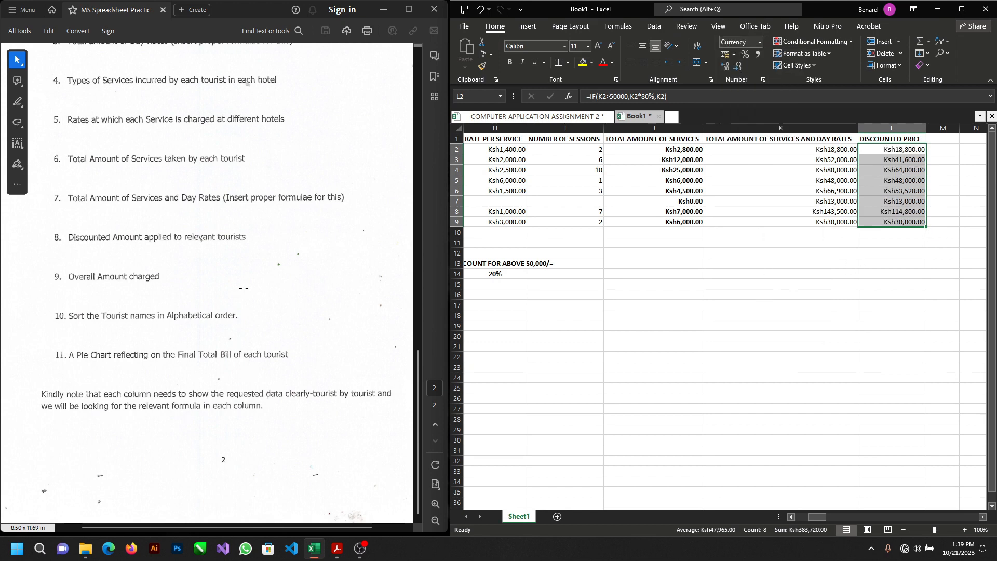
{"action": "left_click", "coordinate": [248, 370]}
{"action": "left_click", "coordinate": [625, 338]}
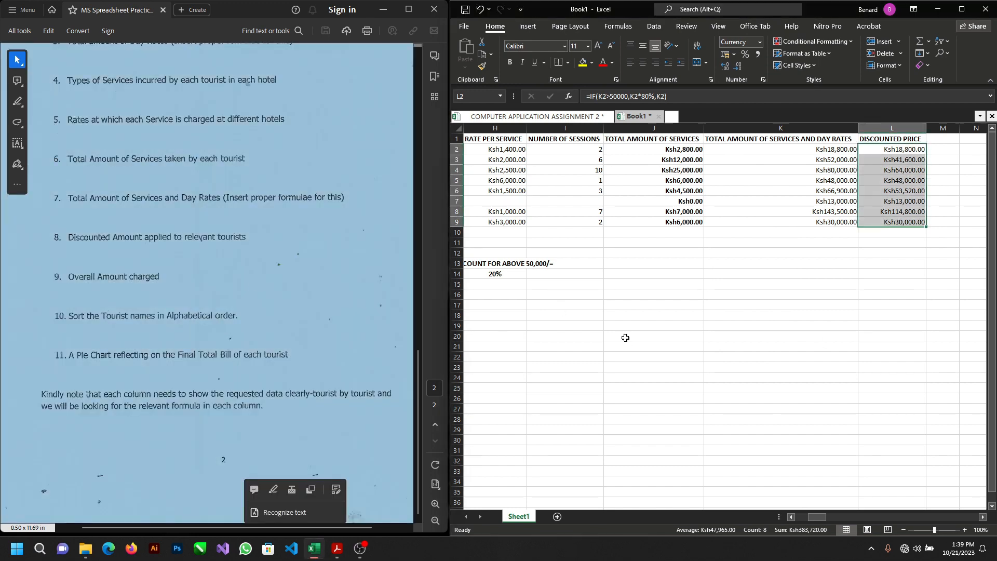
{"action": "left_click", "coordinate": [625, 337]}
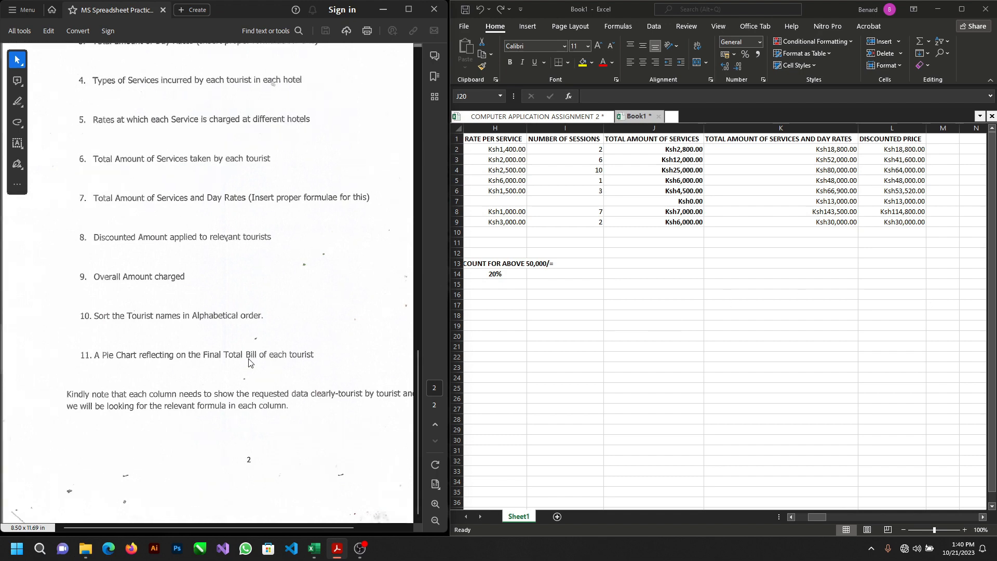
{"action": "scroll", "coordinate": [248, 357], "scroll_direction": "left", "scroll_amount": 3}
{"action": "scroll", "coordinate": [247, 359], "scroll_direction": "right", "scroll_amount": 1}
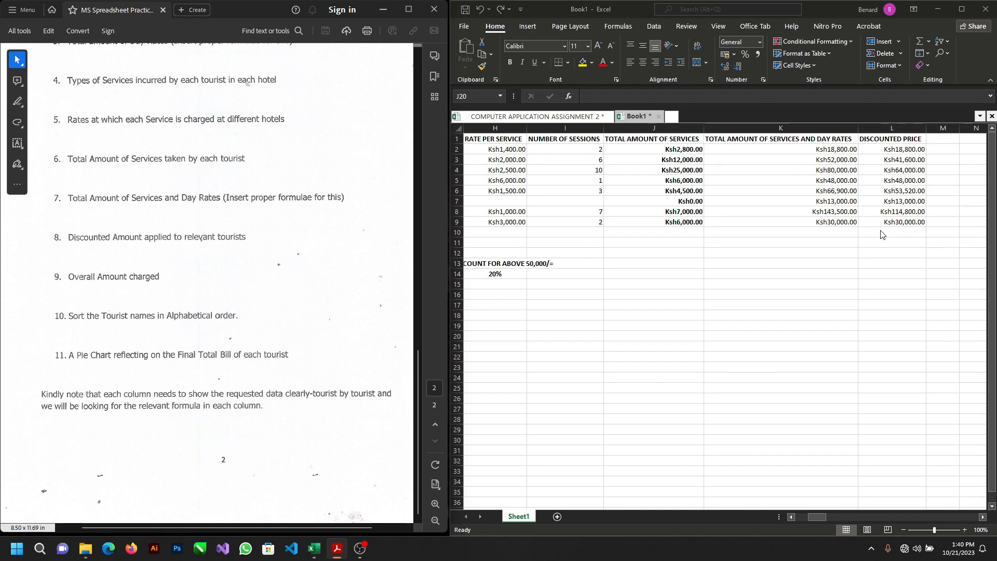
Step: Enter the label OVERAL AMOUNT CHARGED in K11 and centre it in the cell
{"action": "left_click", "coordinate": [815, 244]}
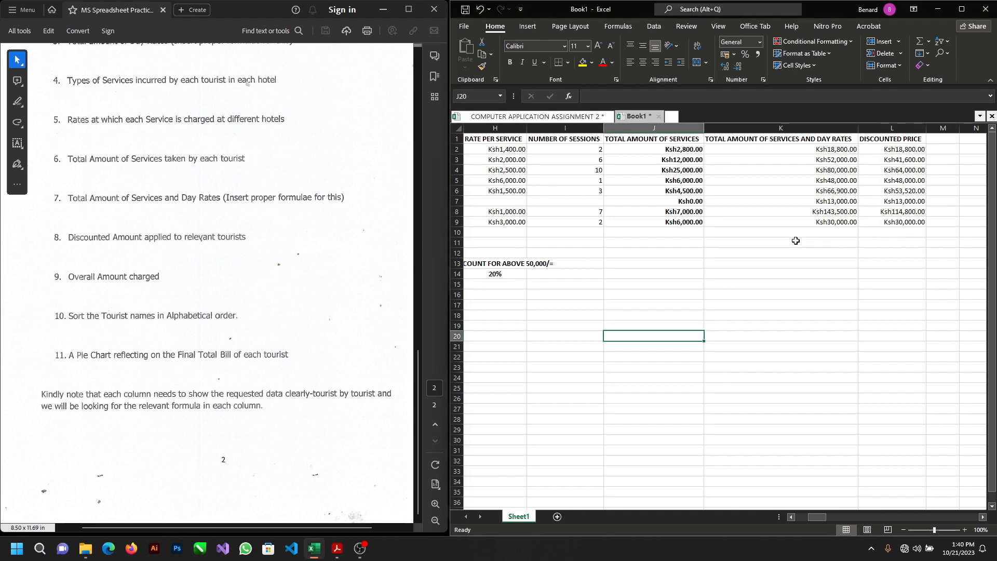
{"action": "left_click", "coordinate": [793, 242]}
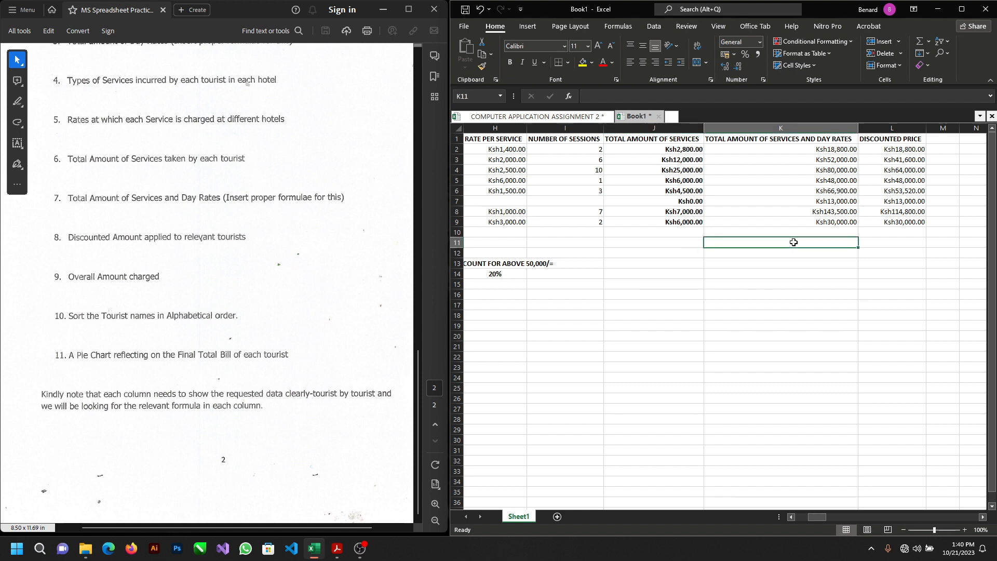
{"action": "type", "text": "o"}
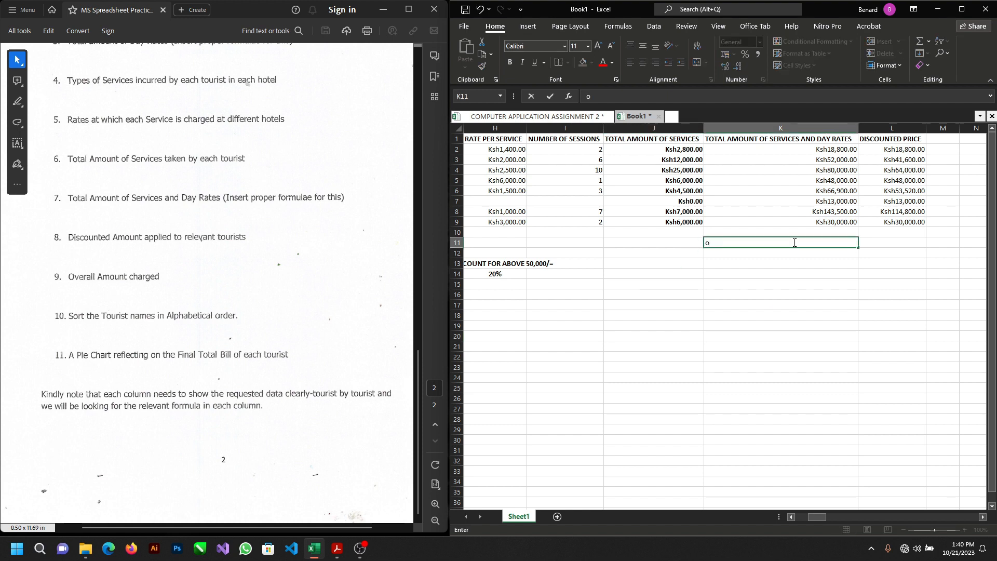
{"action": "key", "text": "BackSpace"}
{"action": "type", "text": "O"}
{"action": "type", "text": "VERAL AMOUNT C"}
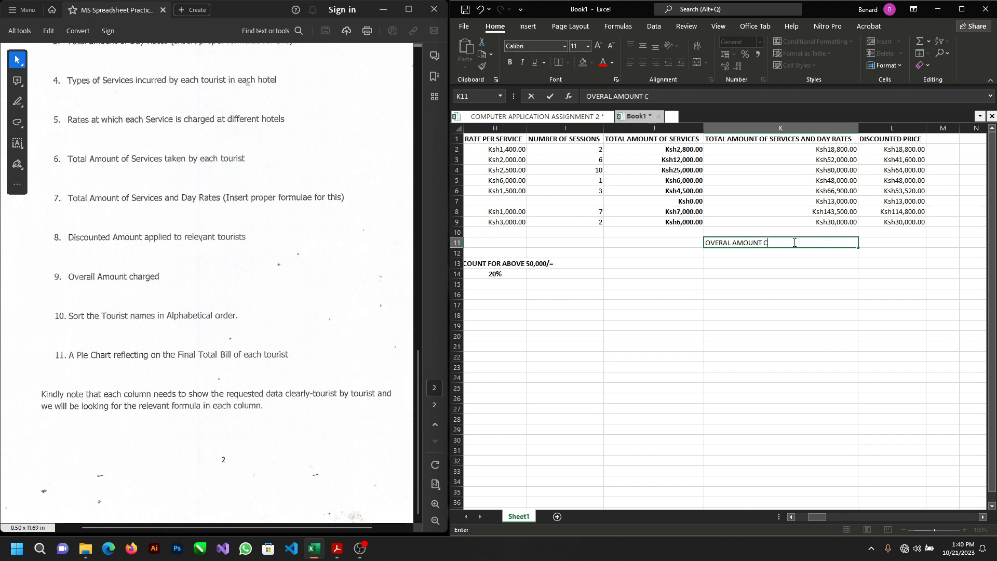
{"action": "type", "text": "HARGED"}
{"action": "left_click", "coordinate": [801, 263]}
{"action": "left_click", "coordinate": [811, 243]}
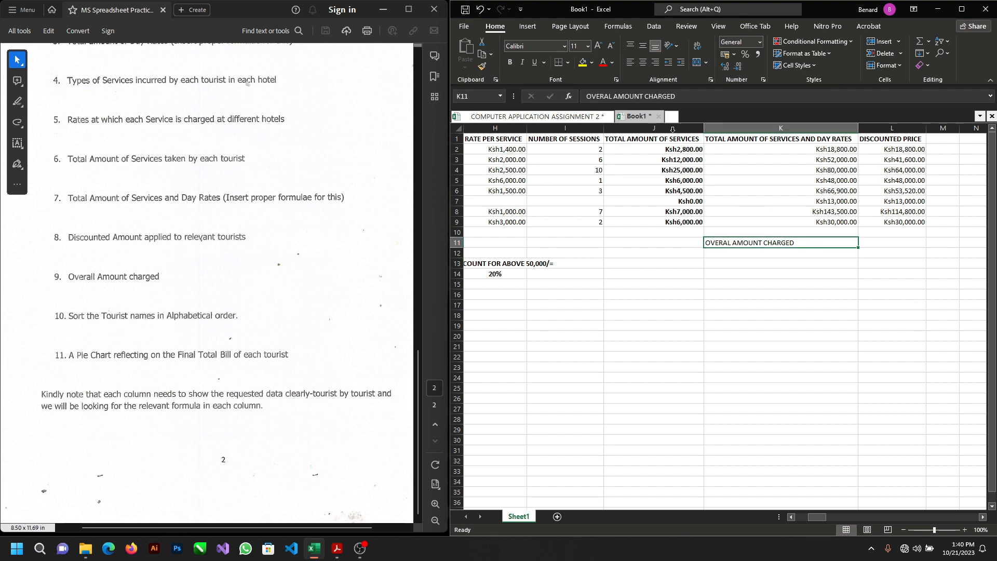
{"action": "left_click", "coordinate": [644, 62]}
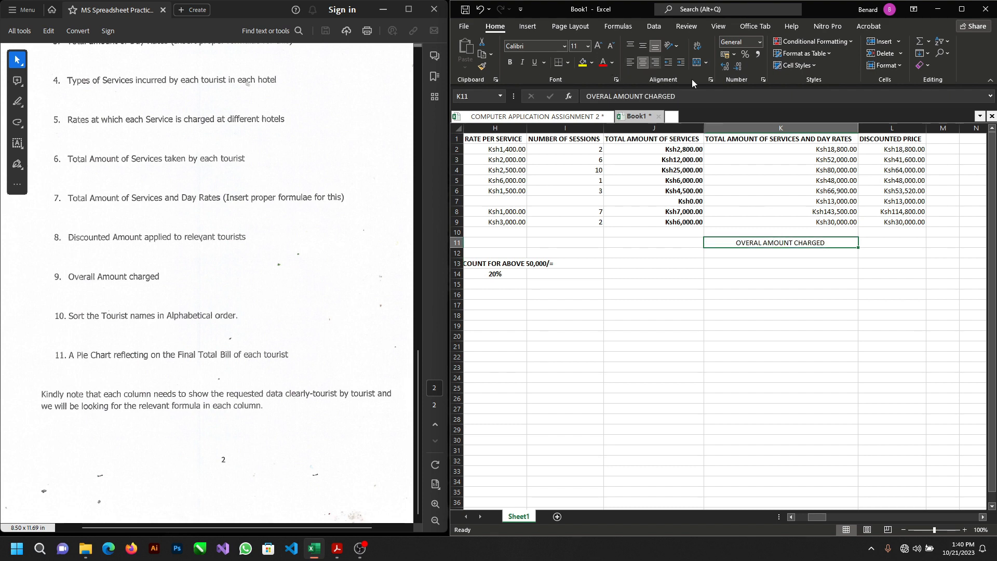
Step: Enter a SUM formula in L11 that totals the discounted prices in L2:L9
{"action": "left_click", "coordinate": [886, 245]}
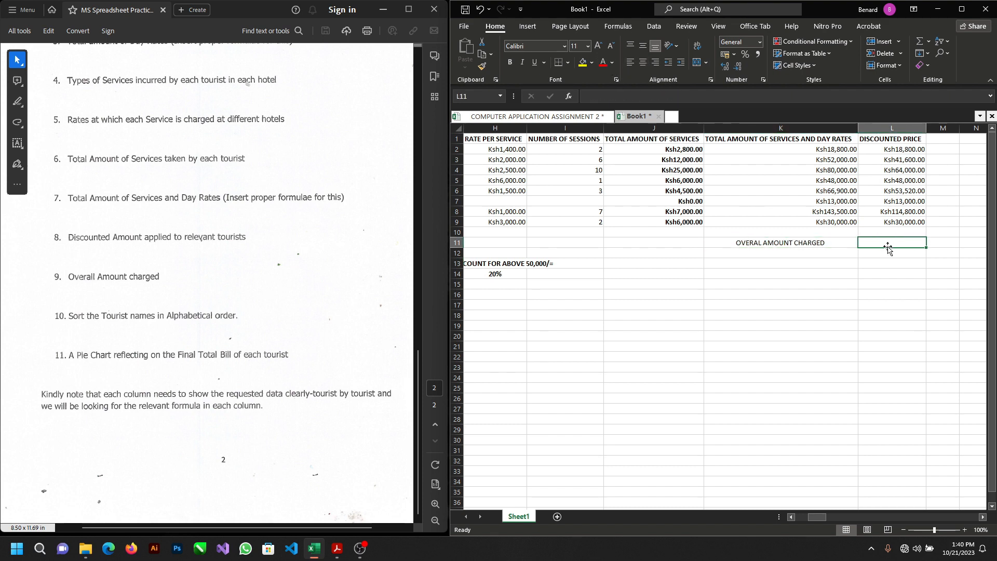
{"action": "type", "text": "="}
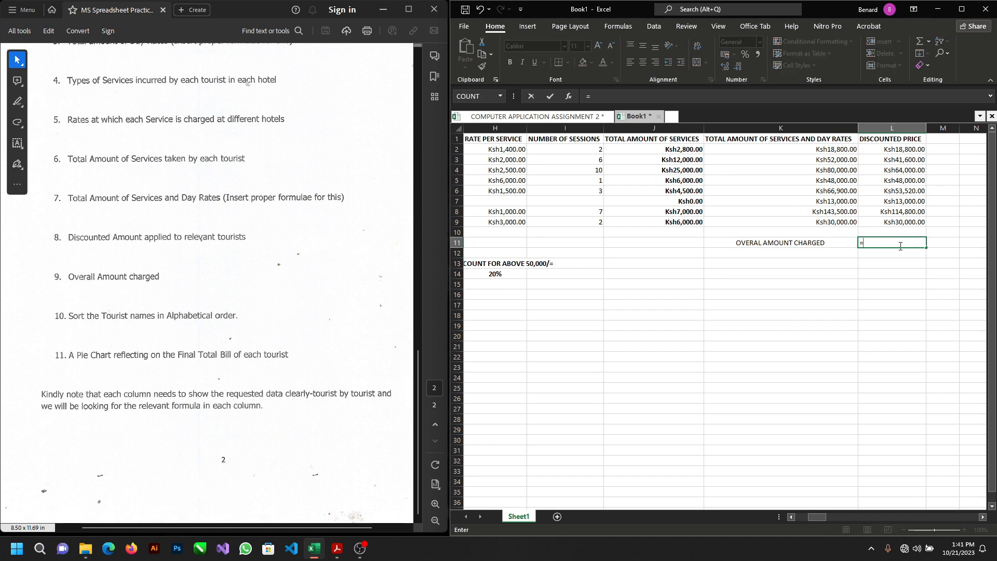
{"action": "type", "text": "SU"}
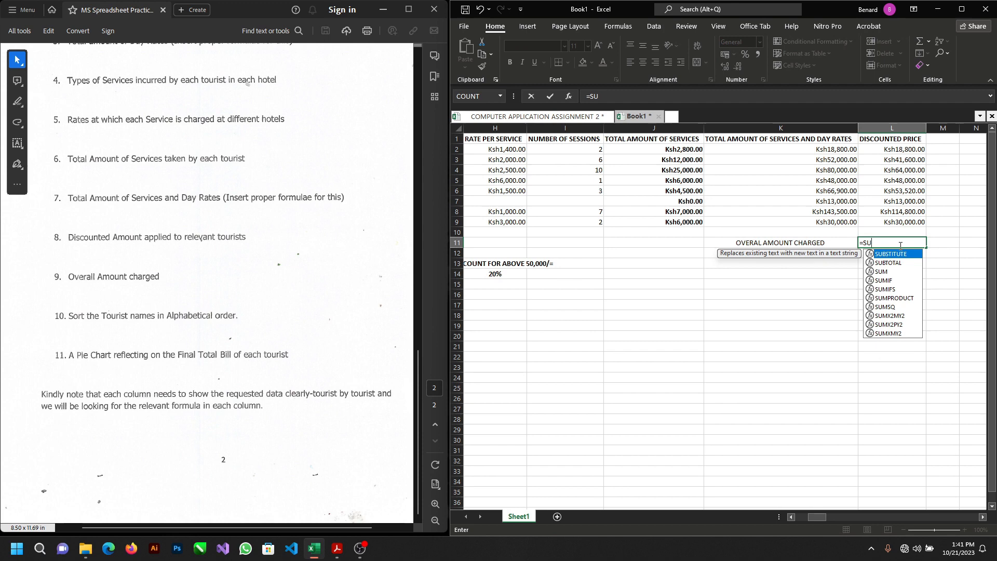
{"action": "type", "text": "M"}
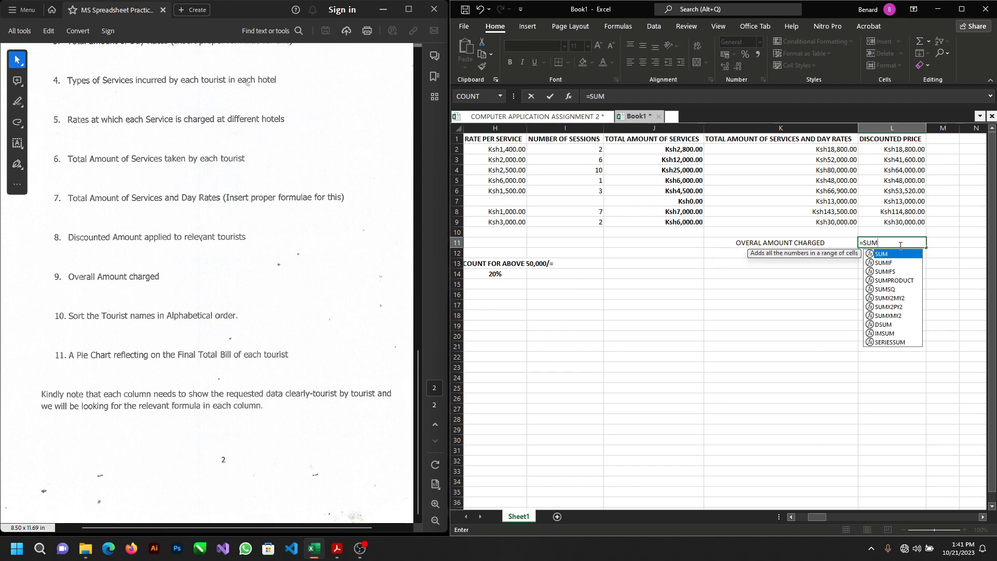
{"action": "double_click", "coordinate": [915, 254]}
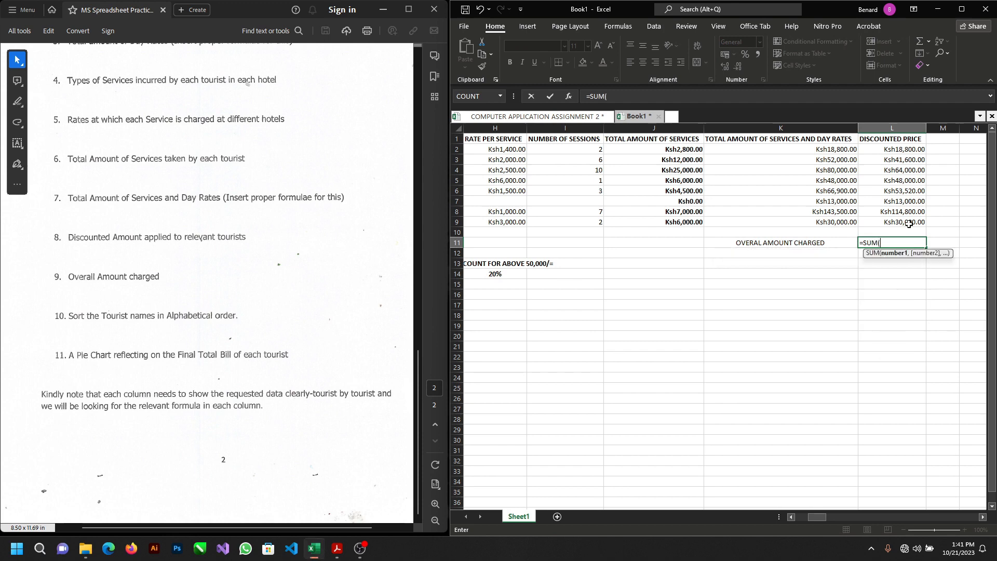
{"action": "left_click_drag", "start_coordinate": [888, 151], "coordinate": [891, 219]}
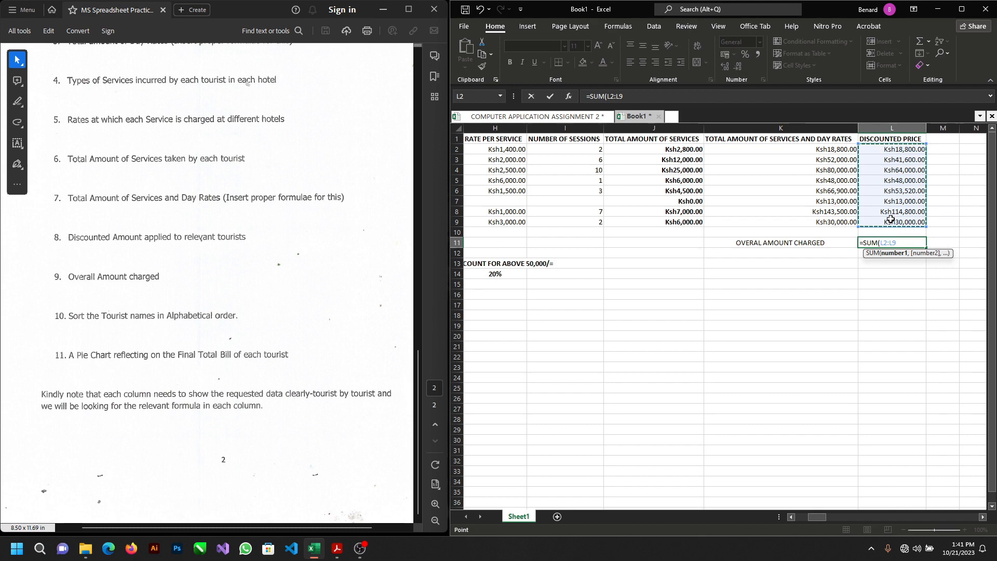
{"action": "key", "text": "Return"}
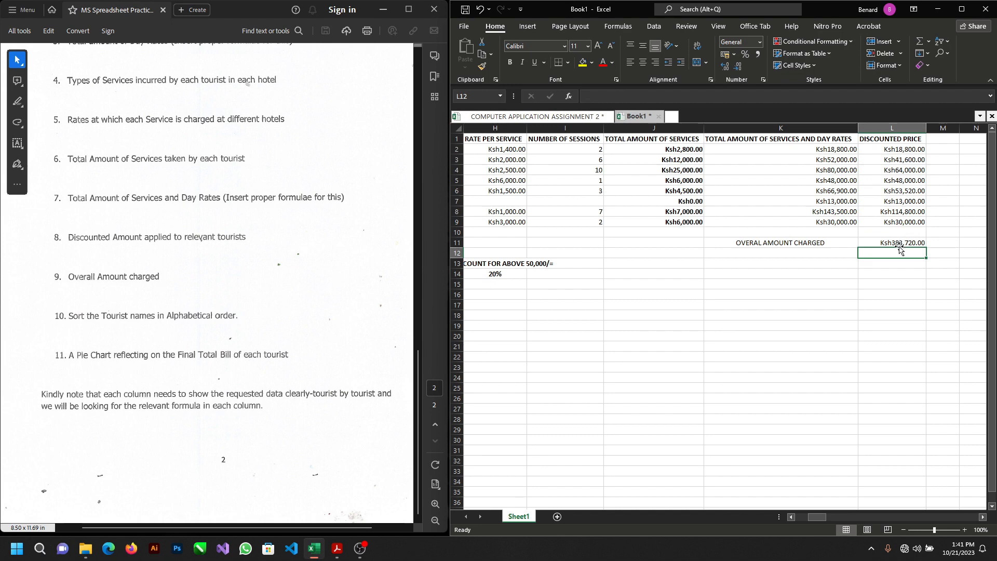
{"action": "left_click", "coordinate": [899, 240]}
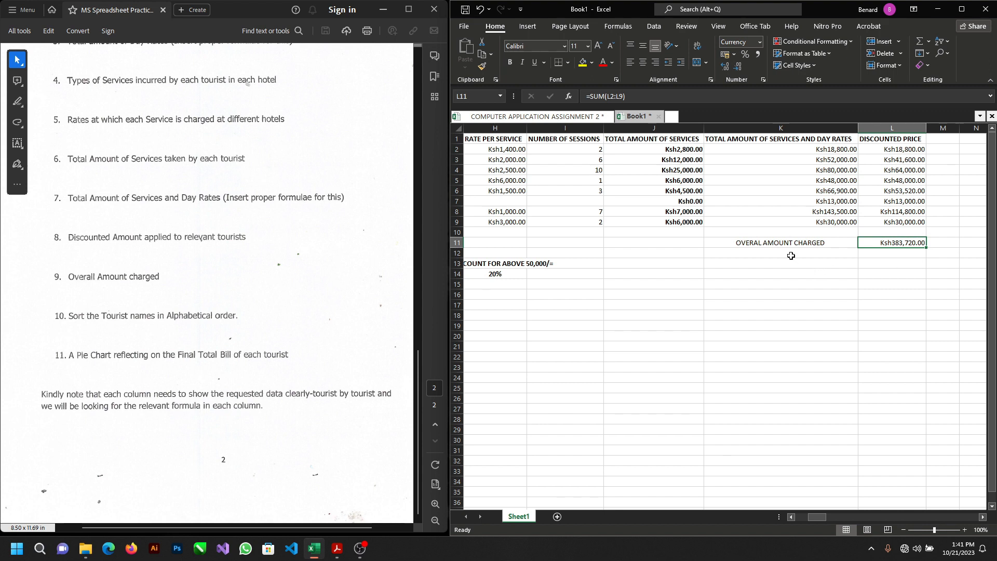
Step: Make the overall amount label in K11 and its total in L11 bold
{"action": "left_click", "coordinate": [807, 244]}
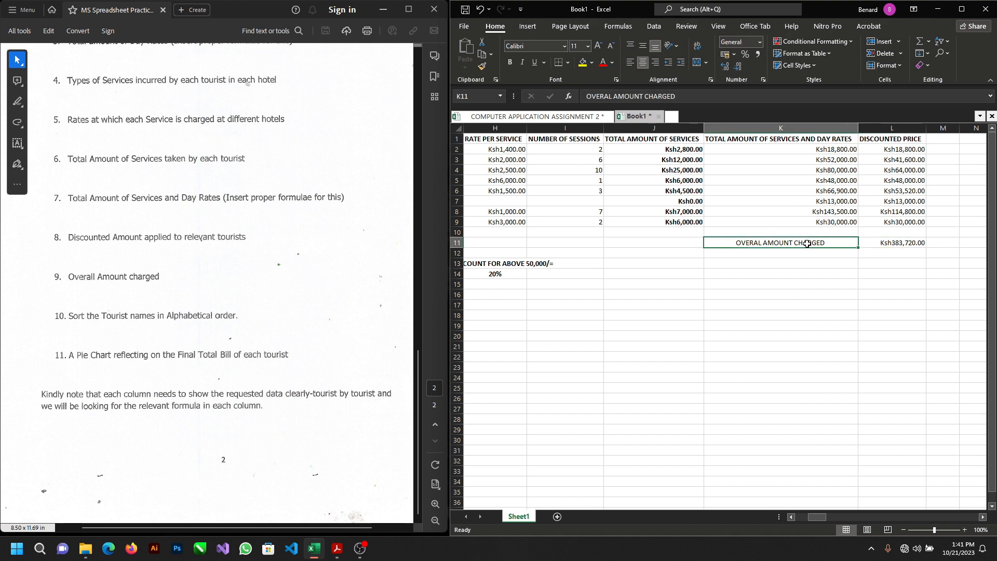
{"action": "left_click_drag", "start_coordinate": [807, 243], "coordinate": [872, 242]}
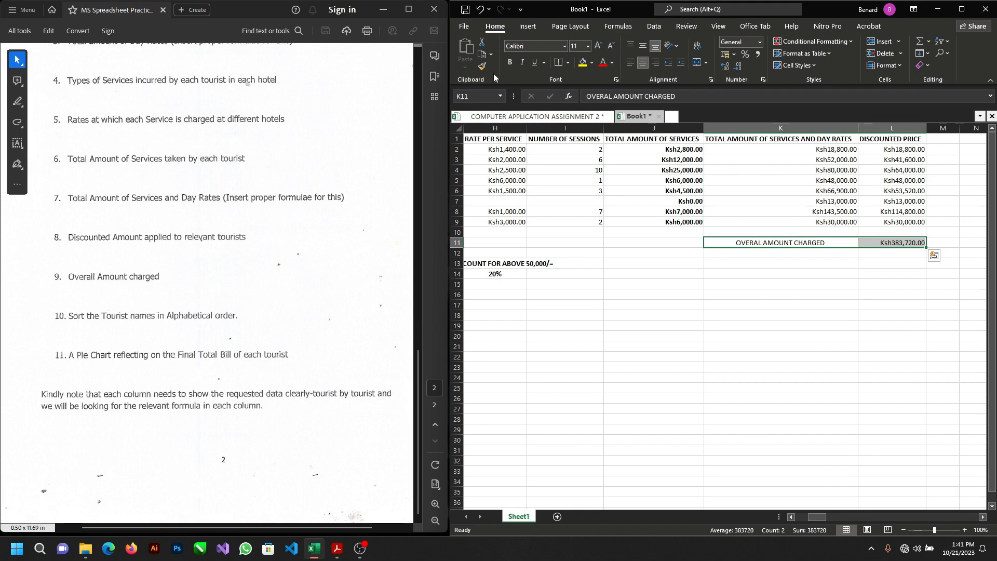
{"action": "left_click", "coordinate": [509, 63]}
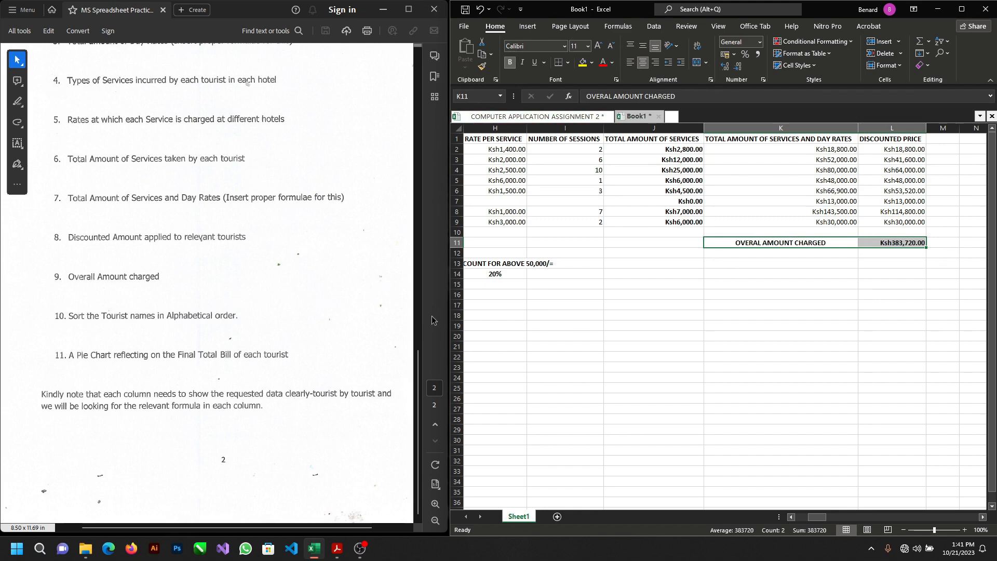
Step: Sort the tourist records in A2:L9 alphabetically from A to Z by tourist name
{"action": "scroll", "coordinate": [597, 309], "scroll_direction": "left", "scroll_amount": 4}
{"action": "scroll", "coordinate": [598, 309], "scroll_direction": "right", "scroll_amount": 5}
{"action": "scroll", "coordinate": [566, 290], "scroll_direction": "left", "scroll_amount": 3}
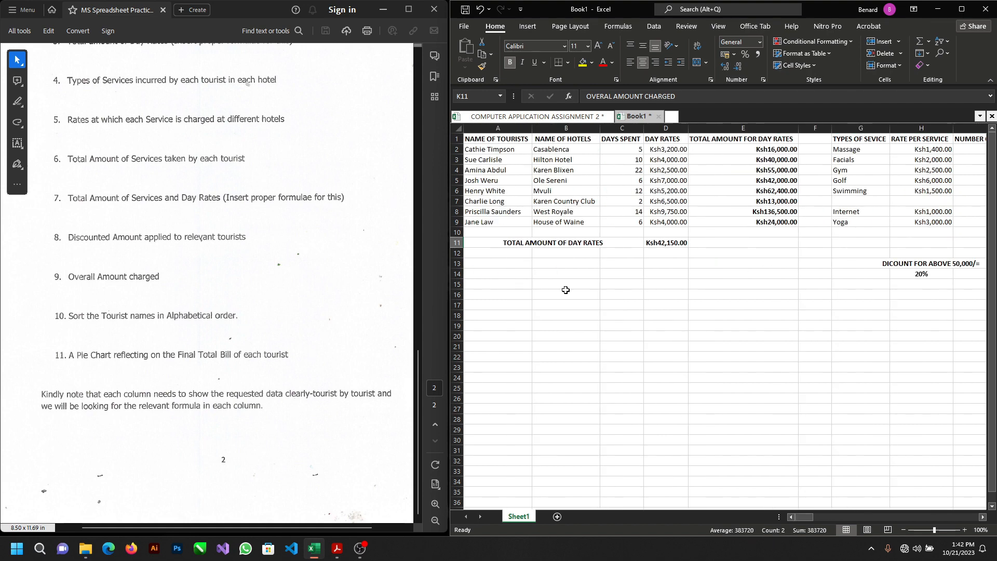
{"action": "left_click", "coordinate": [512, 181]}
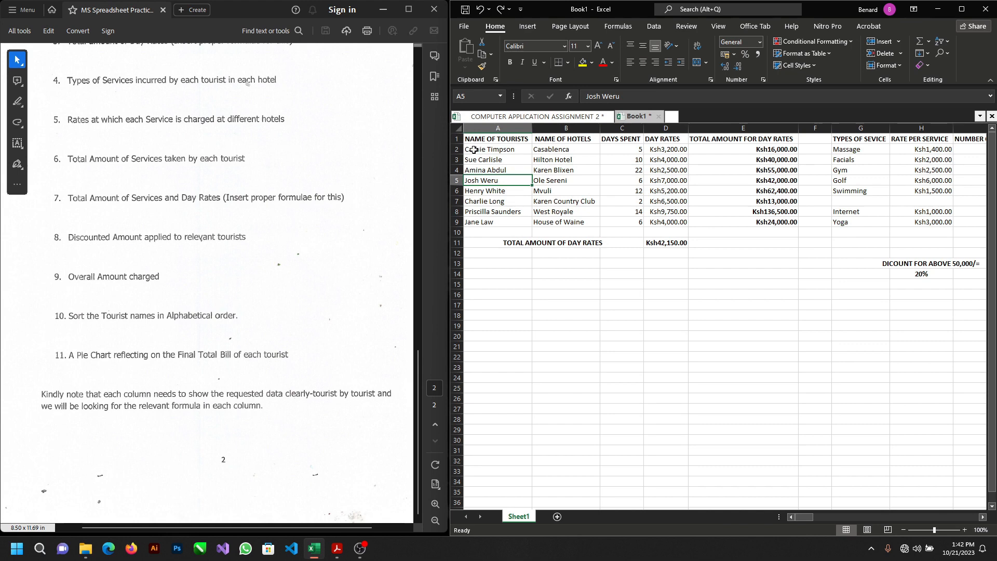
{"action": "left_click_drag", "start_coordinate": [473, 150], "coordinate": [677, 220]}
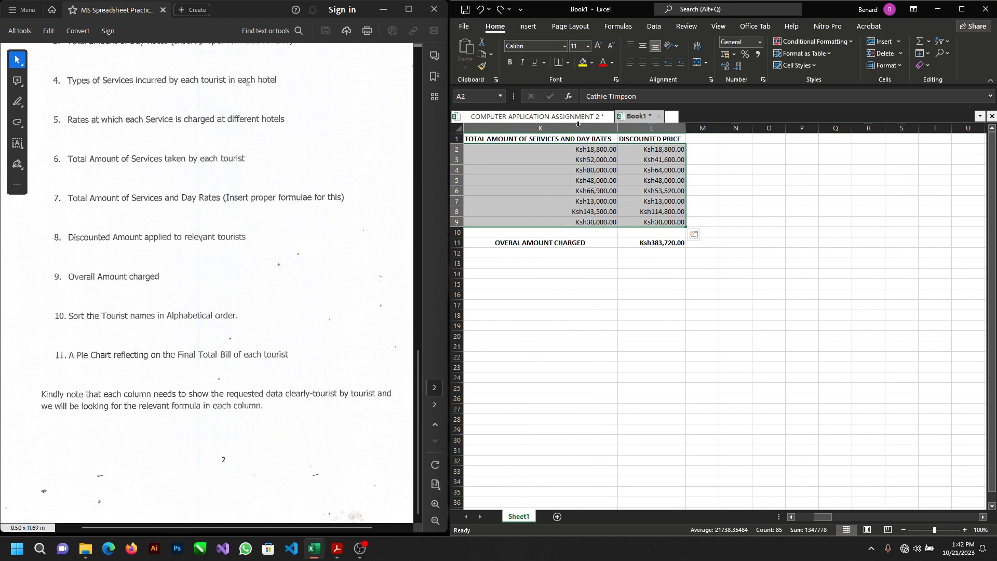
{"action": "left_click", "coordinate": [654, 26]}
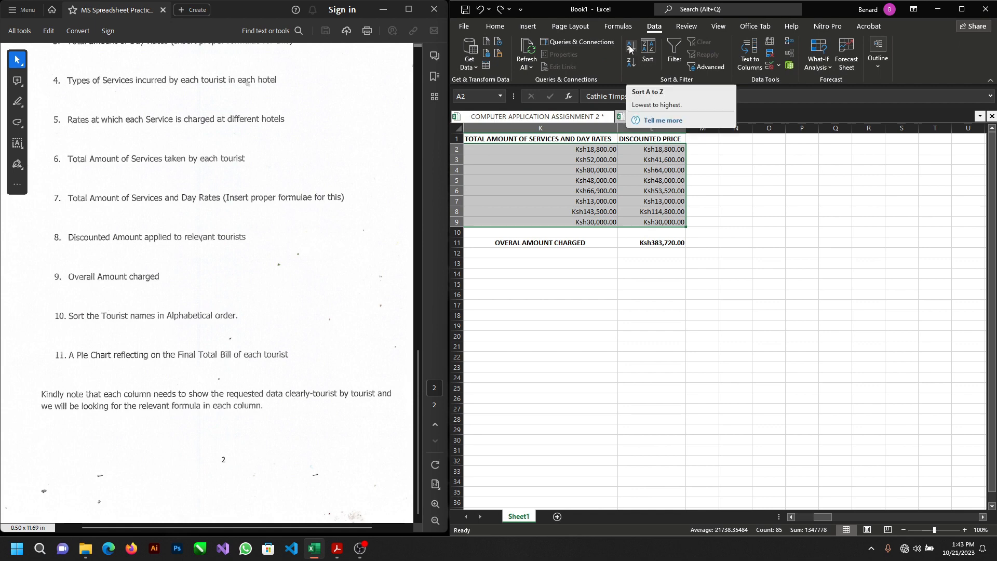
{"action": "left_click", "coordinate": [630, 48]}
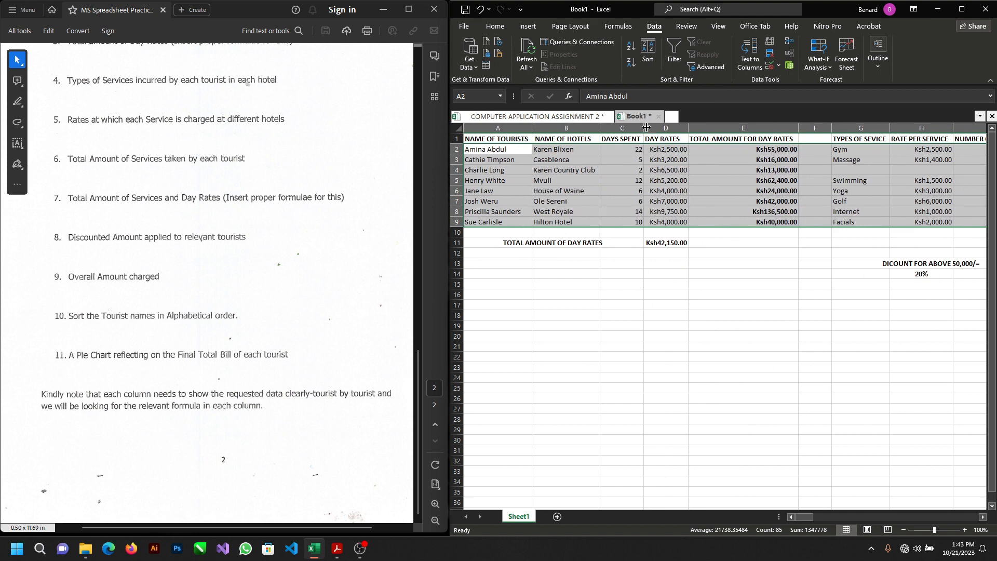
{"action": "left_click", "coordinate": [497, 148]}
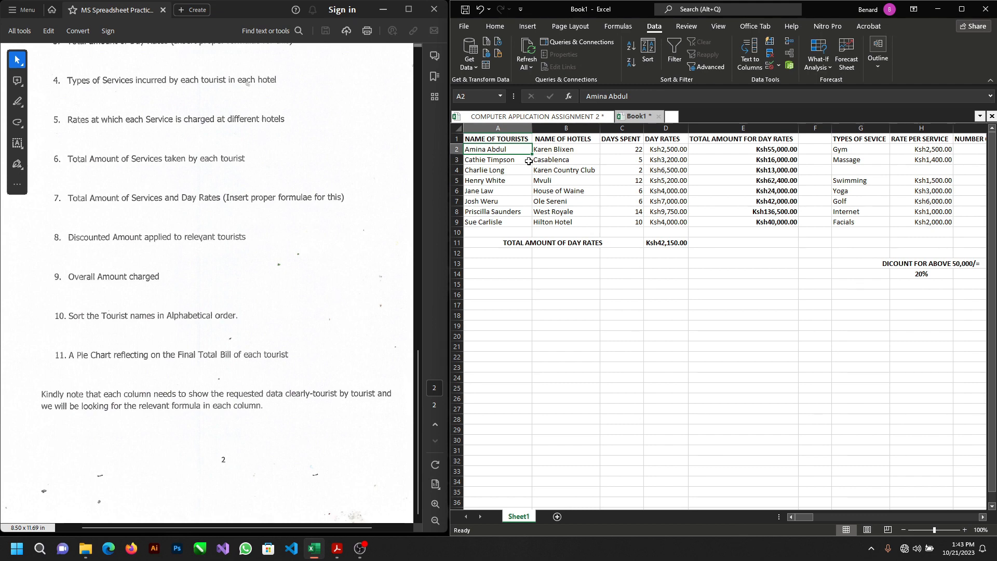
Step: Check the sorted records across the columns and maximize the workbook window to fit the whole table
{"action": "scroll", "coordinate": [590, 187], "scroll_direction": "right", "scroll_amount": 5}
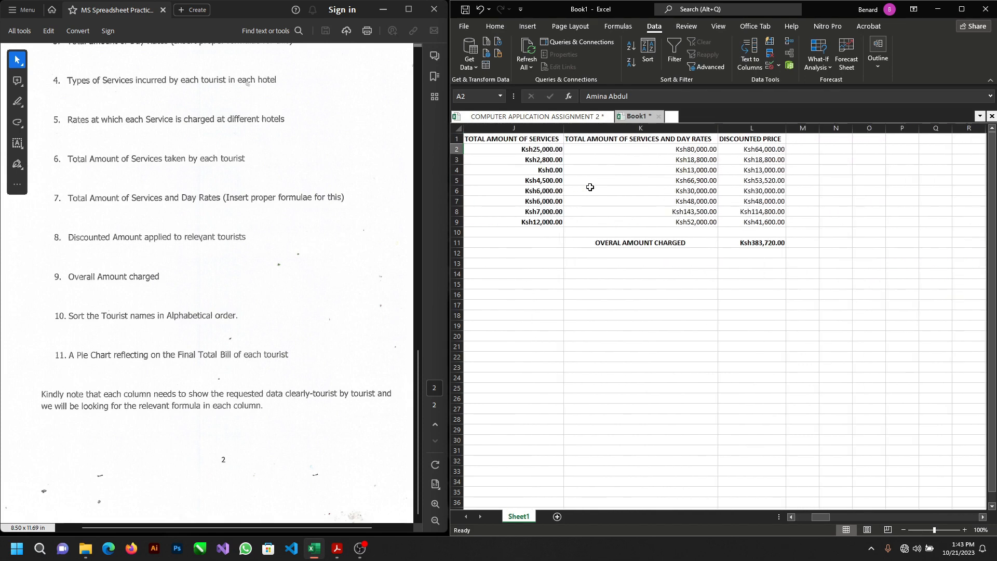
{"action": "scroll", "coordinate": [590, 187], "scroll_direction": "left", "scroll_amount": 5}
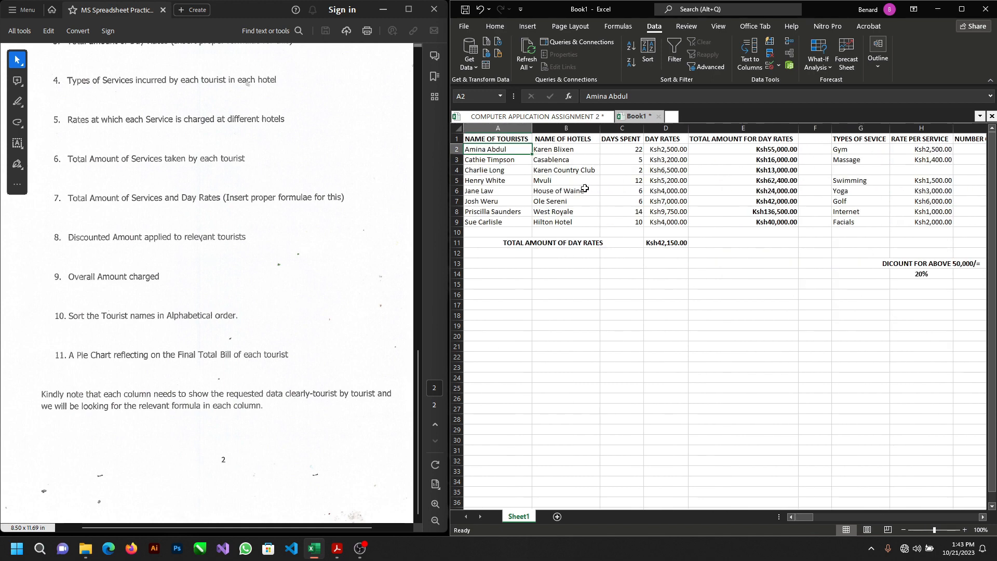
{"action": "left_click", "coordinate": [494, 30]}
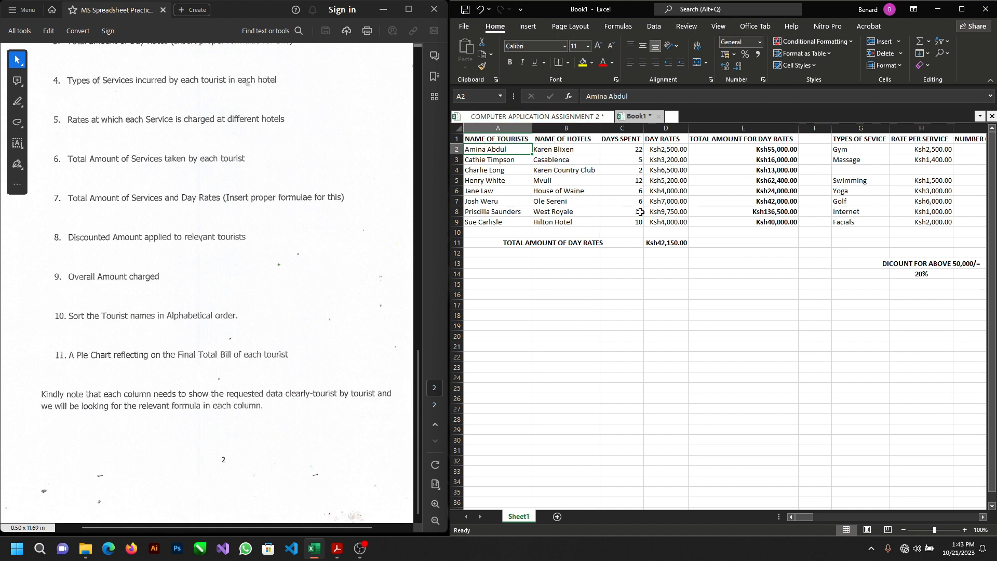
{"action": "scroll", "coordinate": [840, 245], "scroll_direction": "right", "scroll_amount": 5}
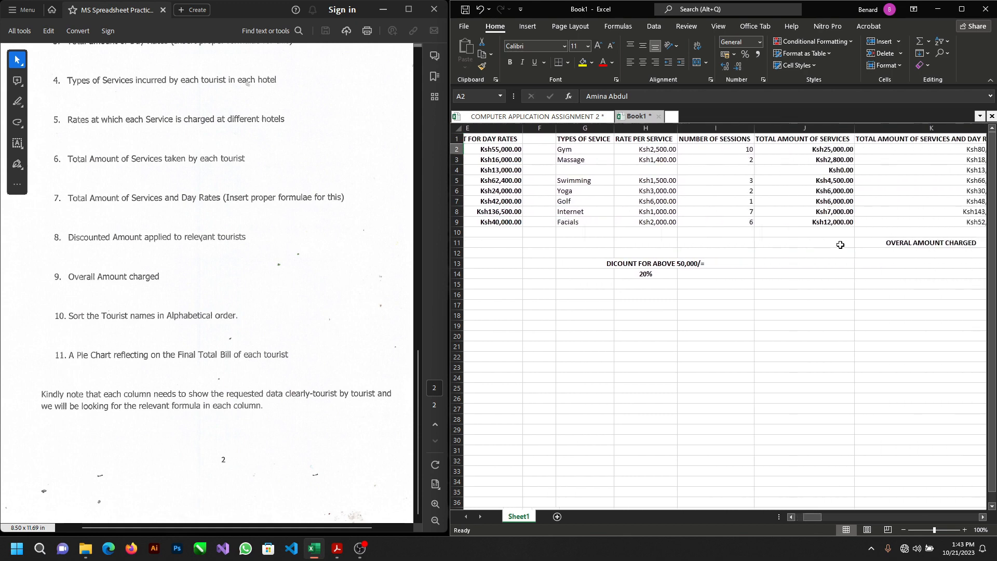
{"action": "scroll", "coordinate": [840, 245], "scroll_direction": "right", "scroll_amount": 2}
{"action": "scroll", "coordinate": [841, 245], "scroll_direction": "left", "scroll_amount": 8}
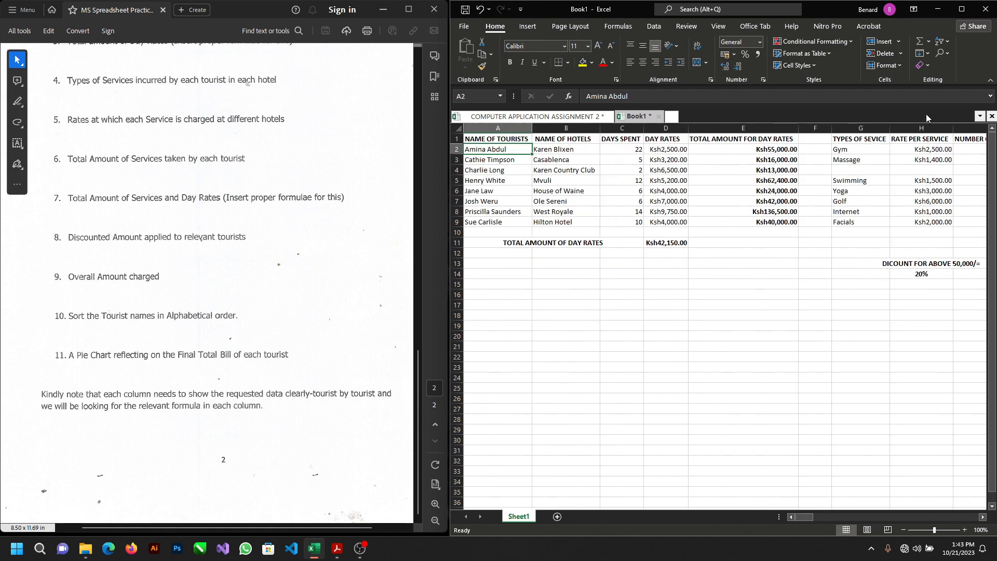
{"action": "left_click", "coordinate": [968, 8]}
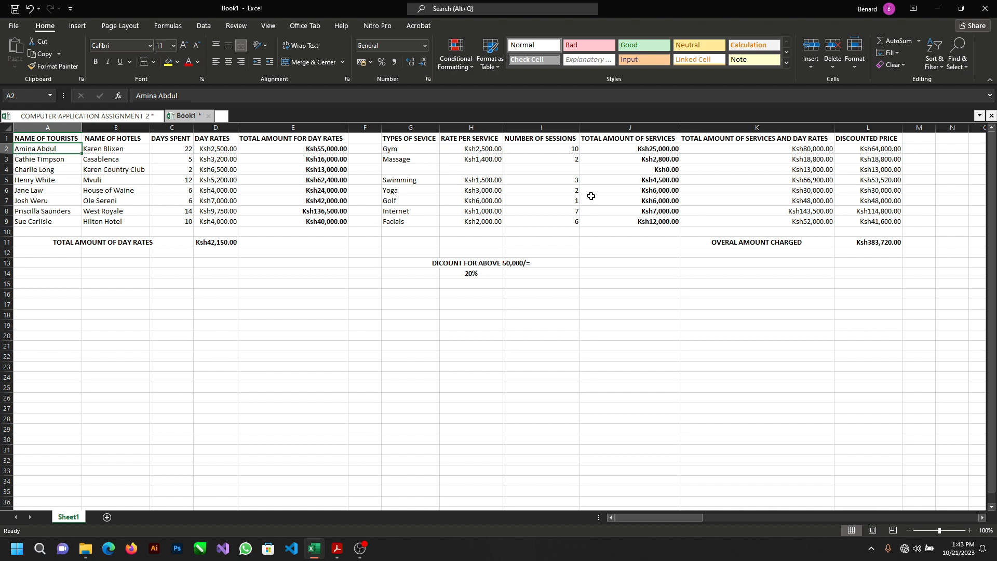
{"action": "left_click", "coordinate": [863, 148]}
{"action": "key", "text": "shift+Down"}
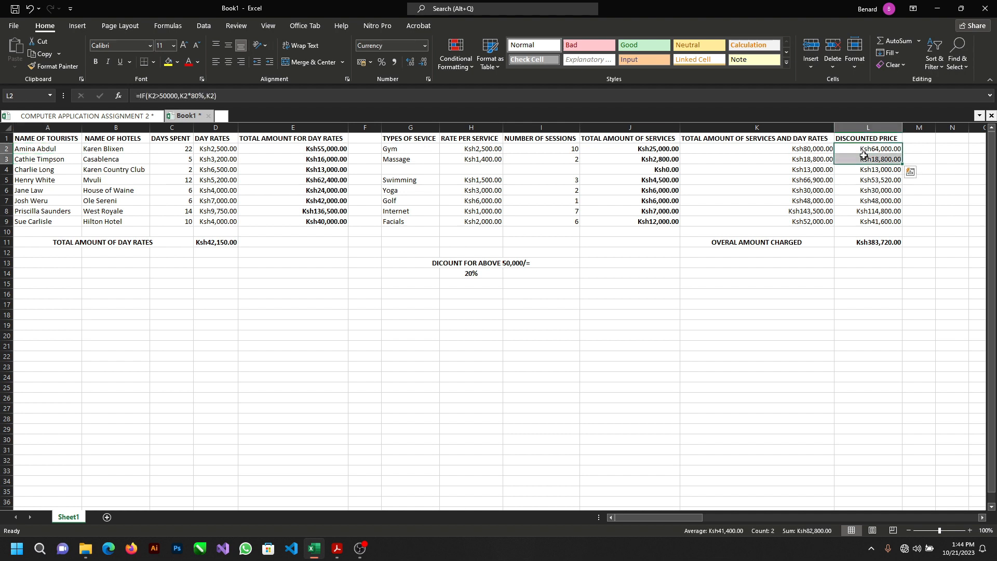
{"action": "left_click", "coordinate": [857, 139]}
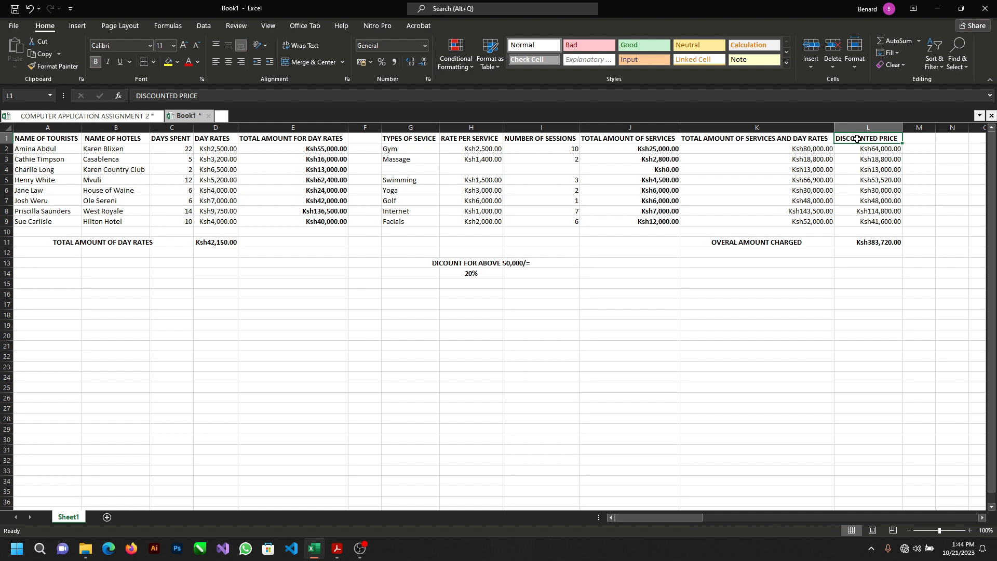
{"action": "left_click", "coordinate": [852, 149]}
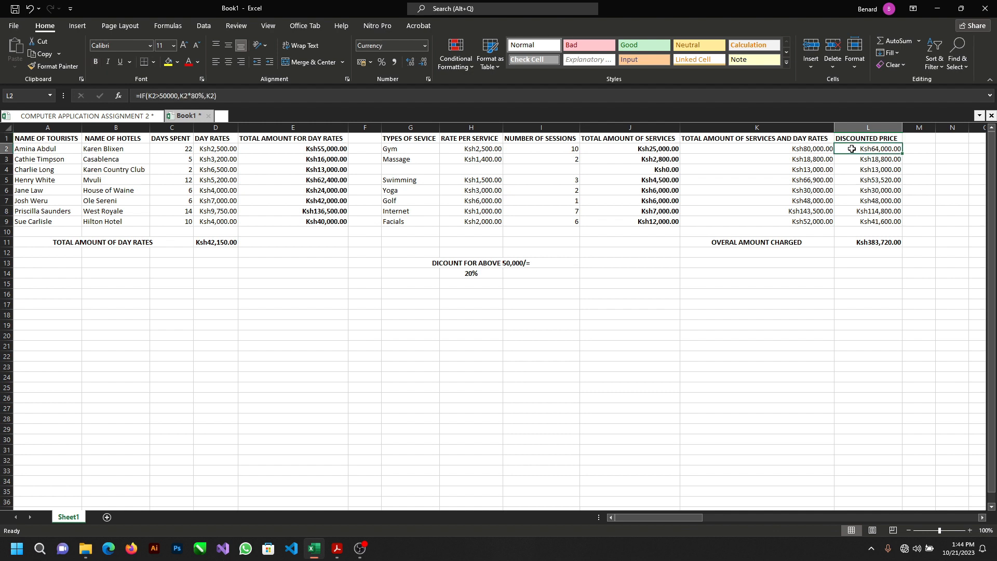
{"action": "left_click_drag", "start_coordinate": [851, 149], "coordinate": [848, 222]}
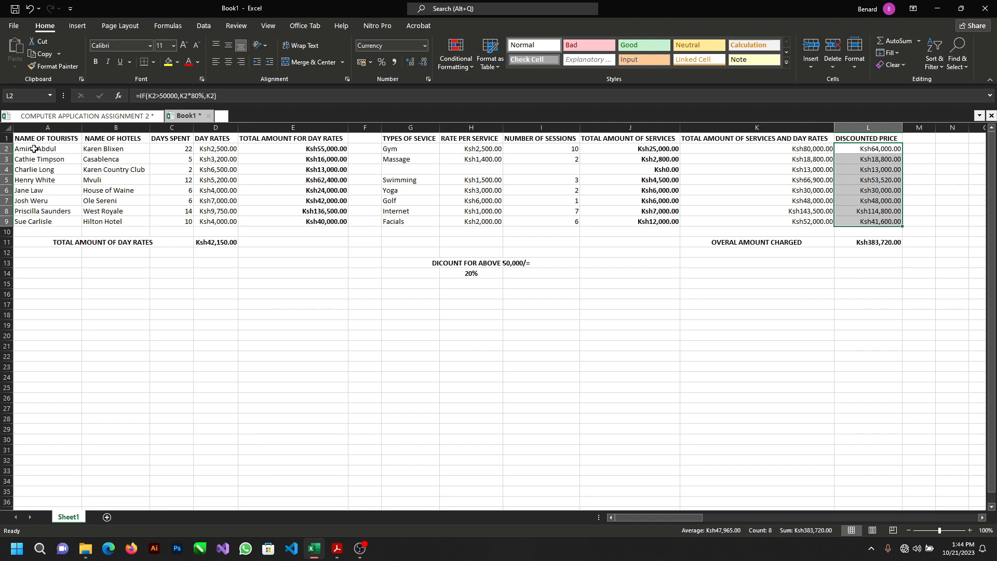
{"action": "left_click", "coordinate": [34, 149], "text": "ctrl"}
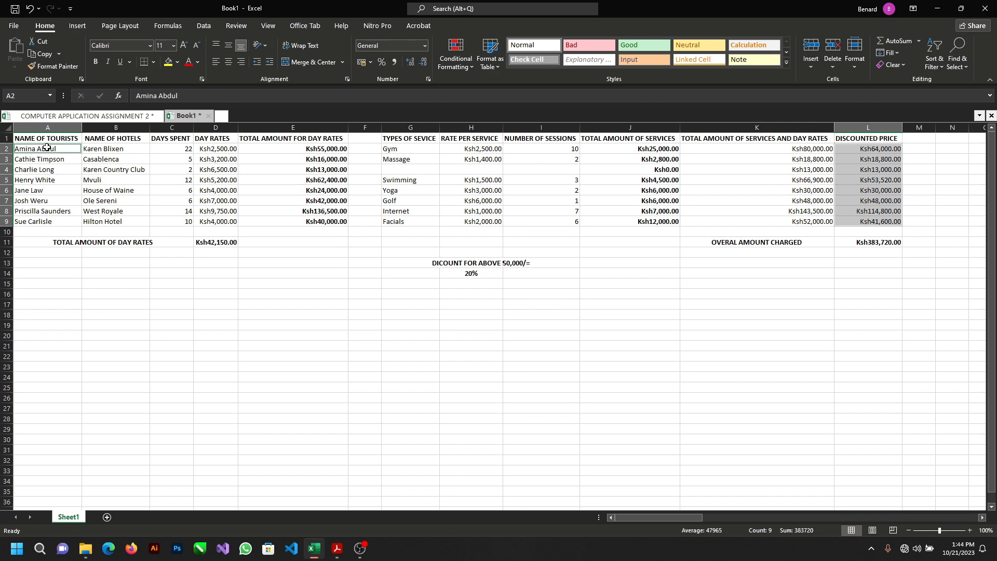
{"action": "left_click", "coordinate": [45, 148]}
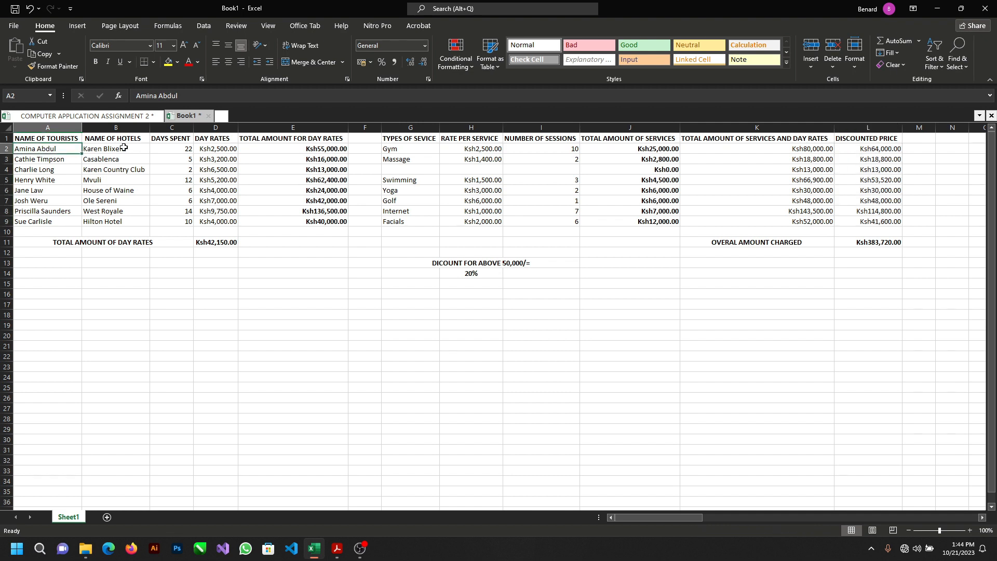
Step: Insert a 2-D pie chart of the discounted prices in L2:L9 by the tourist names in A2:A9
{"action": "left_click", "coordinate": [870, 150]}
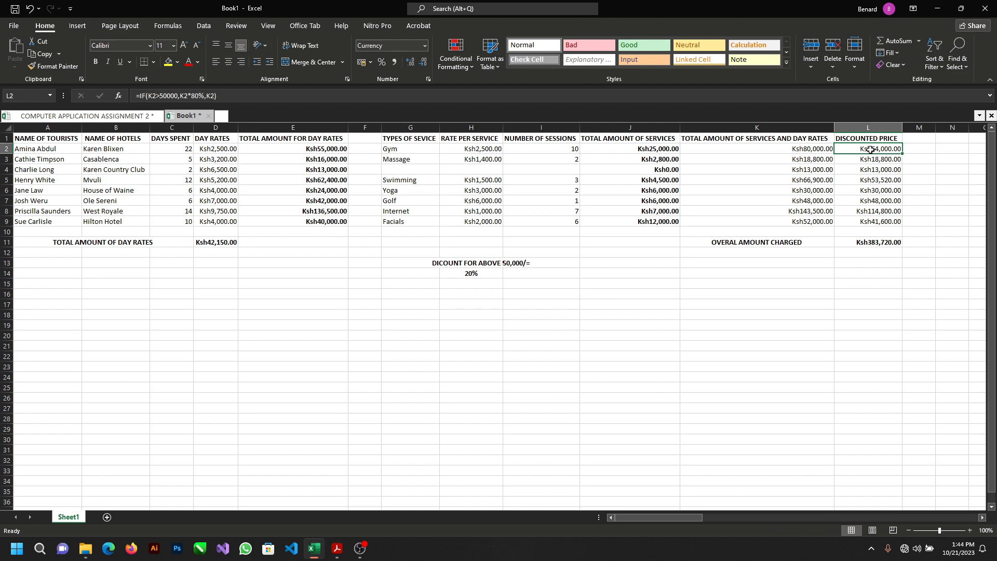
{"action": "left_click_drag", "start_coordinate": [870, 149], "coordinate": [864, 220]}
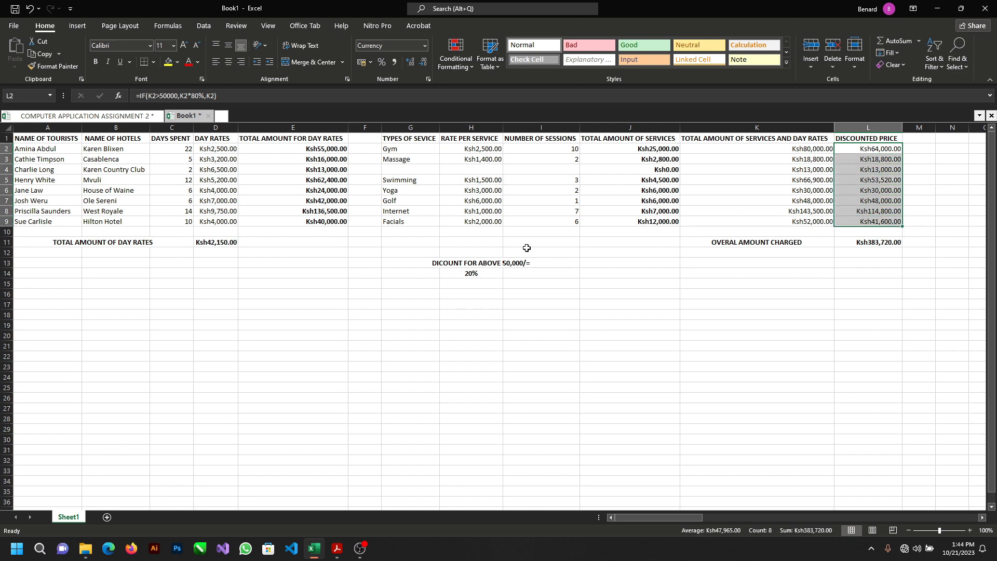
{"action": "left_click", "coordinate": [38, 148], "text": "ctrl"}
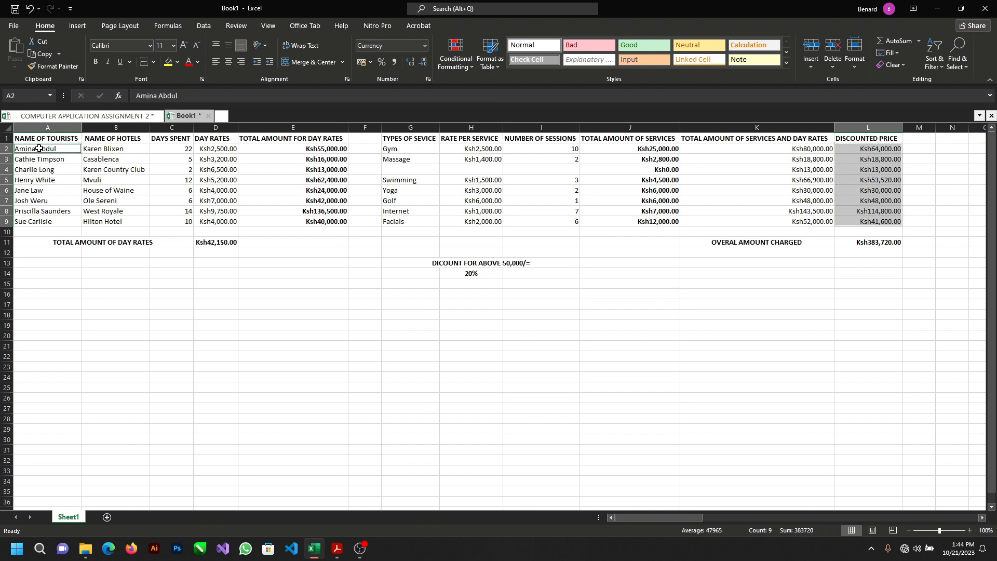
{"action": "left_click_drag", "start_coordinate": [39, 148], "coordinate": [38, 222]}
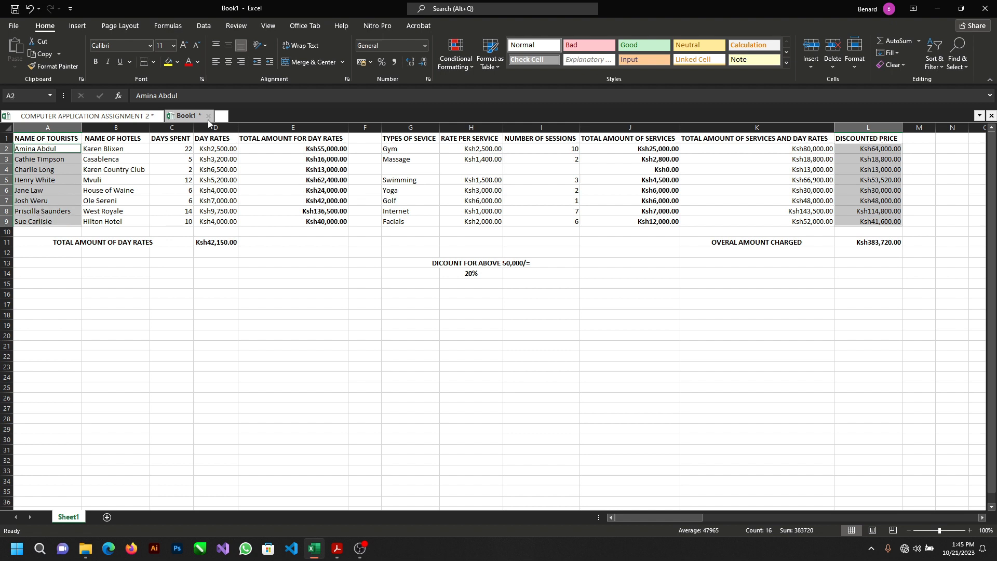
{"action": "left_click", "coordinate": [84, 28]}
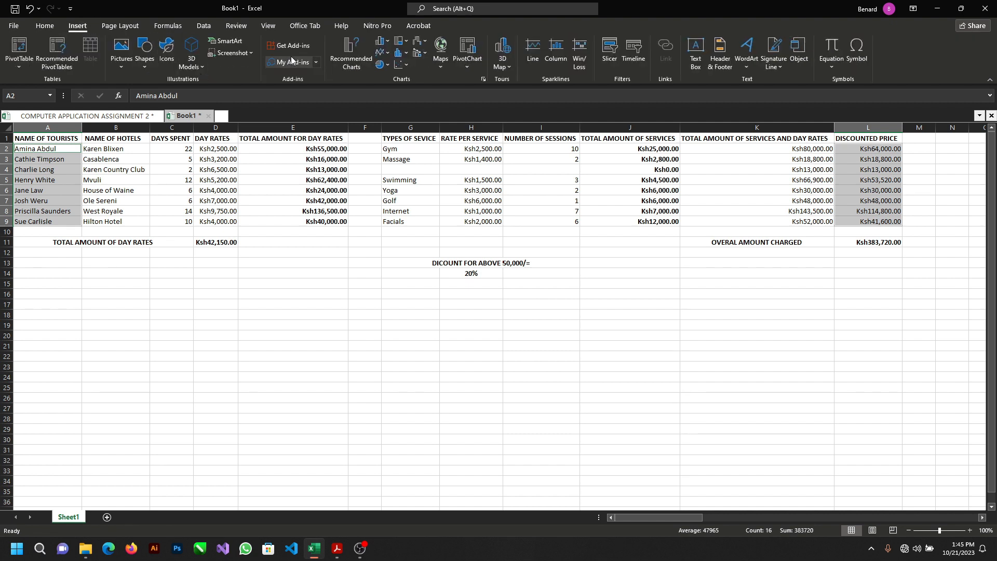
{"action": "left_click", "coordinate": [389, 69]}
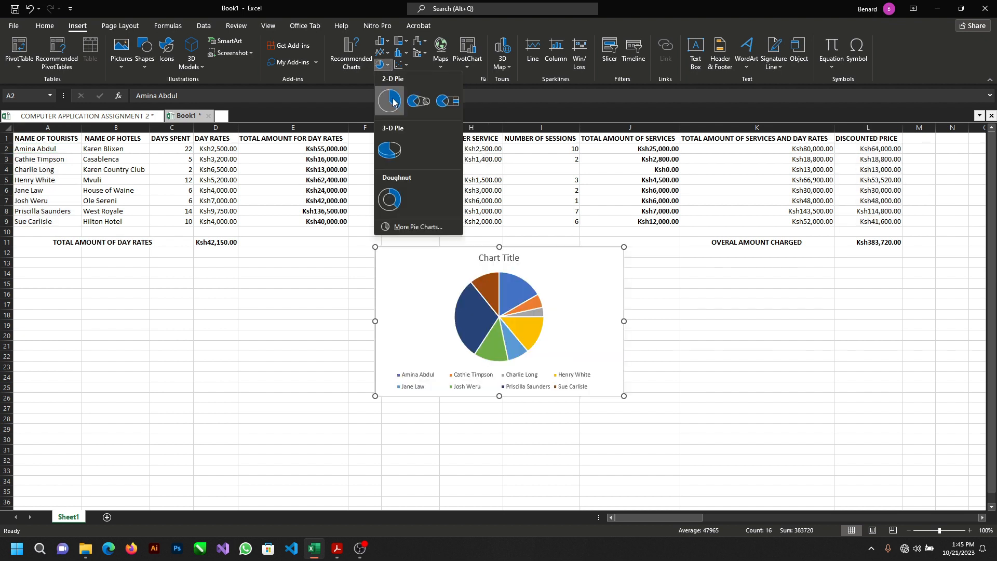
{"action": "left_click", "coordinate": [390, 100]}
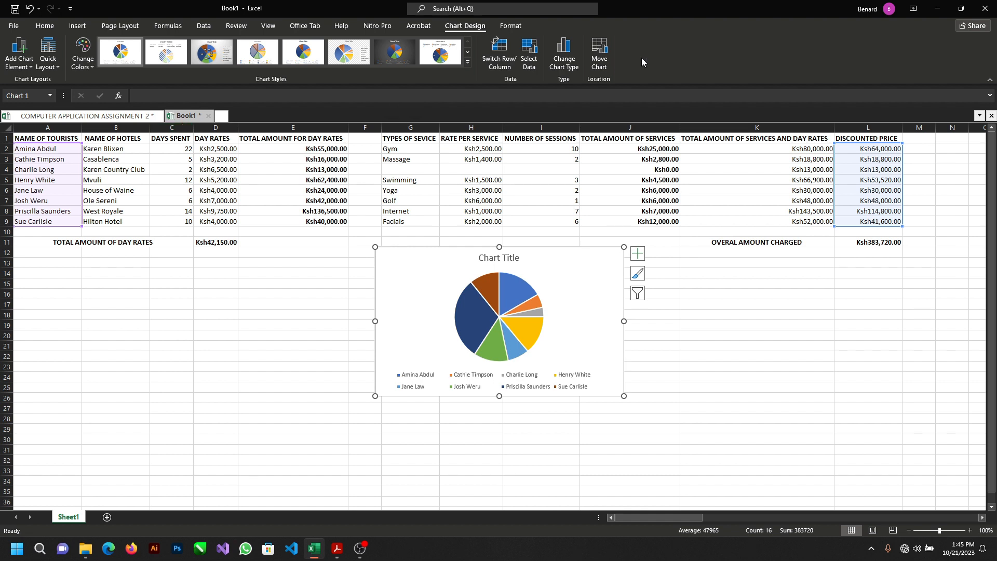
Step: Replace the pie chart's title with "TOTAL FINAL BILL OF EACH TOURIST" in bold
{"action": "left_click", "coordinate": [961, 8]}
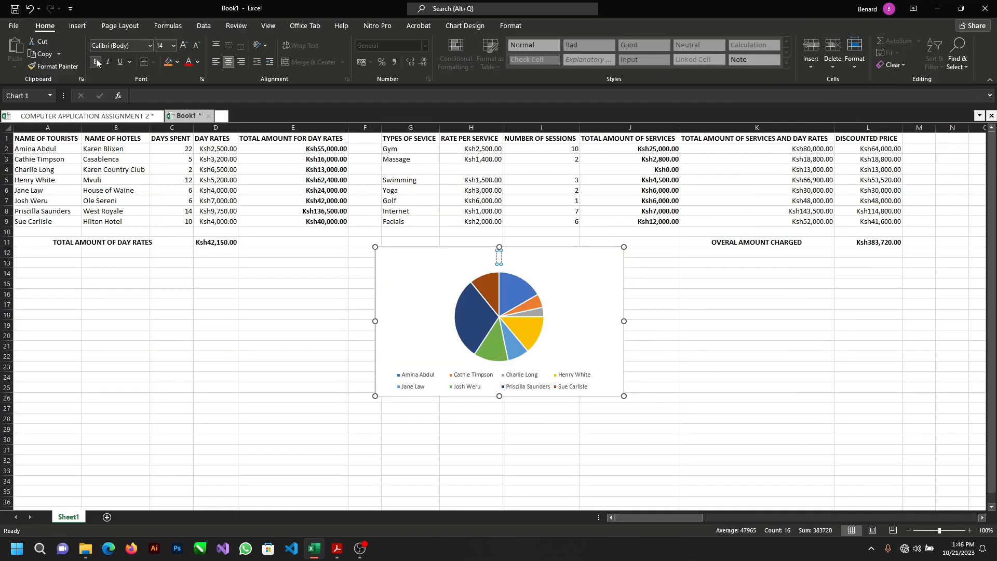
{"action": "type", "text": "TOTAL FINA"}
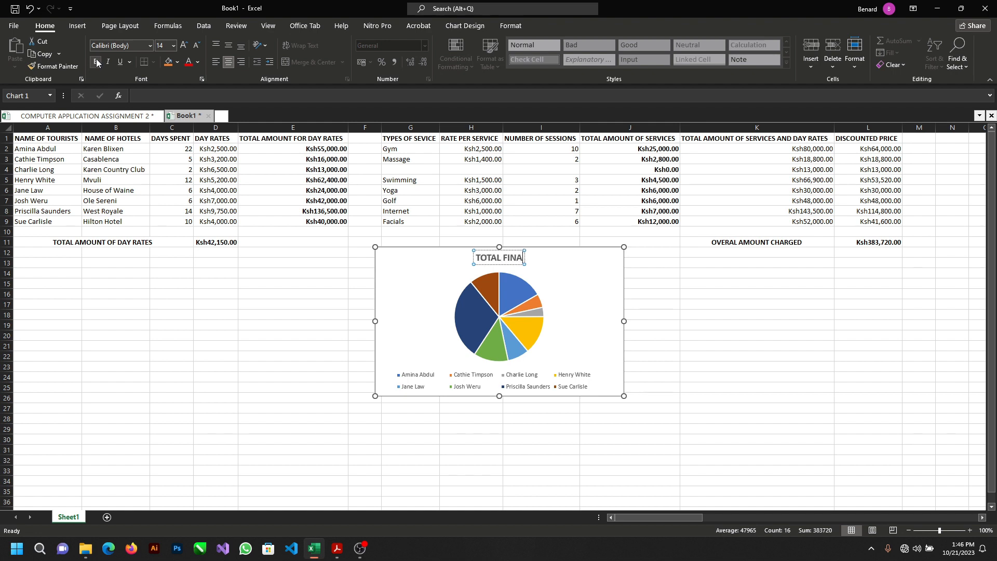
{"action": "type", "text": "L"}
{"action": "type", "text": " BI"}
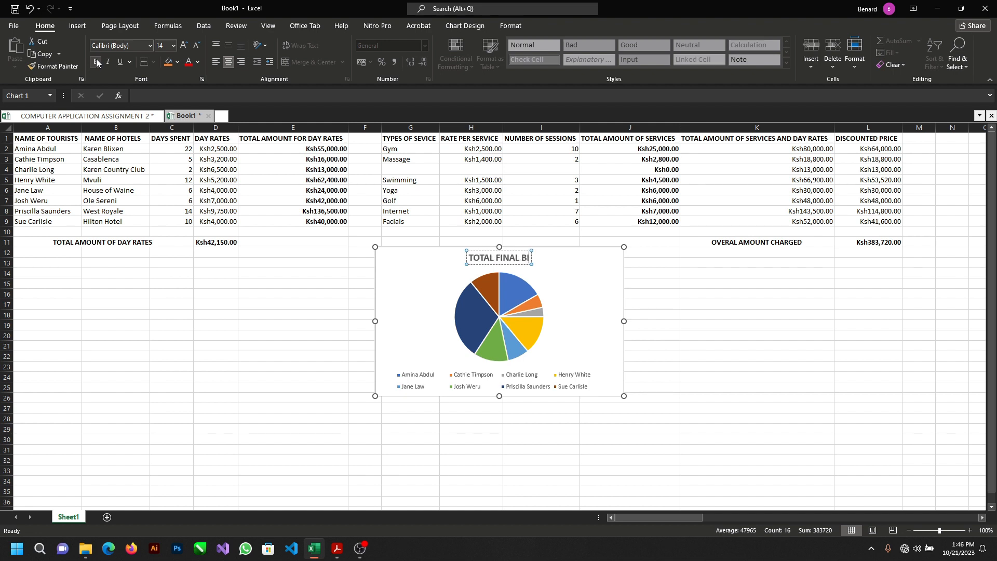
{"action": "type", "text": "LL OF"}
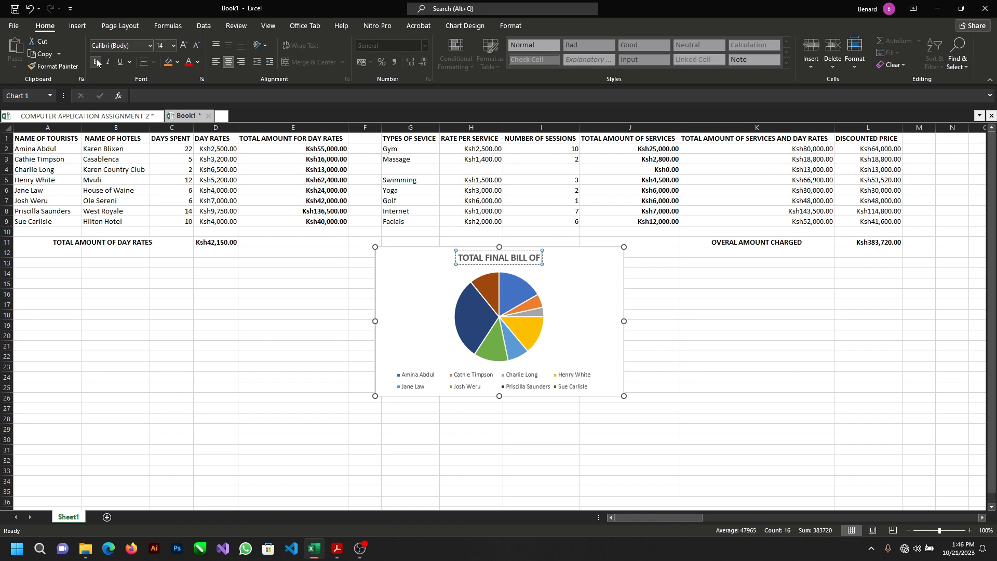
{"action": "type", "text": " EACH"}
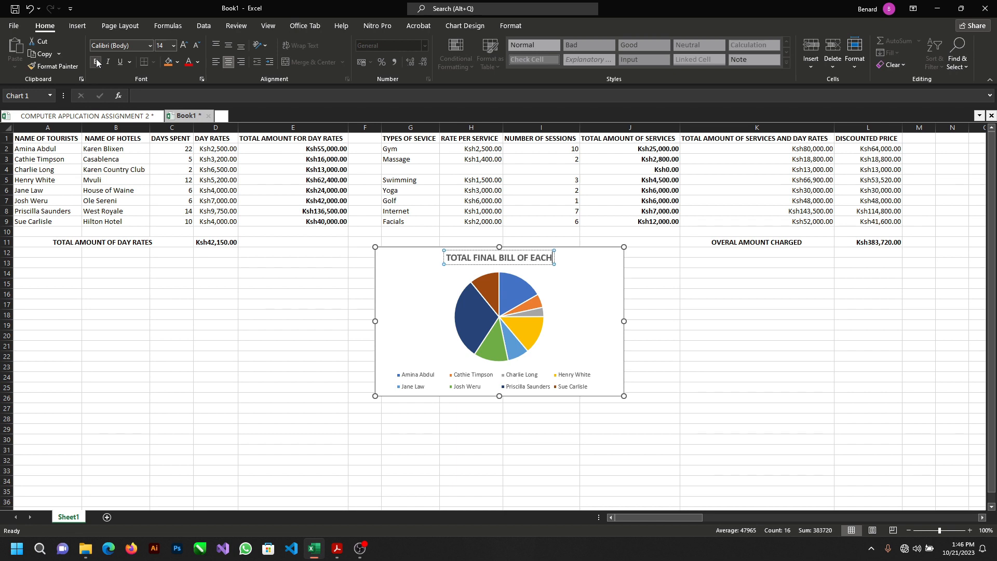
{"action": "type", "text": " TOU"}
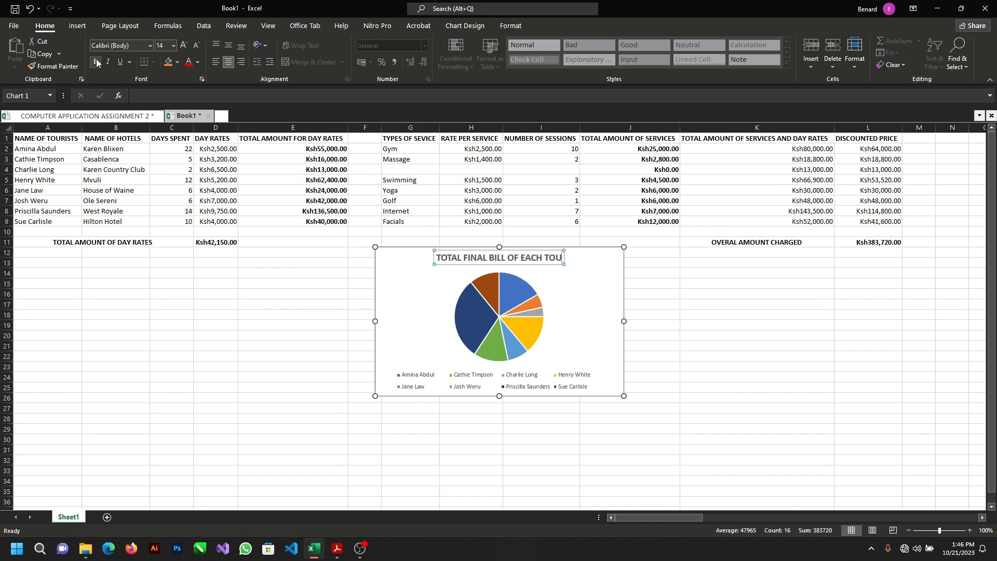
{"action": "type", "text": "RIST"}
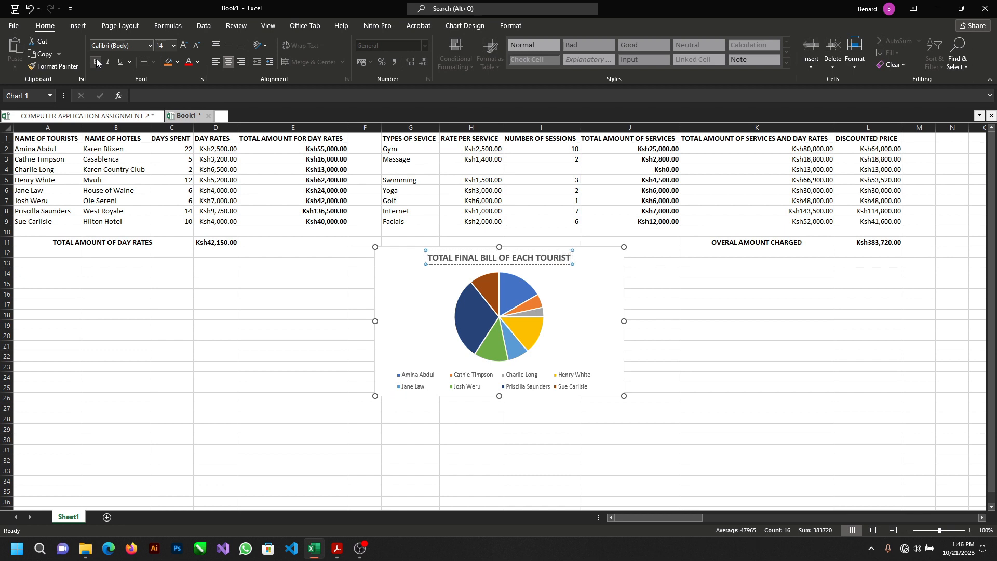
{"action": "left_click", "coordinate": [595, 289]}
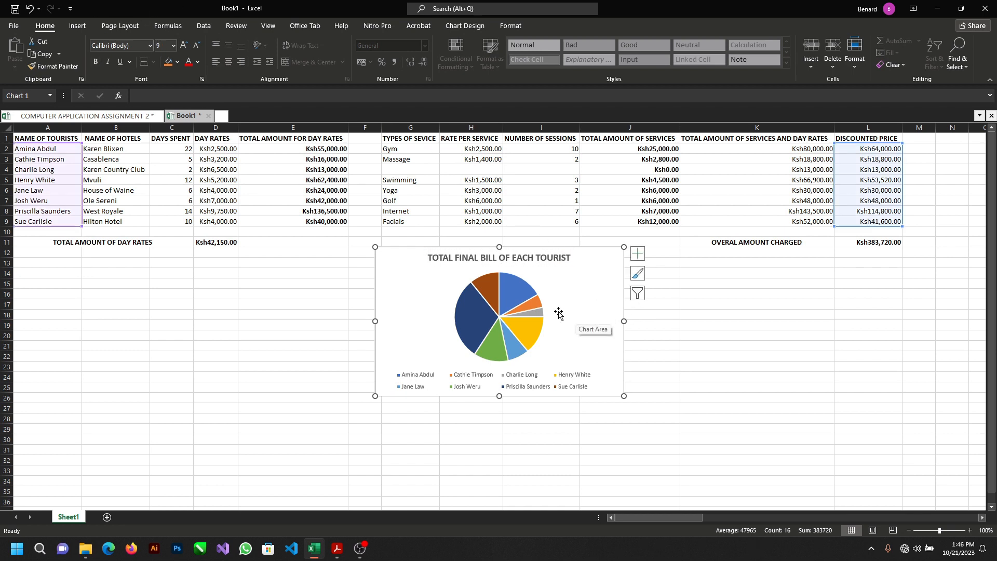
Step: Move the pie chart below the 20% discount note, with its upper edge at about row 16
{"action": "left_click", "coordinate": [695, 360]}
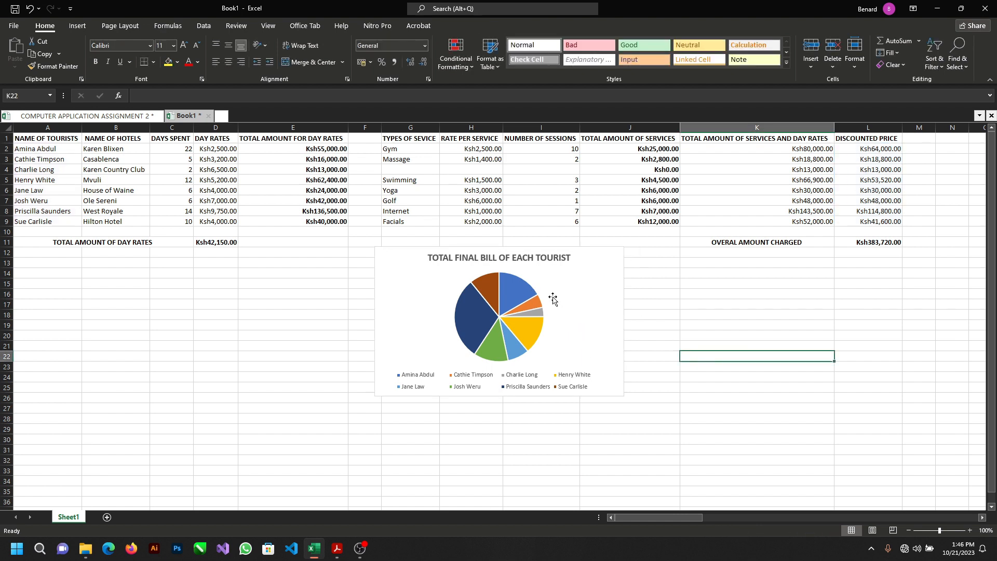
{"action": "left_click_drag", "start_coordinate": [554, 302], "coordinate": [545, 334]}
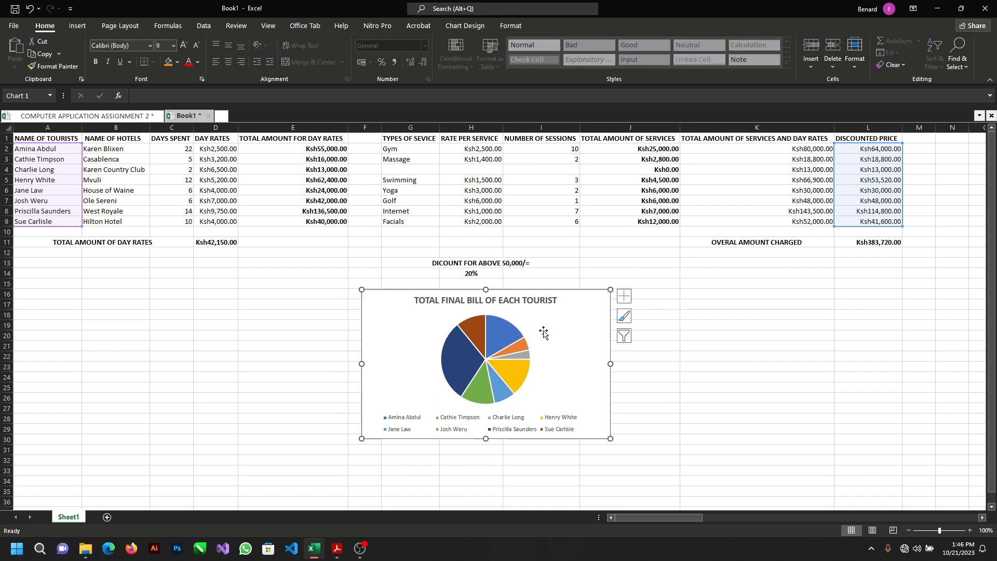
{"action": "left_click", "coordinate": [287, 324]}
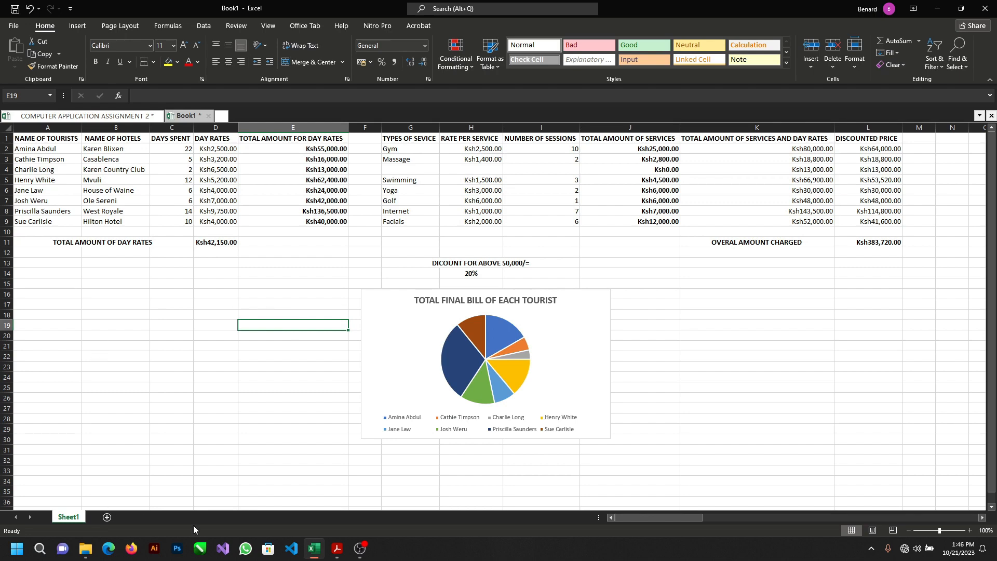
Step: Check the requirements in the practice test PDF and apply all borders to the table A1:L11 in the Excel workbook
{"action": "left_click", "coordinate": [337, 550]}
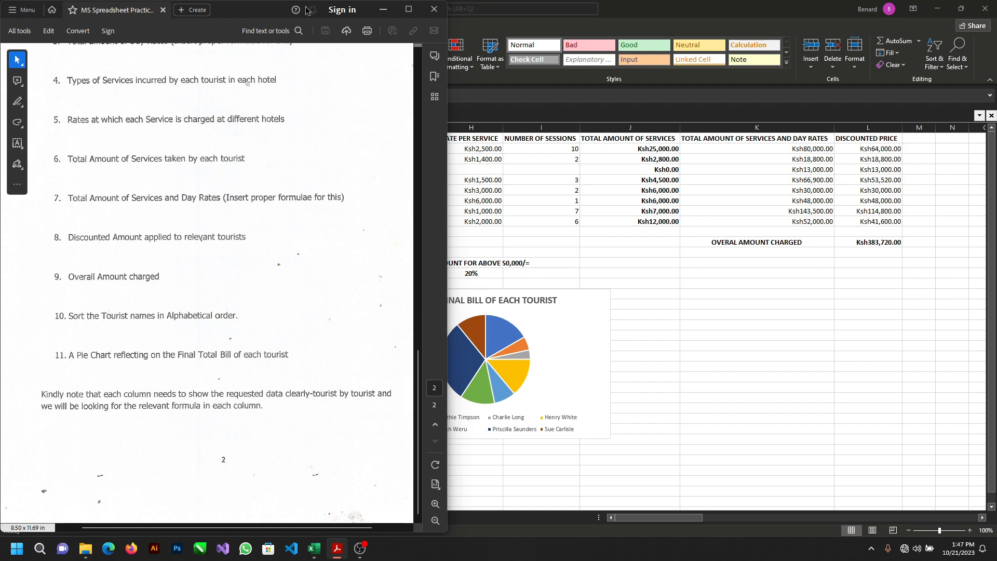
{"action": "left_click", "coordinate": [381, 14]}
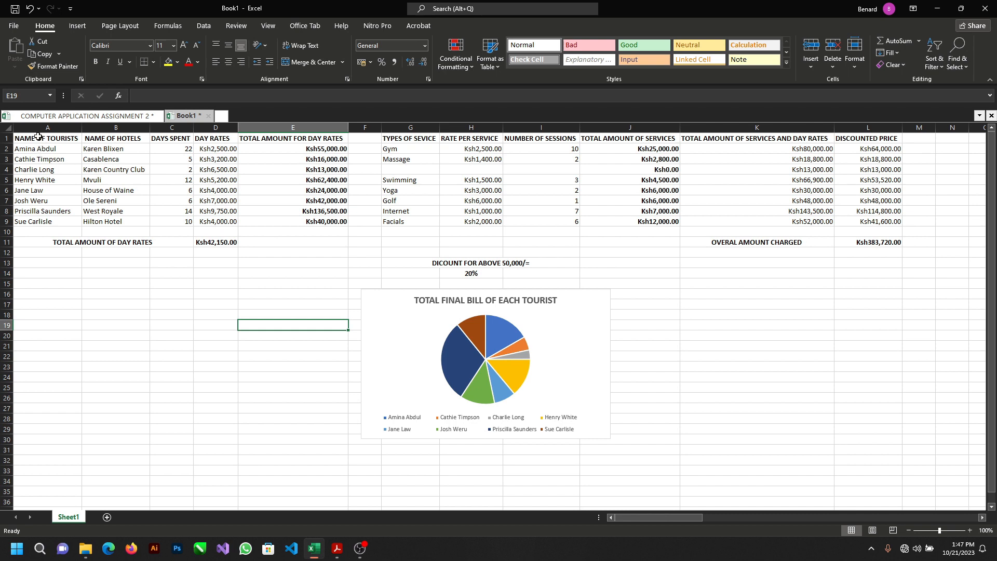
{"action": "left_click_drag", "start_coordinate": [38, 136], "coordinate": [891, 243]}
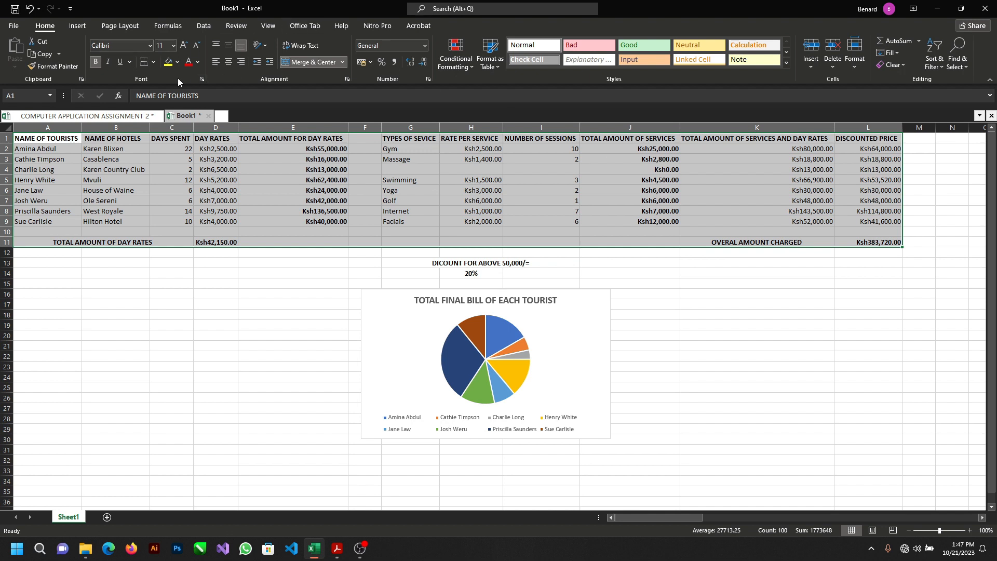
{"action": "left_click", "coordinate": [153, 62]}
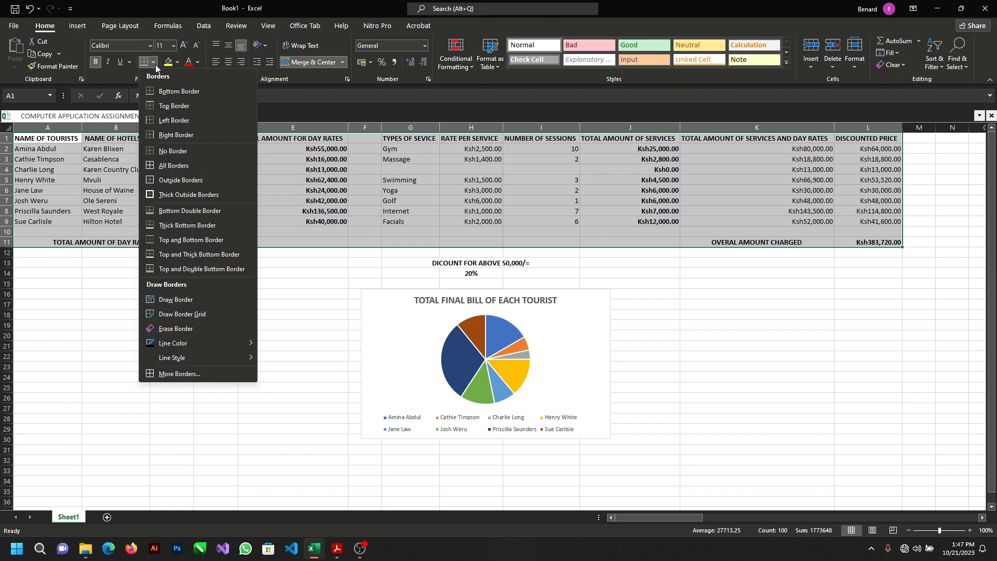
{"action": "left_click", "coordinate": [188, 167]}
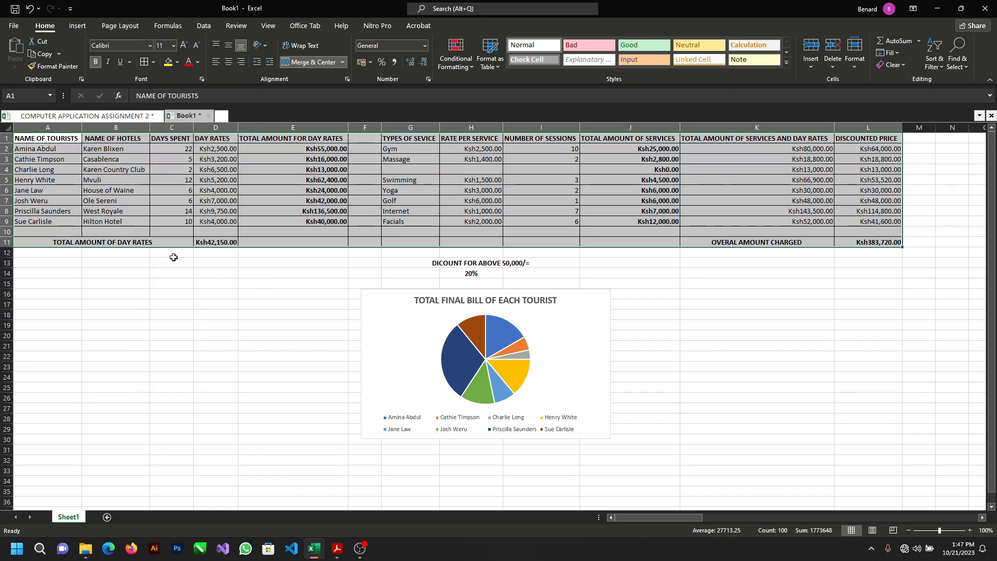
Step: Merge and center A10:C11 so the total amount of day rates label spans both rows
{"action": "left_click", "coordinate": [198, 243]}
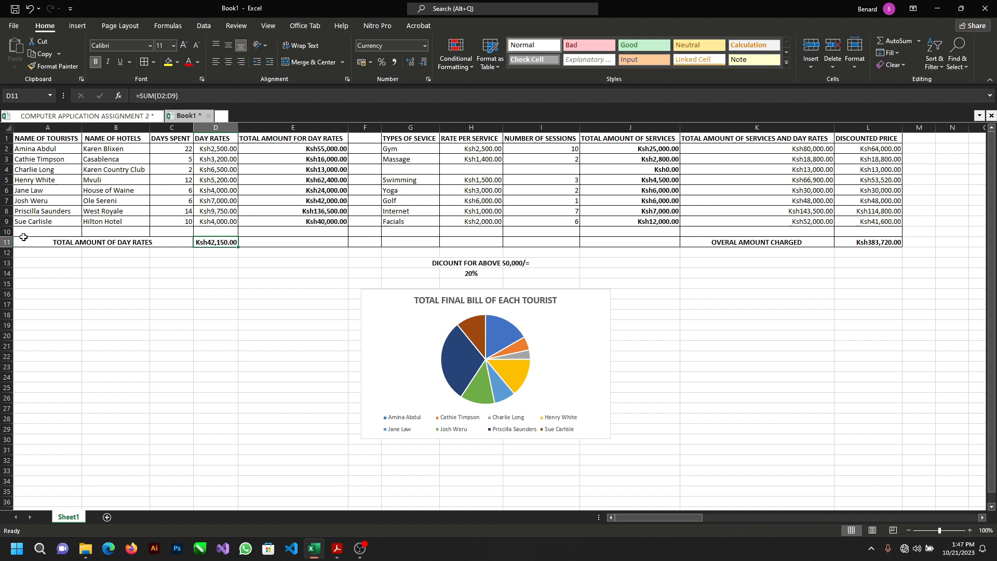
{"action": "left_click_drag", "start_coordinate": [47, 237], "coordinate": [93, 243]}
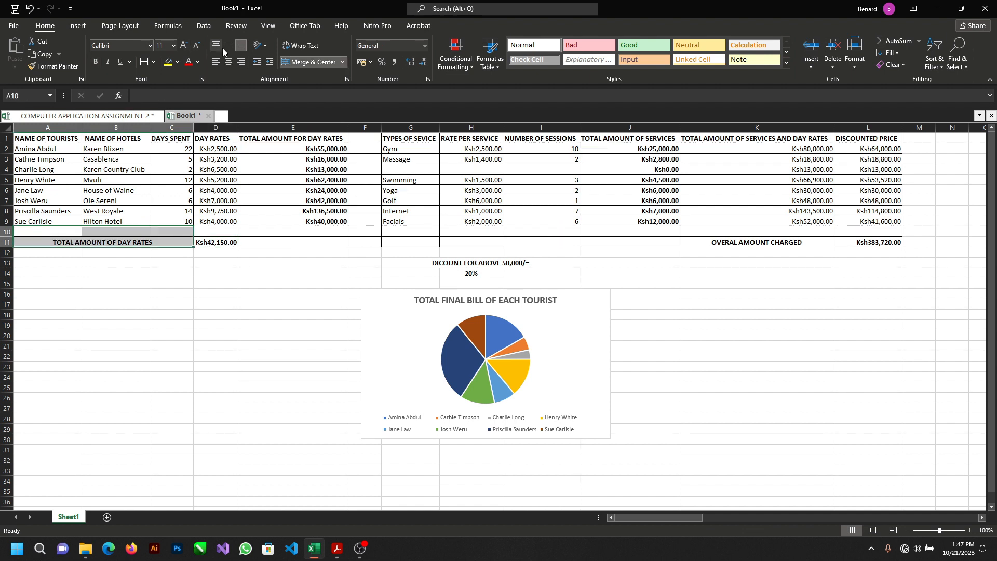
{"action": "left_click", "coordinate": [342, 63]}
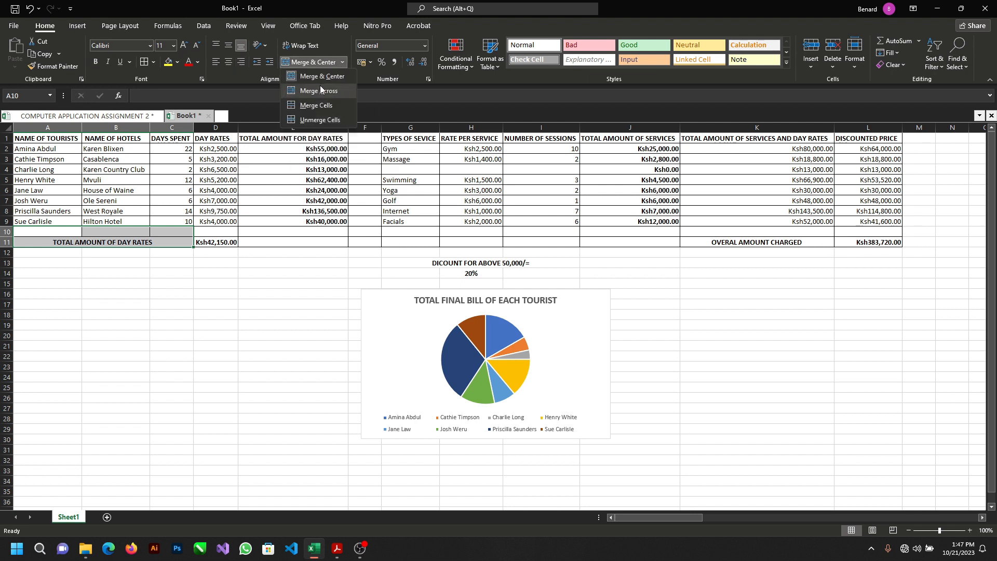
{"action": "left_click", "coordinate": [324, 80]}
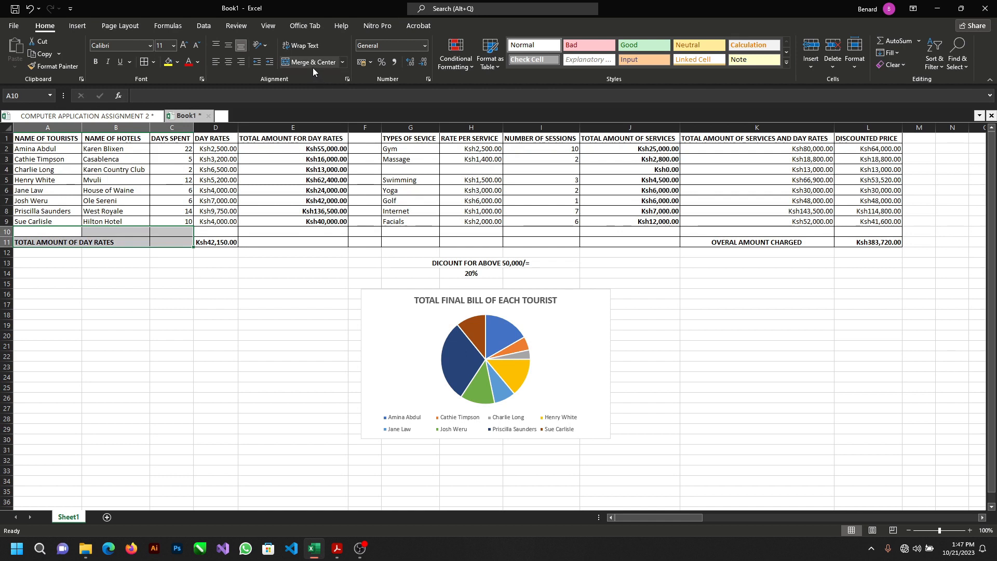
{"action": "left_click", "coordinate": [312, 62]}
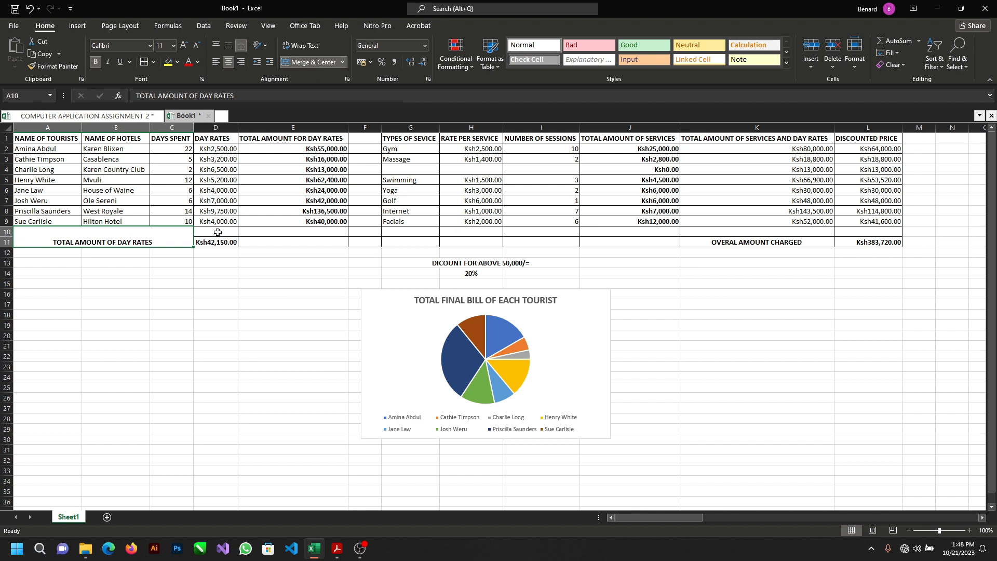
Step: Merge and center D10:D11 so the day rates total spans both rows
{"action": "left_click_drag", "start_coordinate": [218, 232], "coordinate": [218, 243]}
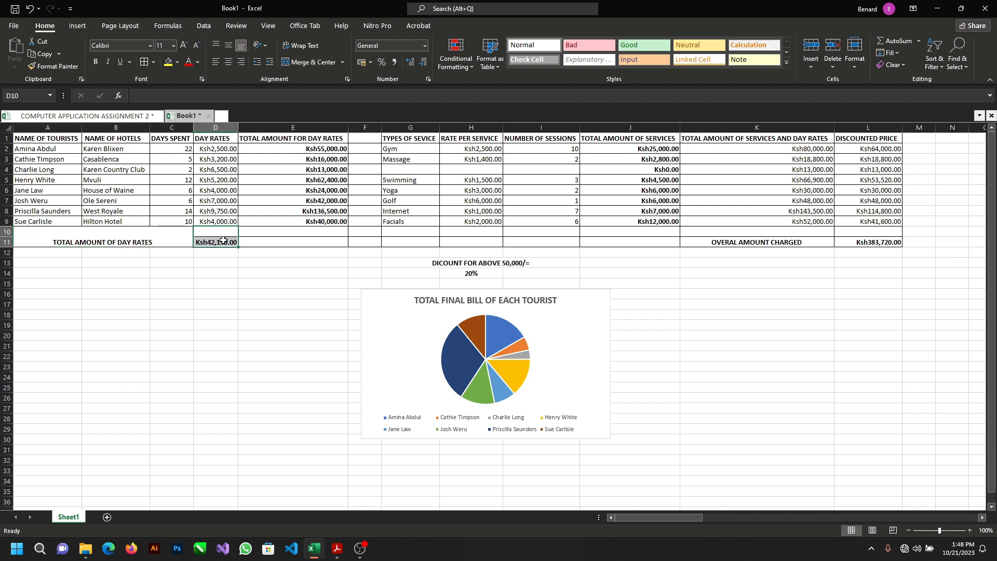
{"action": "left_click", "coordinate": [344, 60]}
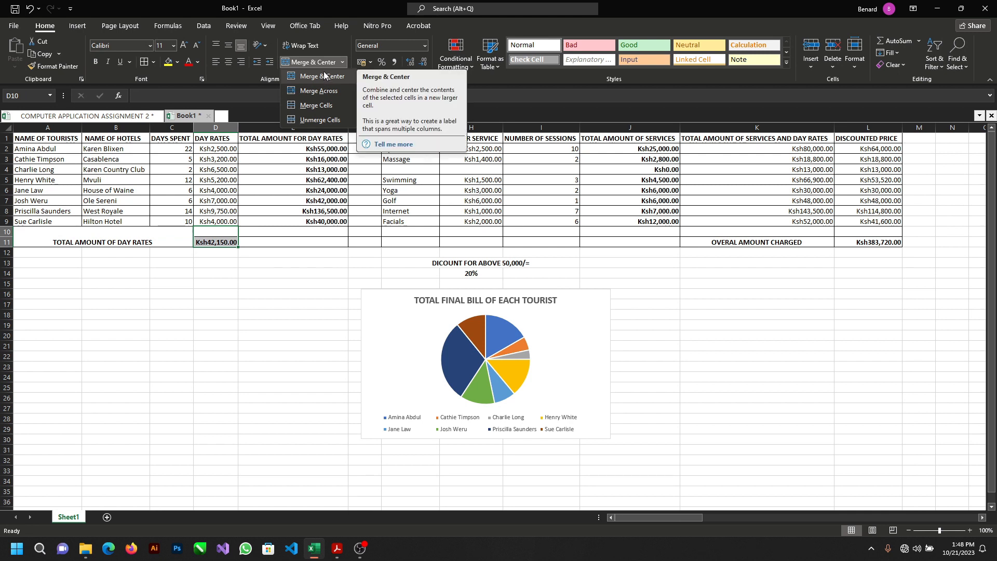
{"action": "left_click", "coordinate": [323, 76]}
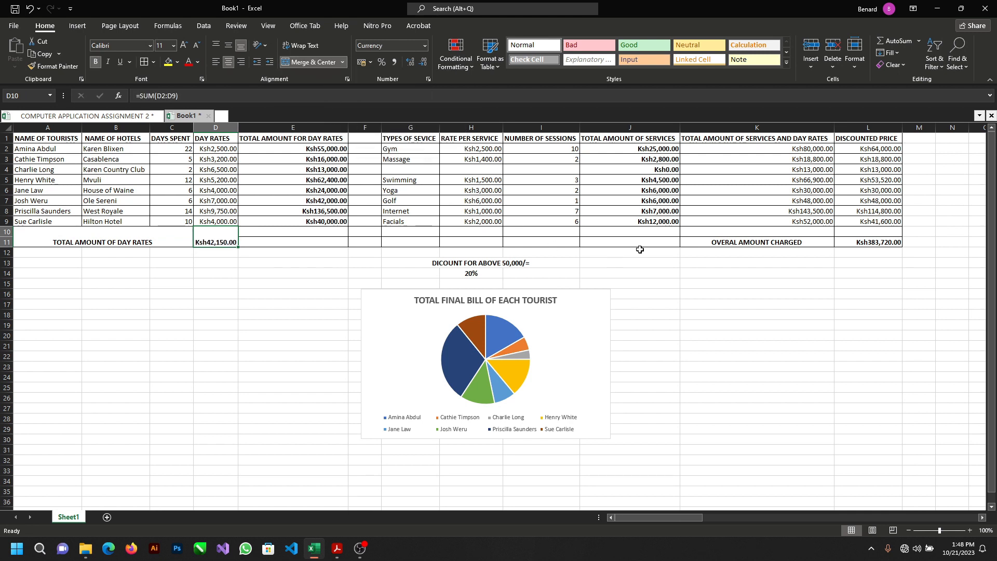
Step: Merge and center K10:K11 for the overall amount charged label and L10:L11 for its total
{"action": "left_click_drag", "start_coordinate": [699, 230], "coordinate": [707, 240]}
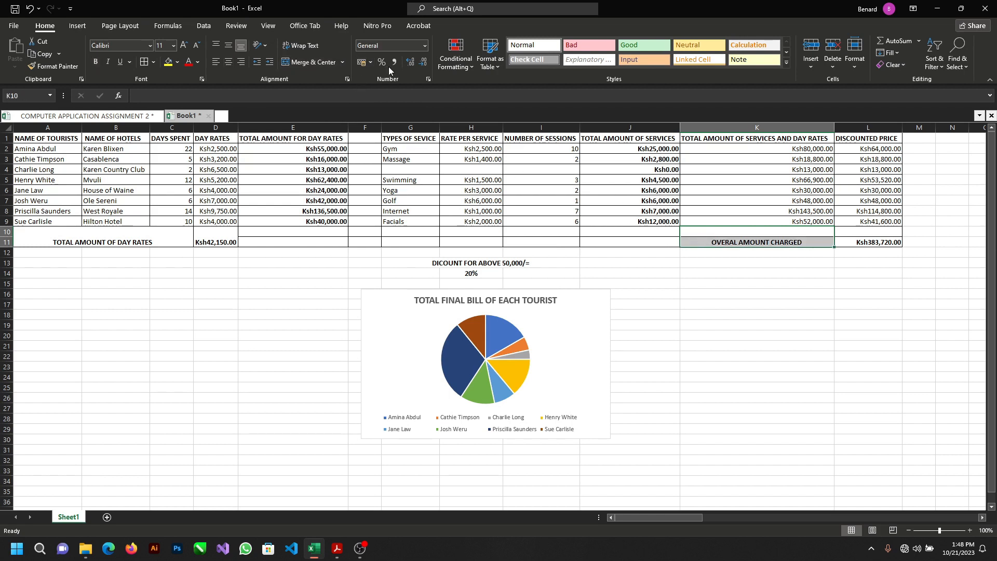
{"action": "left_click", "coordinate": [307, 63]}
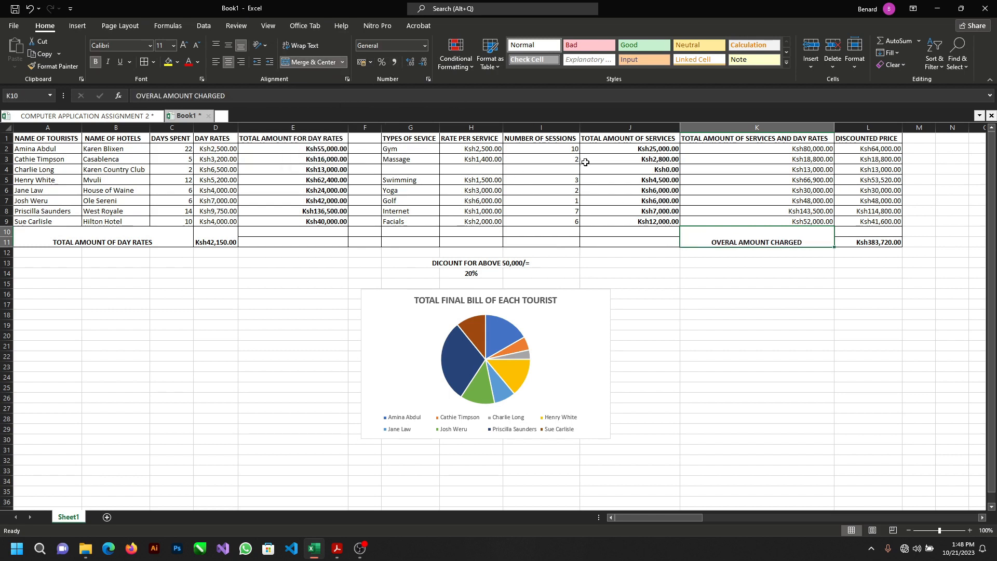
{"action": "left_click_drag", "start_coordinate": [870, 233], "coordinate": [870, 242]}
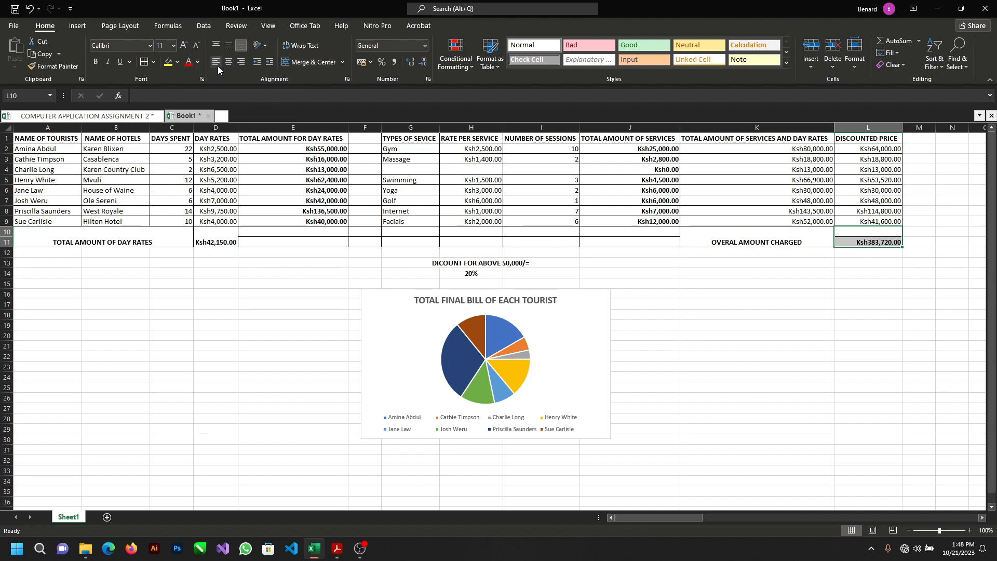
{"action": "left_click", "coordinate": [312, 63]}
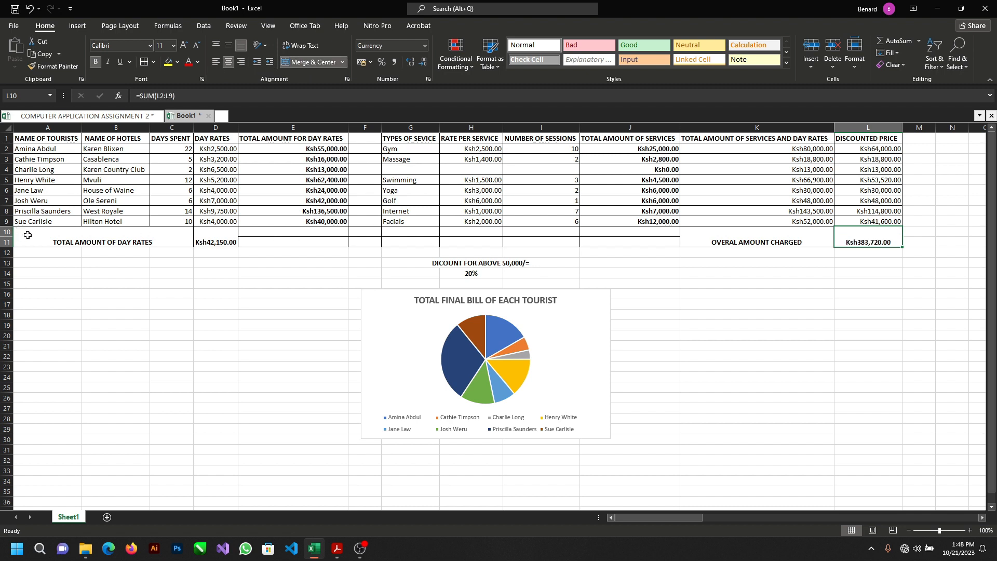
Step: Increase the font size of the total amount of day rates label and its value in A10:D11 to 14
{"action": "left_click_drag", "start_coordinate": [28, 234], "coordinate": [211, 237]}
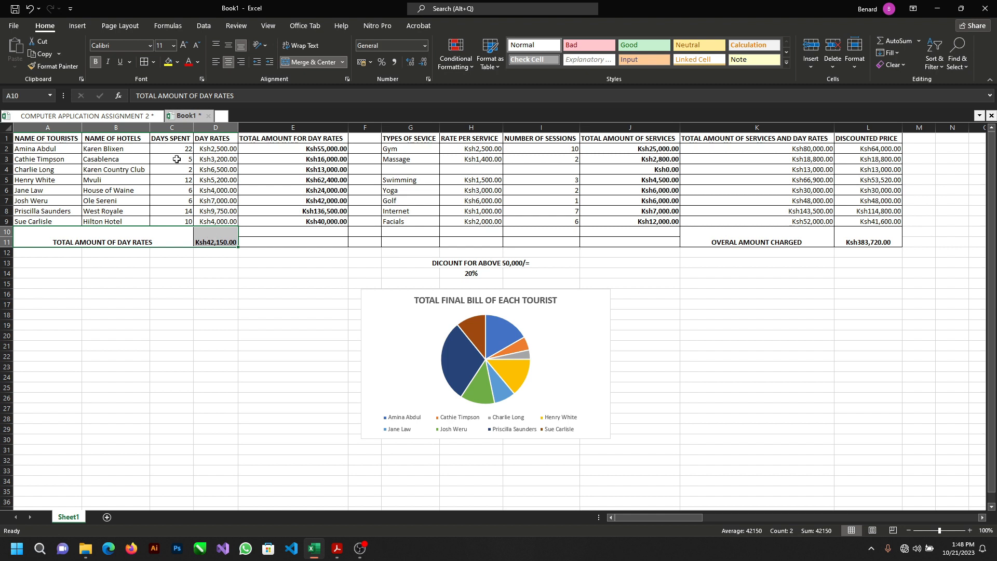
{"action": "left_click", "coordinate": [184, 45]}
{"action": "left_click", "coordinate": [187, 46]}
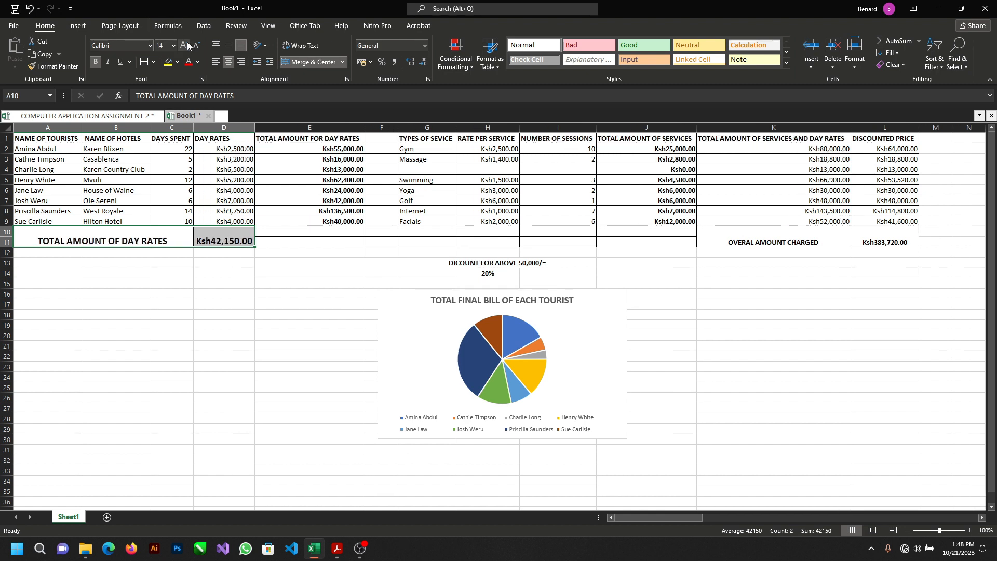
{"action": "left_click", "coordinate": [197, 46]}
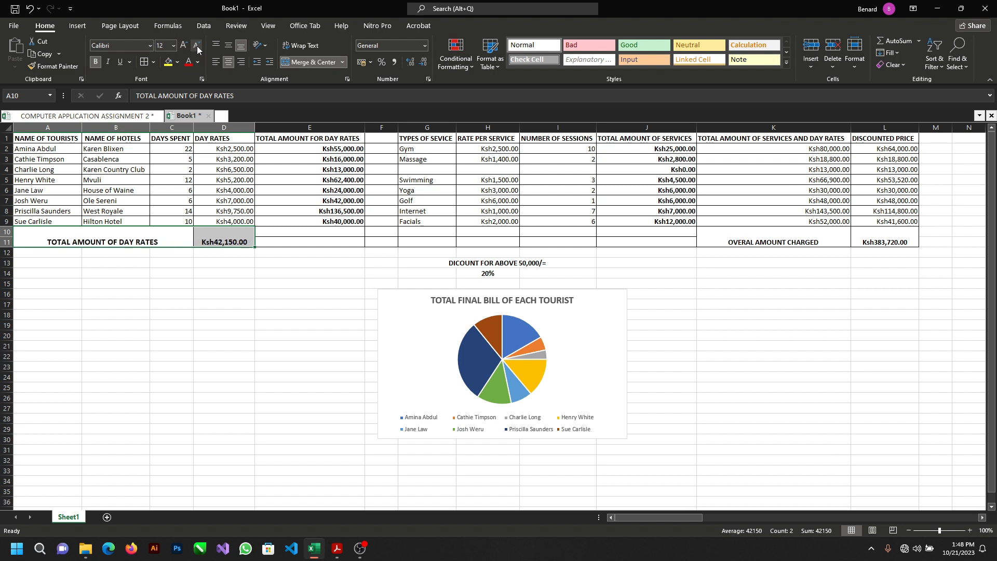
{"action": "left_click", "coordinate": [185, 46]}
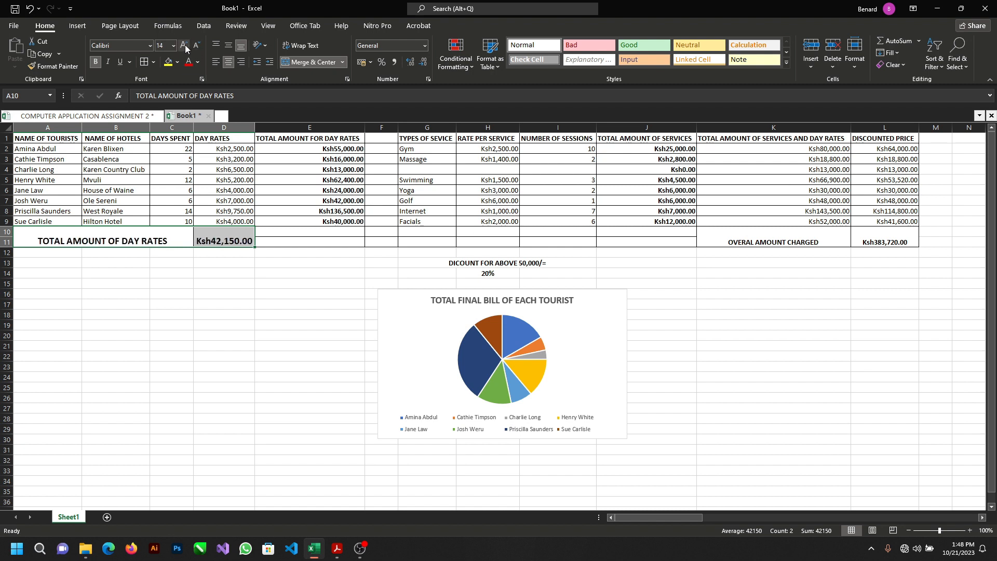
Step: Increase the font size of the overall amount charged label and its value in K10:L11 to 14
{"action": "left_click", "coordinate": [768, 244]}
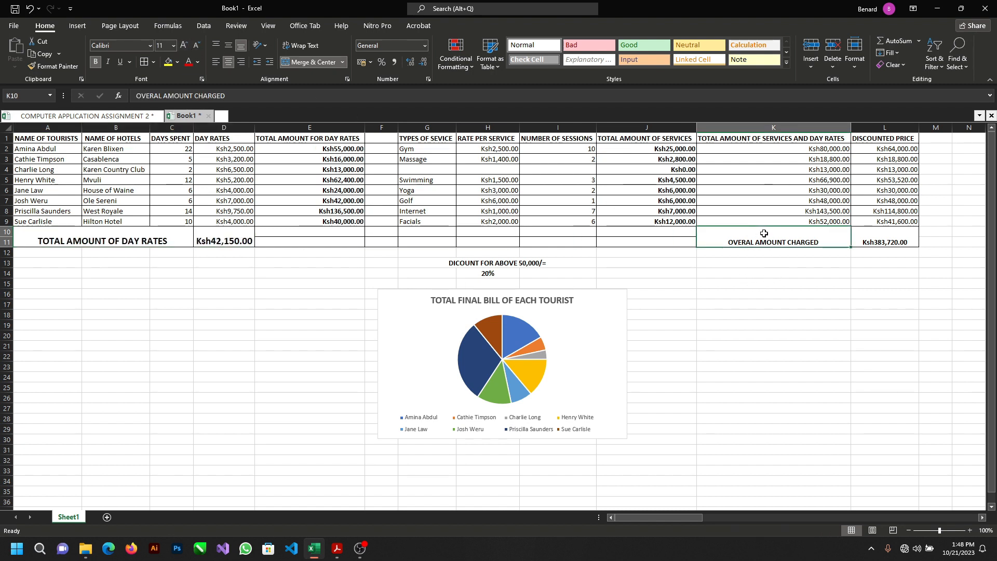
{"action": "left_click", "coordinate": [157, 240]}
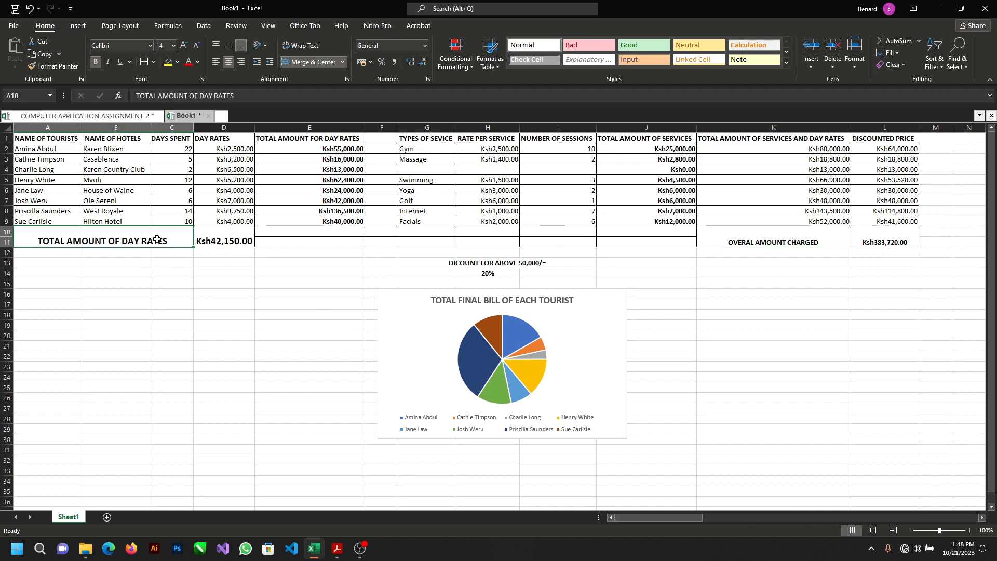
{"action": "left_click_drag", "start_coordinate": [823, 237], "coordinate": [869, 236]}
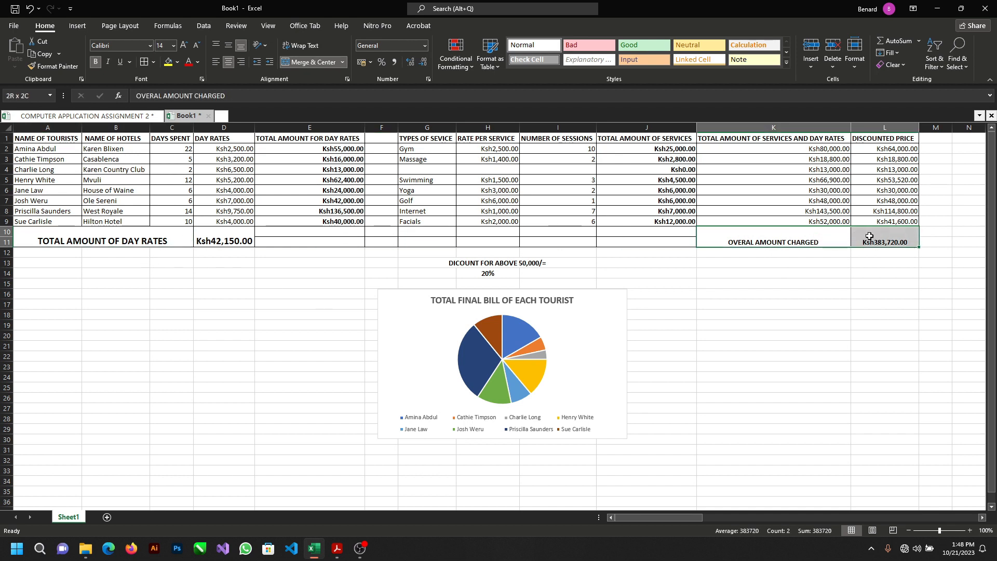
{"action": "left_click", "coordinate": [183, 46]}
{"action": "left_click", "coordinate": [183, 46]}
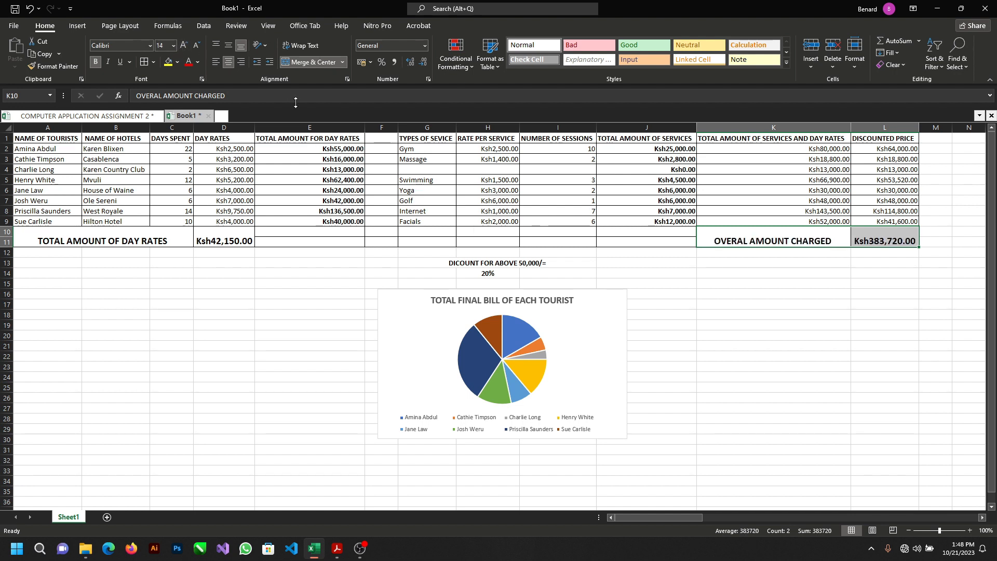
Step: Increase the font size of the header row A1:L1 to 14
{"action": "left_click", "coordinate": [51, 138]}
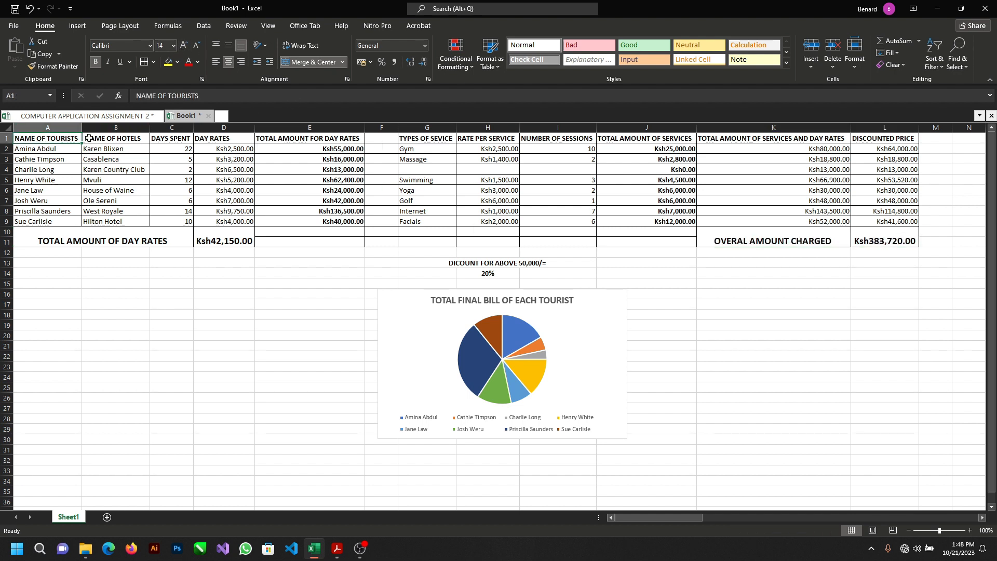
{"action": "left_click_drag", "start_coordinate": [88, 138], "coordinate": [886, 136]}
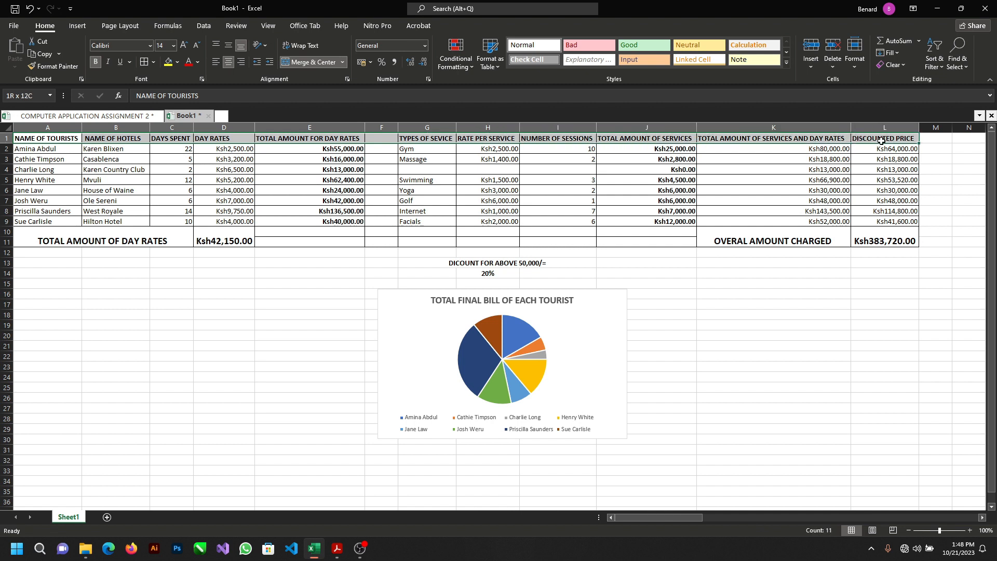
{"action": "left_click", "coordinate": [184, 46]}
{"action": "left_click", "coordinate": [184, 45]}
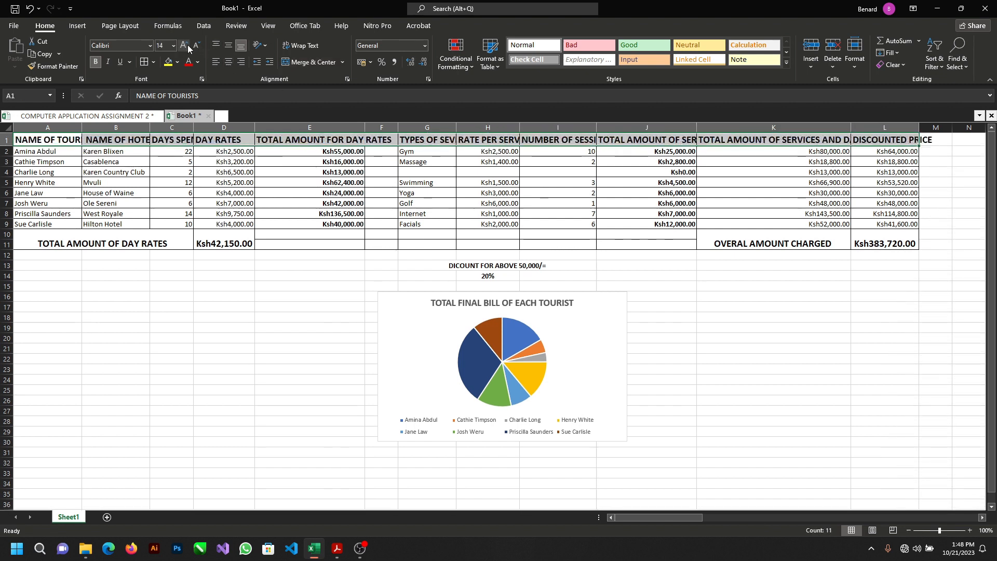
Step: Autofit columns A through F so the headers from NAME OF TOURISTS to TOTAL AMOUNT FOR DAY RATES fit
{"action": "left_click", "coordinate": [224, 151]}
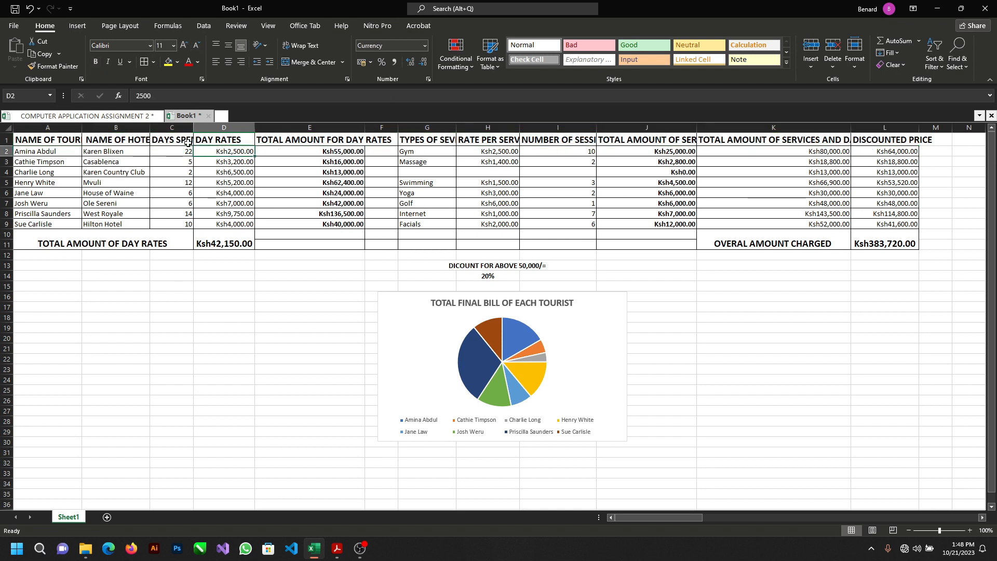
{"action": "double_click", "coordinate": [82, 128]}
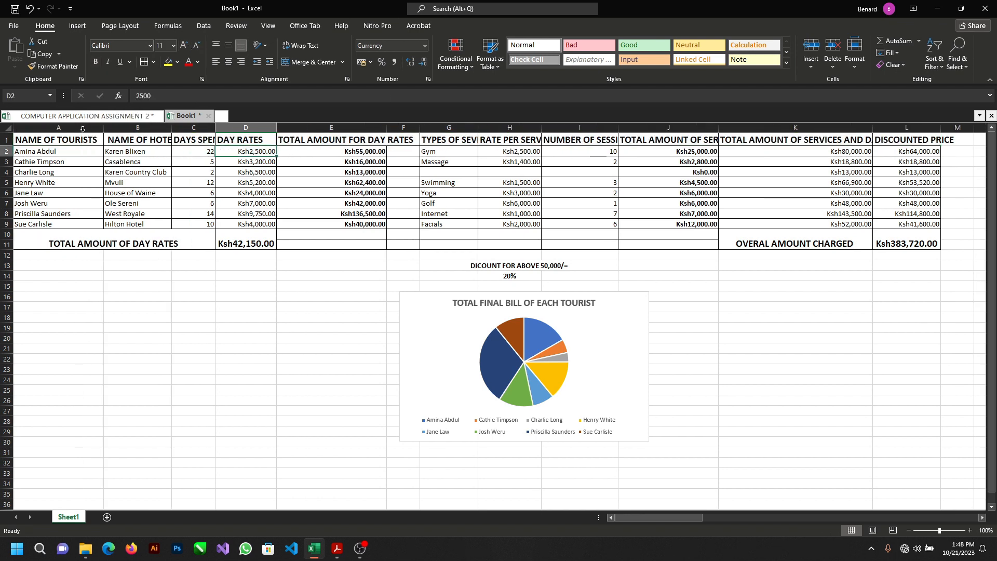
{"action": "double_click", "coordinate": [172, 128]}
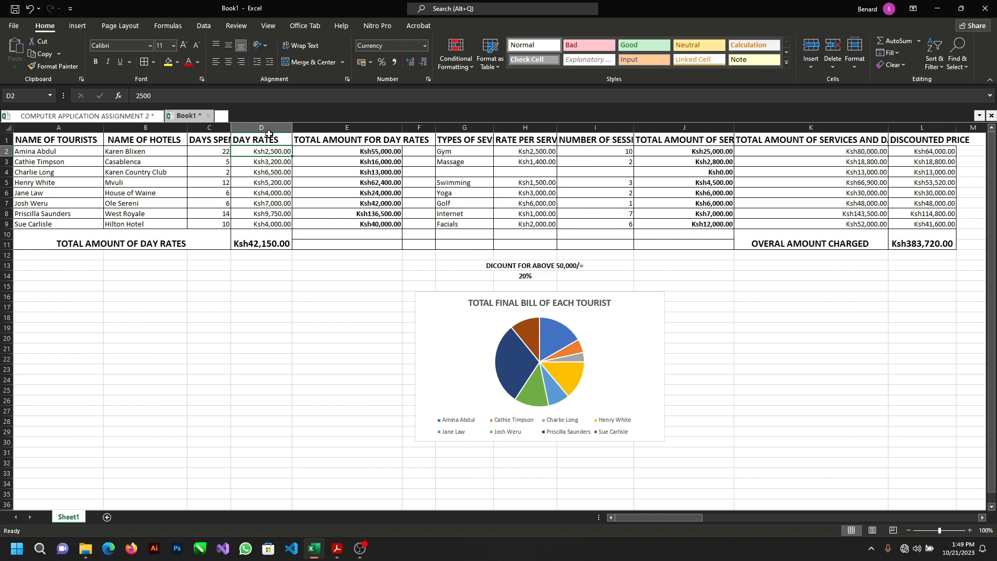
{"action": "double_click", "coordinate": [231, 128]}
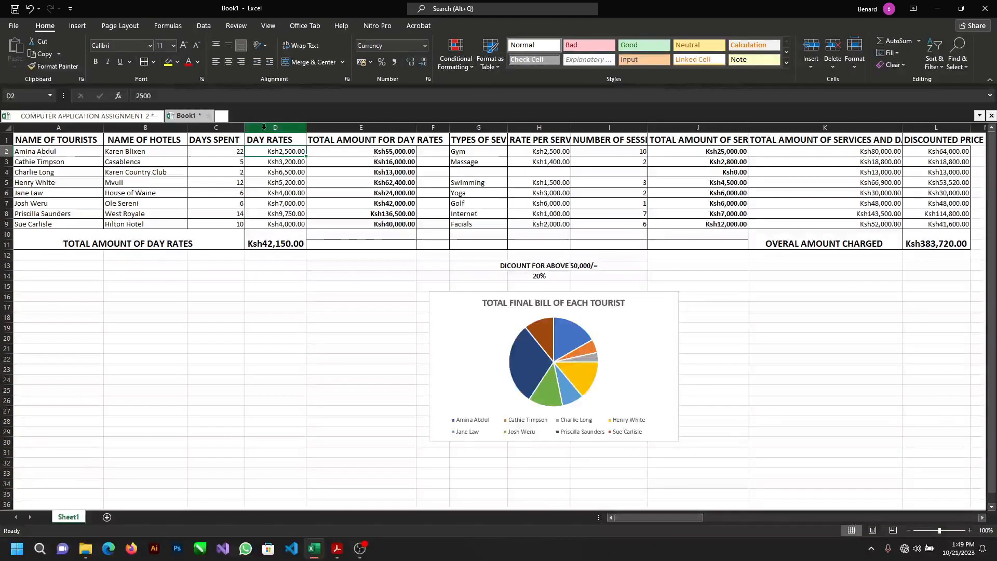
{"action": "double_click", "coordinate": [306, 128]}
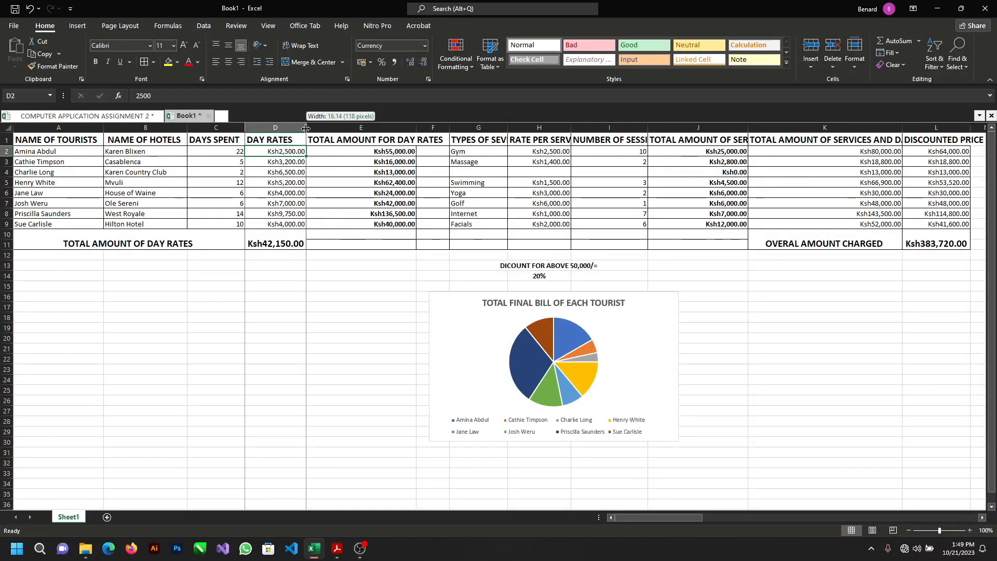
{"action": "double_click", "coordinate": [450, 128]}
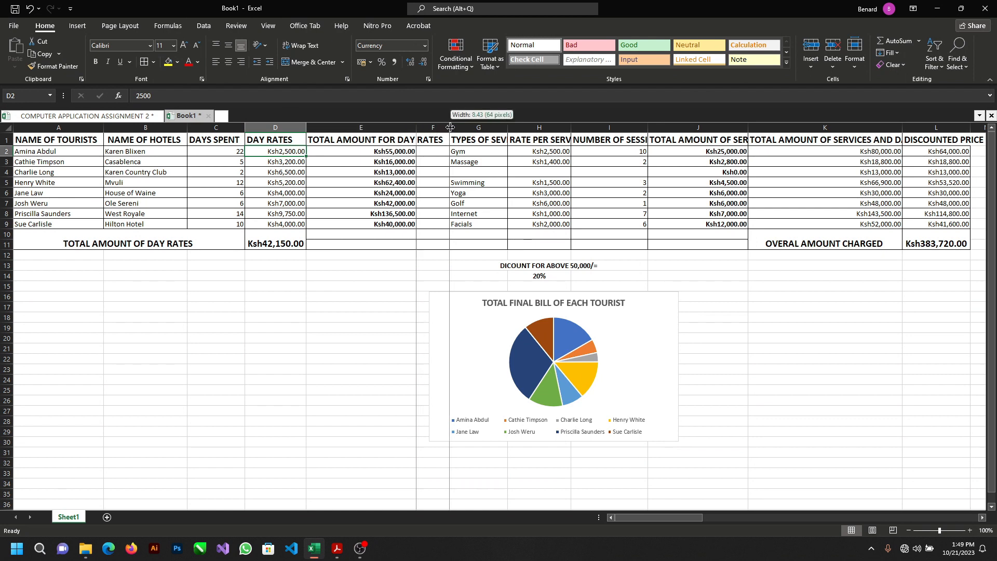
{"action": "double_click", "coordinate": [416, 128]}
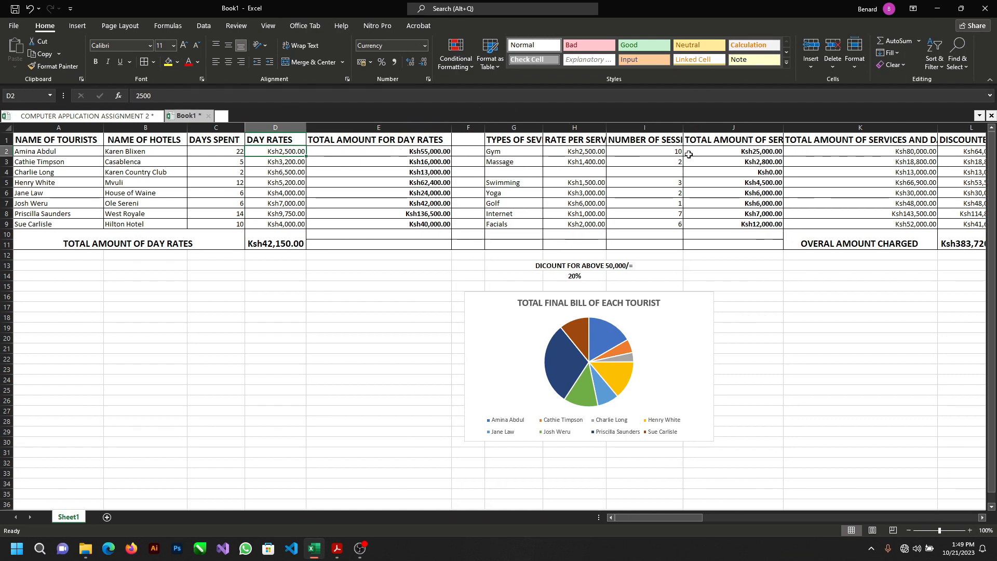
Step: Autofit columns H through L so the headers from RATE PER SERVICE to DISCOUNTED PRICE fit
{"action": "double_click", "coordinate": [606, 127]}
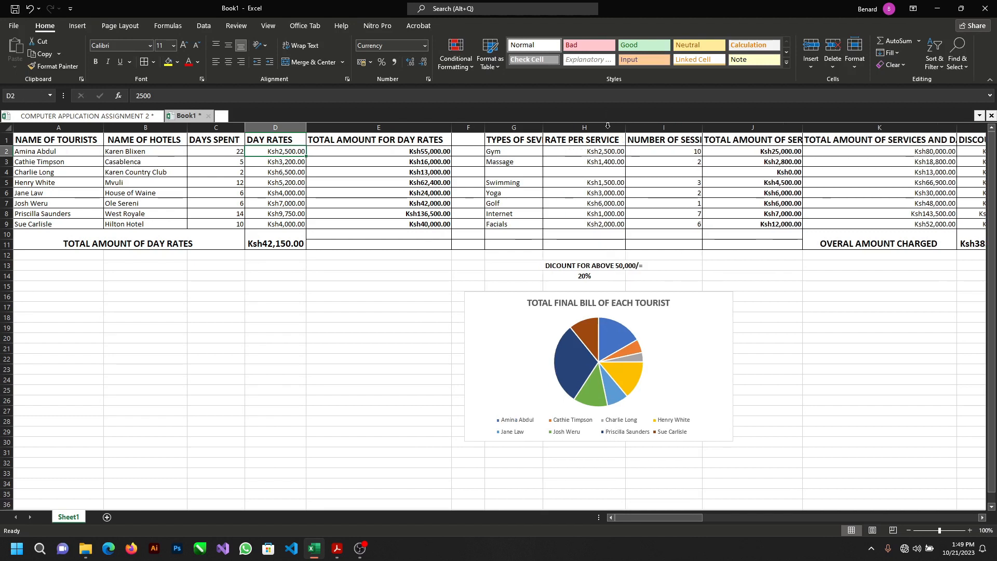
{"action": "left_click", "coordinate": [703, 127]}
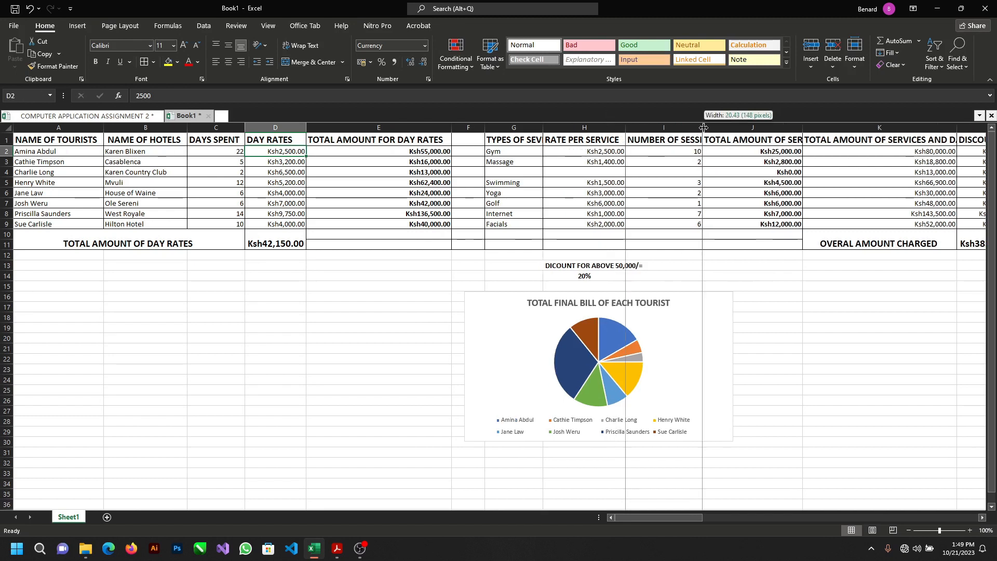
{"action": "double_click", "coordinate": [703, 127]}
{"action": "left_click", "coordinate": [704, 127]}
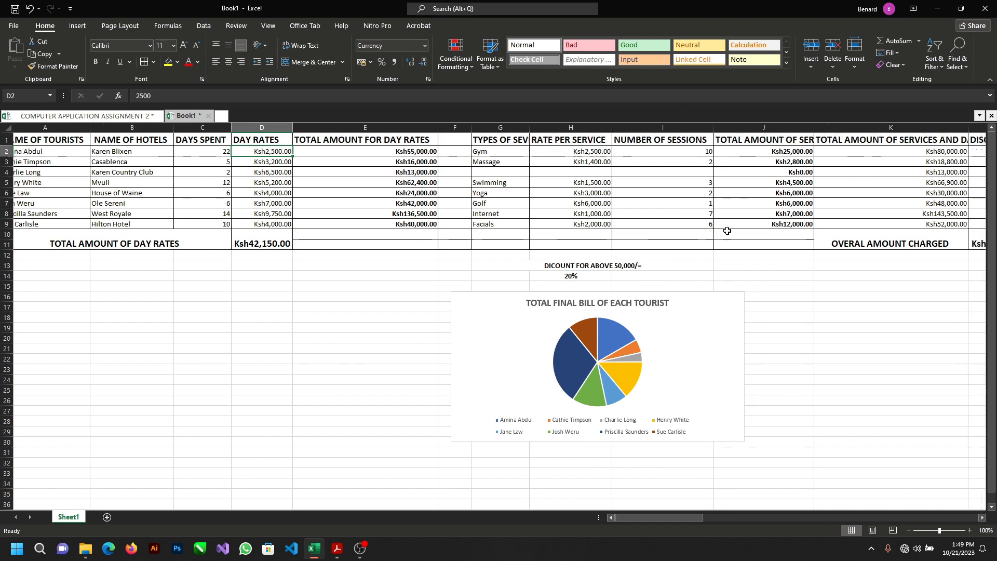
{"action": "scroll", "coordinate": [727, 231], "scroll_direction": "right", "scroll_amount": 1}
{"action": "scroll", "coordinate": [727, 230], "scroll_direction": "right", "scroll_amount": 1}
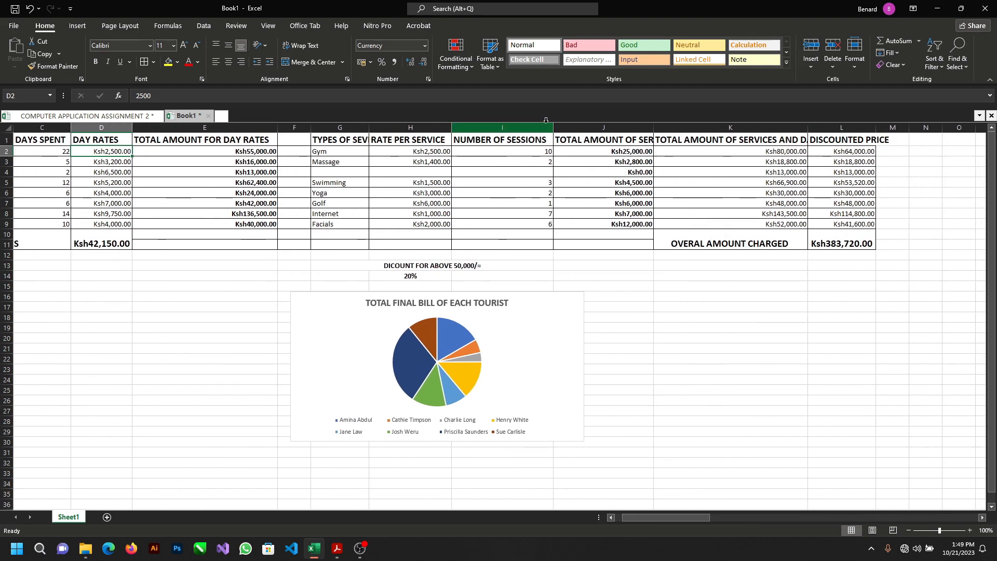
{"action": "double_click", "coordinate": [554, 127]}
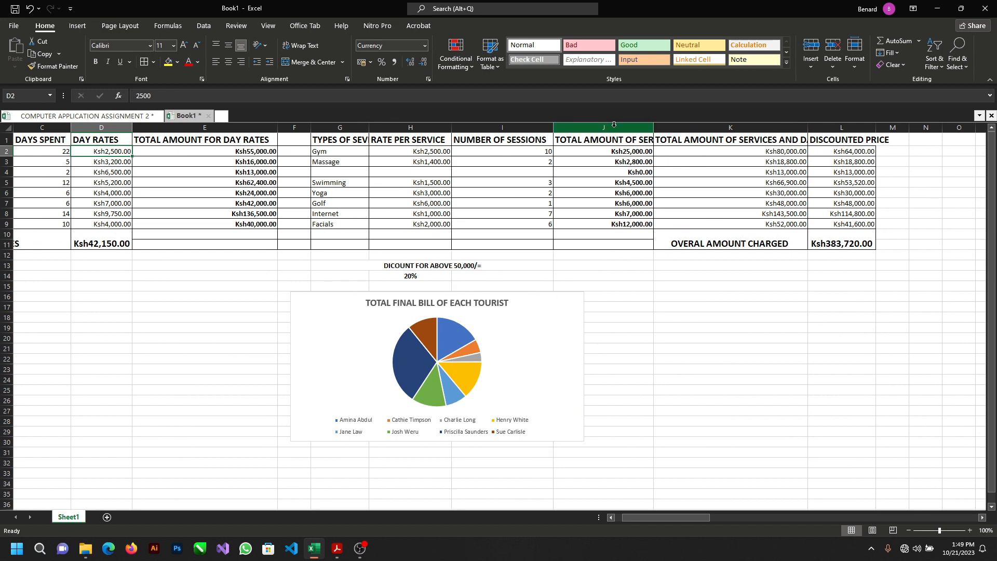
{"action": "double_click", "coordinate": [653, 127]}
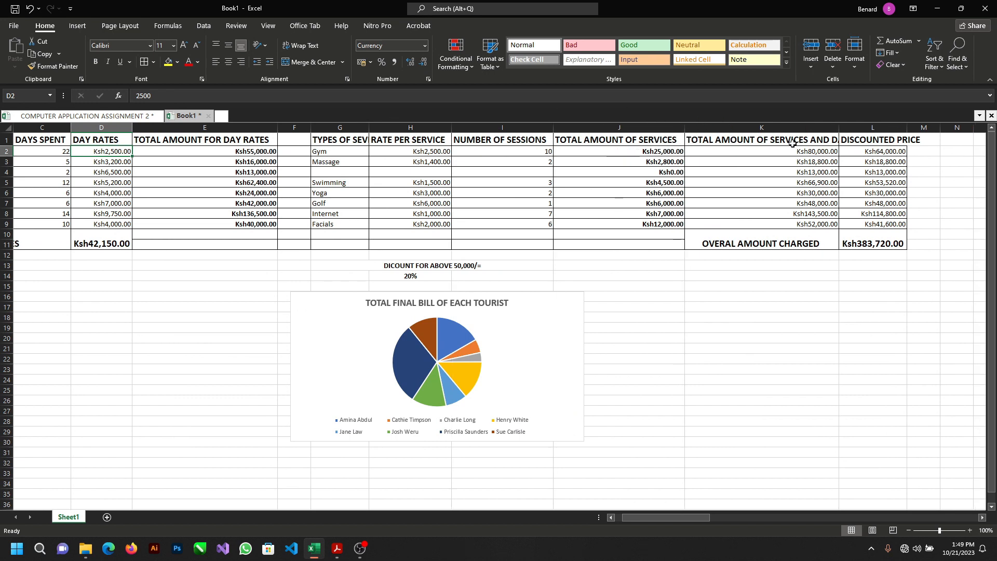
{"action": "double_click", "coordinate": [838, 127]}
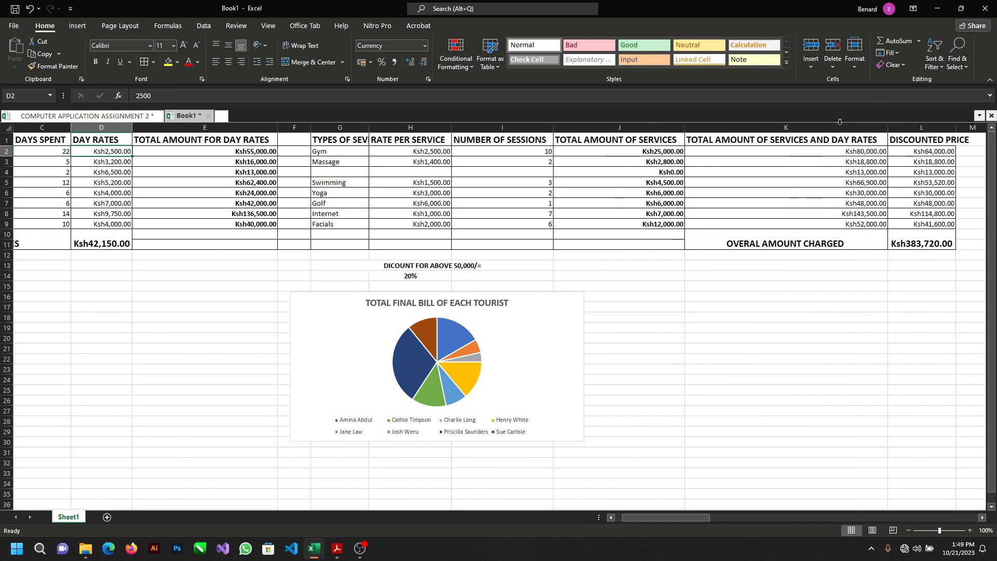
{"action": "double_click", "coordinate": [956, 127]}
Step: Zoom the worksheet out to 80% to view the whole table and the pie chart together
{"action": "scroll", "coordinate": [857, 231], "scroll_direction": "right", "scroll_amount": 5}
{"action": "scroll", "coordinate": [857, 232], "scroll_direction": "left", "scroll_amount": 7}
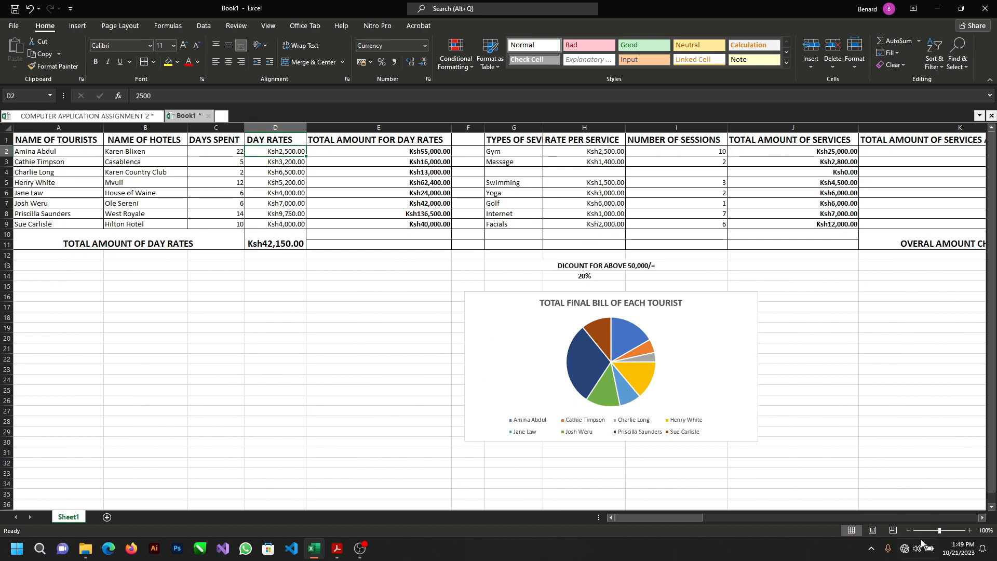
{"action": "left_click", "coordinate": [908, 530]}
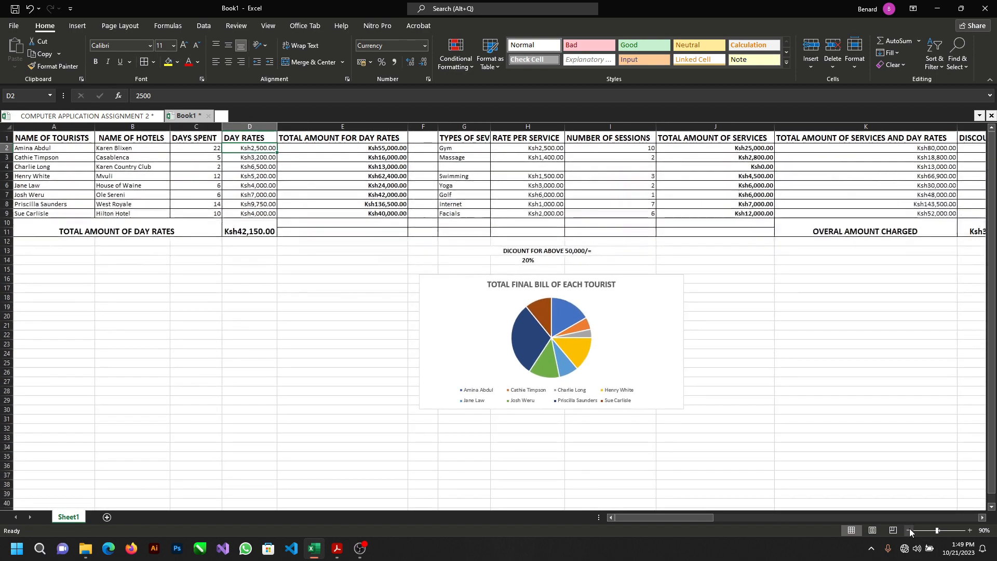
{"action": "left_click", "coordinate": [908, 530]}
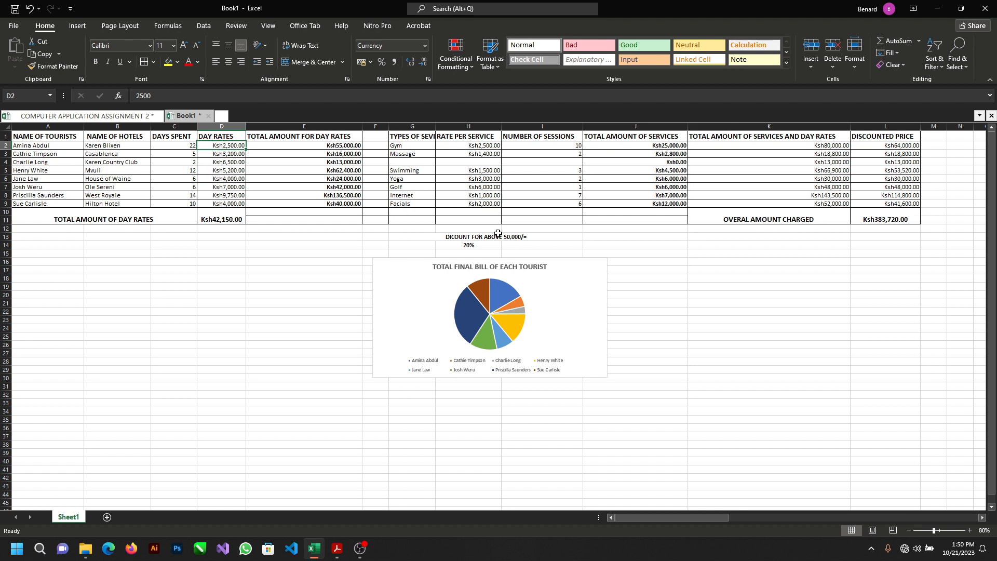
Step: Start saving the workbook and set its file name to COMPUTER APPLICATION ASSIGNMENT
{"action": "key", "text": "ctrl+s"}
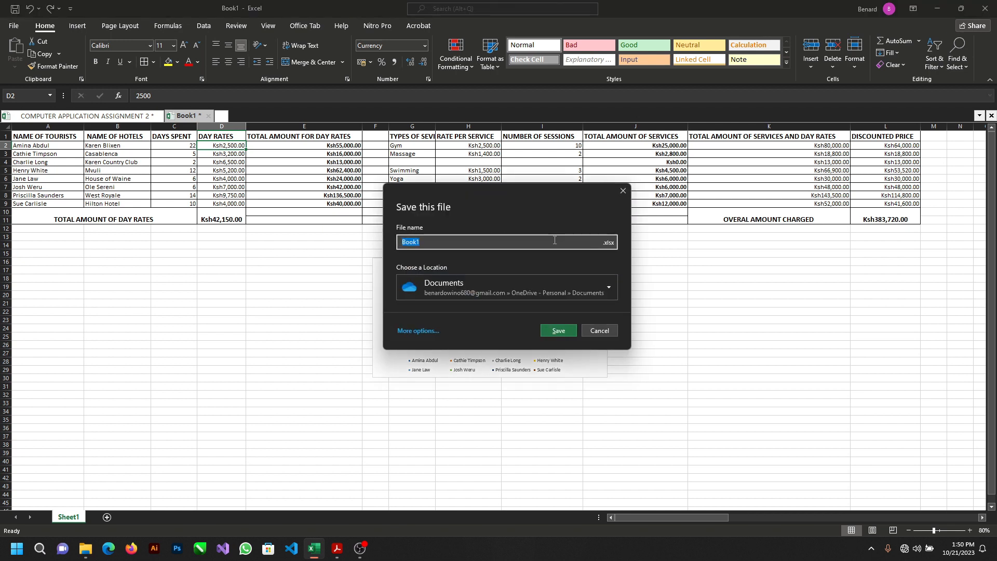
{"action": "left_click", "coordinate": [519, 244]}
{"action": "key", "text": "BackSpace"}
{"action": "key", "text": "BackSpace"}
{"action": "key", "text": "BackSpace"}
{"action": "key", "text": "BackSpace"}
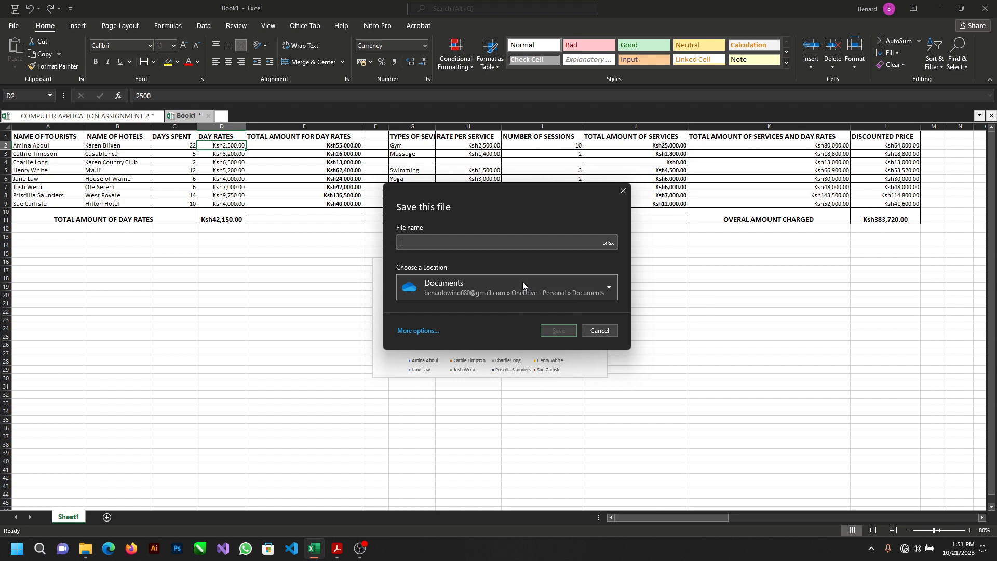
{"action": "type", "text": "c"}
{"action": "key", "text": "BackSpace"}
{"action": "type", "text": "COMPUTER A"}
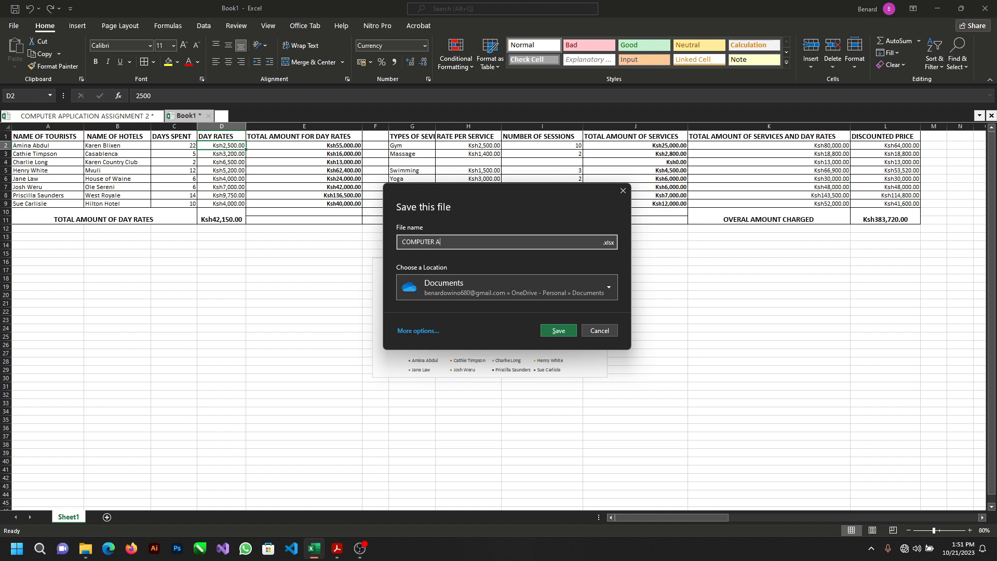
{"action": "type", "text": "PPLICATION ASSIGNMENT"}
Step: Choose Desktop as the location, save the workbook there and start closing the Excel window
{"action": "left_click", "coordinate": [611, 285]}
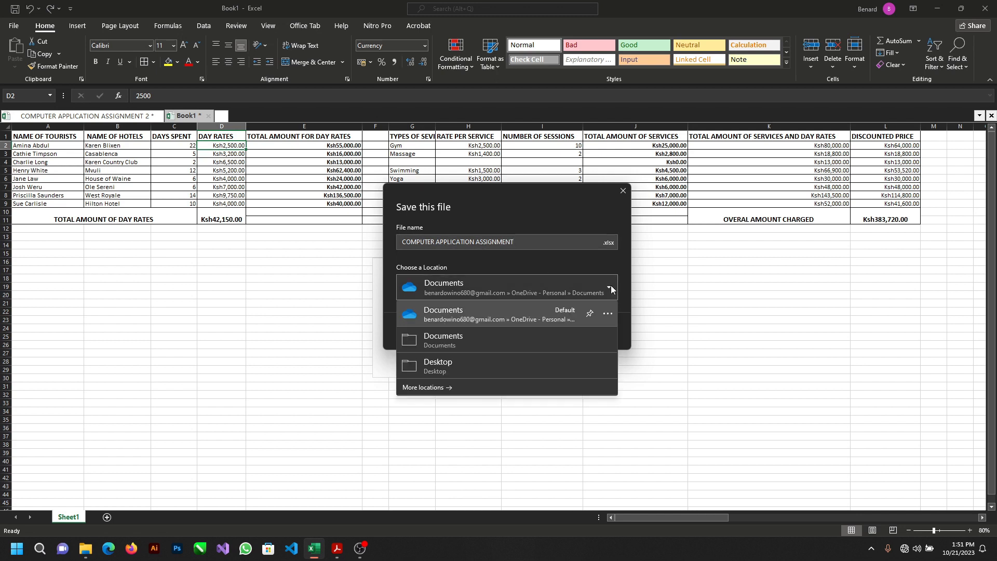
{"action": "left_click", "coordinate": [502, 370]}
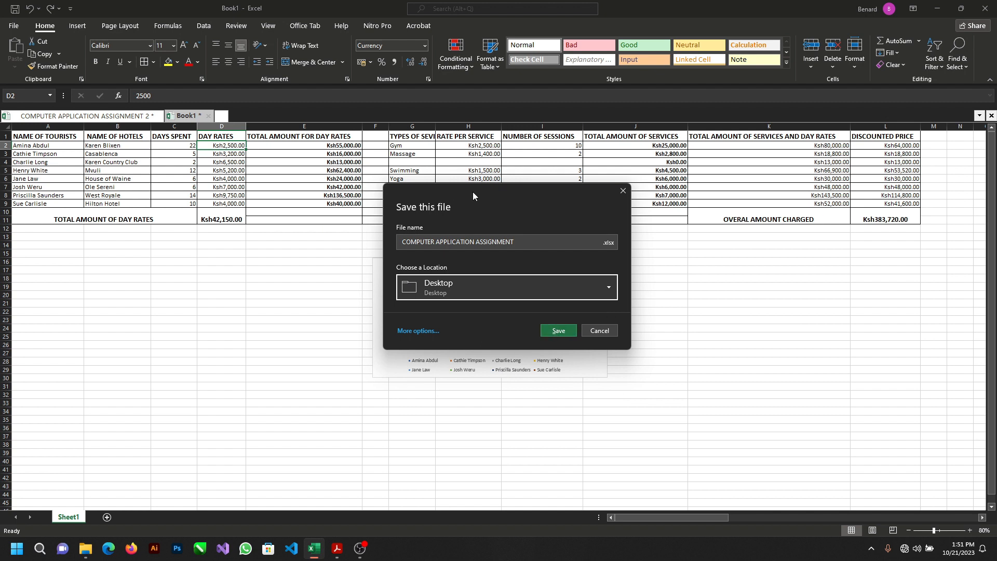
{"action": "left_click", "coordinate": [559, 332]}
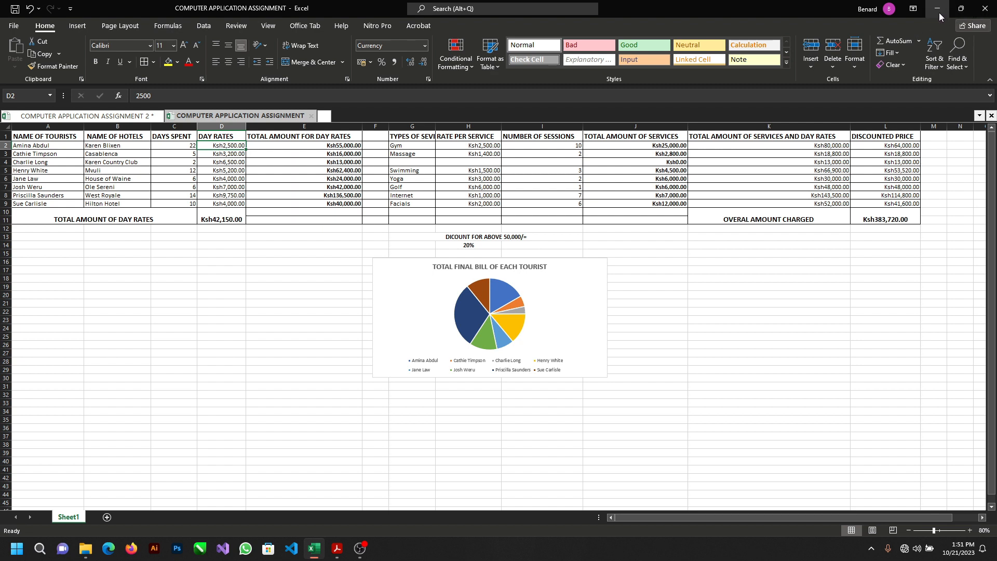
{"action": "left_click", "coordinate": [988, 9]}
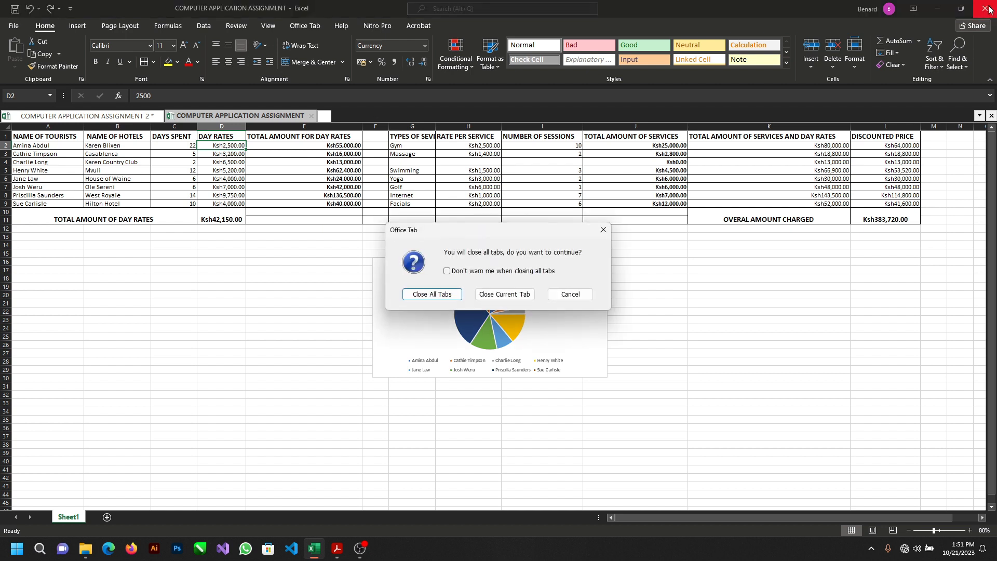